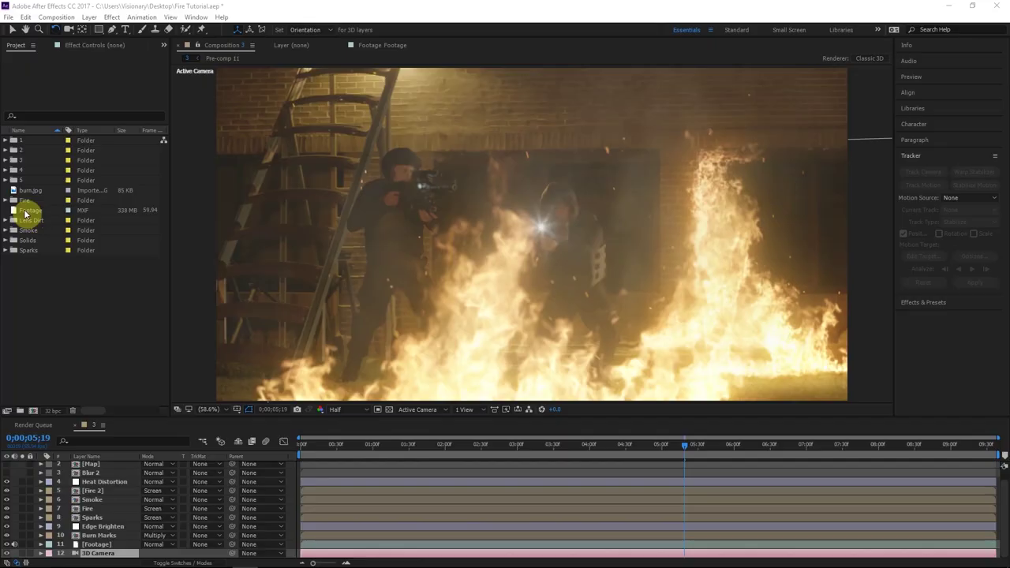
Step: Create a new composition from the Footage clip and trim it to a work area ending at about 11;55;36;50
drag(26, 211, 34, 412)
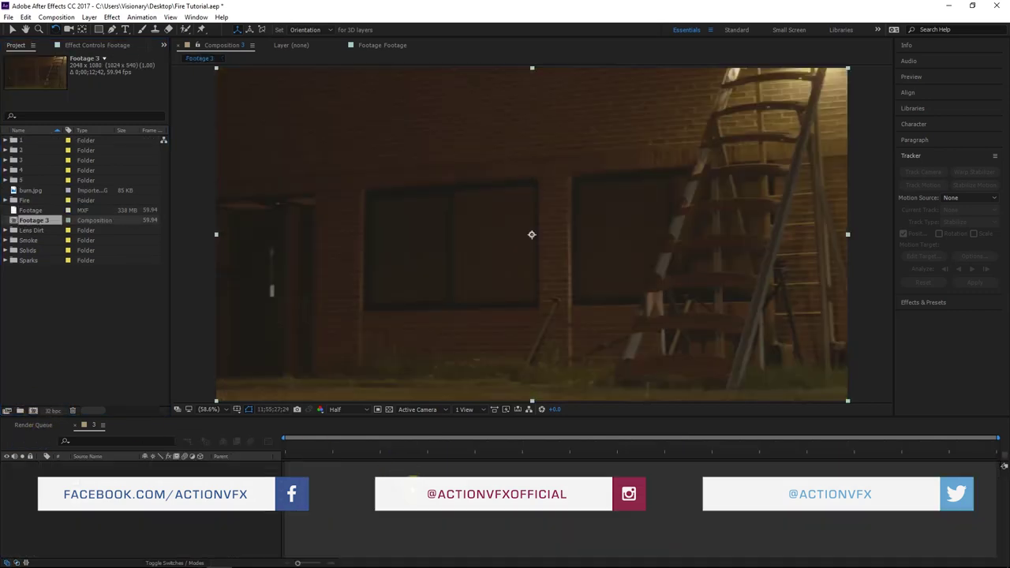
click(798, 454)
drag(798, 456, 816, 457)
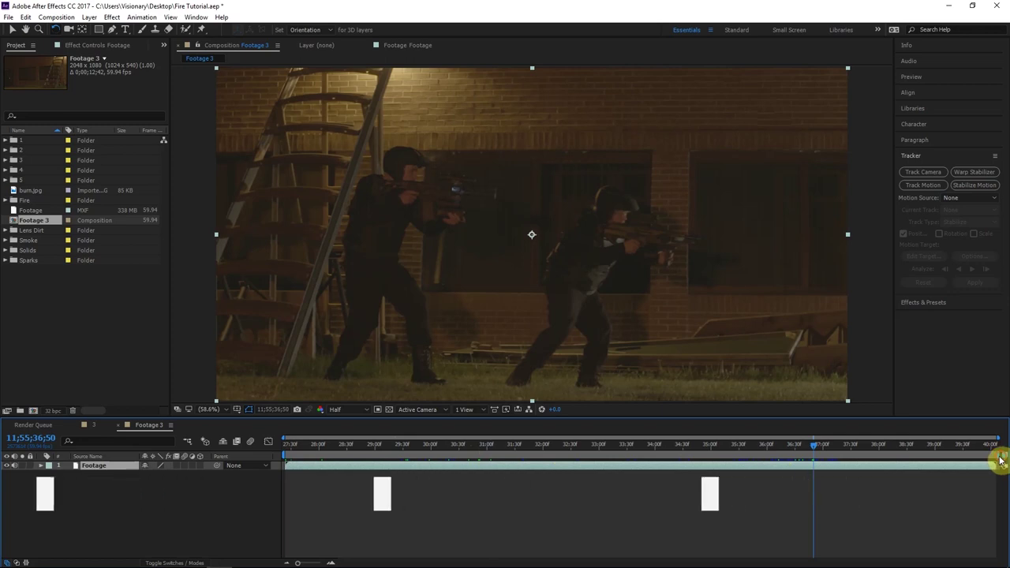
right_click(813, 456)
click(834, 485)
Step: Run camera tracking on the Footage layer and create the 3D Camera from it
drag(744, 456, 637, 443)
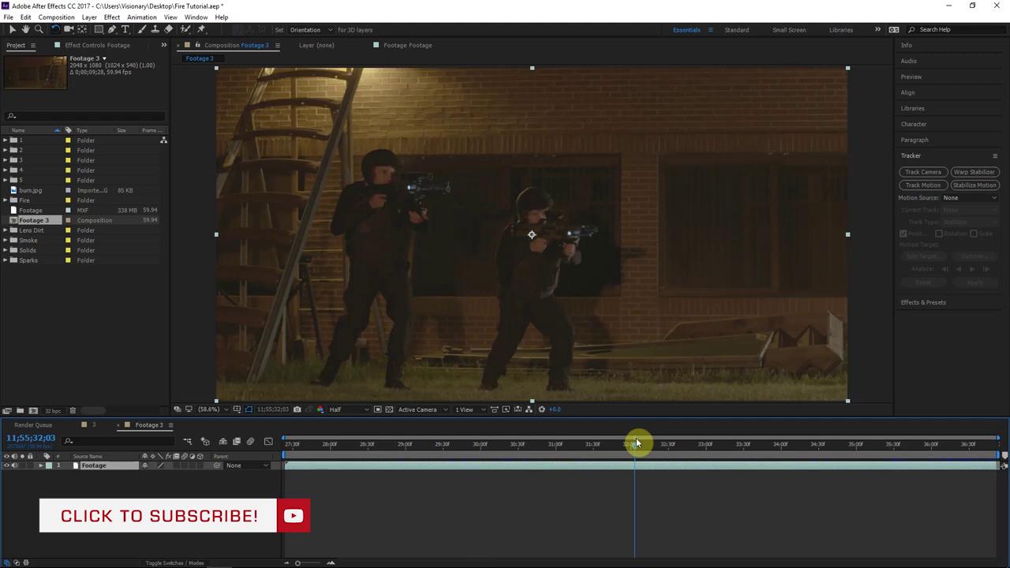
drag(638, 444, 679, 444)
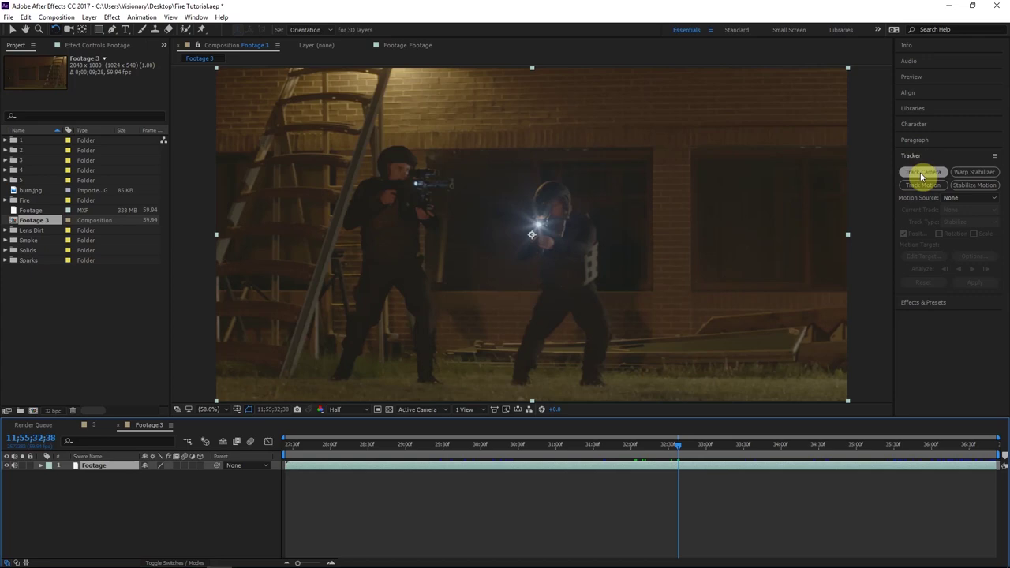
right_click(792, 466)
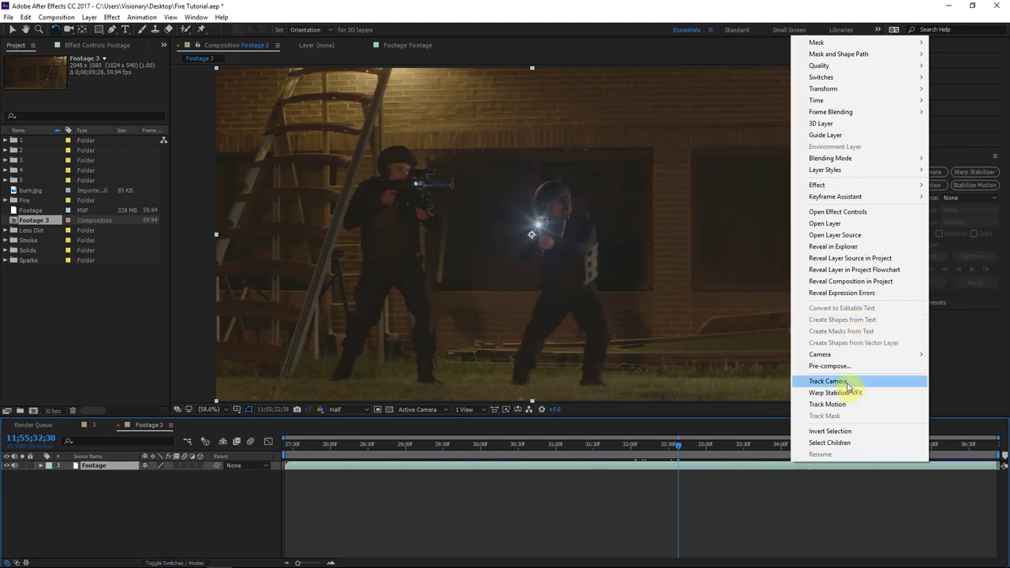
click(845, 381)
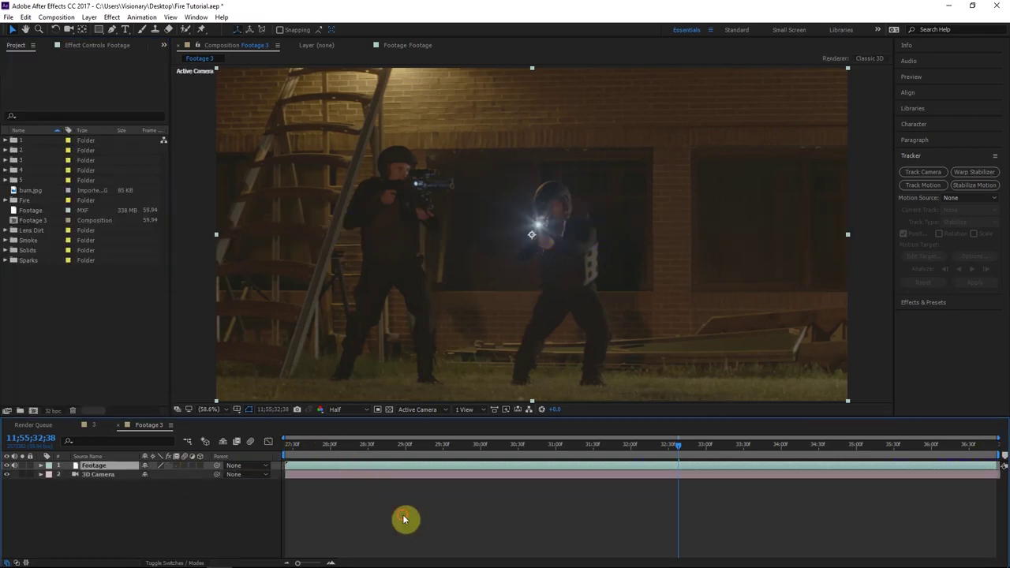
click(404, 519)
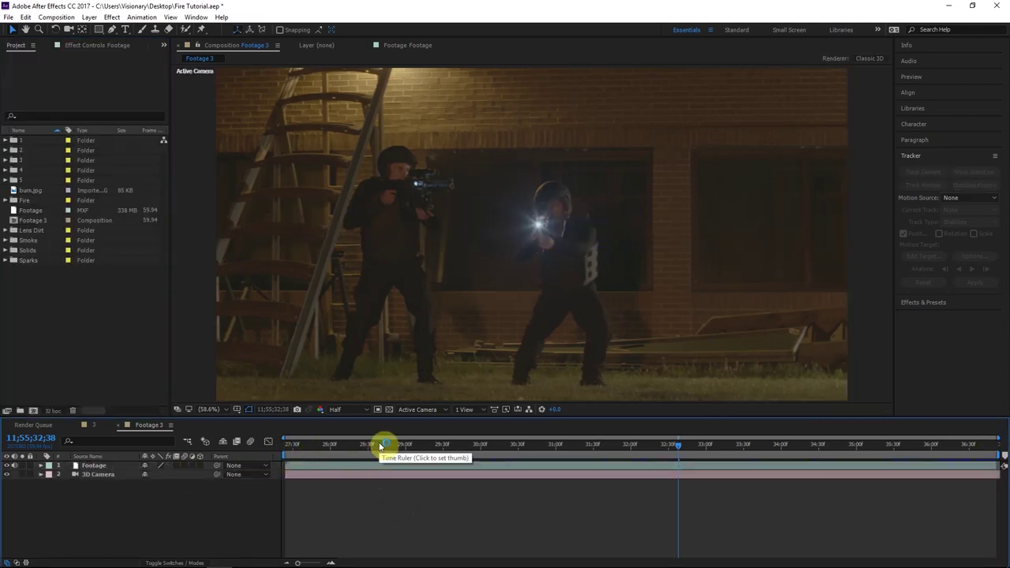
Step: Add the Board Fire clip above Footage, shifted about one second later, and place it near the brick pillar beside the far window
click(7, 200)
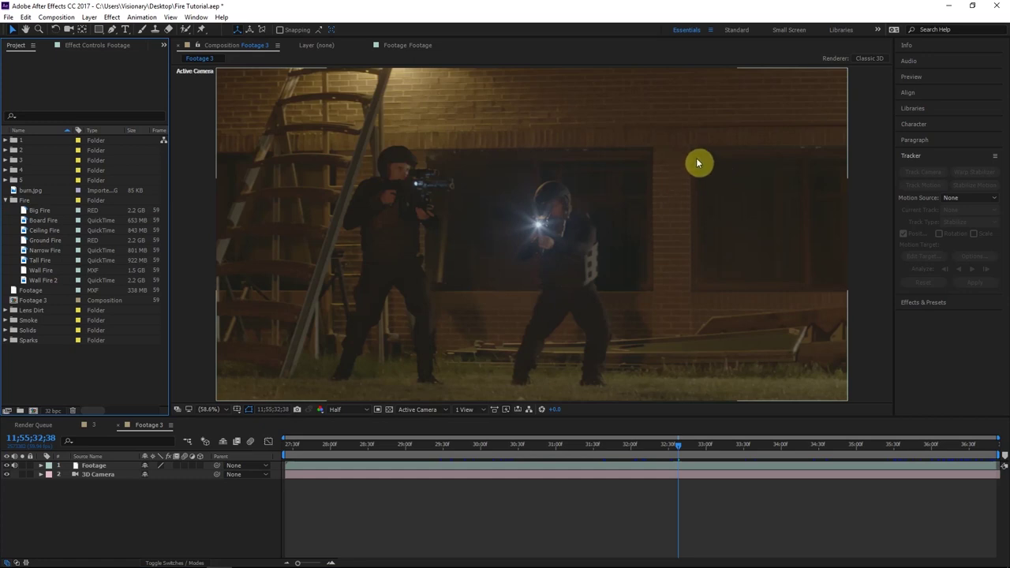
drag(41, 221, 128, 469)
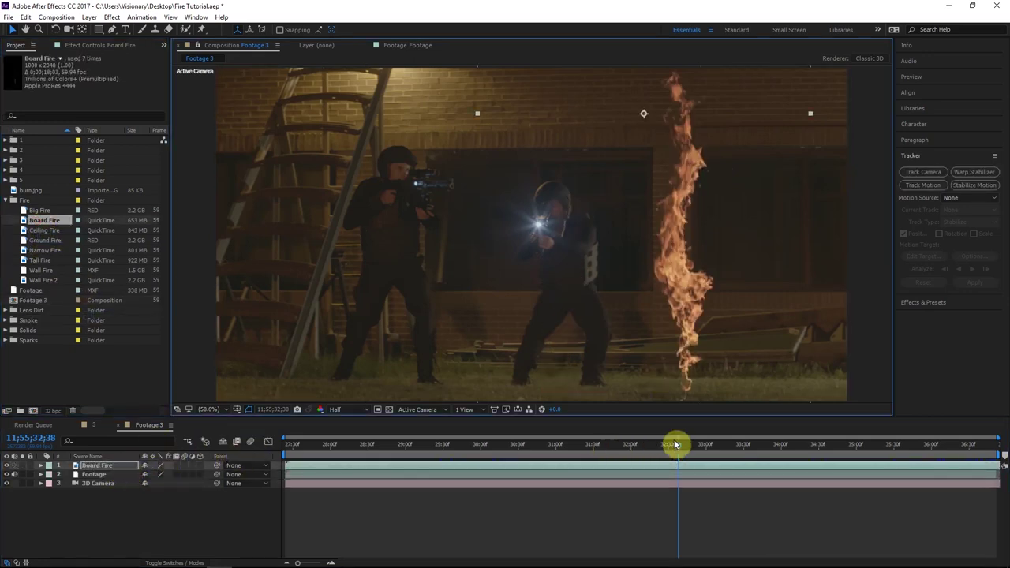
drag(705, 468, 782, 467)
drag(681, 295, 726, 275)
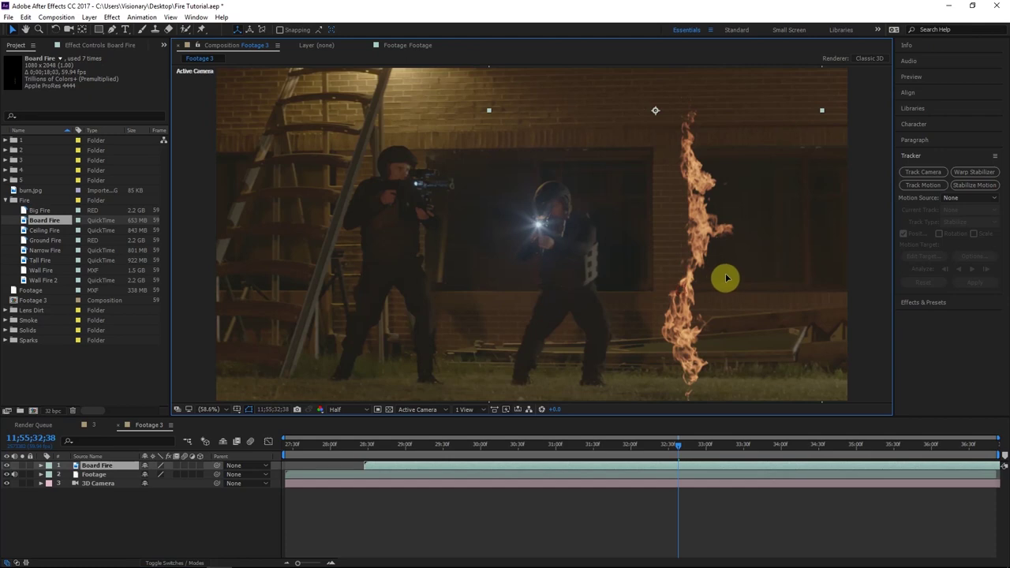
Step: Make the Board Fire layer 3D and reposition it over the brickwork, lowering its base to the ground
click(200, 465)
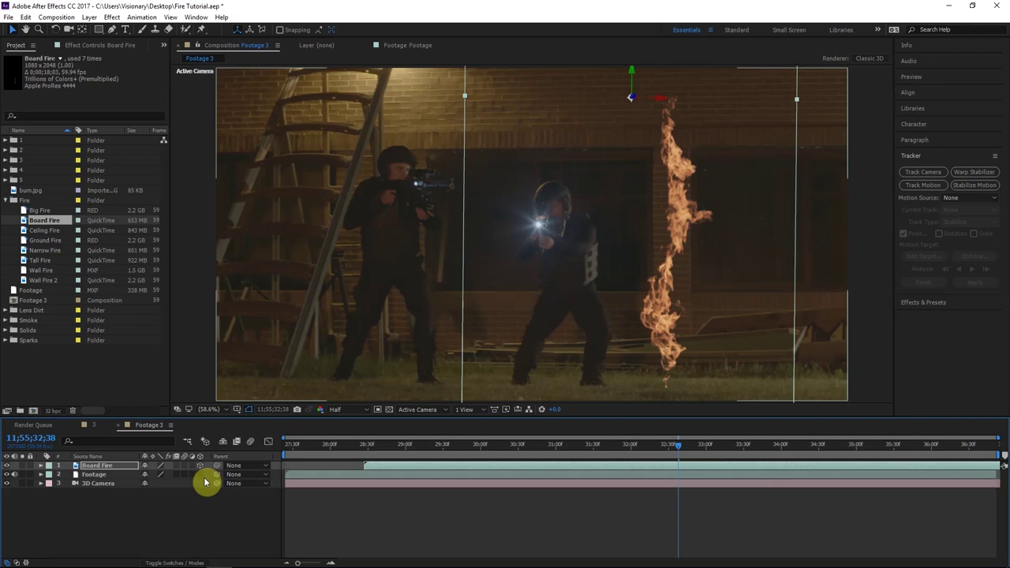
drag(614, 357, 668, 352)
drag(697, 460, 708, 451)
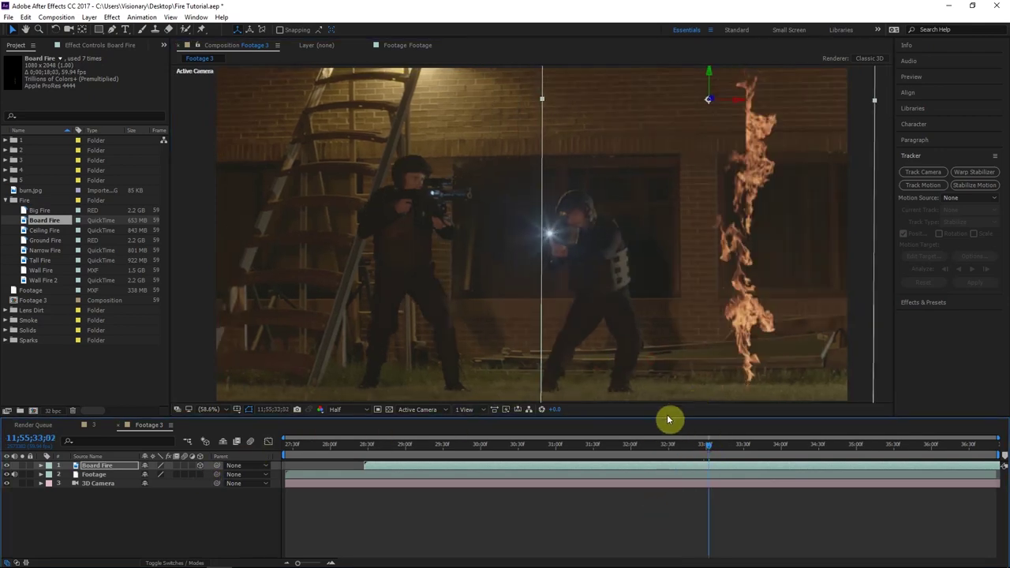
click(774, 288)
drag(774, 288, 767, 316)
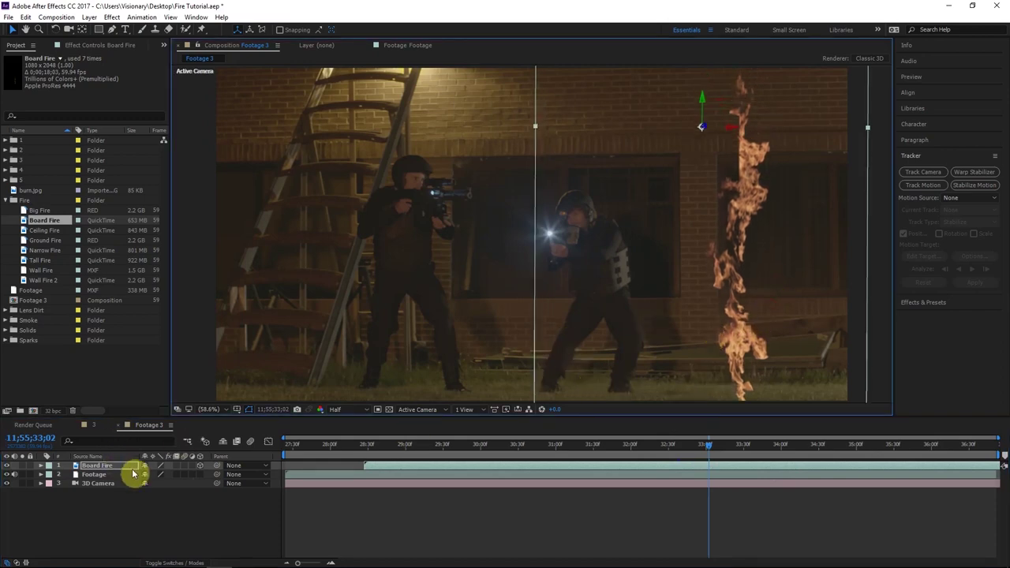
Step: Scale the Board Fire layer to 46% and position it along the near edge of the far window
key(s)
drag(162, 474, 148, 477)
click(573, 255)
drag(573, 257, 56, 32)
drag(701, 252, 704, 253)
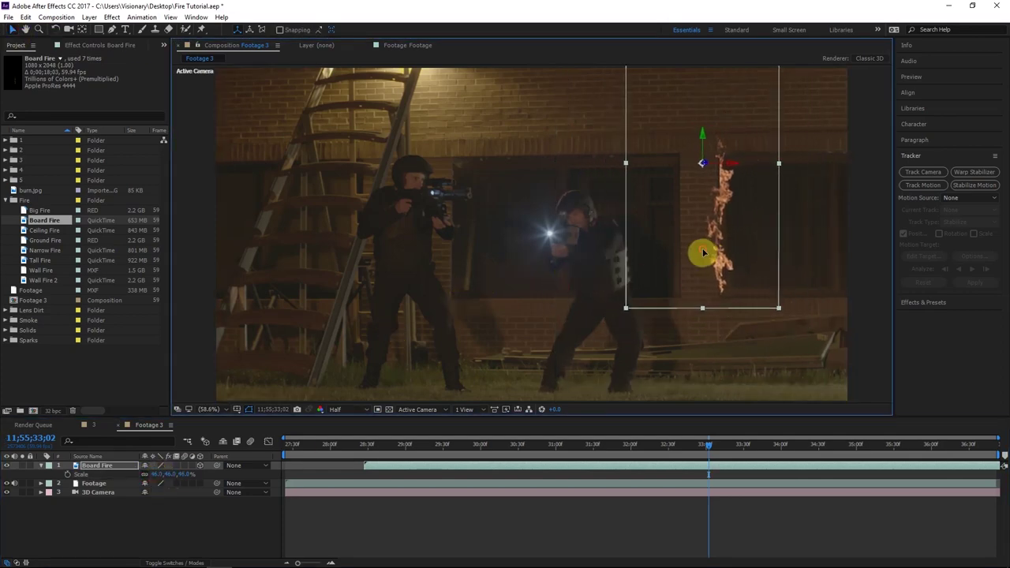
Step: Slide the Board Fire layer earlier to cover the composition's start, and review how the flame follows the wall throughout the shot
click(456, 551)
drag(718, 444, 610, 447)
click(383, 471)
drag(383, 471, 336, 481)
click(387, 532)
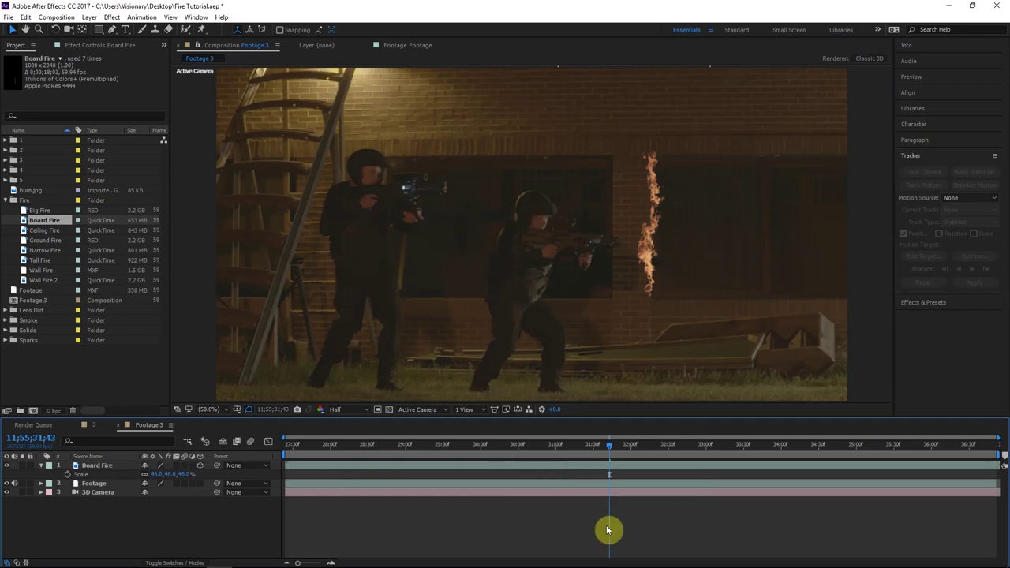
drag(609, 447, 589, 446)
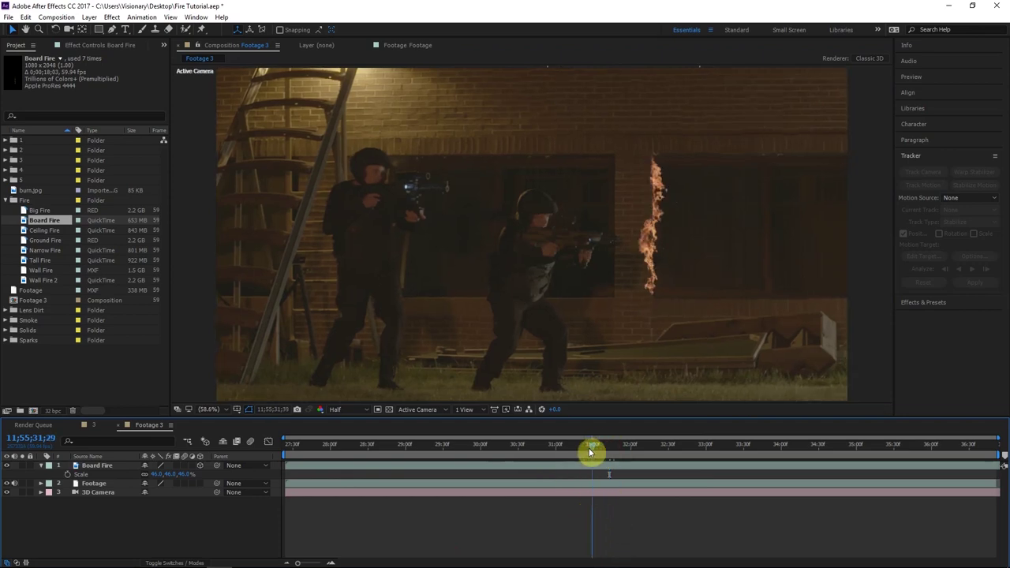
click(717, 323)
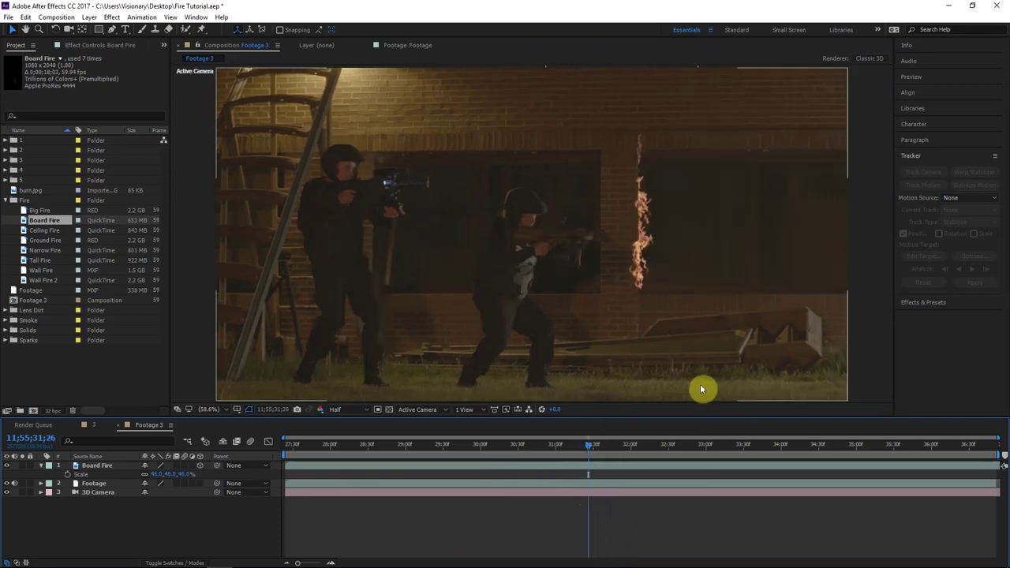
drag(586, 446, 490, 449)
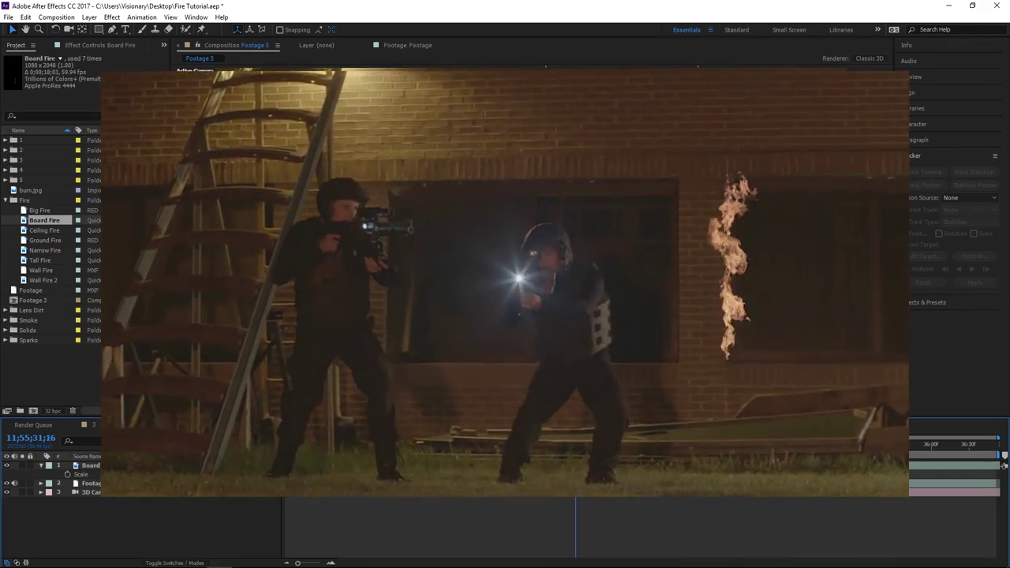
click(558, 447)
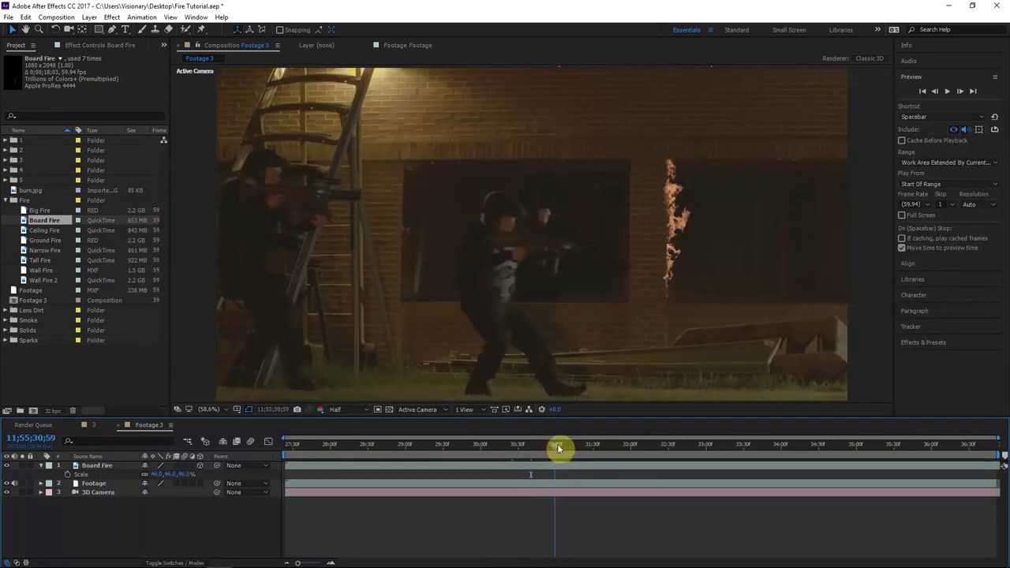
drag(558, 447, 561, 446)
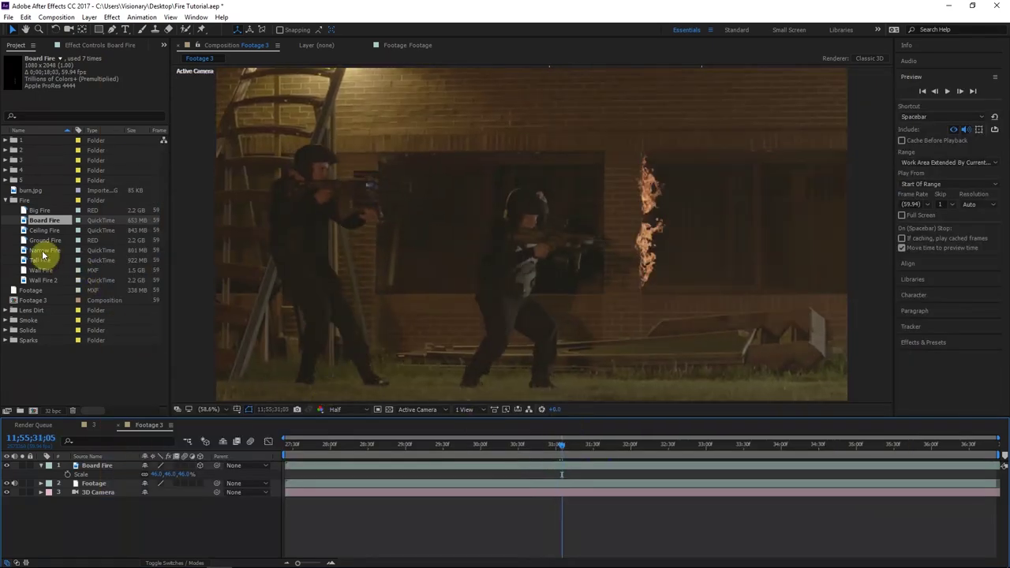
Step: Add the Narrow Fire clip above Board Fire and review its flames in isolation
drag(44, 253, 124, 474)
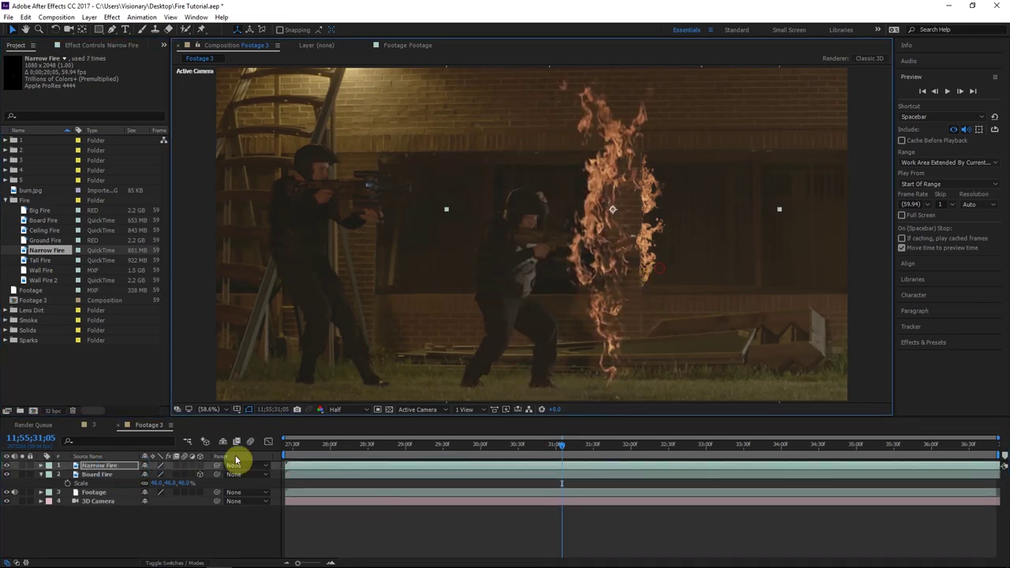
click(23, 467)
drag(604, 452, 644, 453)
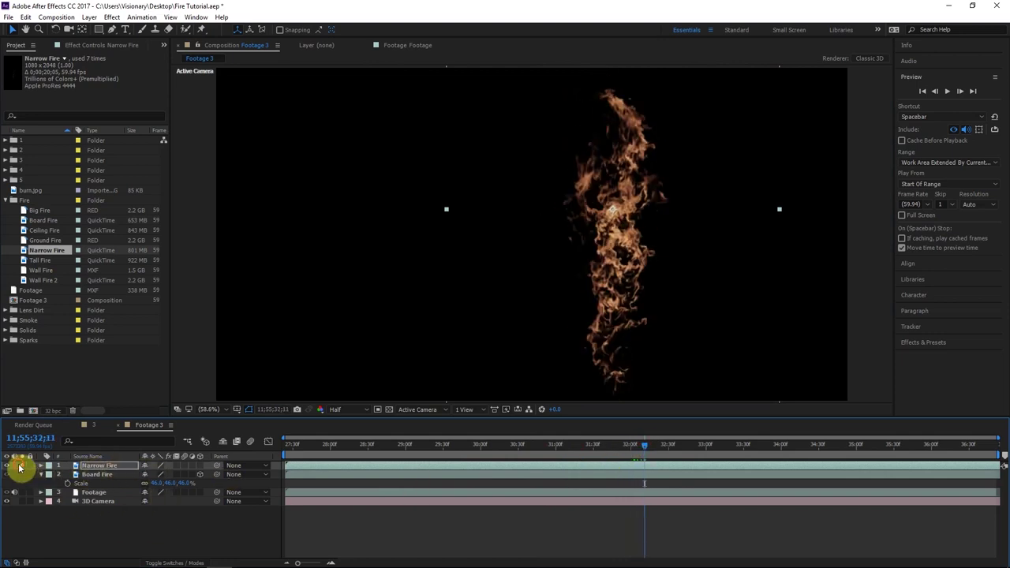
click(23, 467)
click(110, 467)
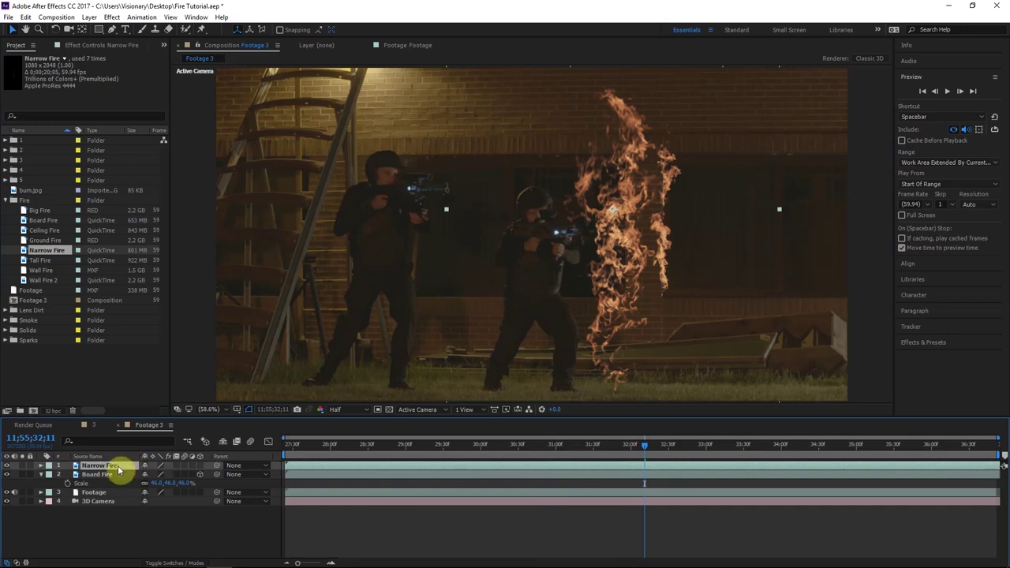
Step: Scale the Narrow Fire layer to 53% and align it over the Board Fire flames on the window edge
drag(590, 353, 639, 345)
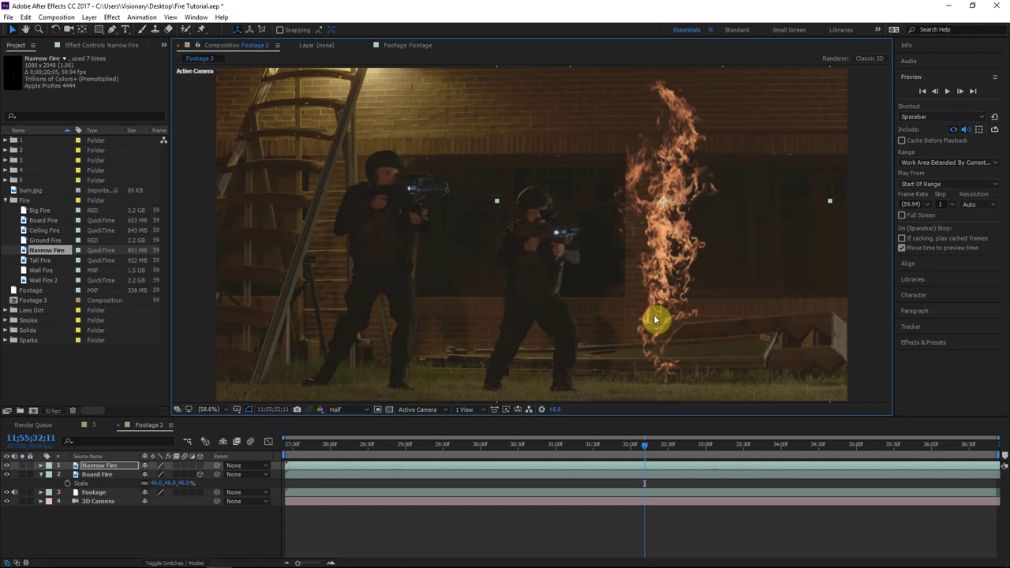
drag(684, 295, 687, 294)
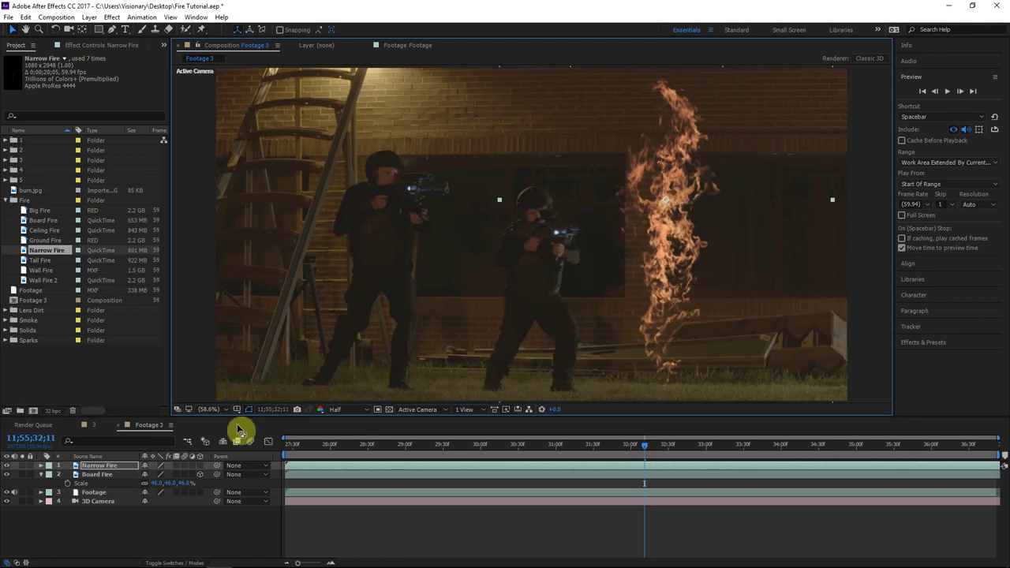
key(shift+Up)
key(Left)
key(Left)
key(Left)
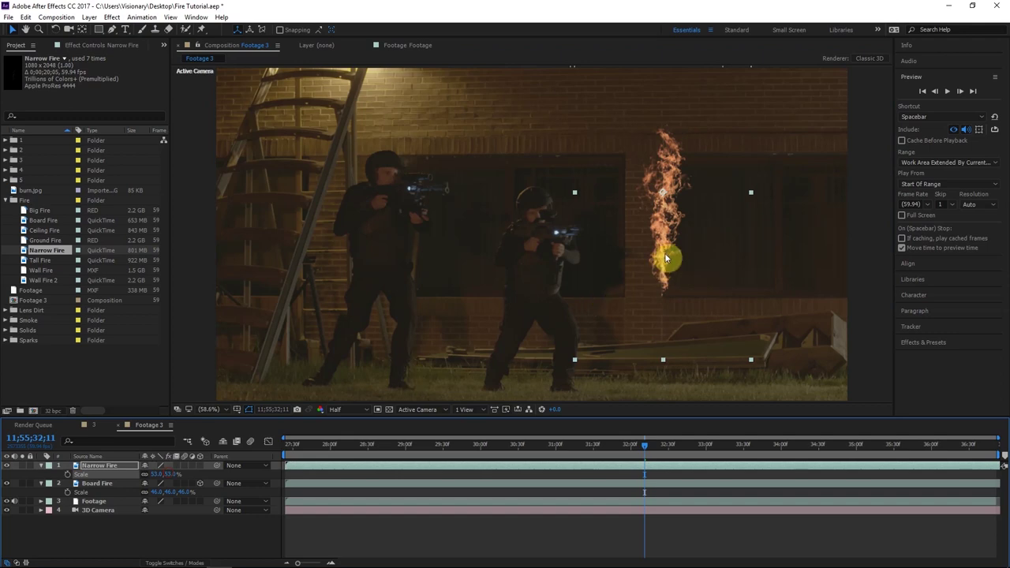
drag(680, 248, 679, 257)
Step: Make the Narrow Fire layer 3D, nudge it slightly right, and collapse the properties of both fire layers
click(206, 467)
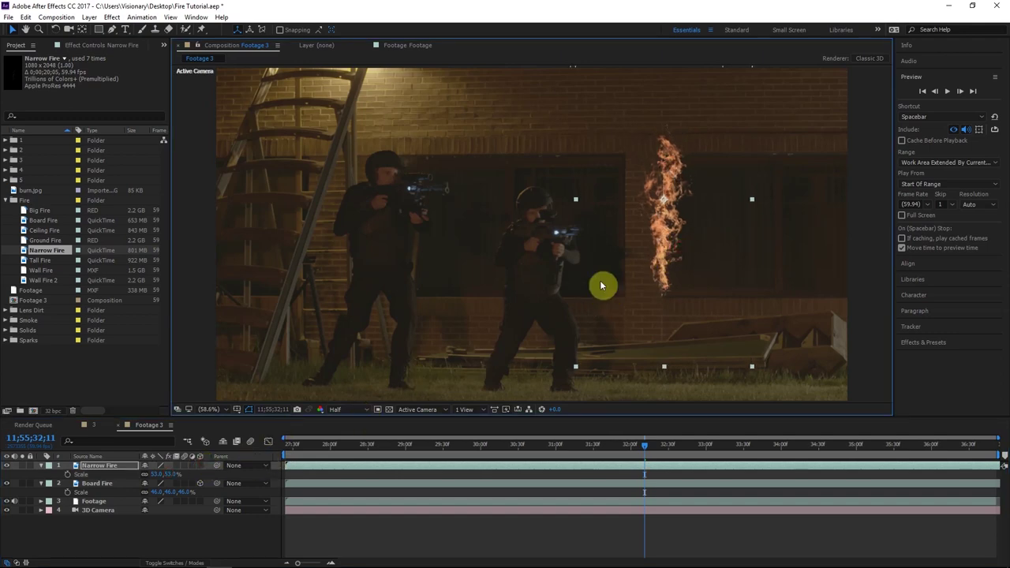
key(Right)
key(Right)
key(Right)
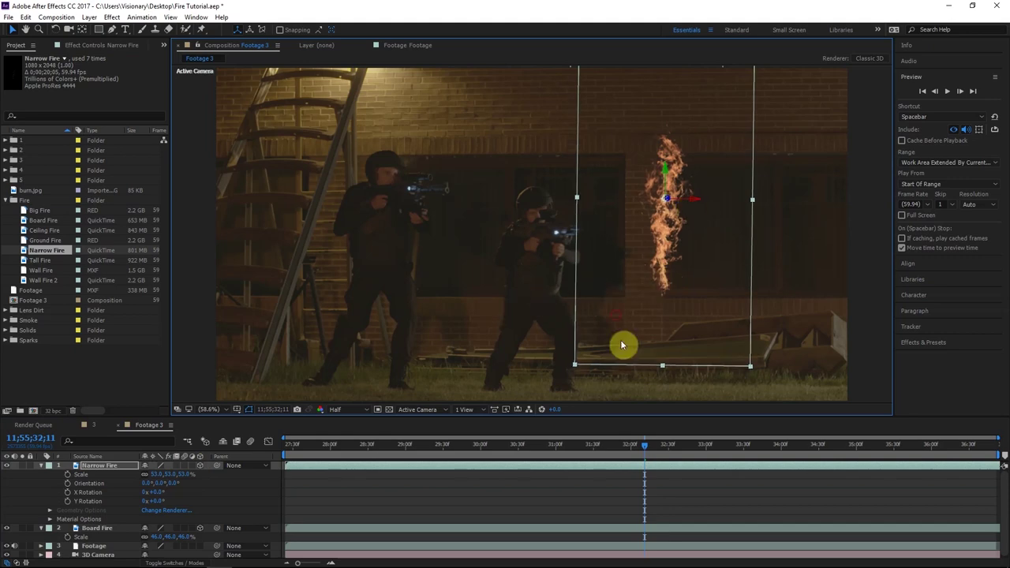
click(622, 491)
click(41, 465)
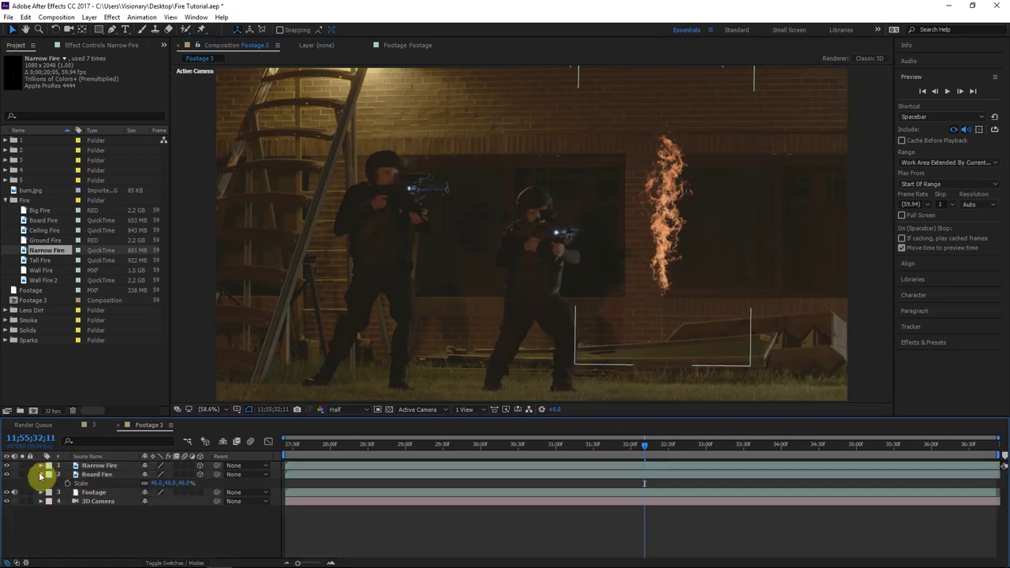
click(41, 474)
Step: Add the Wall Fire 2 clip as a 3D layer above Narrow Fire and move it over the existing flames
drag(45, 281, 197, 466)
drag(566, 315, 643, 308)
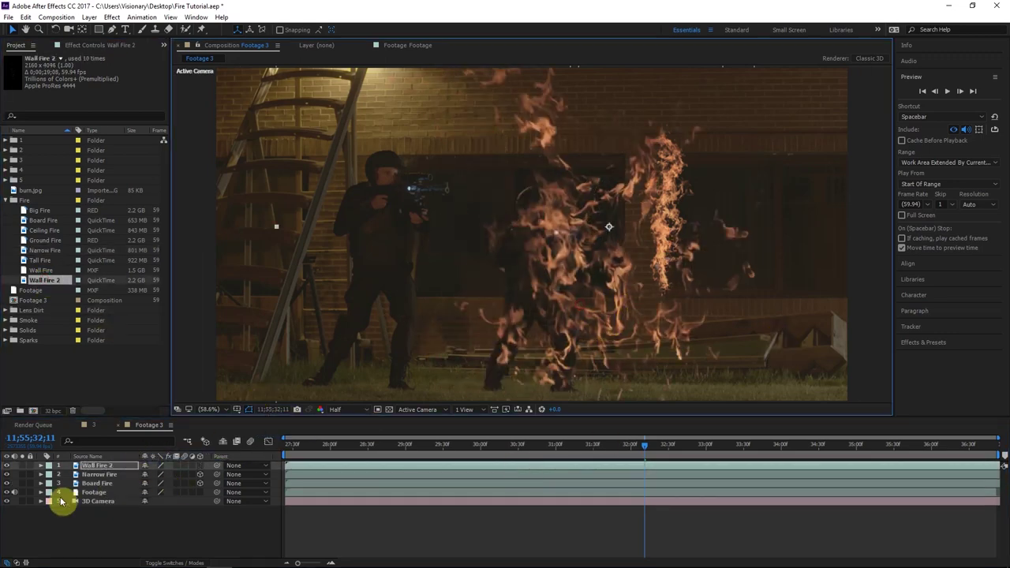
click(201, 467)
drag(518, 326, 685, 271)
Step: Scale Wall Fire 2 to 21%, tilt it slightly clockwise, and align it with the flames on the window edge
key(s)
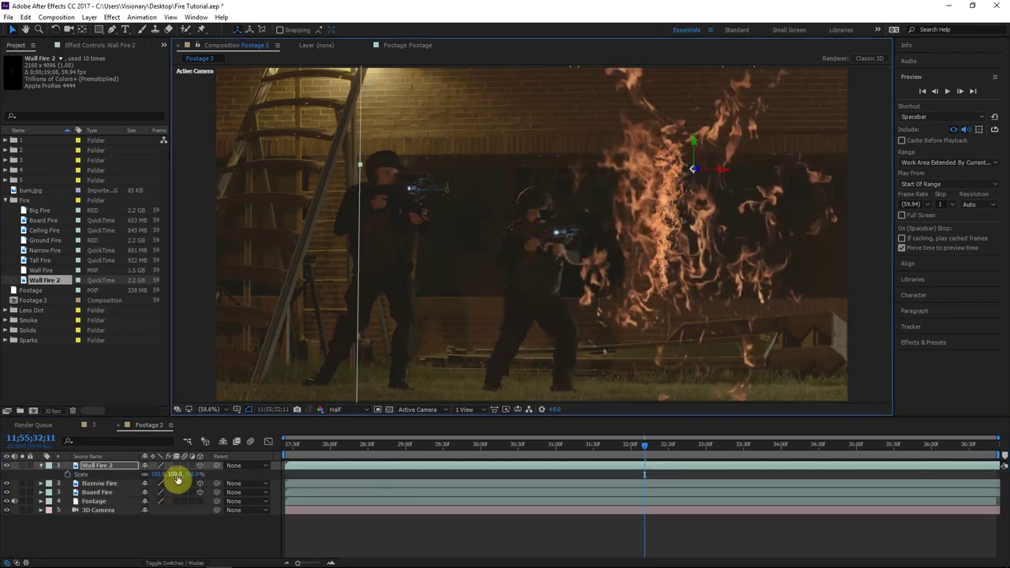
drag(165, 474, 105, 475)
click(54, 29)
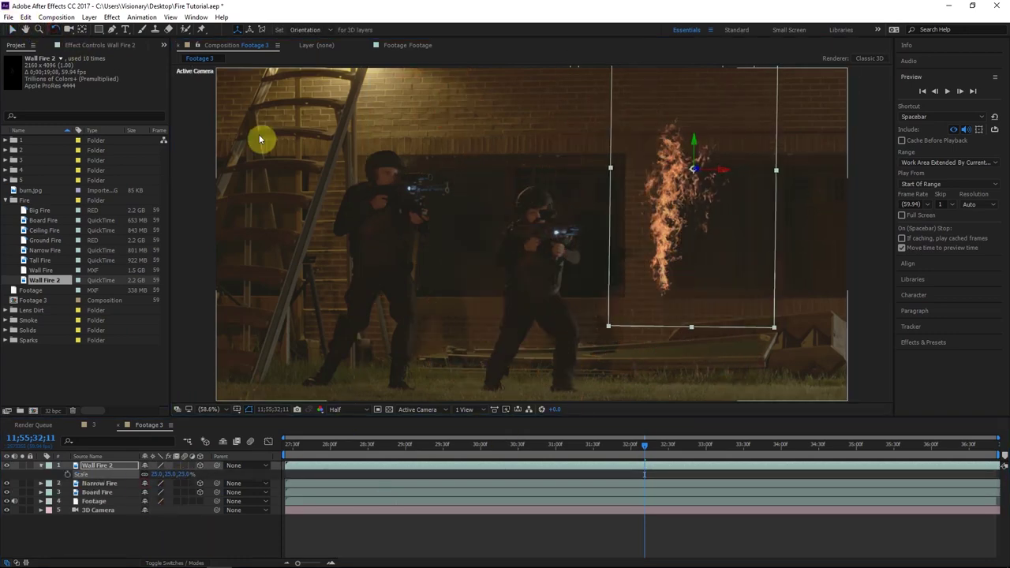
drag(773, 326, 760, 335)
drag(166, 477, 163, 476)
key(v)
drag(729, 241, 729, 232)
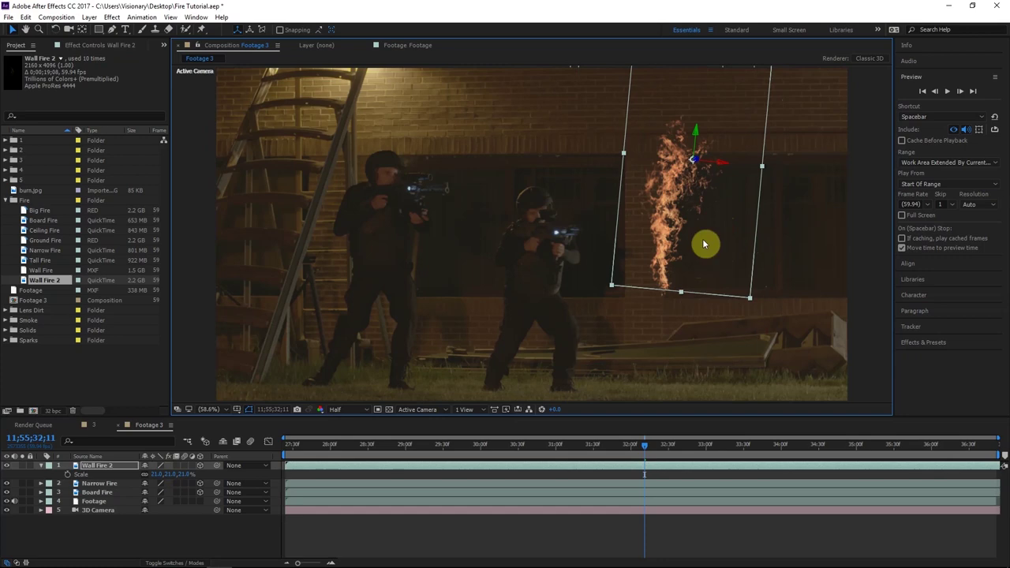
Step: Duplicate Wall Fire 2, move the copy down to the base of the flames, and scale it to 24%
key(ctrl+d)
drag(715, 237, 708, 345)
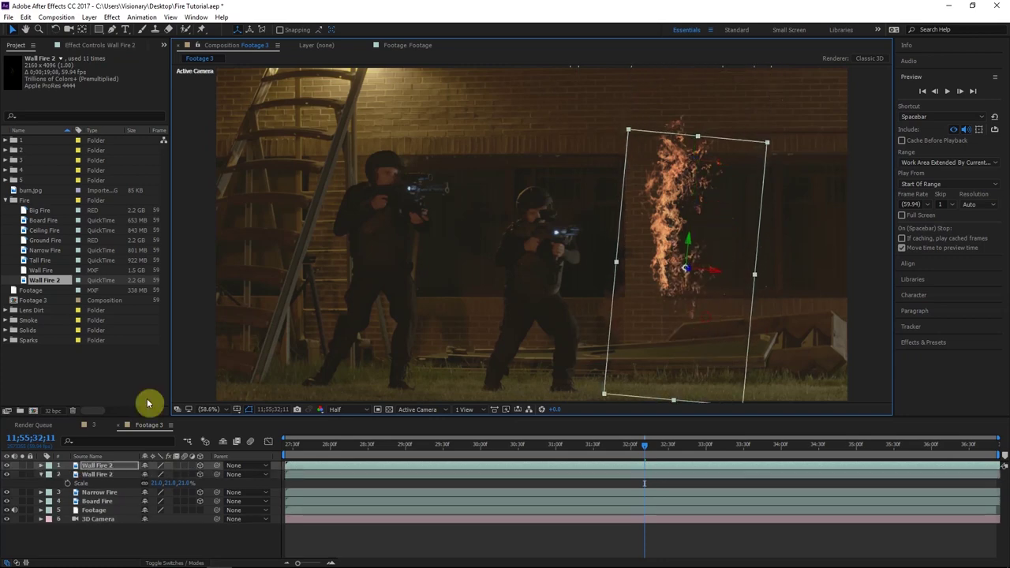
drag(168, 473, 168, 474)
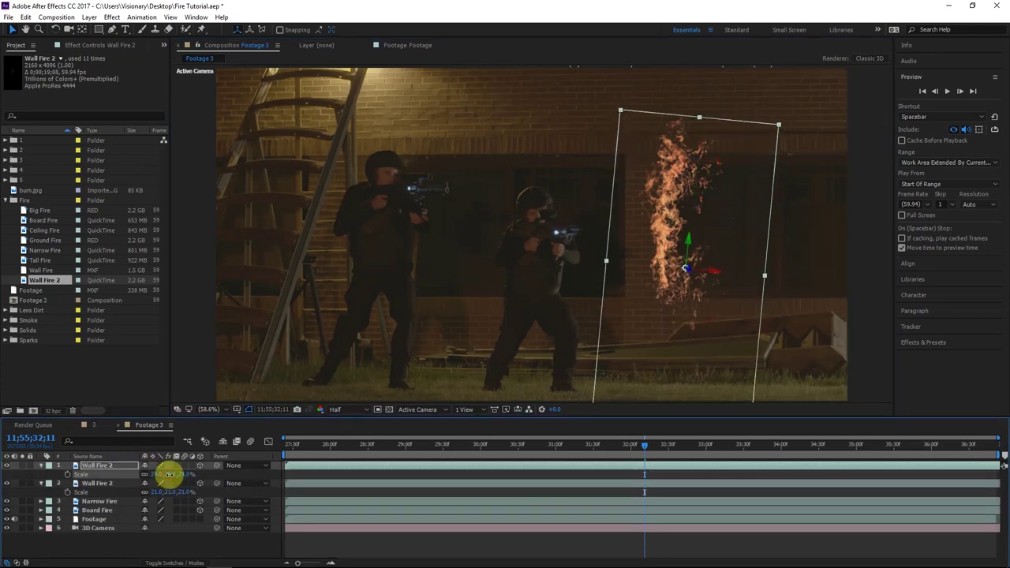
Step: Rotate the lower Wall Fire 2 copy upright, shift it slightly down, and collapse the properties of both Wall Fire 2 layers
click(56, 29)
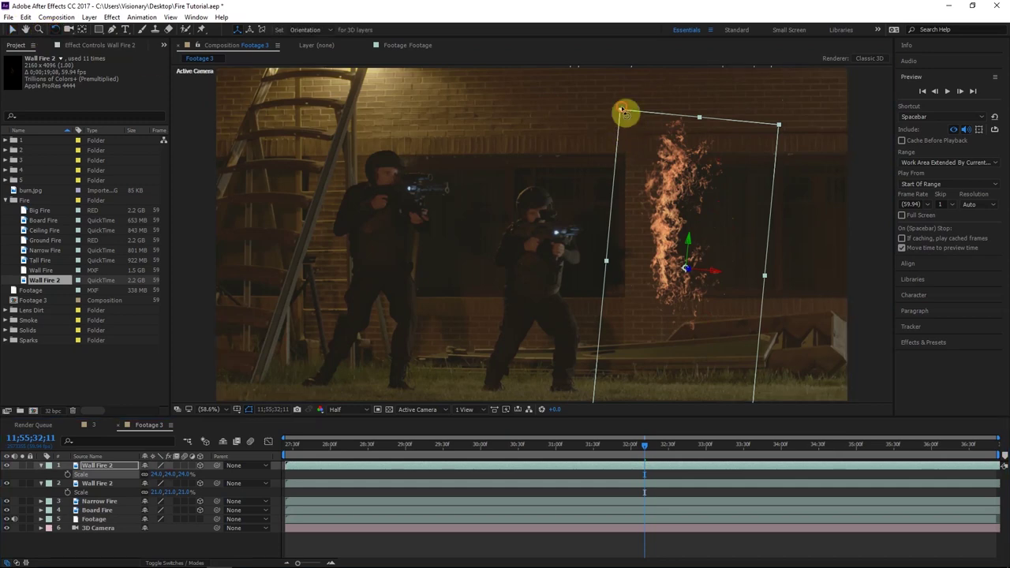
drag(624, 112, 608, 113)
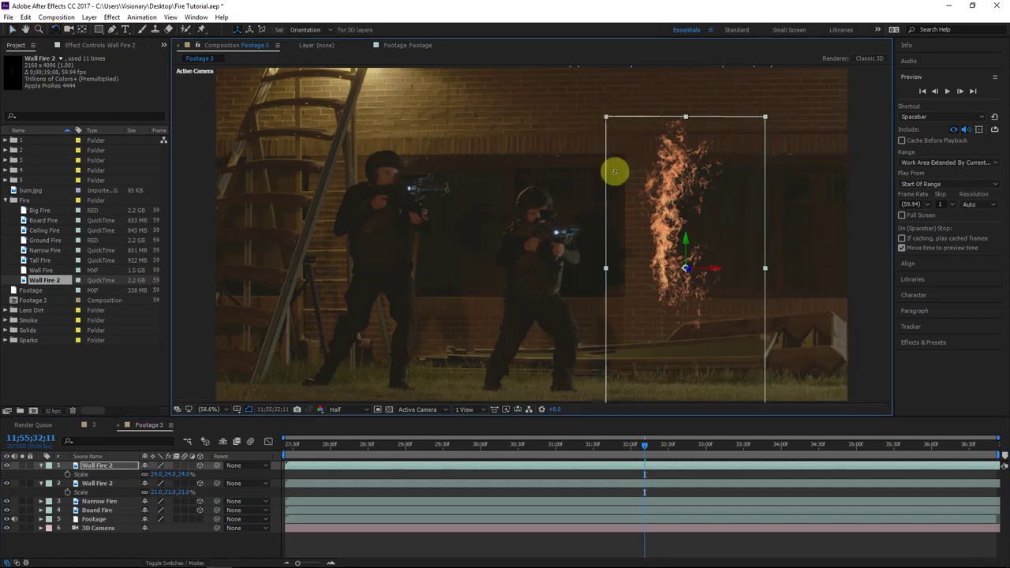
drag(711, 464, 648, 466)
key(v)
key(F2)
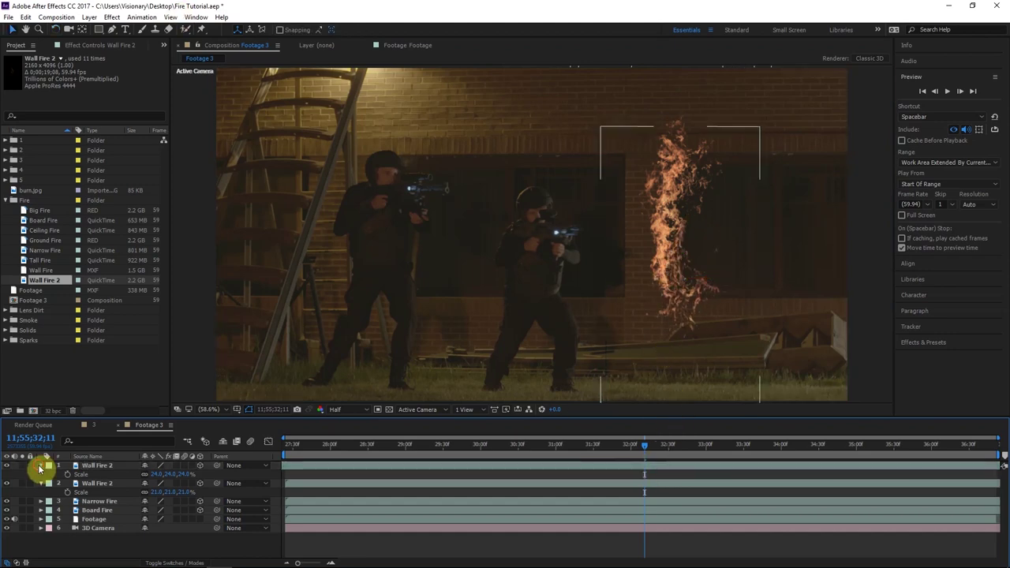
click(40, 466)
click(41, 474)
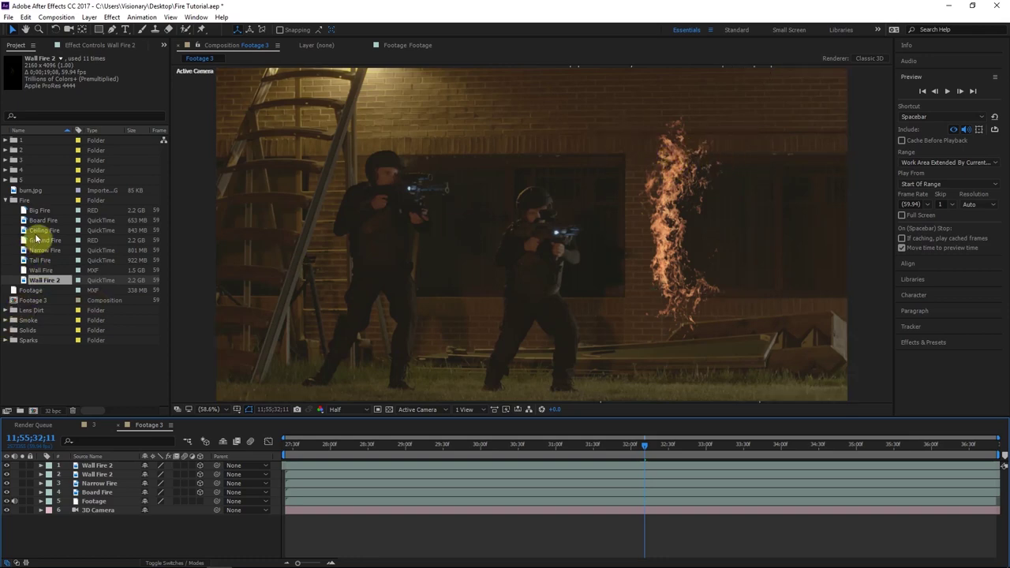
Step: Add the Ceiling Fire clip above the Wall Fire 2 layers, solo it, and reposition it so its flames are in view
drag(39, 235, 50, 469)
click(23, 466)
drag(590, 320, 728, 234)
Step: Draw a Pen mask around the right half of Ceiling Fire's central flames and feather it by 42 pixels
click(112, 29)
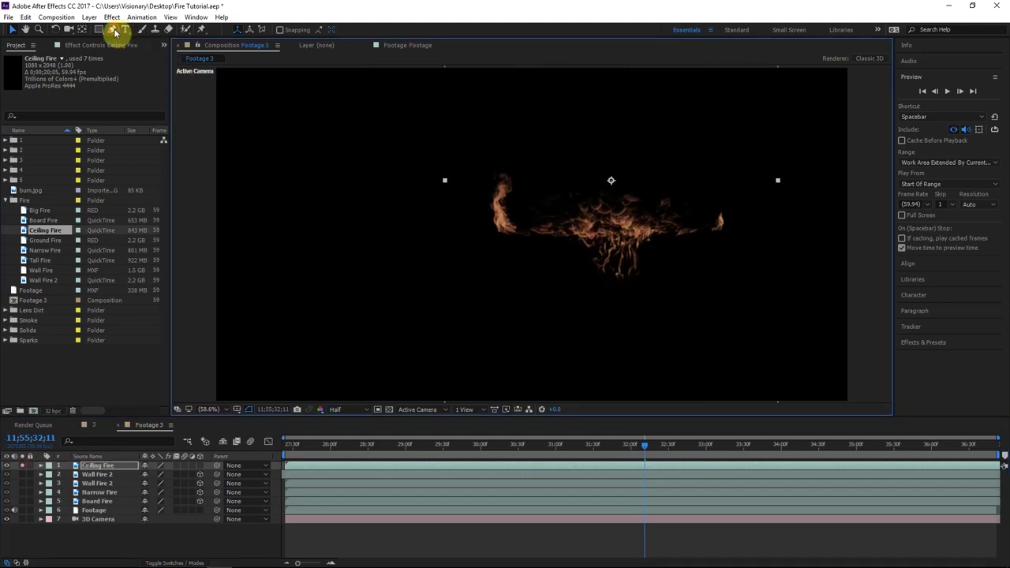
click(610, 161)
click(611, 300)
click(691, 285)
click(675, 182)
click(610, 161)
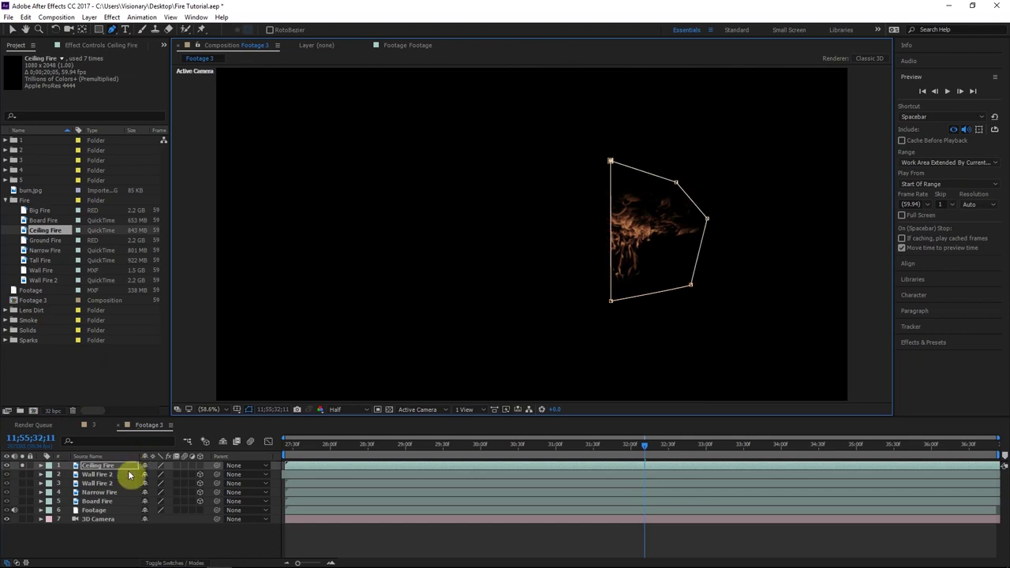
key(f)
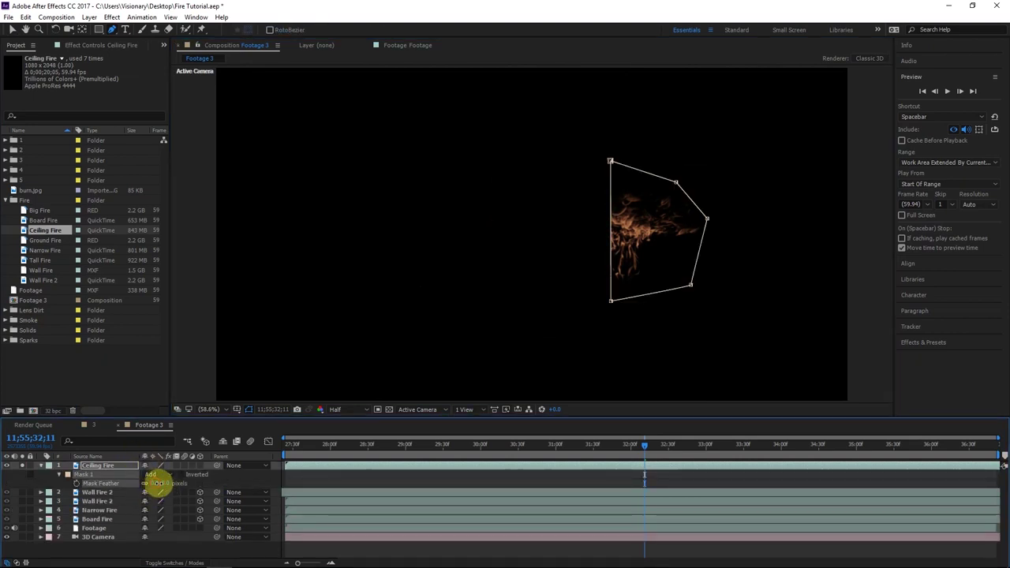
drag(165, 484, 170, 483)
Step: Make Ceiling Fire a 3D layer, solo the Footage with it, and place it at the window's upper left corner at 58% scale
click(199, 465)
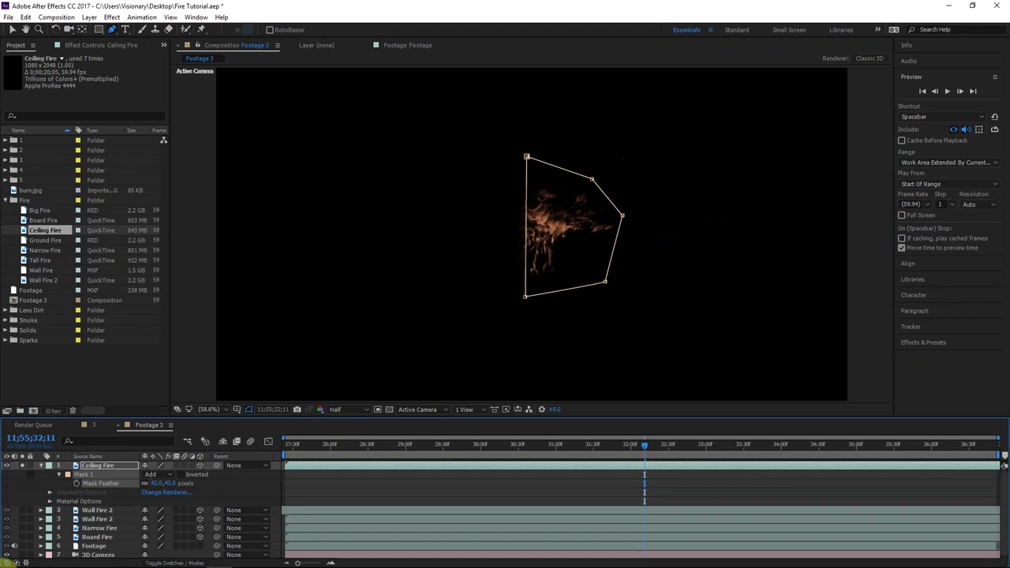
click(22, 553)
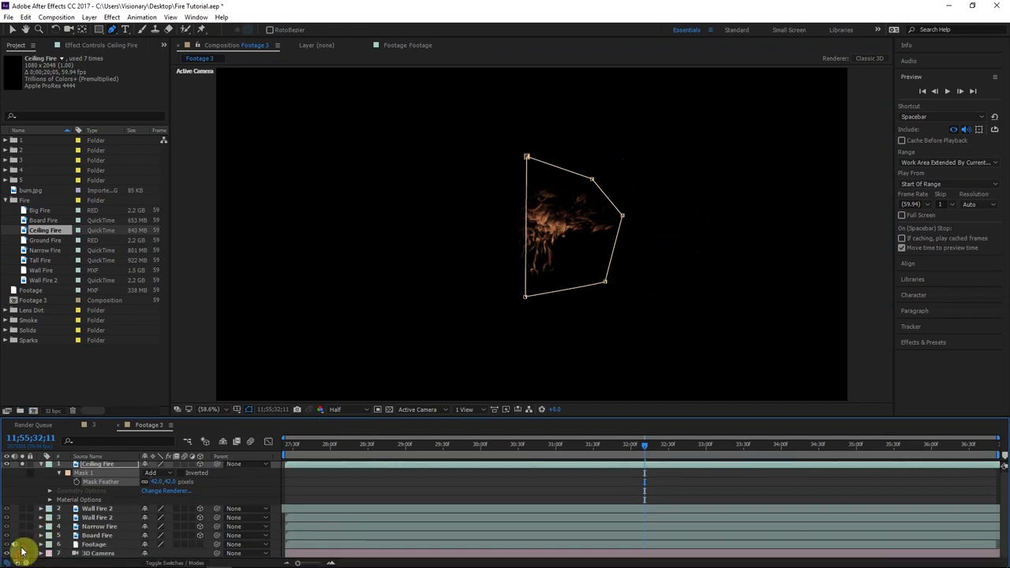
click(9, 544)
click(11, 29)
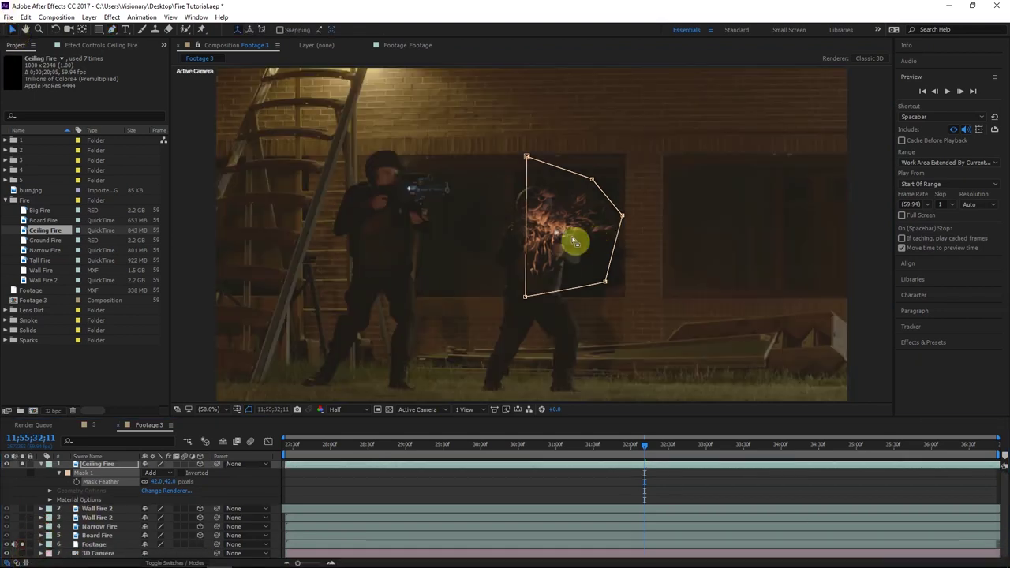
drag(576, 234, 688, 170)
key(s)
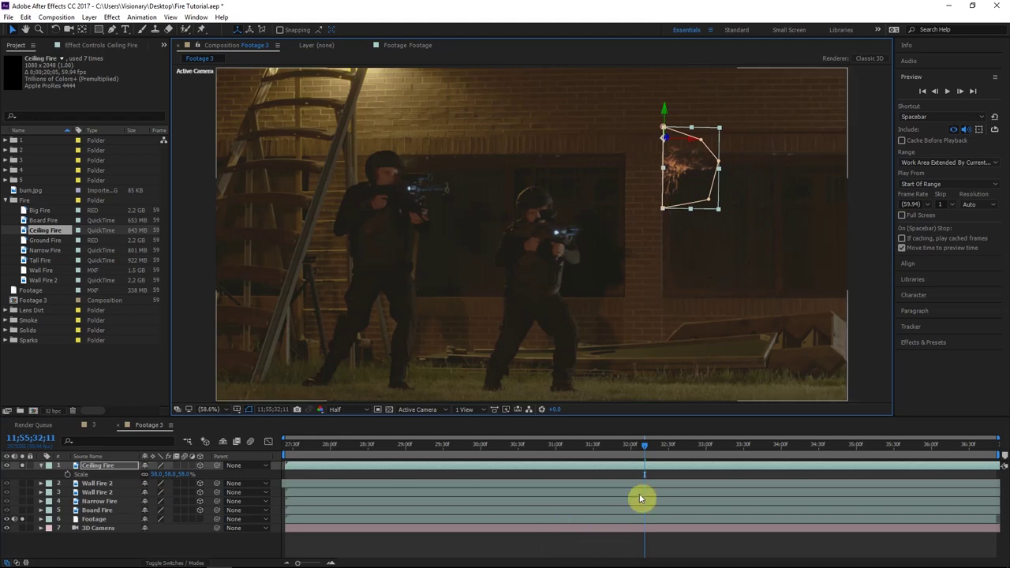
Step: Turn off the layer solos and raise Ceiling Fire slightly to blend with the top of the wall flames
click(22, 473)
click(22, 466)
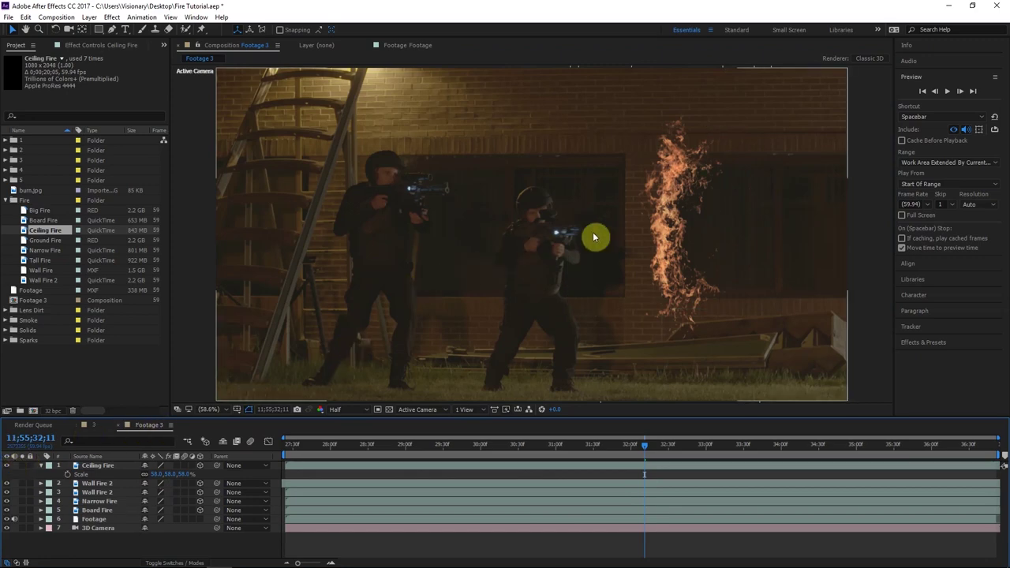
click(97, 465)
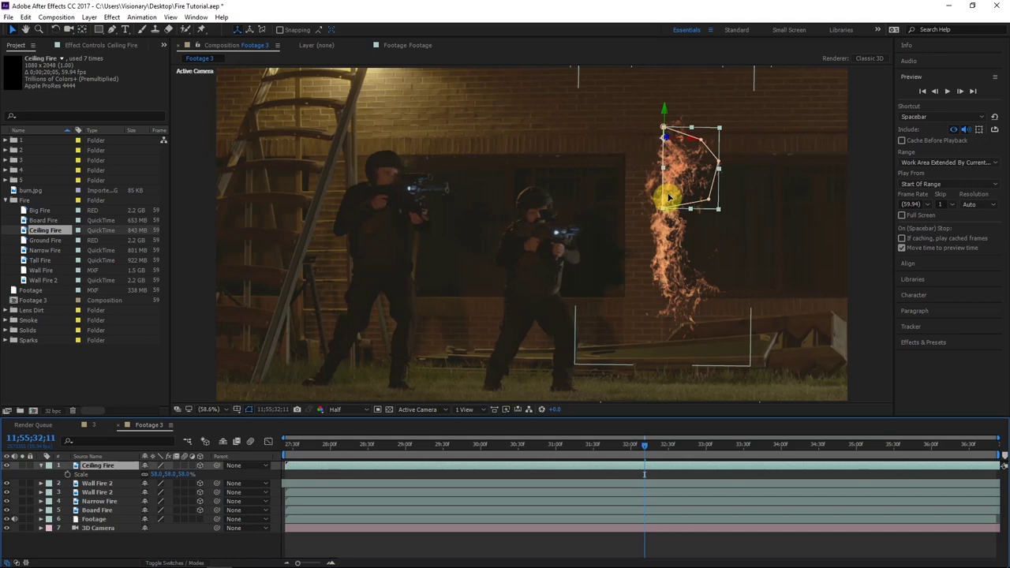
drag(679, 163, 680, 160)
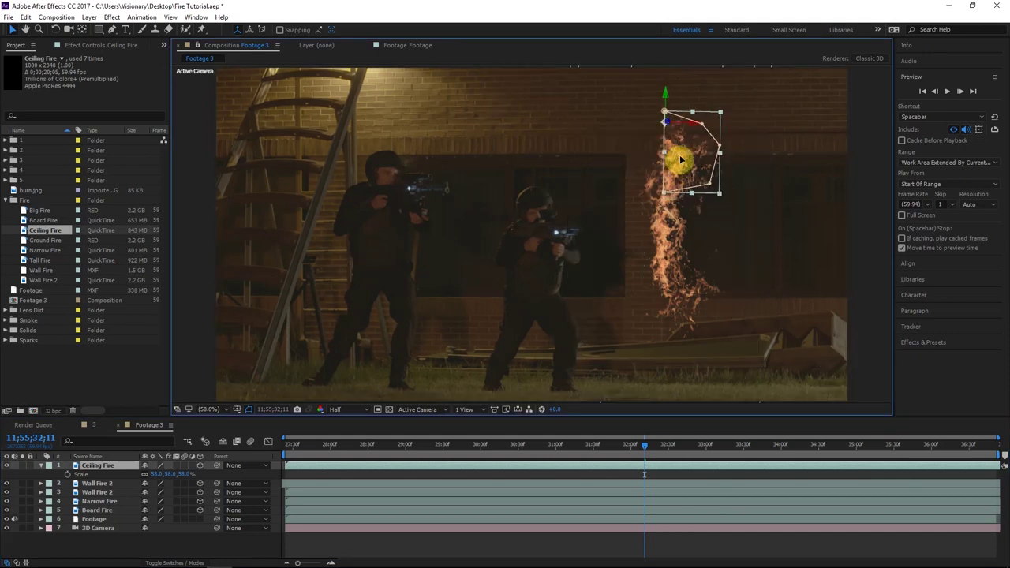
click(629, 475)
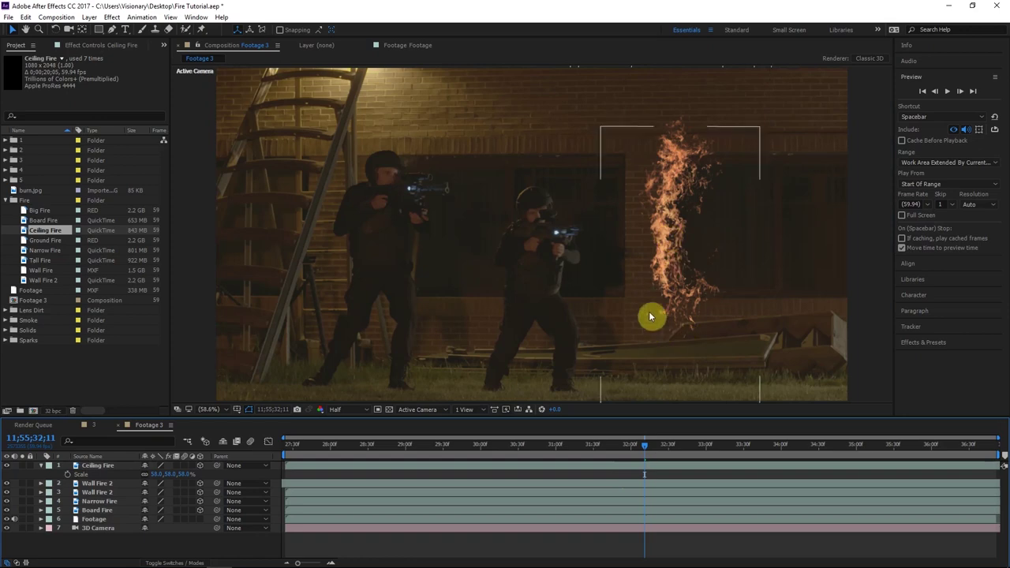
Step: Check Ceiling Fire's alignment at 11;55;32;28, both soloed and with the other layers, and nudge it slightly down
drag(659, 450, 667, 453)
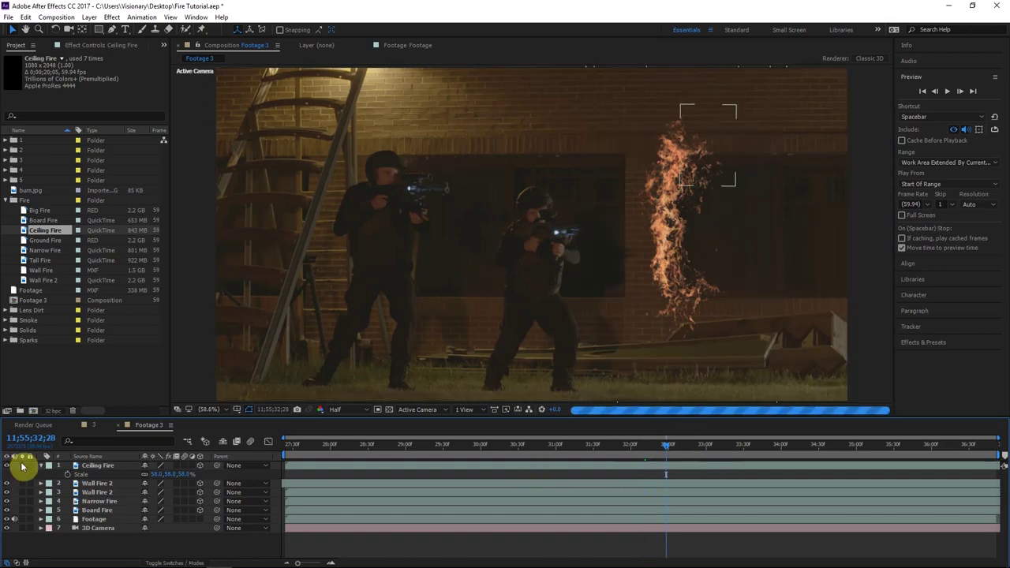
click(113, 467)
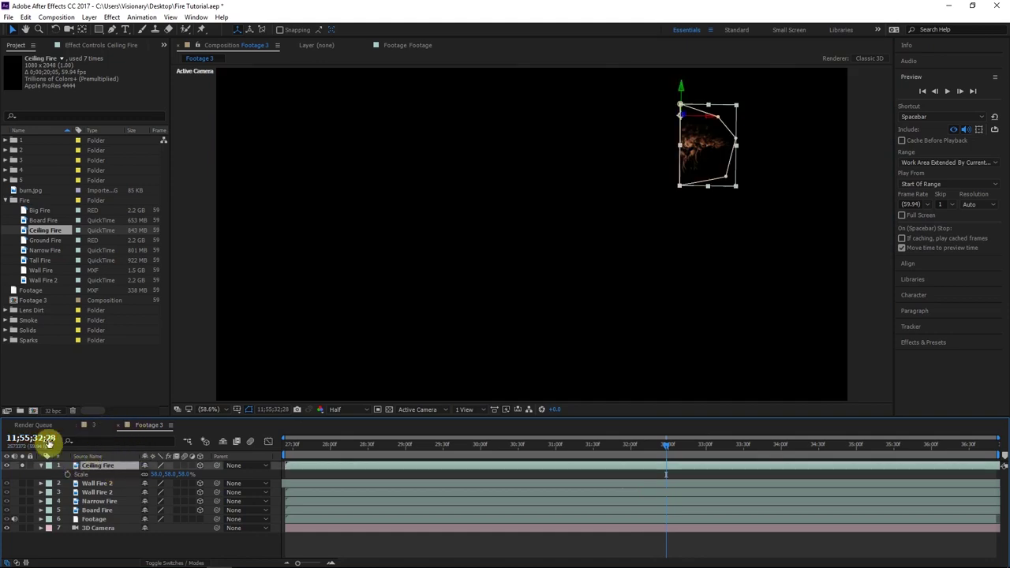
click(23, 467)
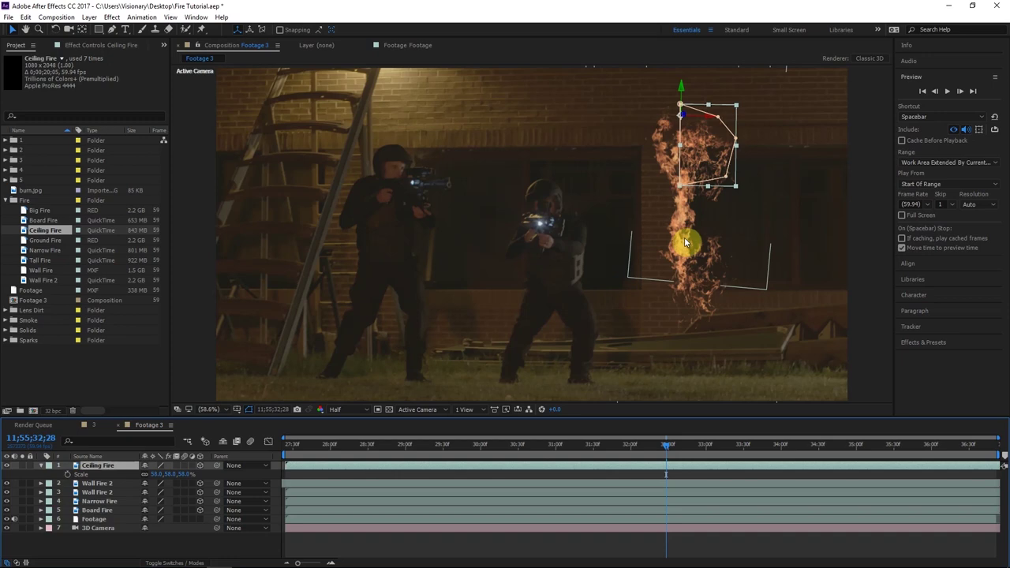
click(41, 467)
click(156, 542)
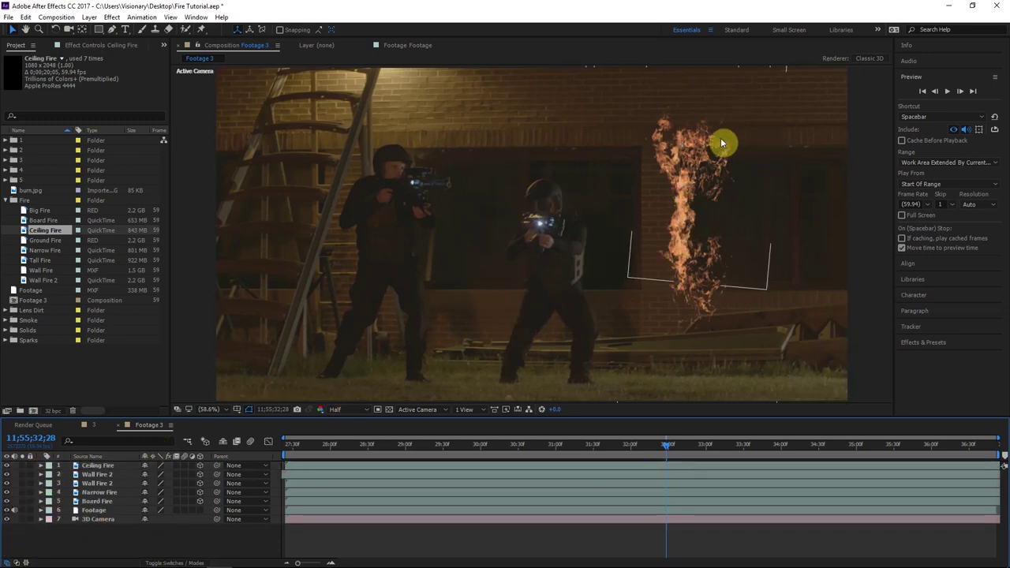
click(98, 467)
drag(700, 162, 699, 164)
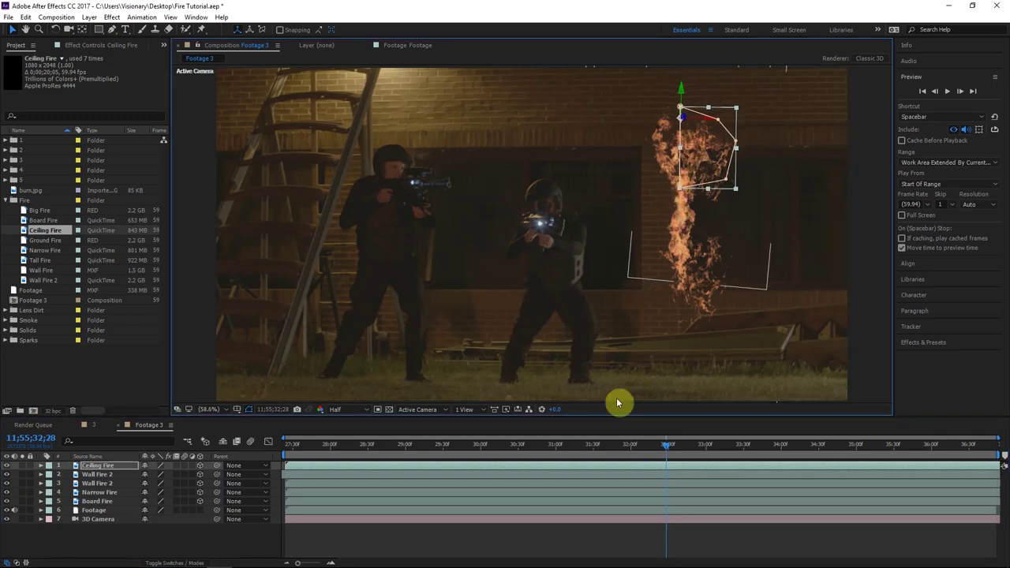
click(565, 549)
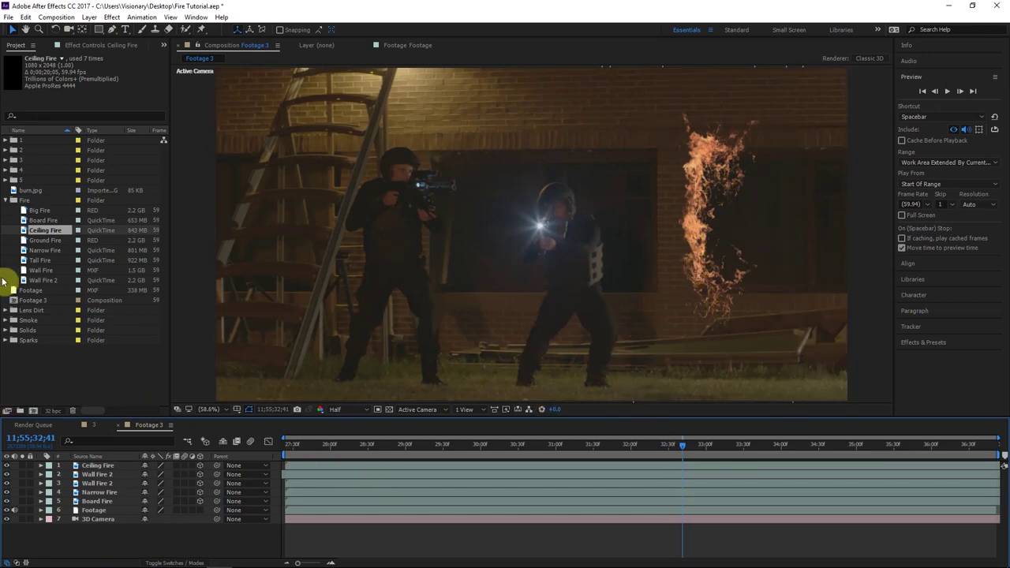
Step: Add the Big Fire clip as a 3D layer on top, scale it to 56%, and shift it left and down
drag(46, 213, 169, 473)
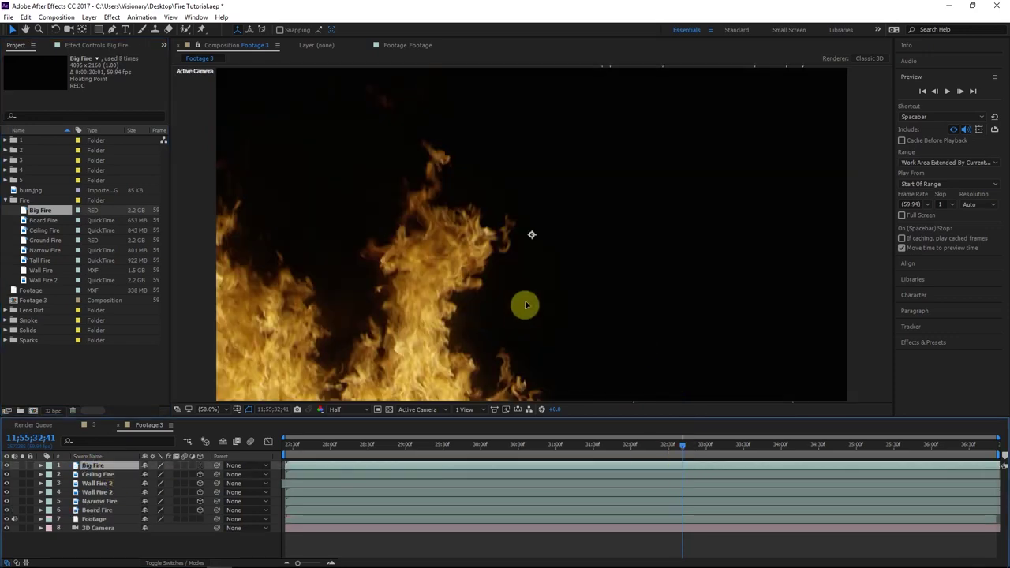
click(199, 466)
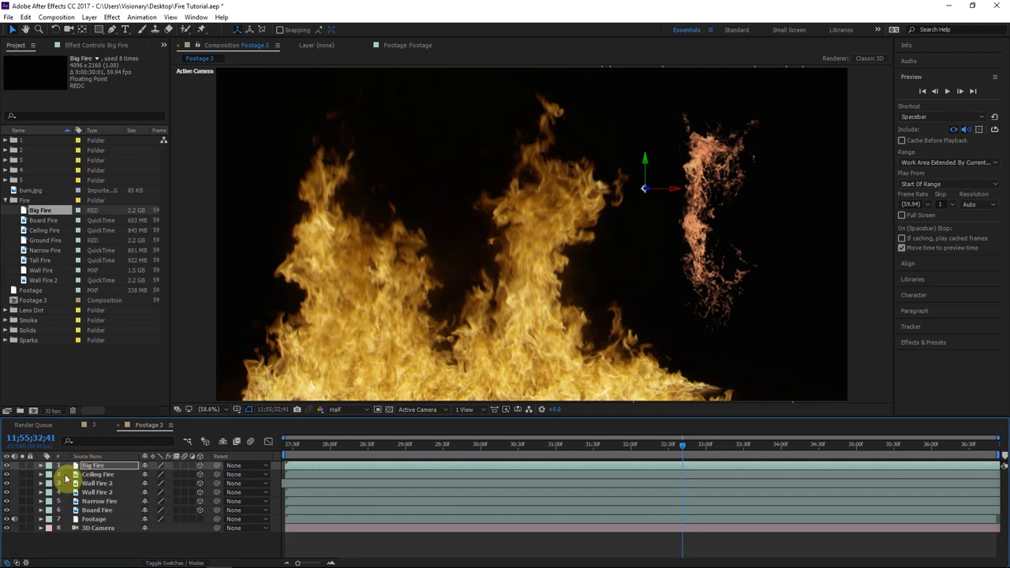
click(173, 563)
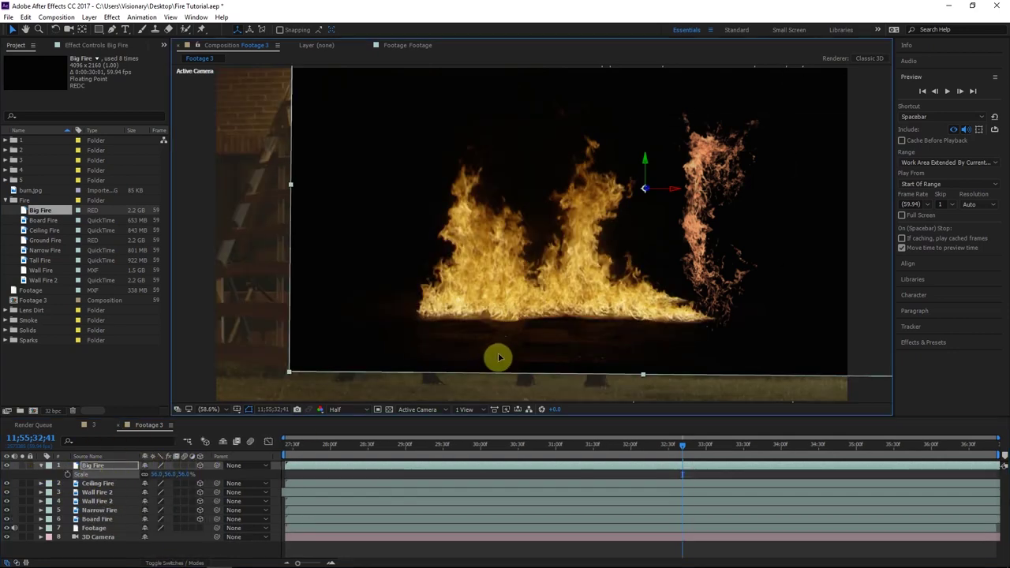
drag(479, 345, 461, 360)
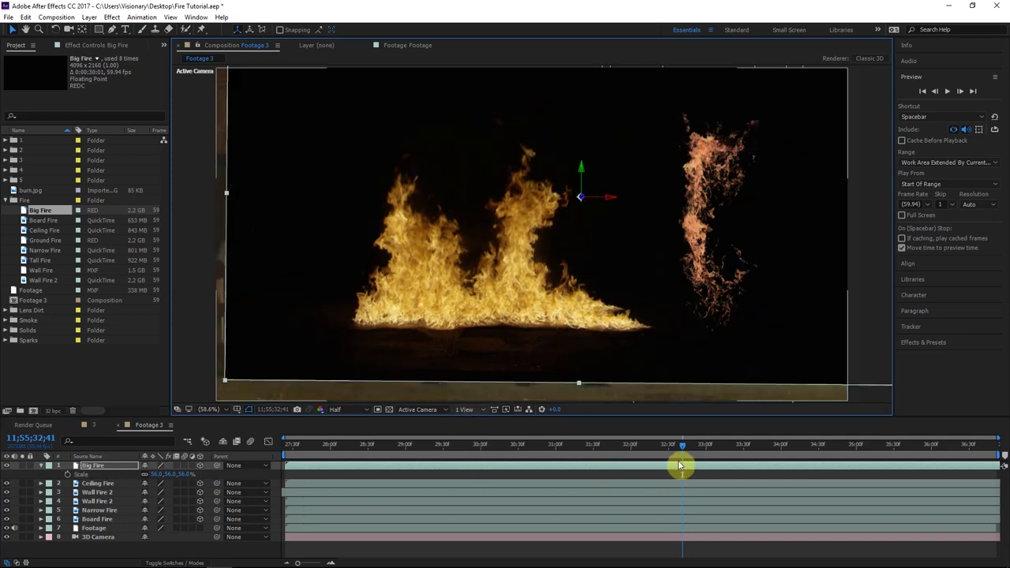
drag(509, 320, 504, 337)
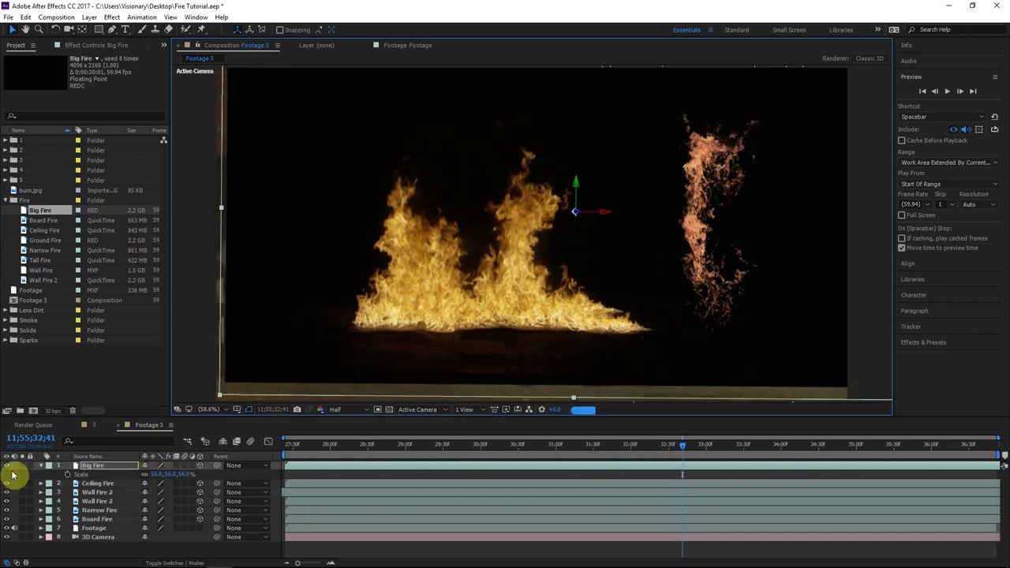
Step: Solo Big Fire, raise the viewer exposure to +8.1, and apply a Levels effect with Input Black at 0.0157
drag(554, 409, 490, 378)
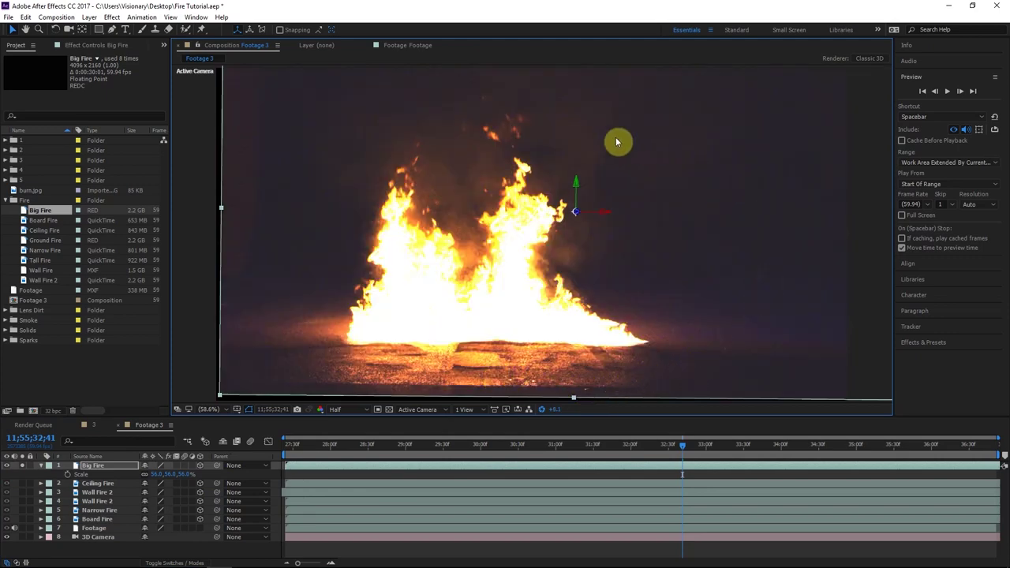
click(926, 82)
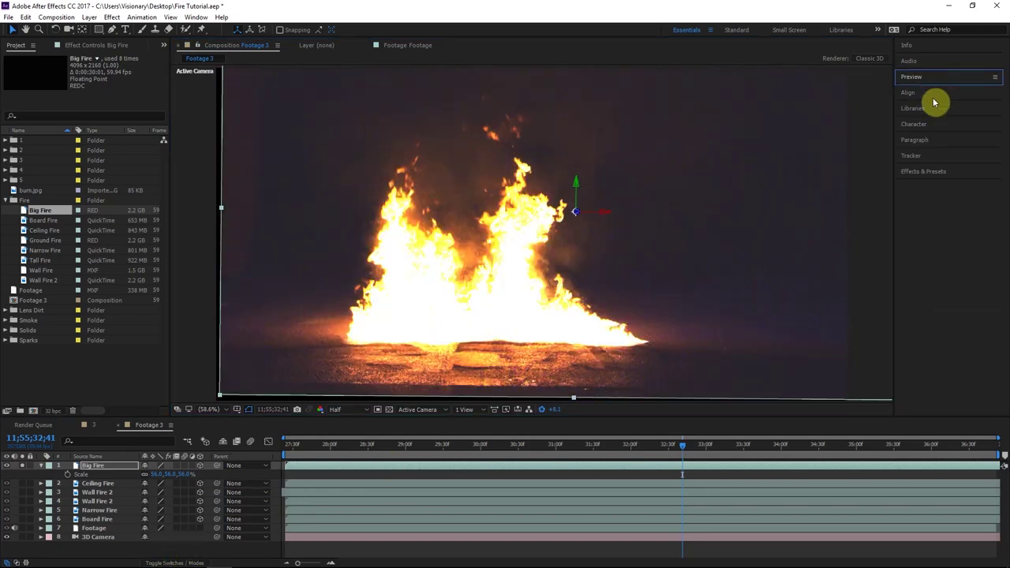
click(920, 172)
click(933, 183)
text(levels)
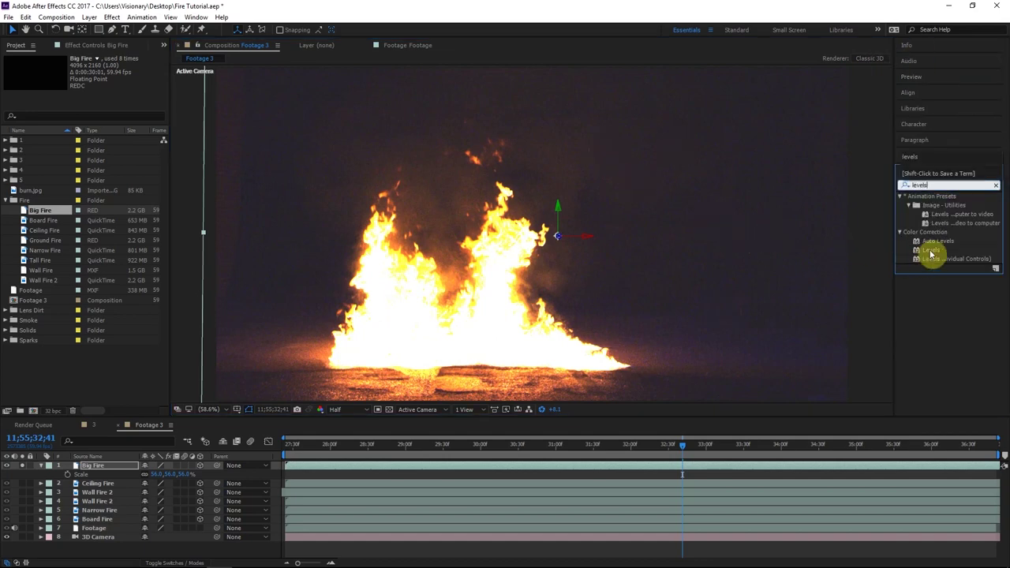
double_click(931, 250)
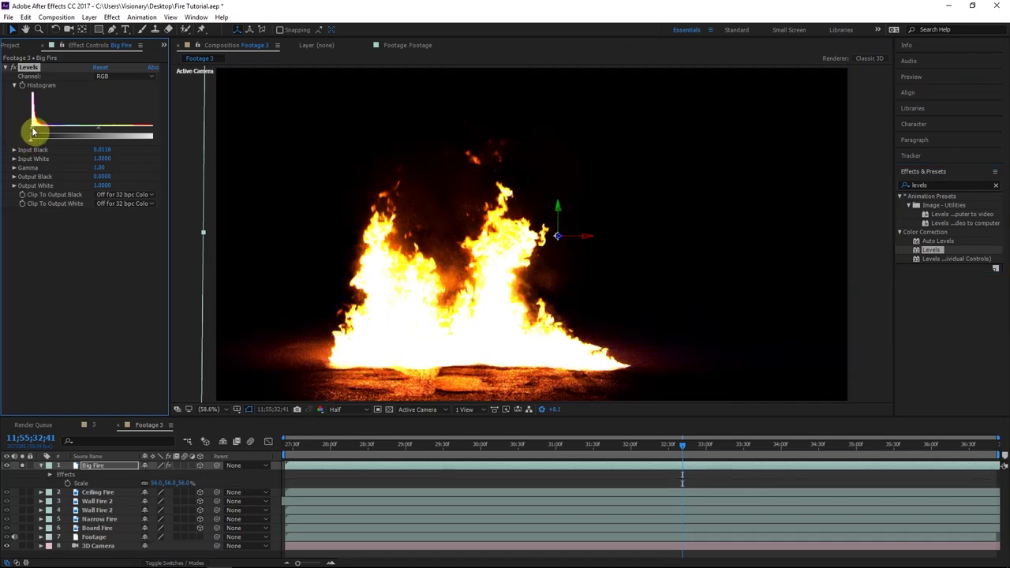
drag(33, 131, 35, 131)
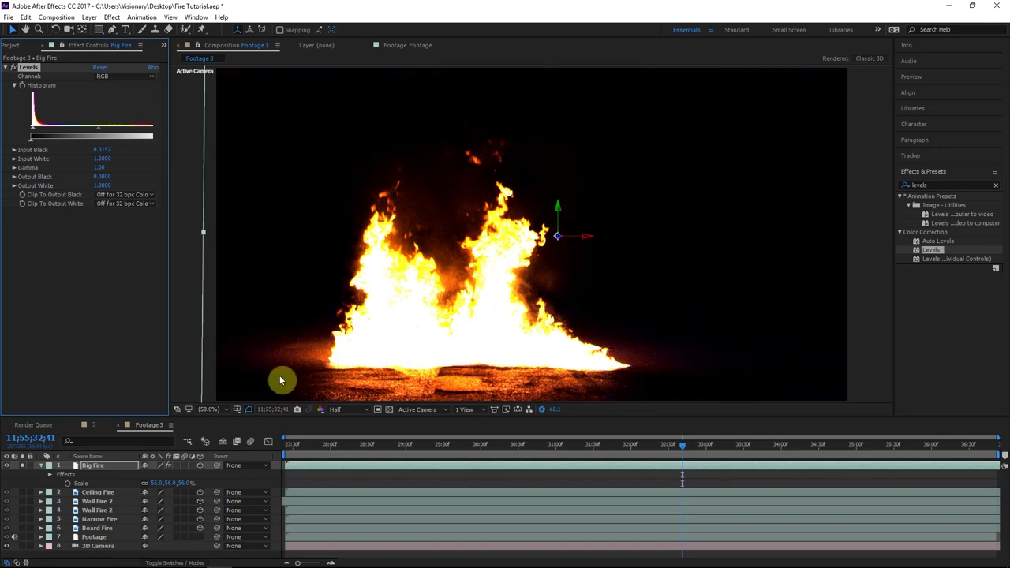
Step: Draw a rectangular mask over the ground below Big Fire's flames, set it to Subtract, and feather it by 172 pixels
drag(359, 243, 375, 185)
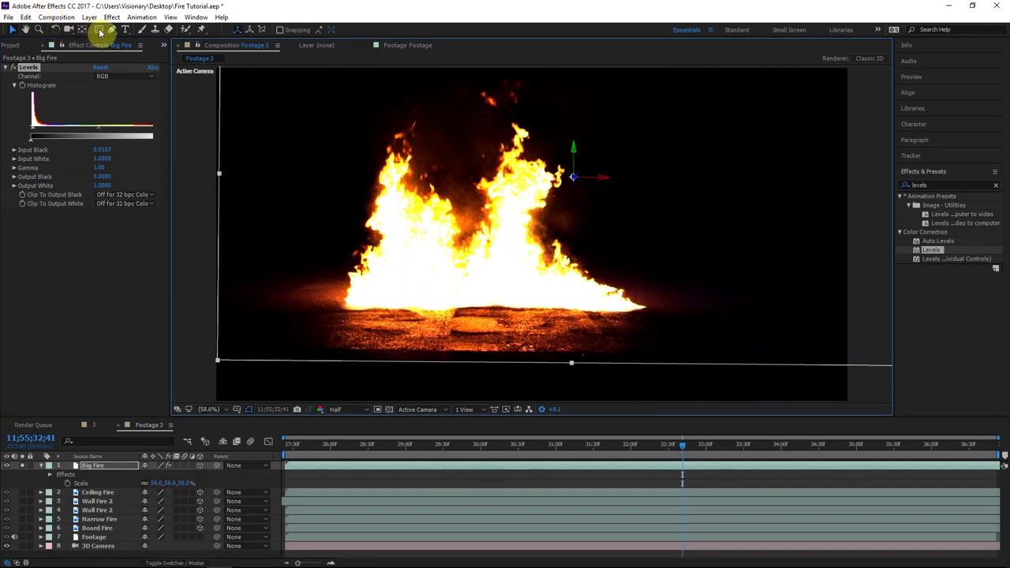
drag(185, 403, 811, 331)
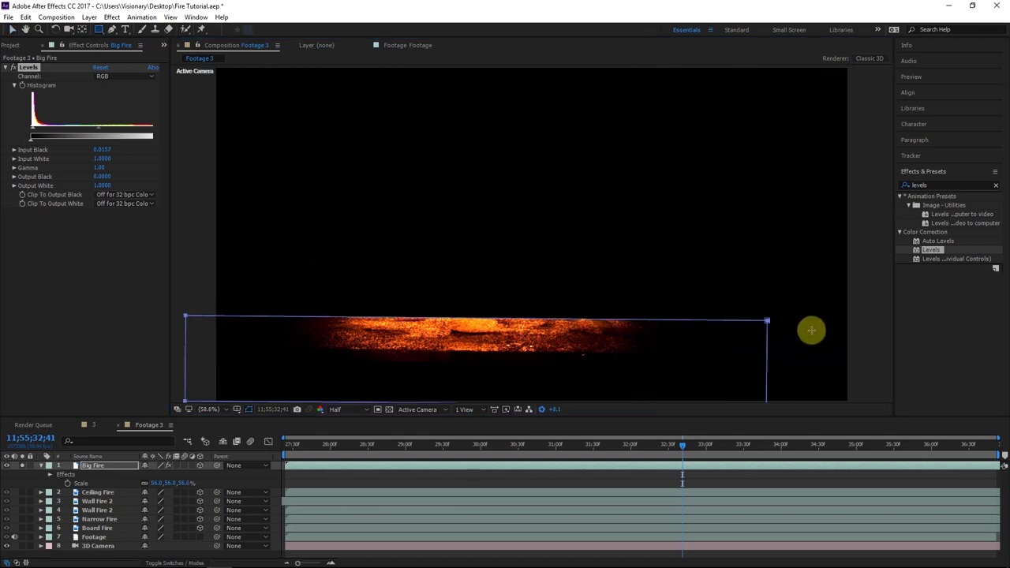
click(154, 483)
click(171, 425)
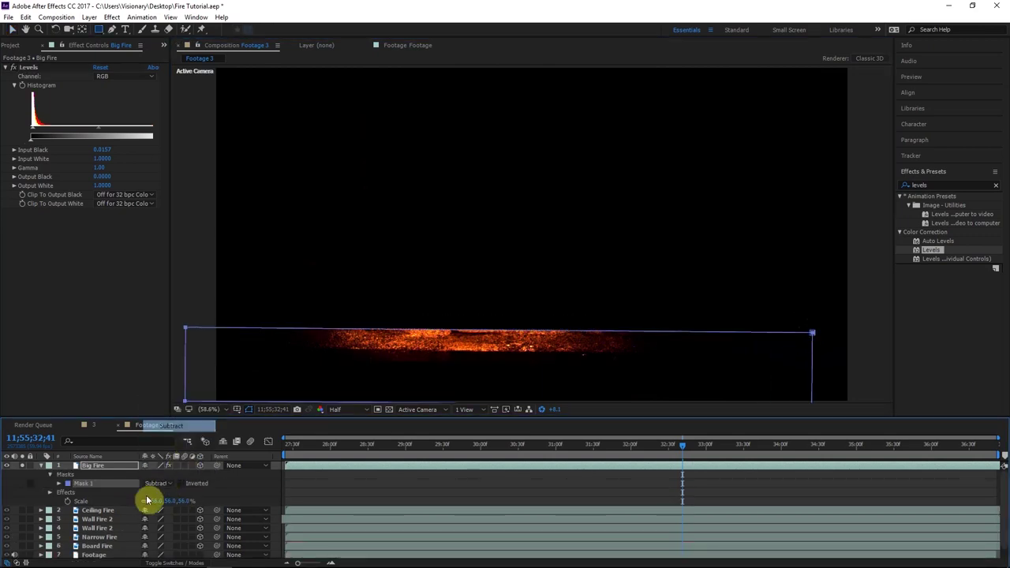
key(f)
drag(189, 483, 241, 484)
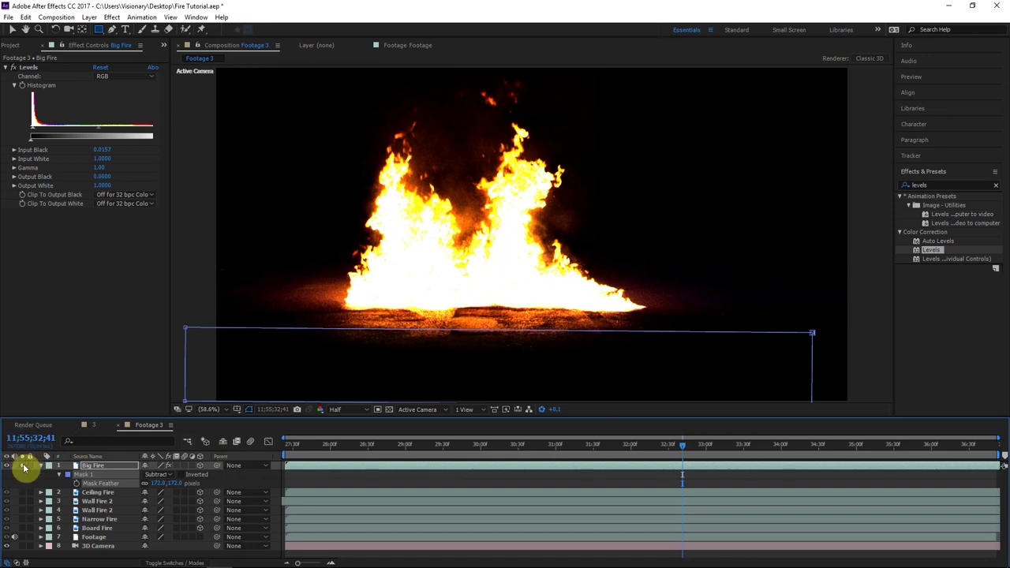
Step: Unsolo Big Fire, reset the viewer exposure, and blend the layer in Screen mode while shifting it right and down
click(175, 563)
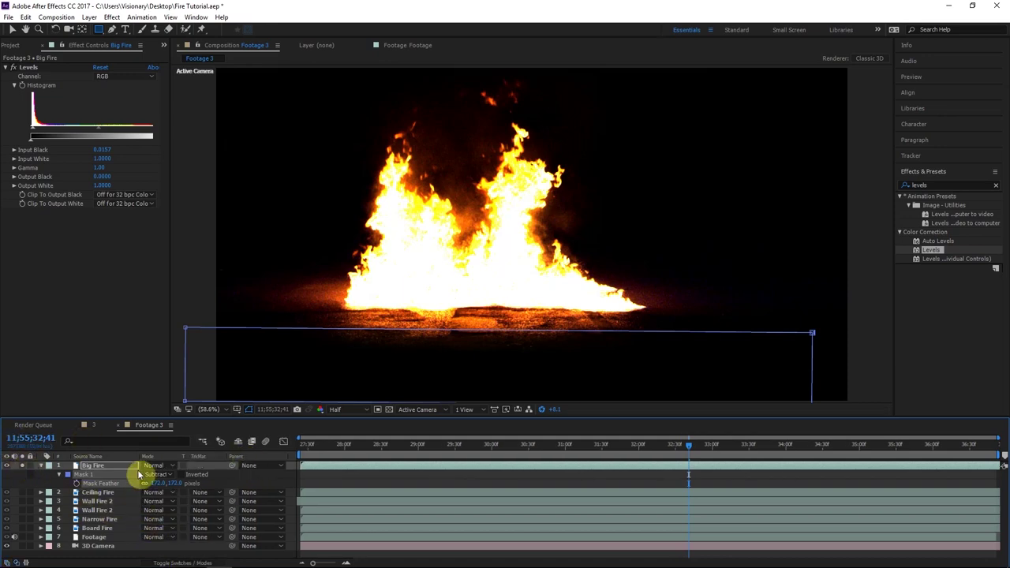
click(22, 466)
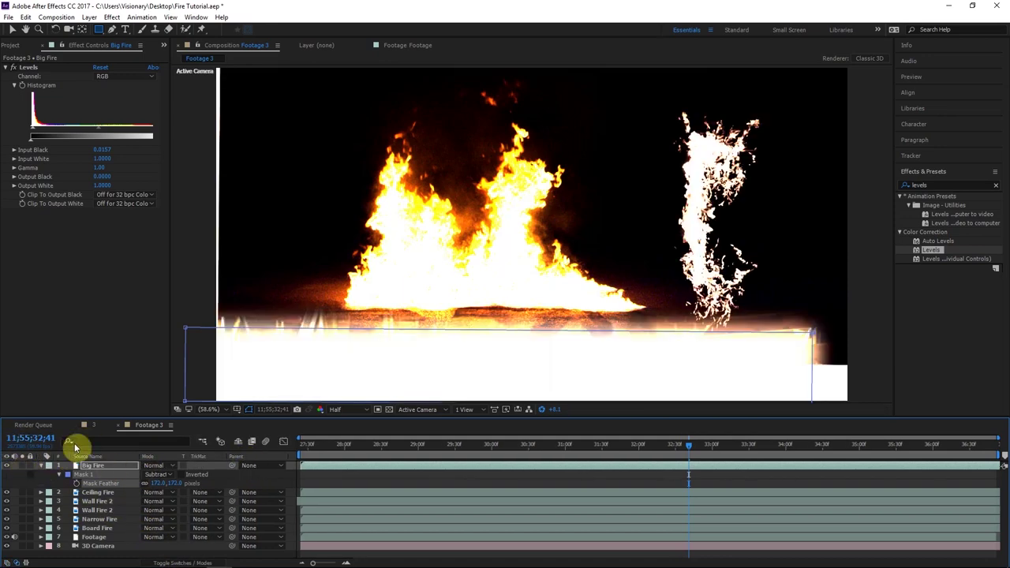
click(541, 409)
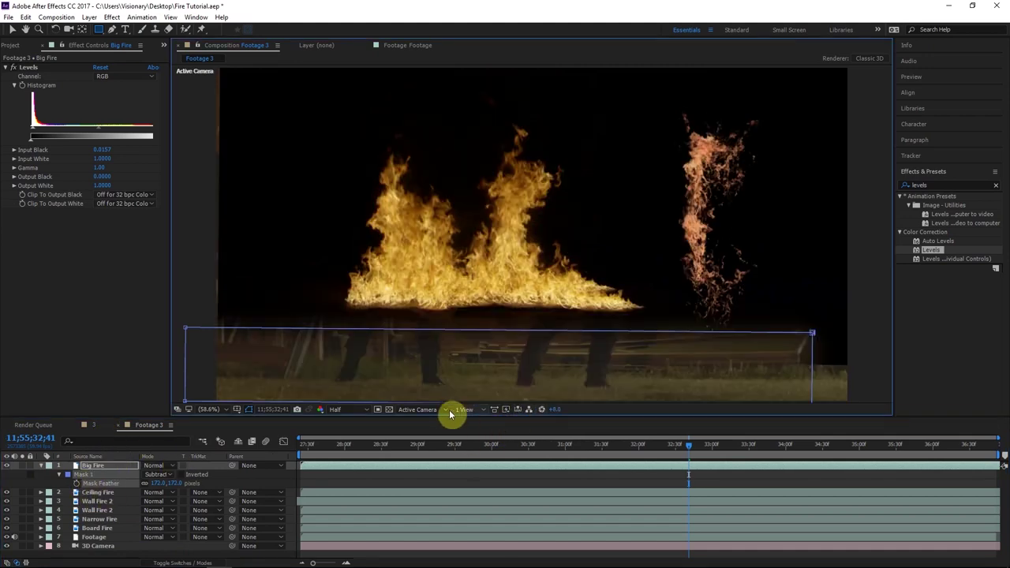
click(11, 29)
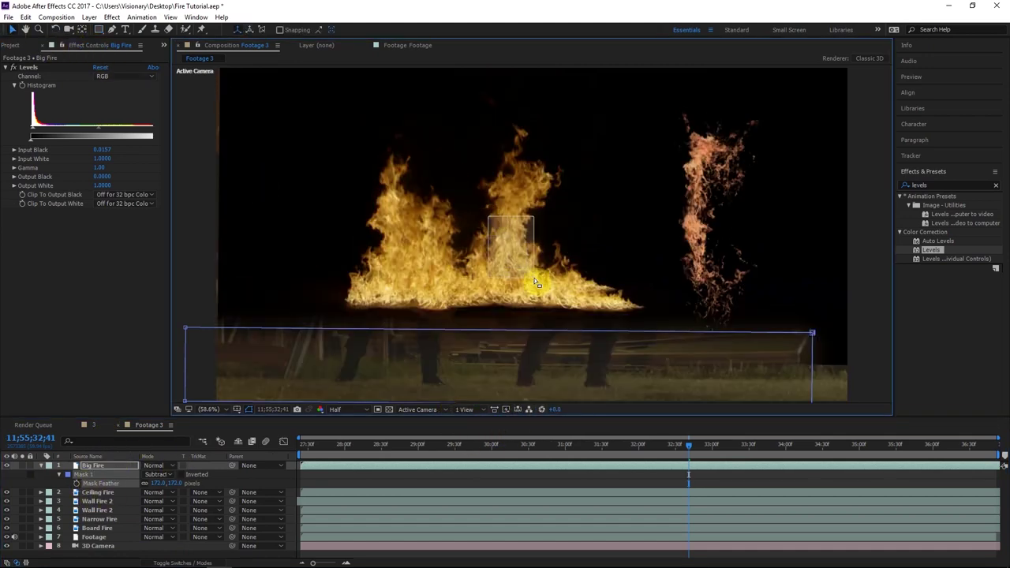
click(500, 224)
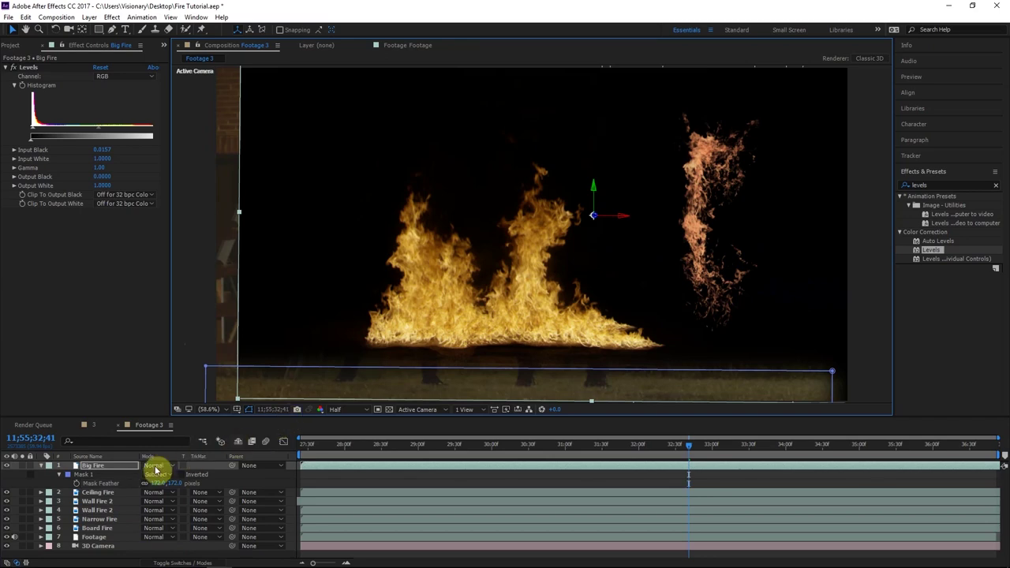
click(155, 465)
click(194, 143)
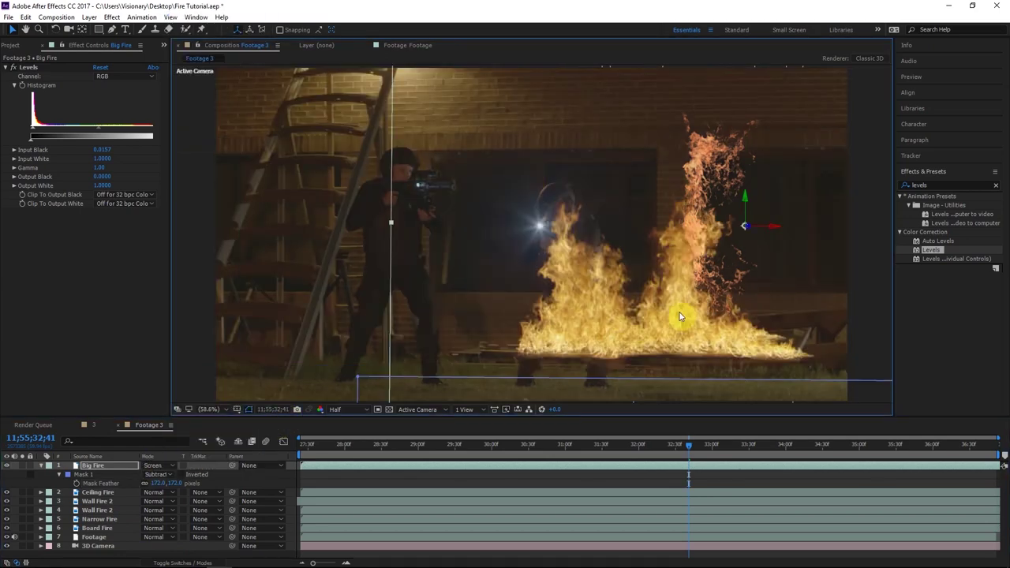
click(153, 466)
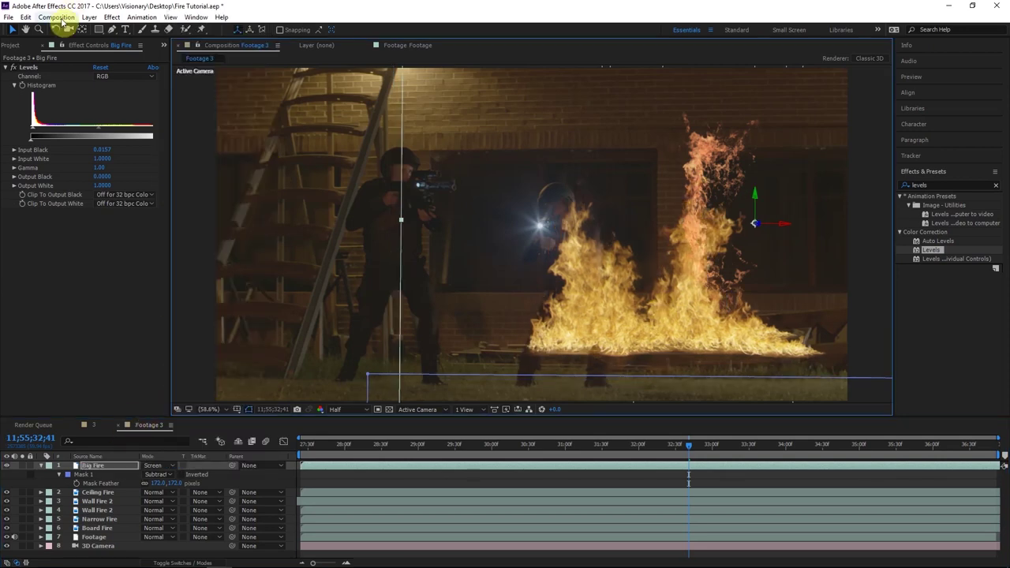
Step: Move Big Fire's anchor point to the base of its flames and flip the layer horizontally
click(83, 30)
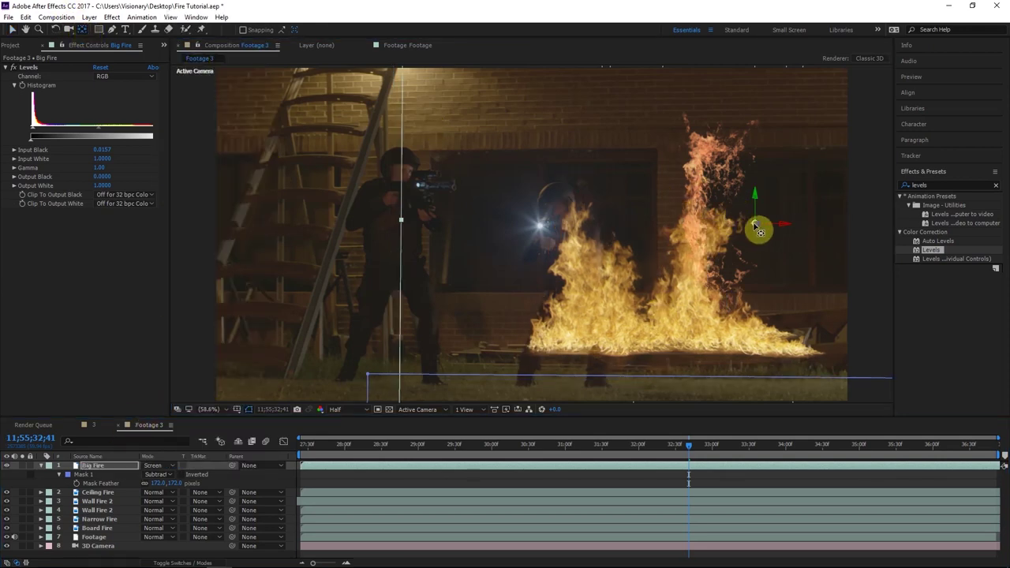
drag(755, 232, 702, 281)
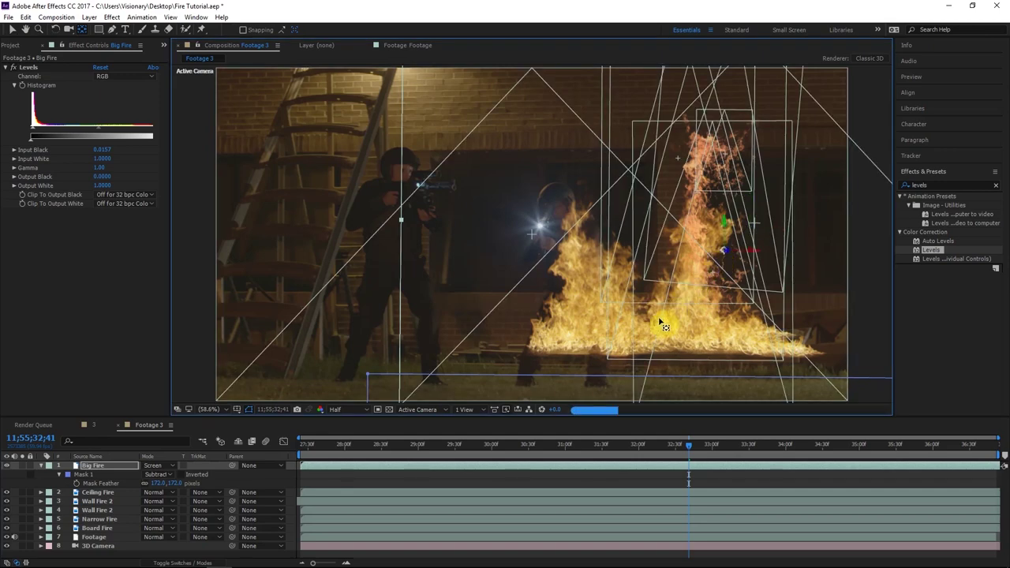
drag(665, 322, 660, 328)
click(656, 342)
right_click(733, 273)
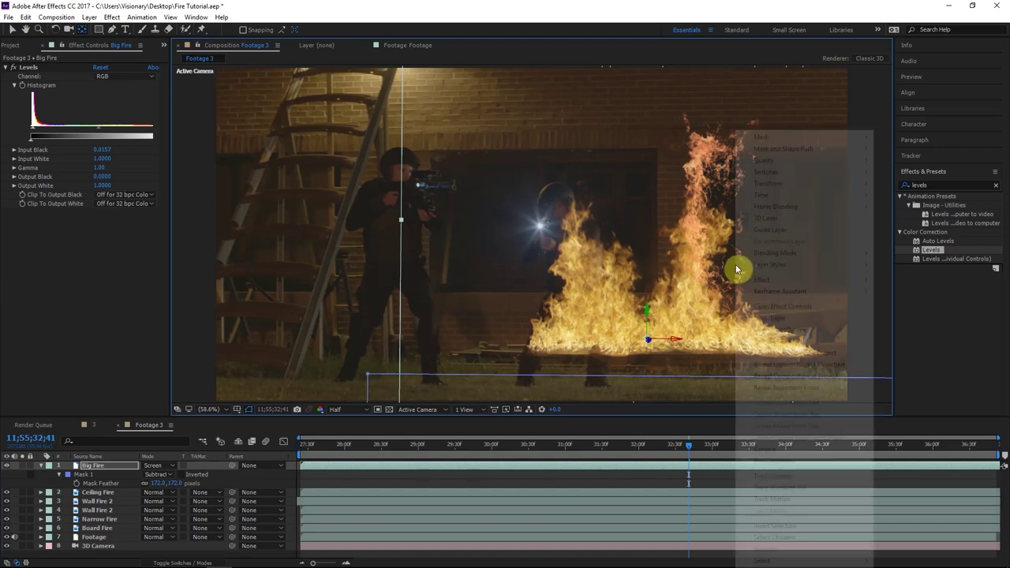
mouse_move(789, 183)
click(598, 272)
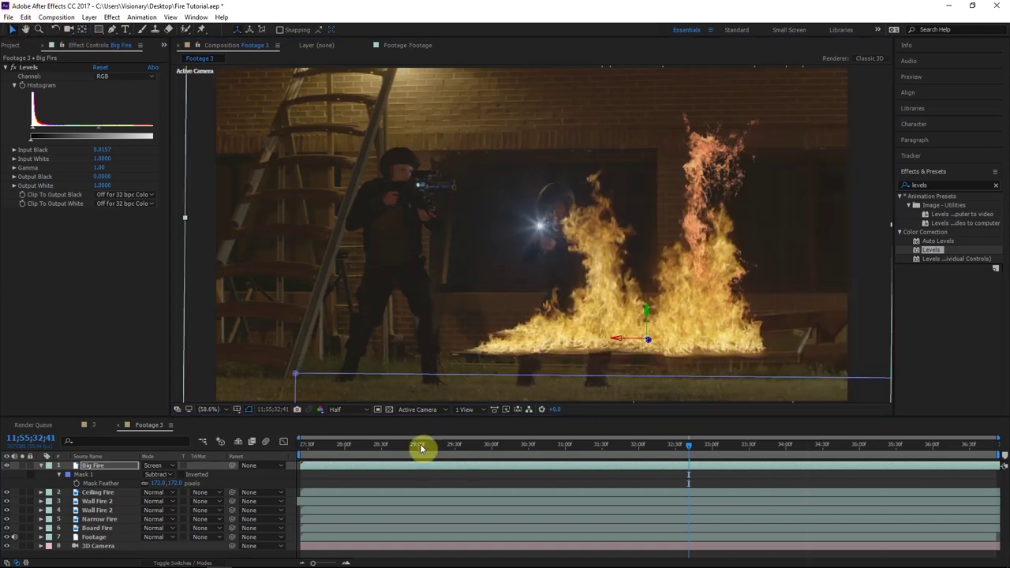
Step: Place Big Fire on the wood pile behind the front officer, scaled to 32% and tilted slightly counterclockwise
key(s)
drag(171, 474, 163, 470)
drag(722, 328, 797, 325)
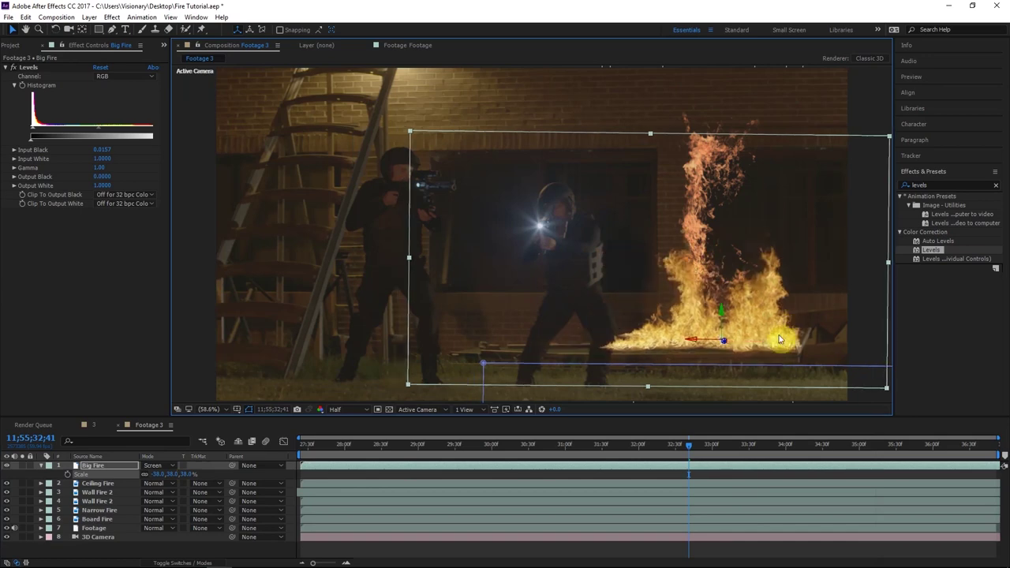
text(32)
key(Return)
key(w)
drag(466, 172, 463, 175)
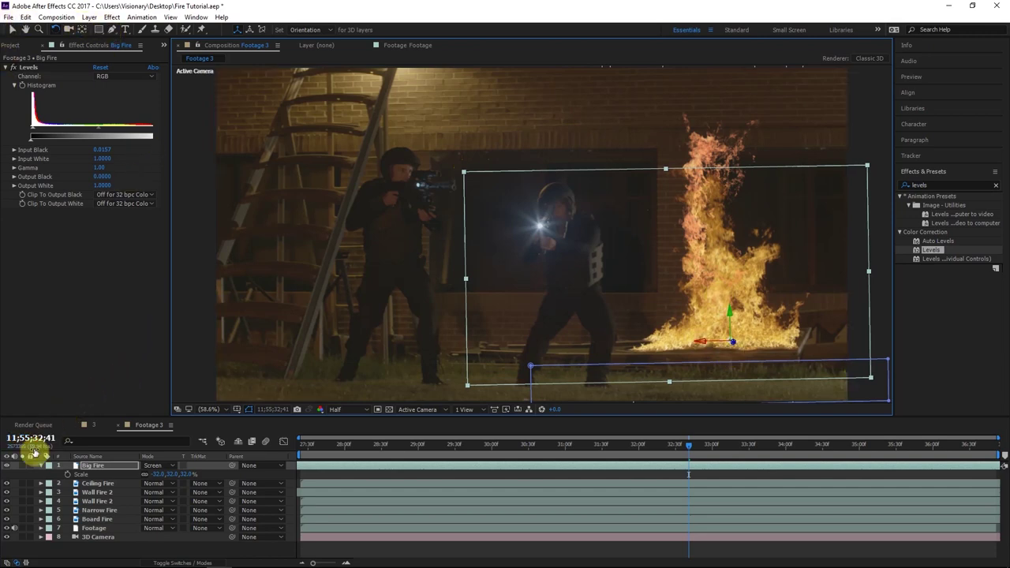
Step: Solo Big Fire and draw a wide rectangular mask over the cut-off flame tips at its upper edge
click(25, 467)
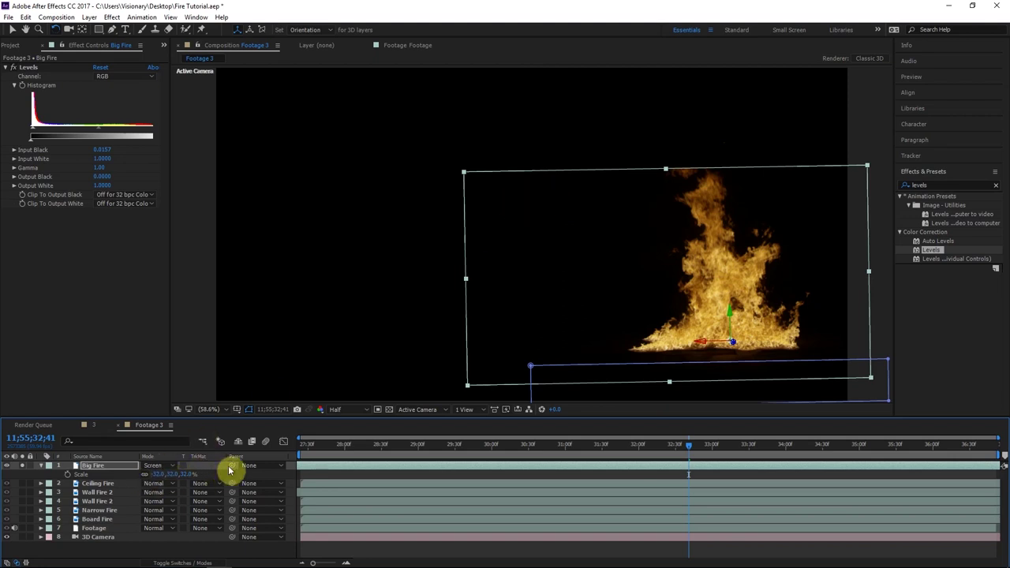
click(600, 178)
click(99, 29)
click(110, 466)
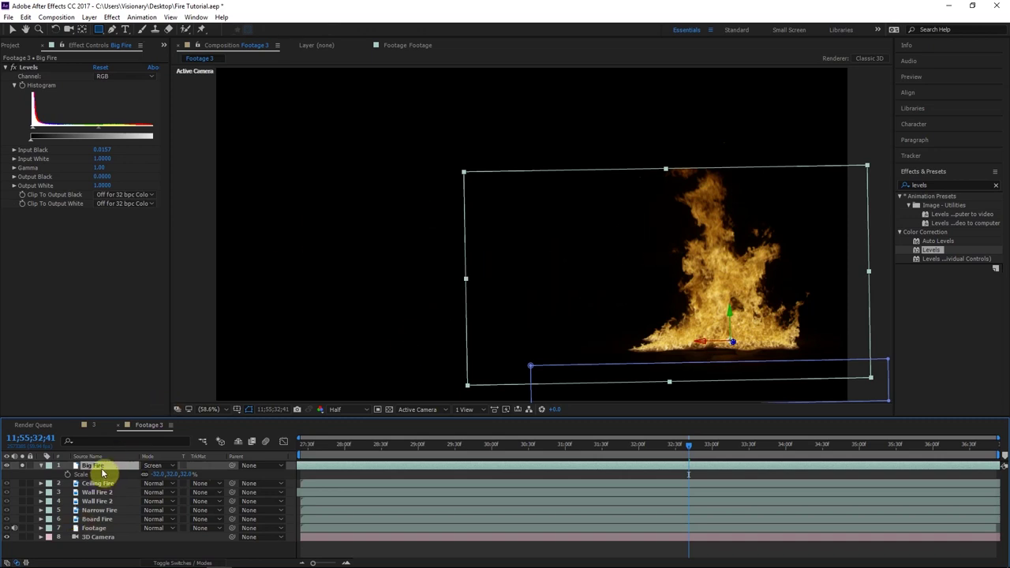
drag(394, 108, 801, 199)
drag(892, 197, 920, 201)
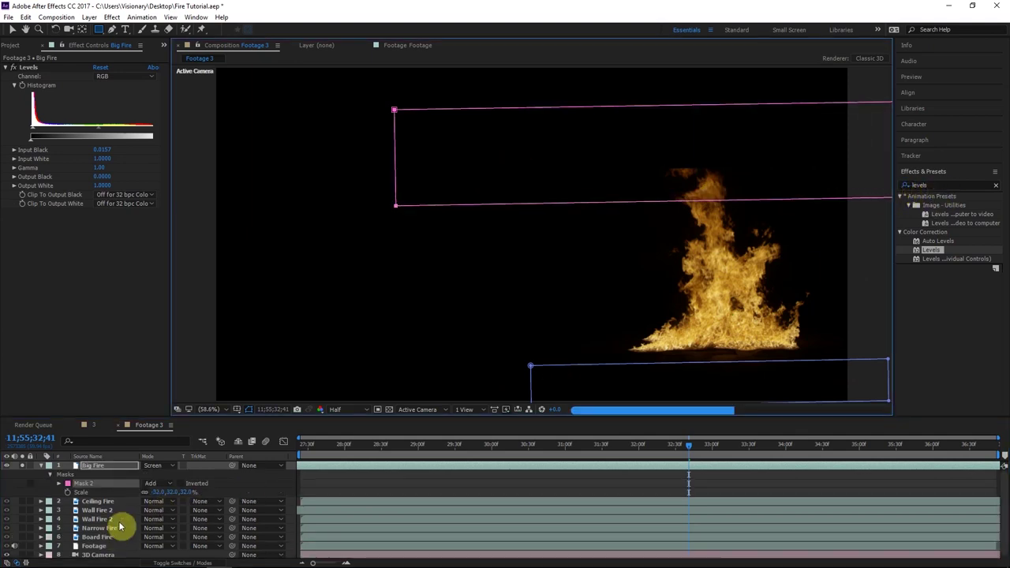
Step: Set Big Fire's upper mask to Subtract and feather it by about 462 pixels
click(151, 482)
click(197, 426)
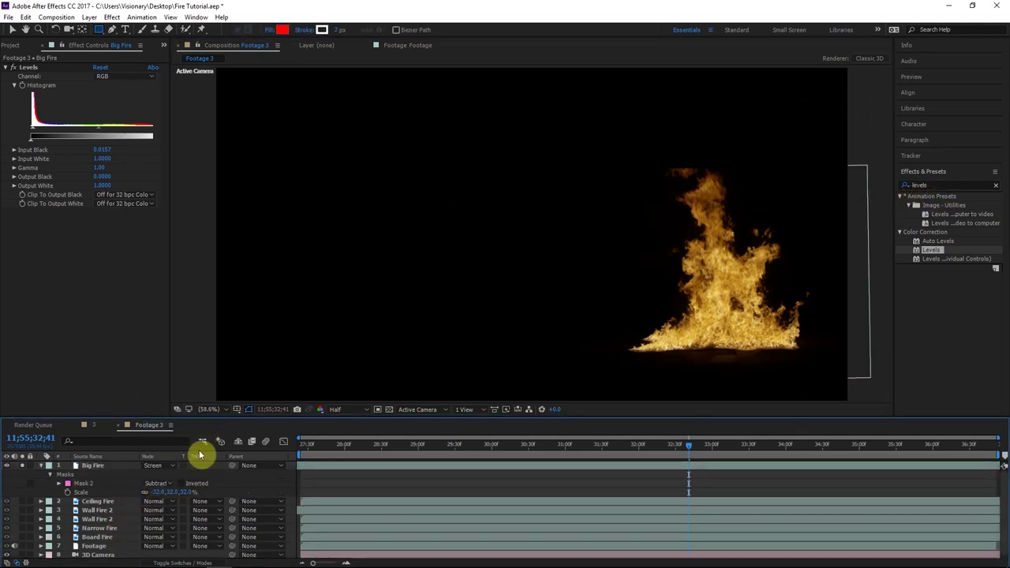
key(f)
drag(159, 500, 389, 483)
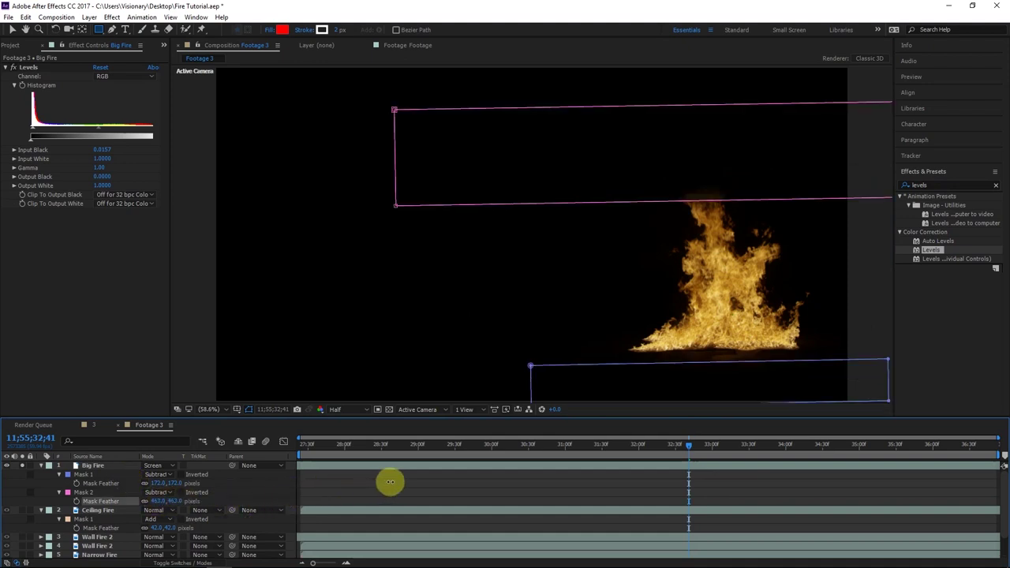
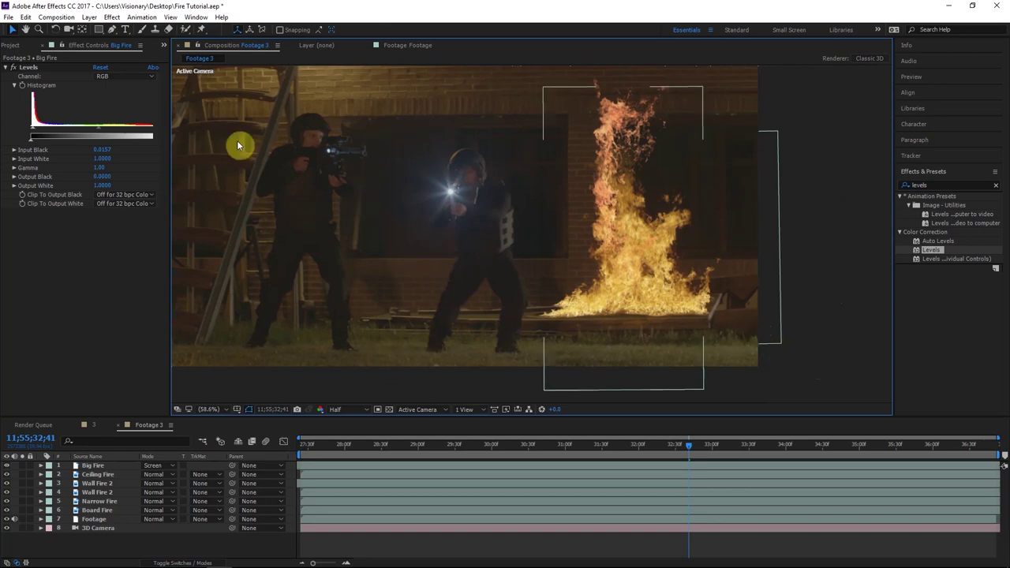
Step: Add the Ground Fire clip as a 3D layer on top at 34% scale and move it down below Big Fire's base
click(12, 45)
drag(45, 239, 118, 471)
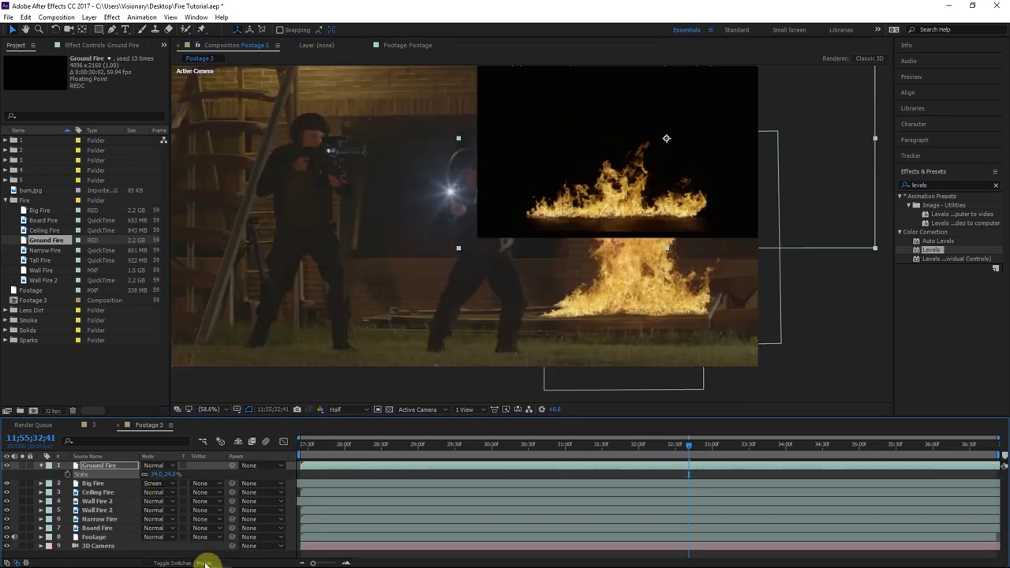
click(203, 563)
click(208, 466)
drag(654, 214, 721, 300)
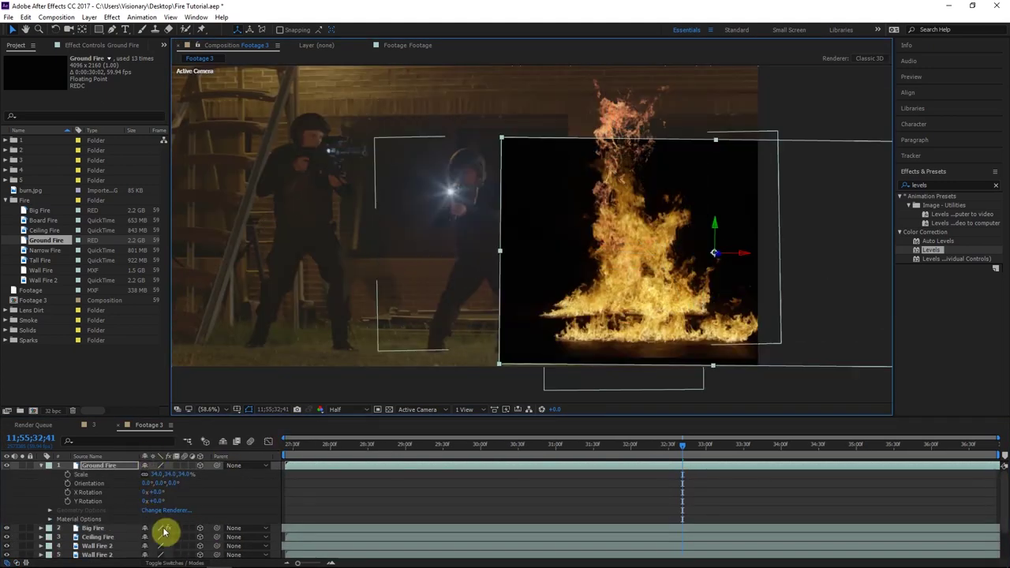
Step: Solo Ground Fire and apply a Levels effect with Input Black at 0.0314
click(21, 466)
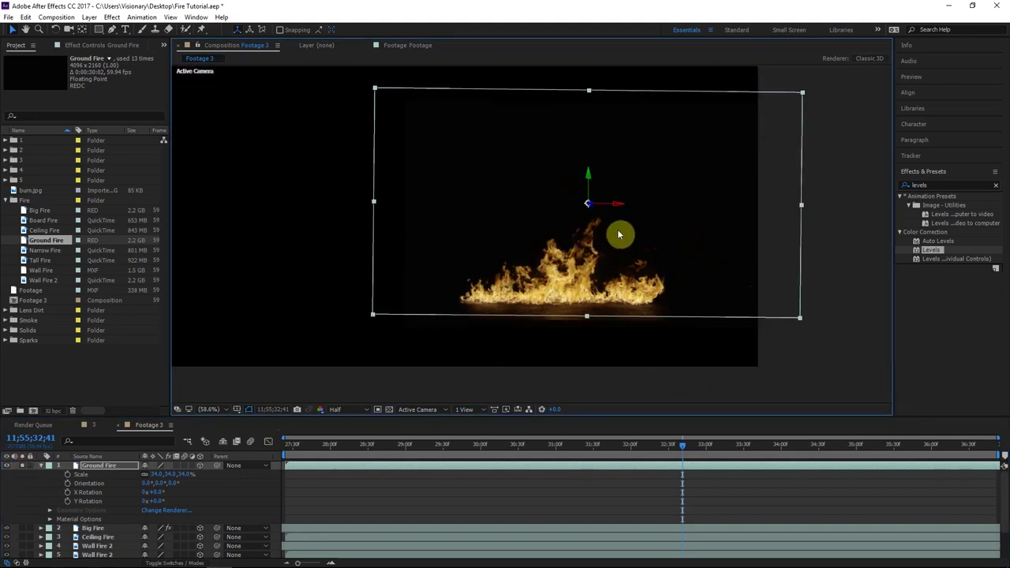
double_click(934, 251)
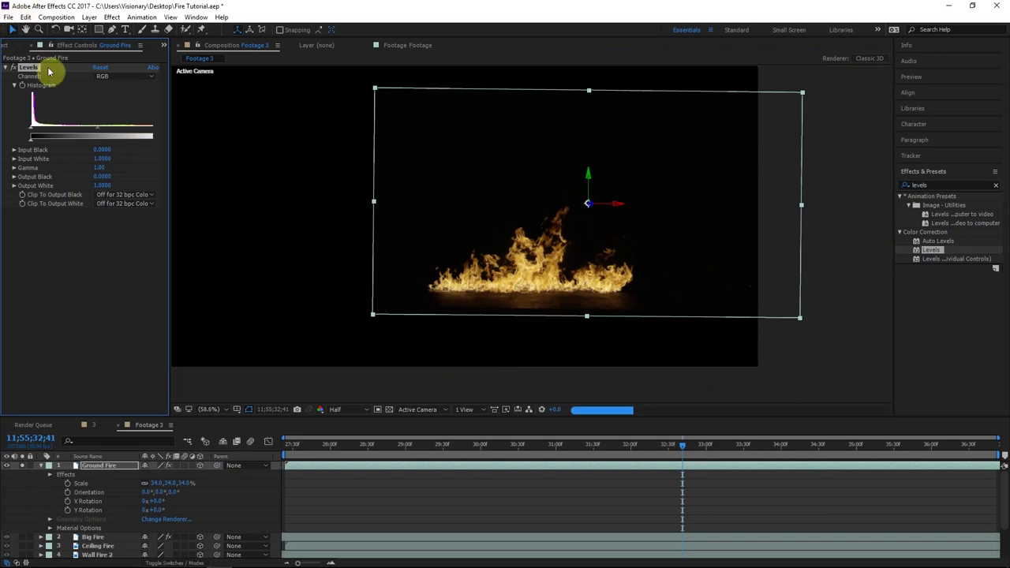
drag(30, 129, 35, 129)
click(605, 410)
Step: Draw a rectangular mask over the ground below Ground Fire's flames, set it to Subtract, and feather it by 67 pixels
click(98, 30)
drag(319, 298, 676, 378)
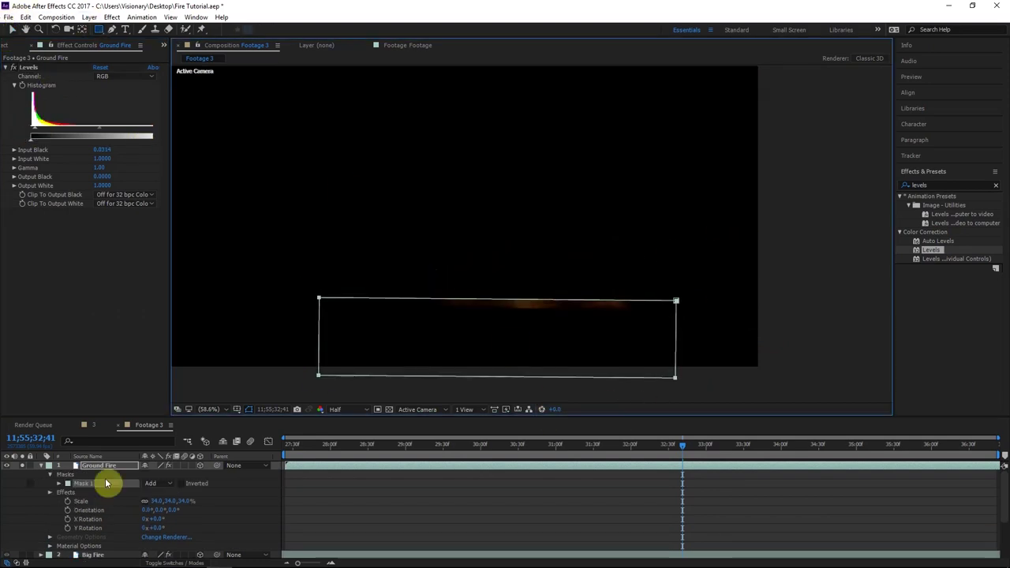
click(154, 482)
click(161, 514)
key(f)
drag(158, 483, 210, 481)
Step: Blend Ground Fire in Screen mode and move it right and down onto the grass in front of Big Fire
click(197, 563)
click(165, 465)
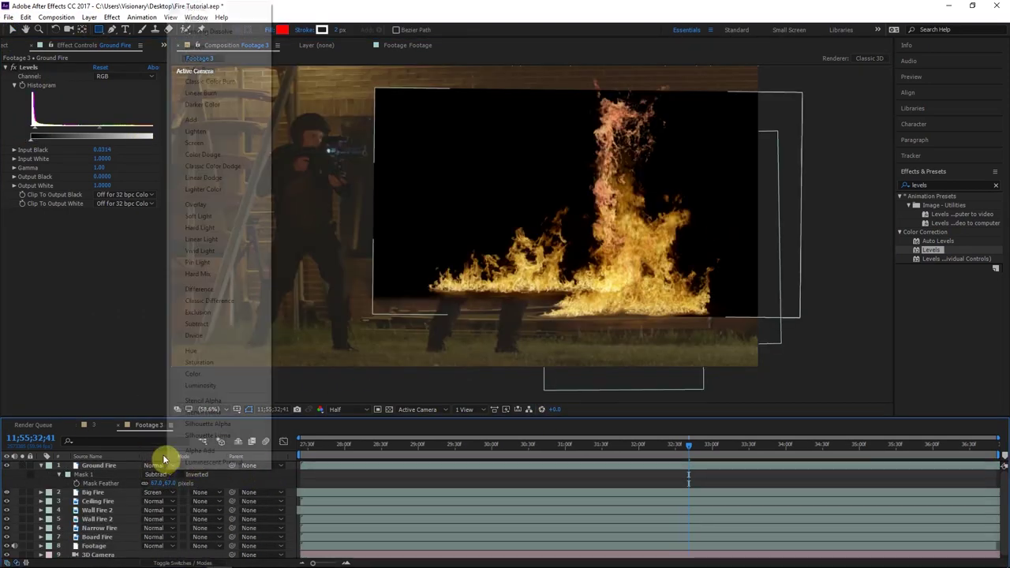
click(194, 143)
click(12, 29)
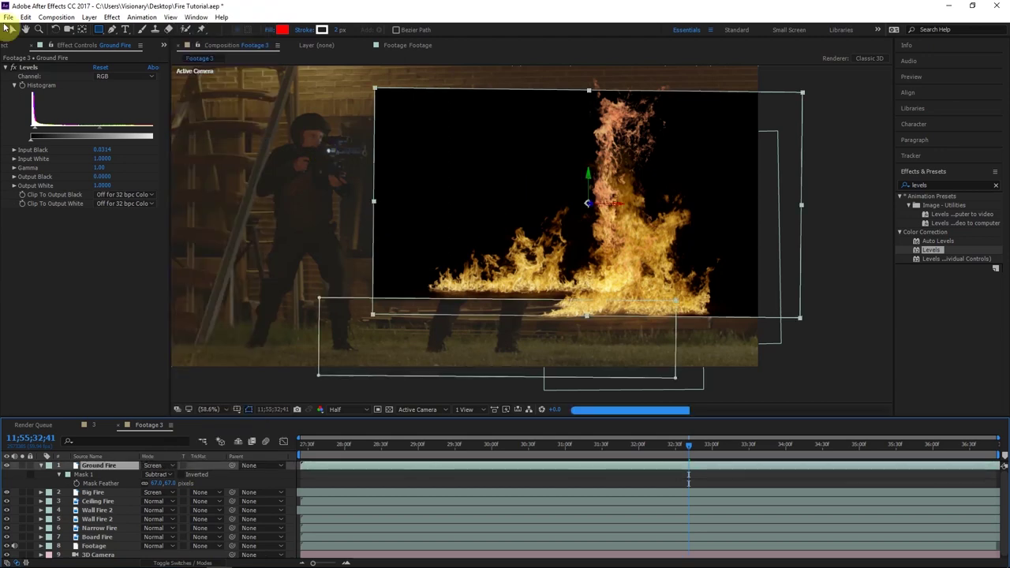
drag(497, 244, 668, 295)
Step: Reveal Ground Fire's source clip in the project
right_click(667, 295)
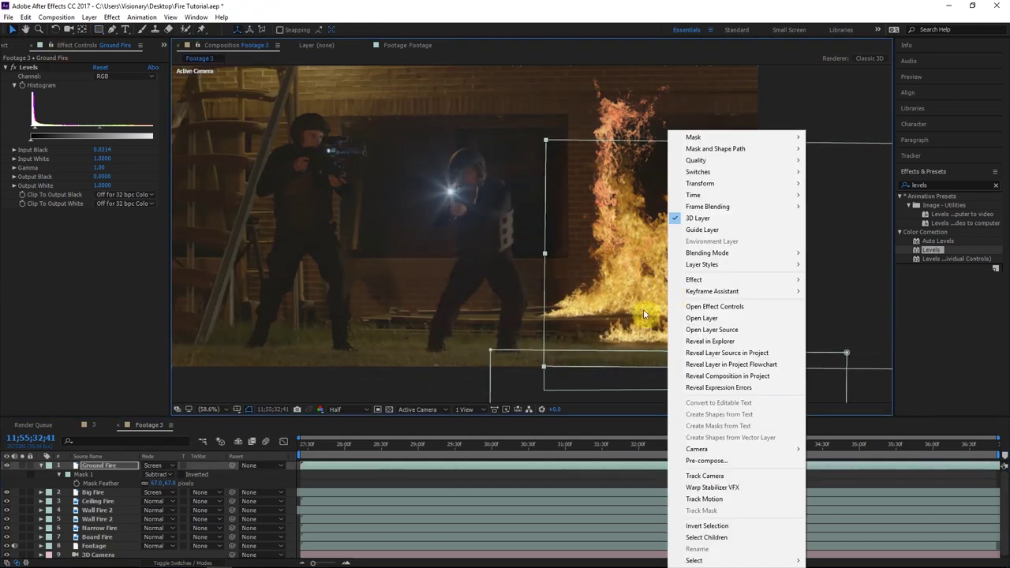
click(726, 352)
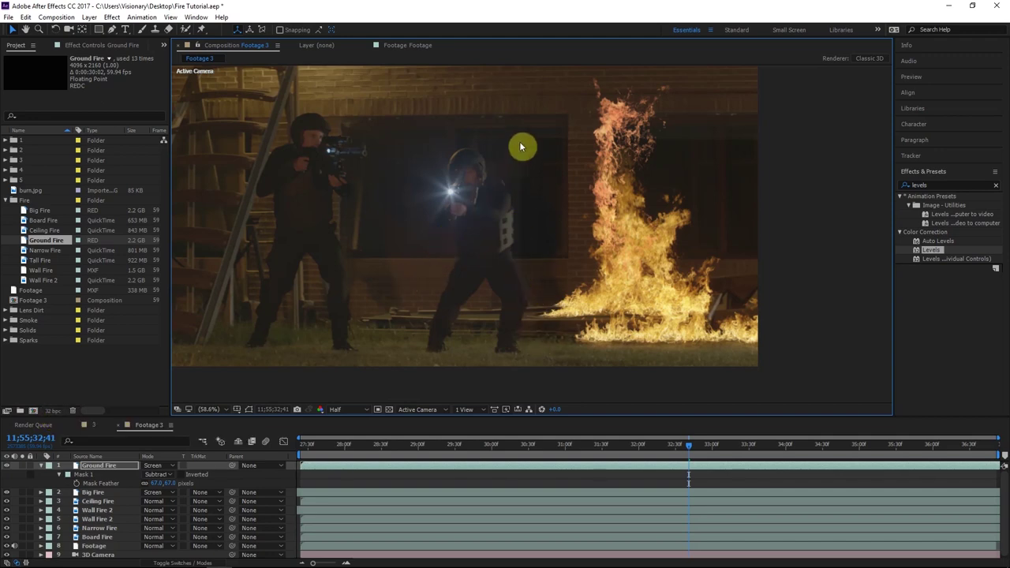
click(679, 311)
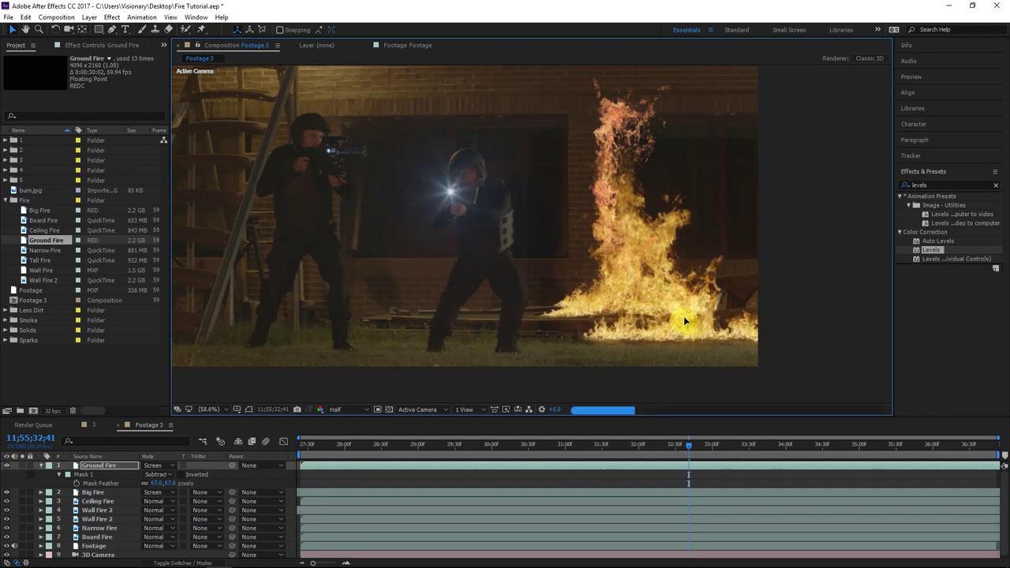
click(654, 337)
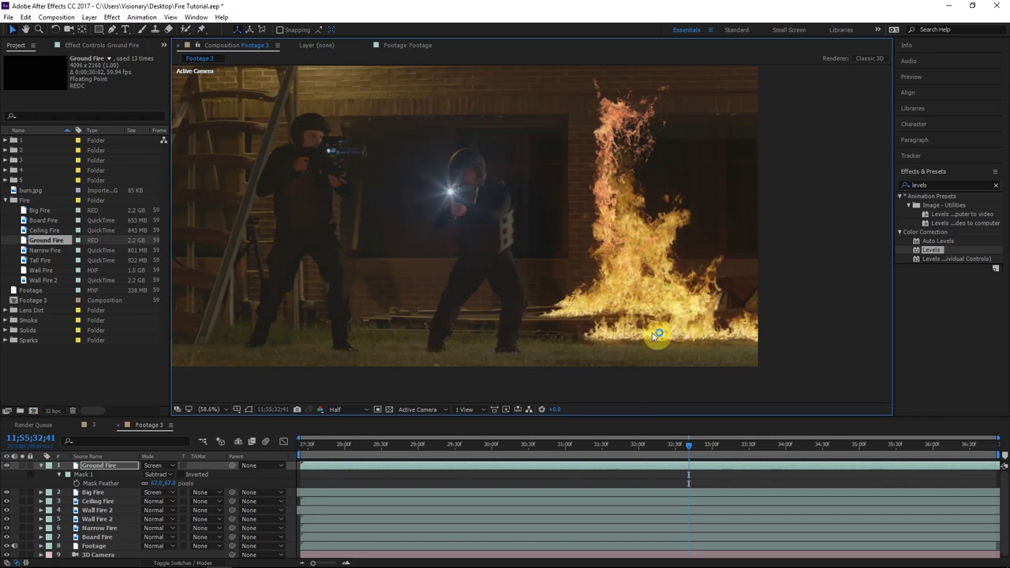
Step: Duplicate the Ground Fire layer, scale the copy to 100%, and position its flames along the foreground grass
click(41, 468)
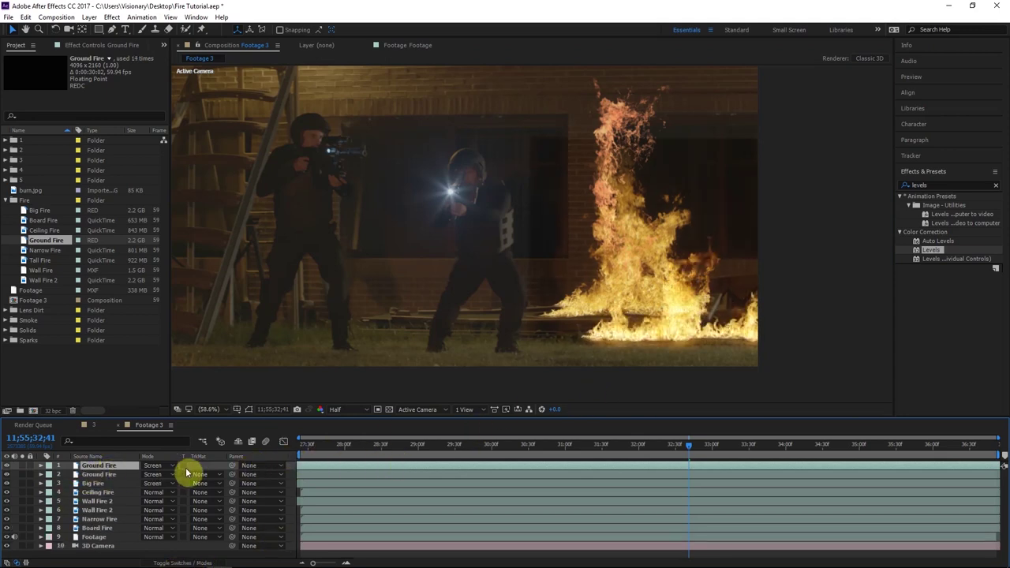
key(ctrl+d)
key(s)
key(ctrl+shift+h)
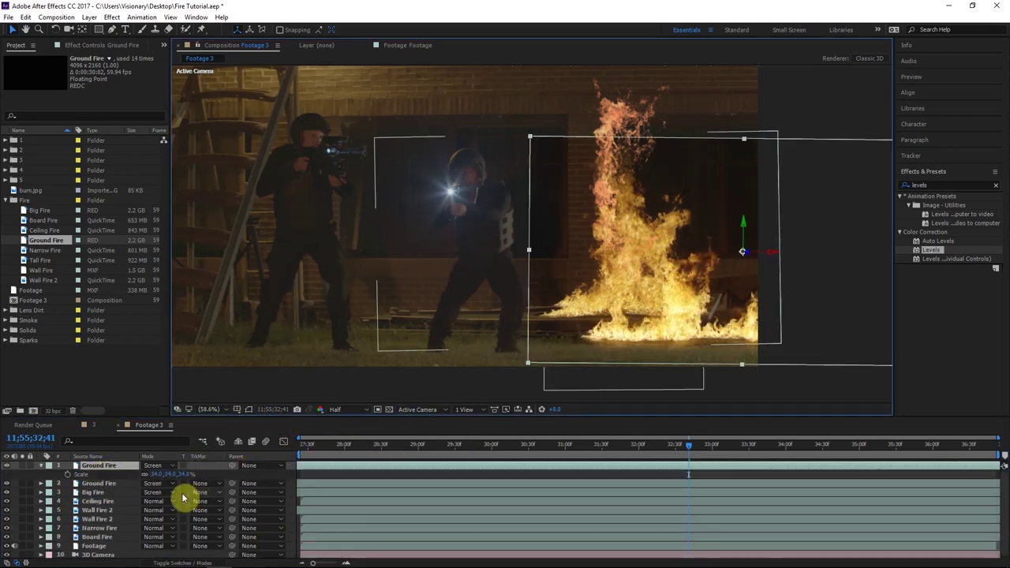
mouse_move(170, 477)
mouse_down()
mouse_move(203, 468)
mouse_move(794, 469)
mouse_move(171, 478)
mouse_up()
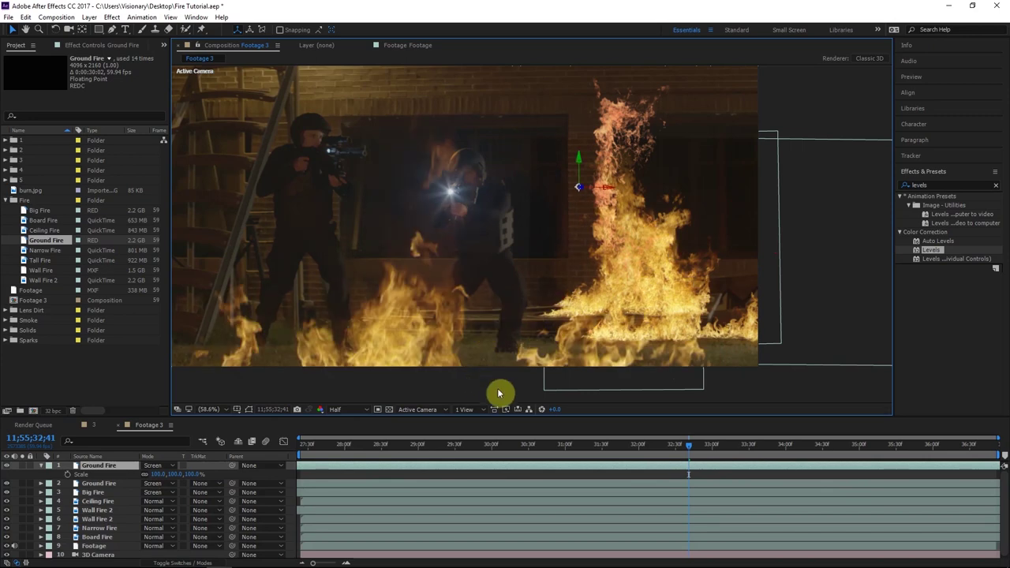
drag(577, 335, 577, 324)
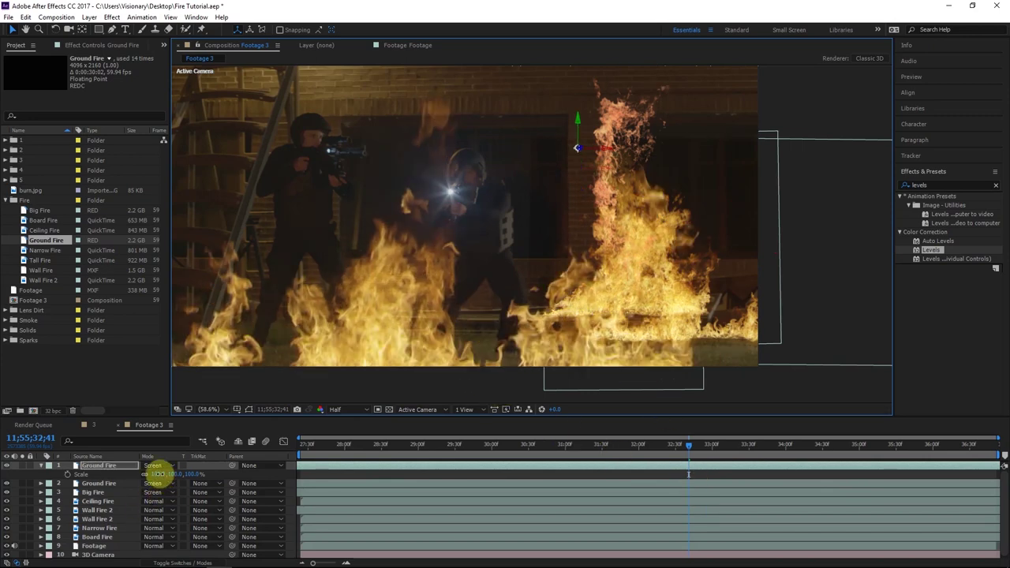
Step: Set the new Ground Fire copy's scale to 85% and move it left across the foreground in front of the two soldiers
text(5)
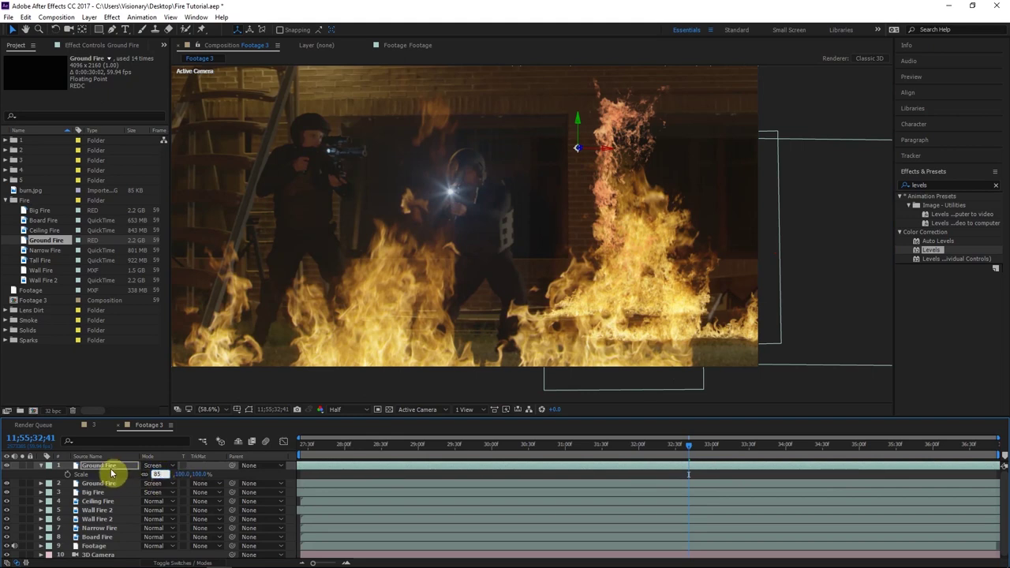
key(Return)
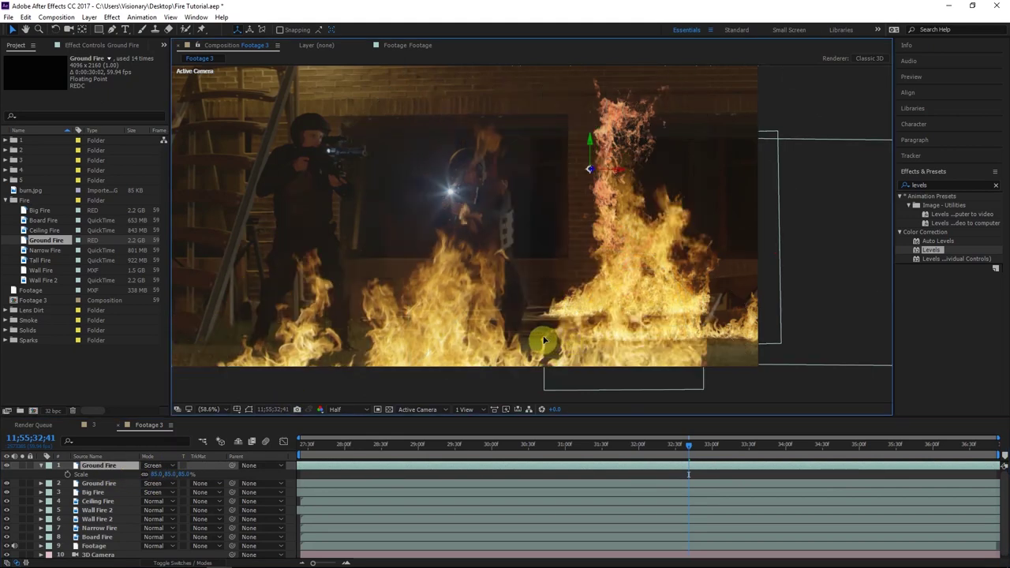
drag(670, 339, 564, 302)
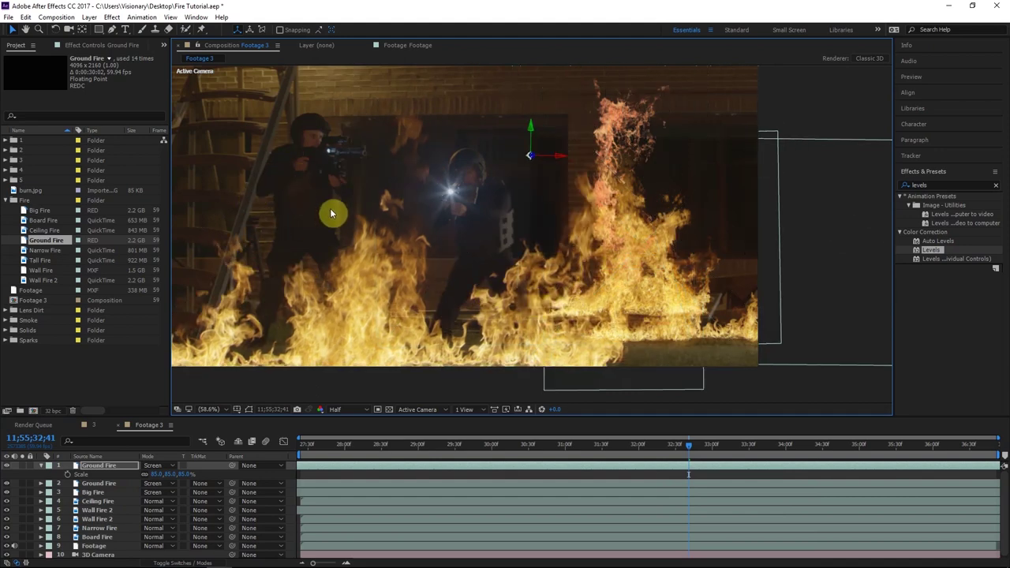
drag(331, 213, 332, 226)
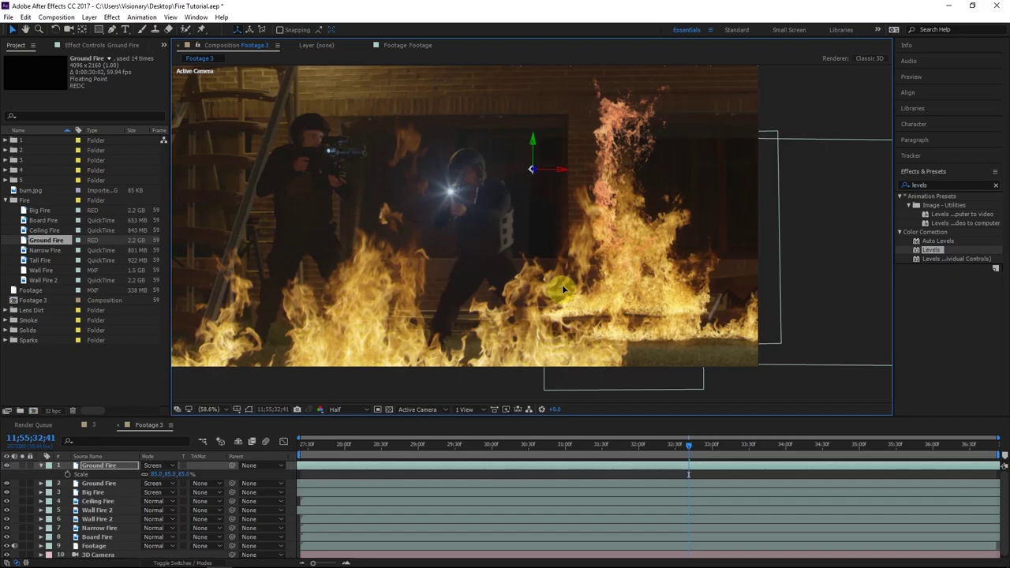
drag(562, 285, 562, 284)
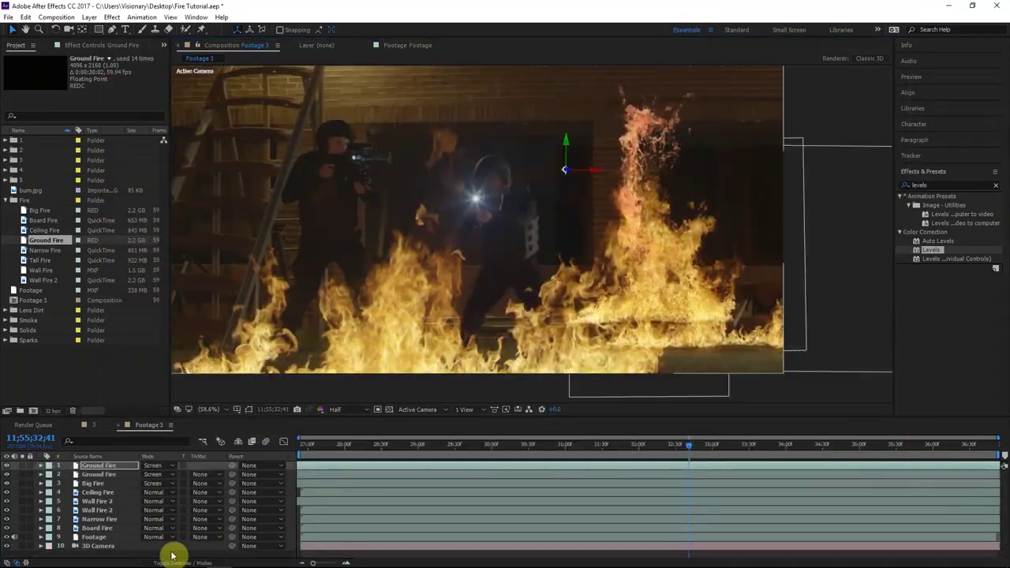
Step: Check the fire at other points in the shot, select all eight fire layers, and trim the composition to its work area
click(335, 447)
drag(377, 438, 724, 454)
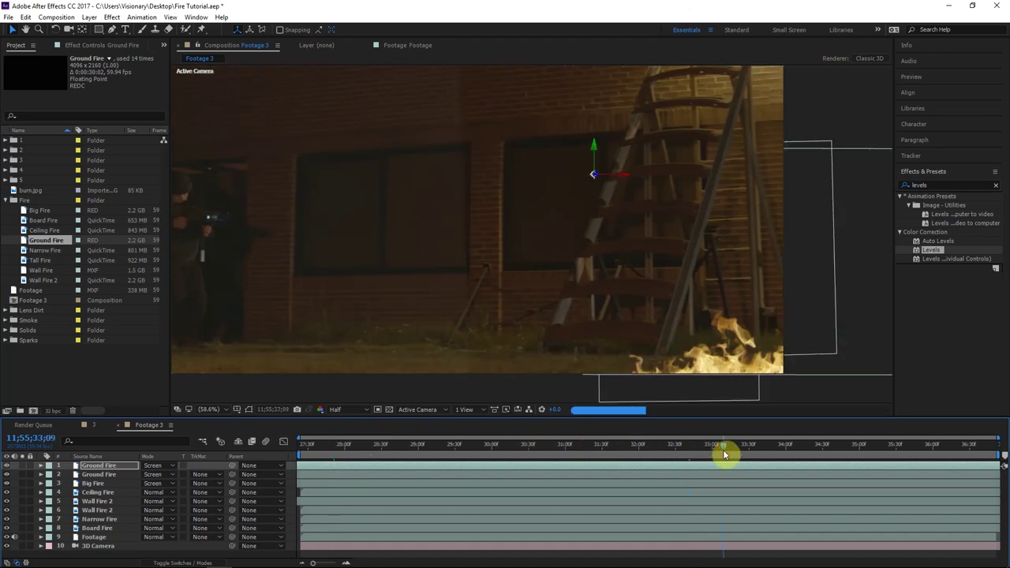
click(288, 470)
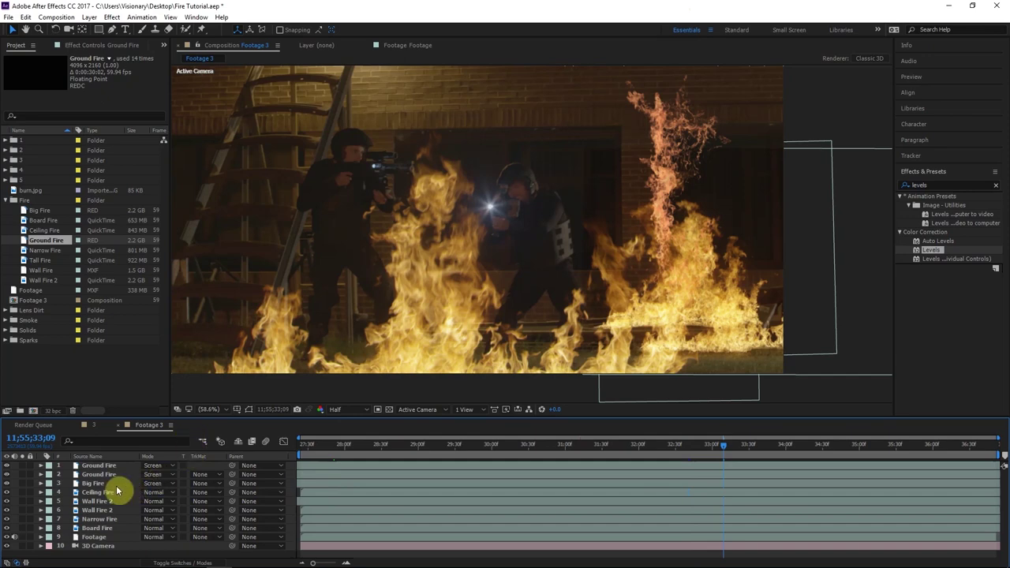
click(96, 467)
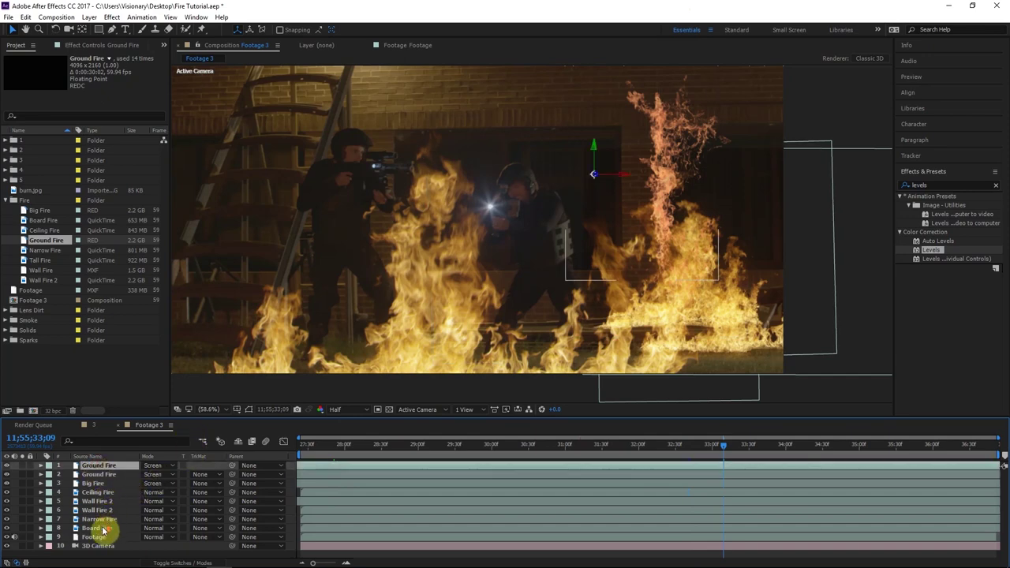
shift+click(103, 529)
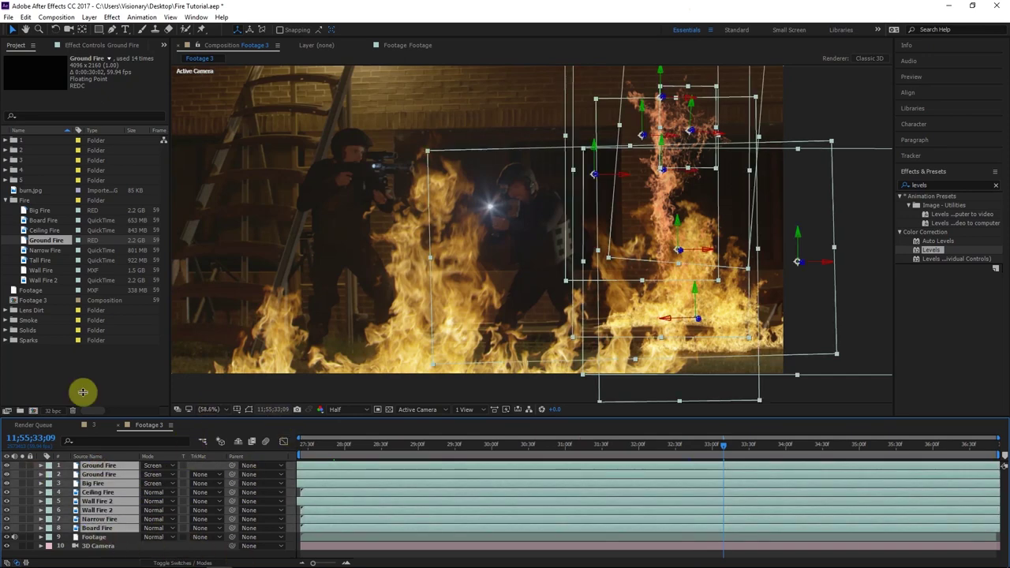
click(62, 17)
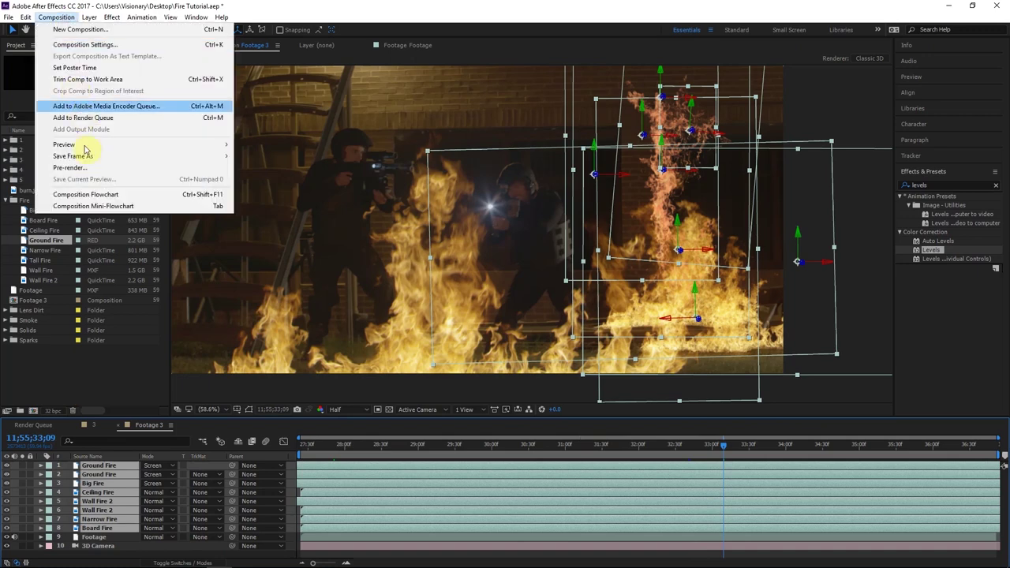
click(98, 80)
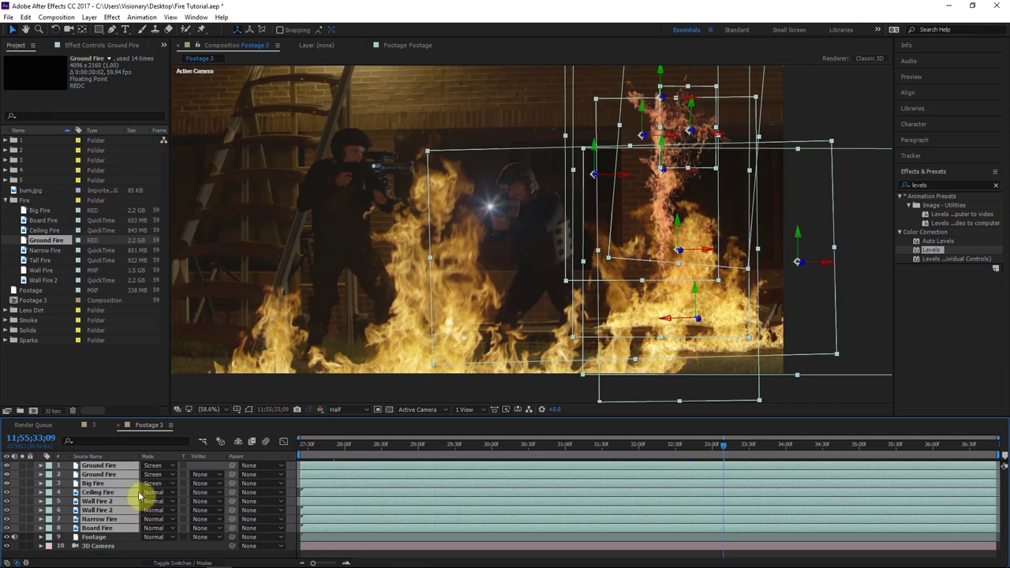
Step: Duplicate the 3D Camera and pre-compose the copy with all the fire layers, moving all attributes into the new composition
click(98, 546)
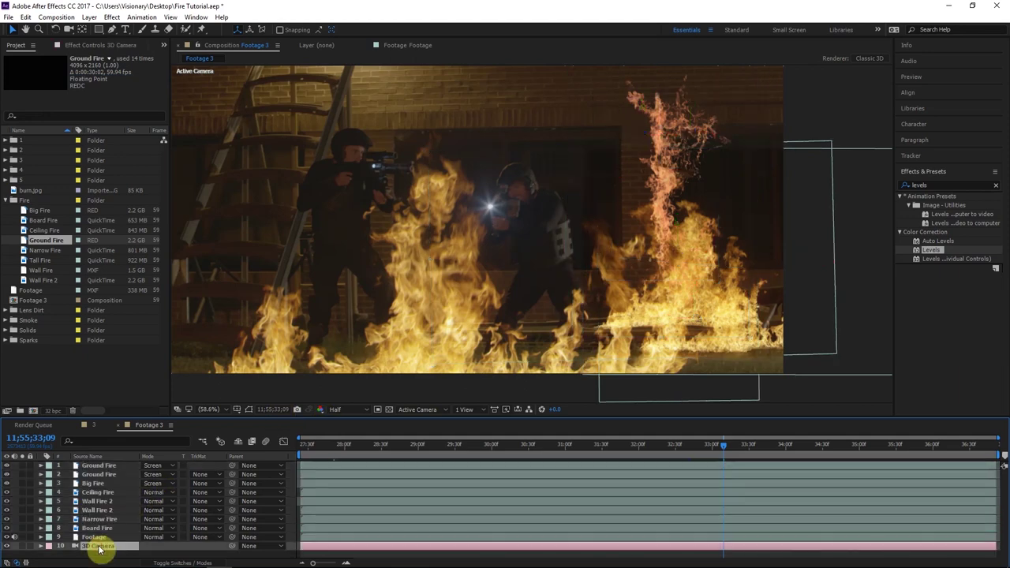
key(ctrl+d)
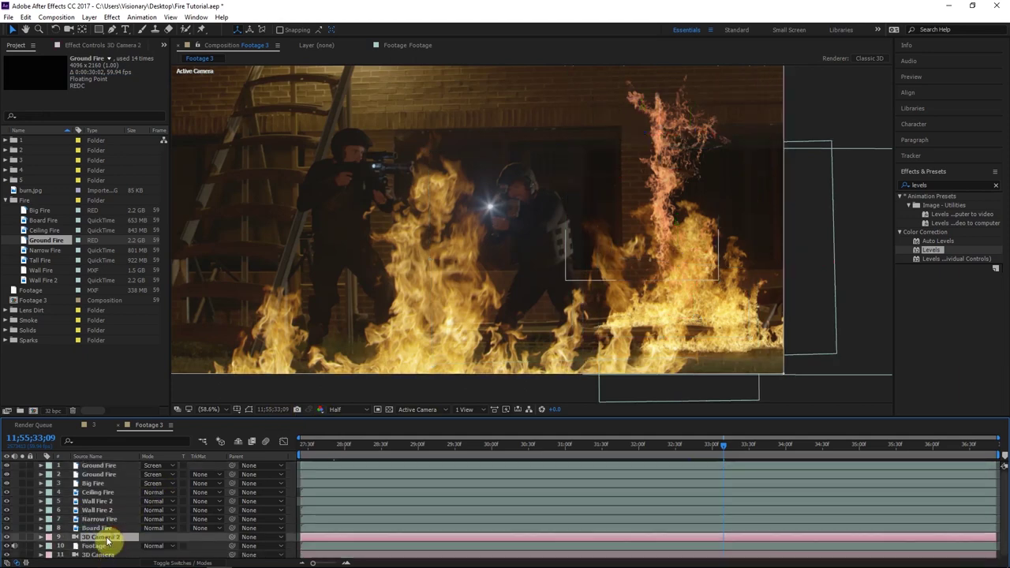
shift+click(106, 466)
right_click(105, 477)
click(158, 381)
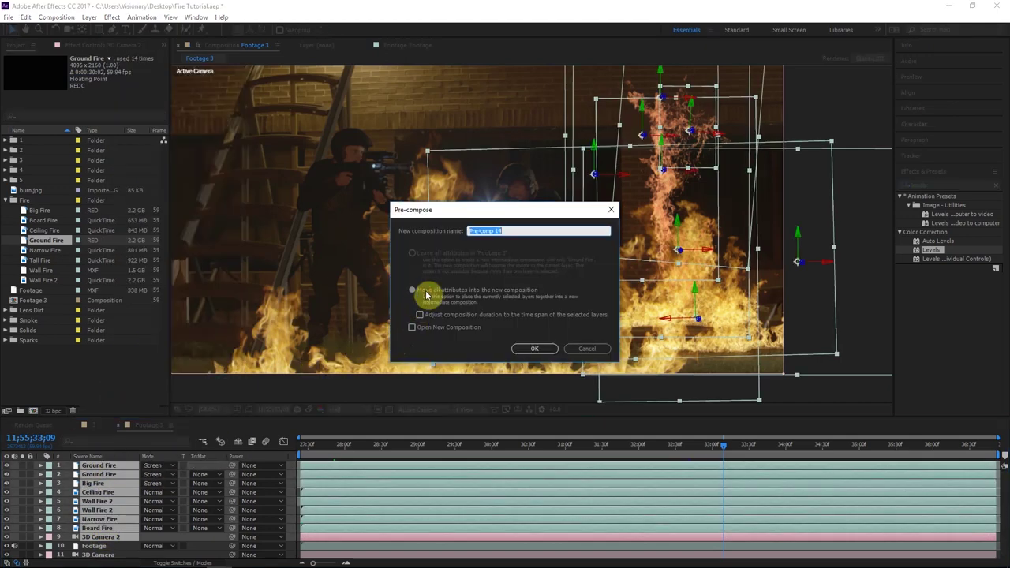
click(430, 292)
click(536, 348)
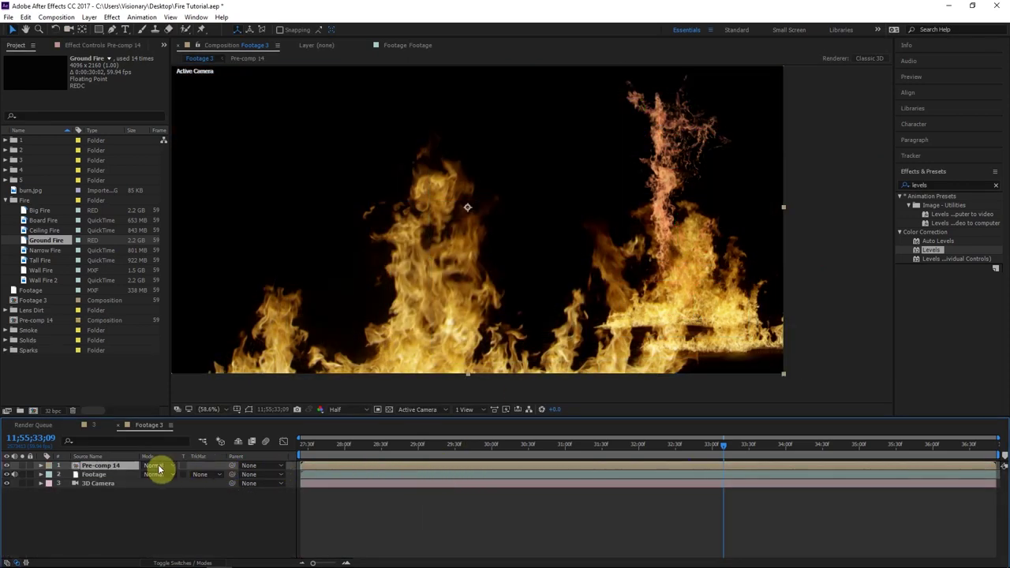
Step: Rename the pre-composed fire layer as Fire
click(119, 474)
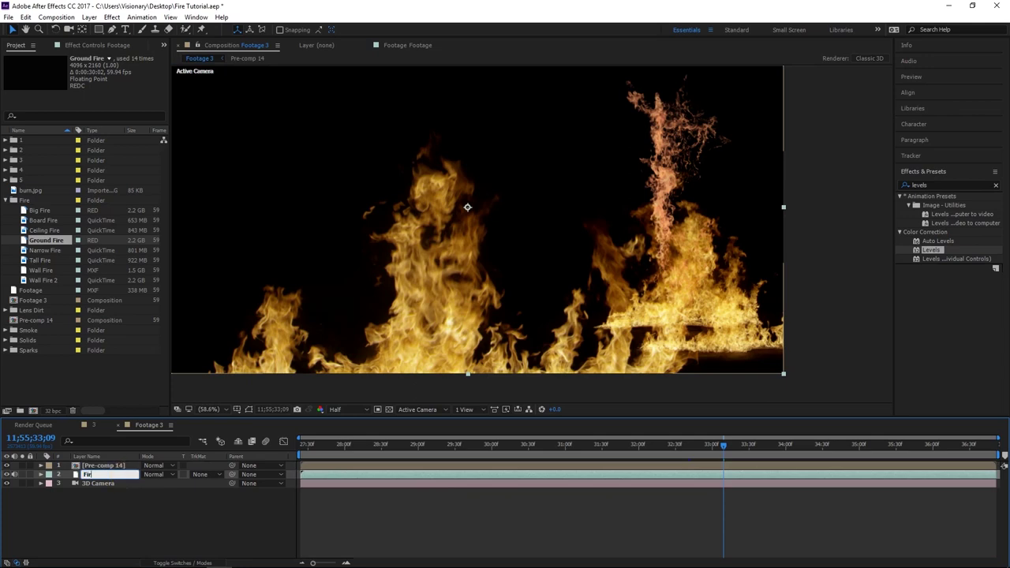
click(101, 467)
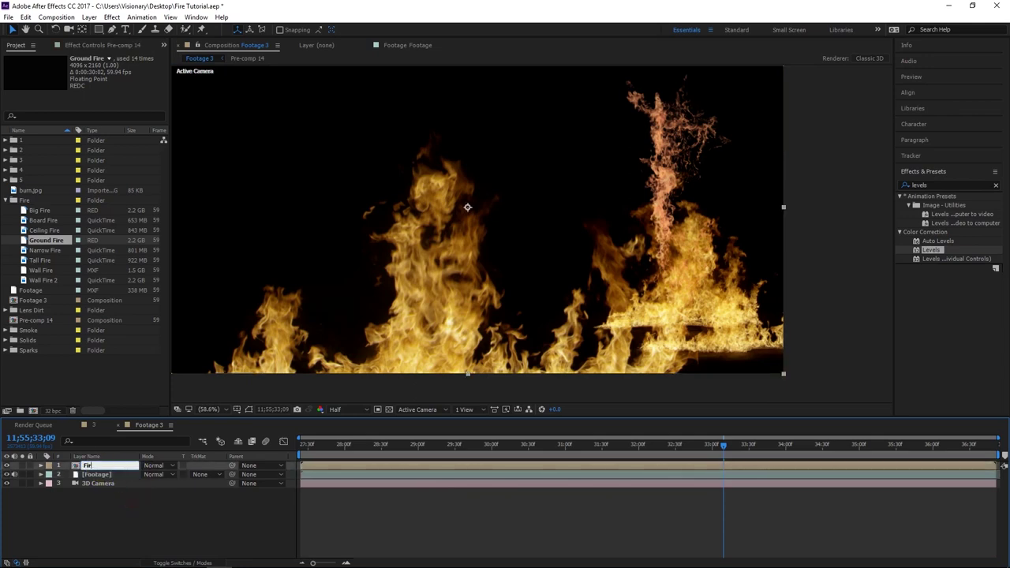
click(182, 544)
click(89, 467)
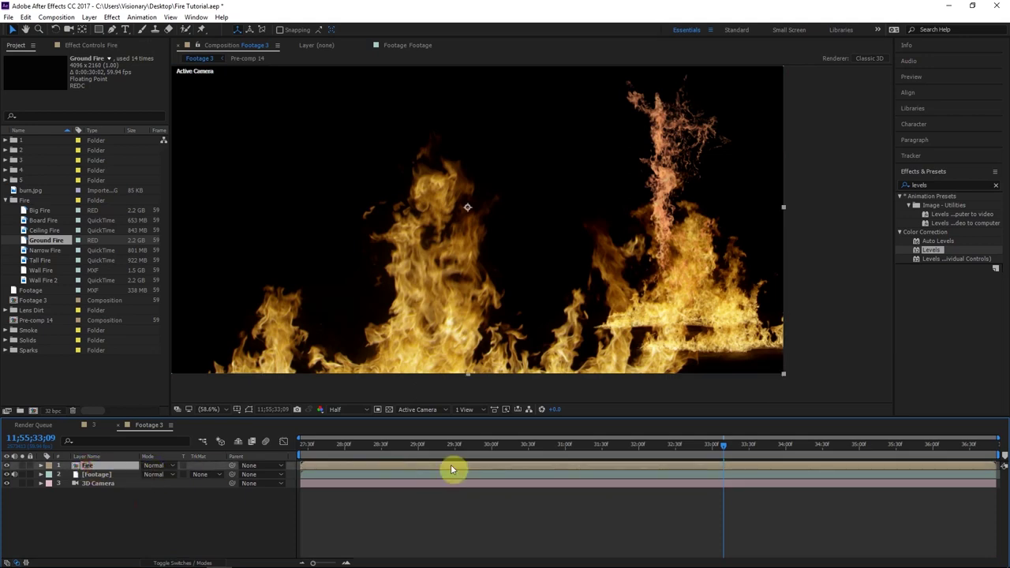
Step: Find the Tint effect and apply it to the Fire layer
click(416, 455)
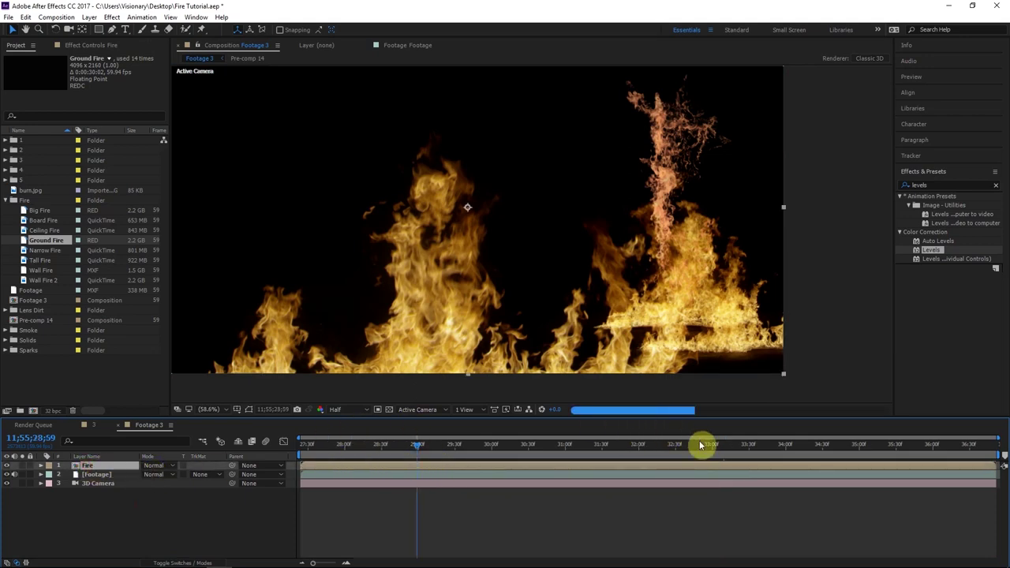
click(723, 453)
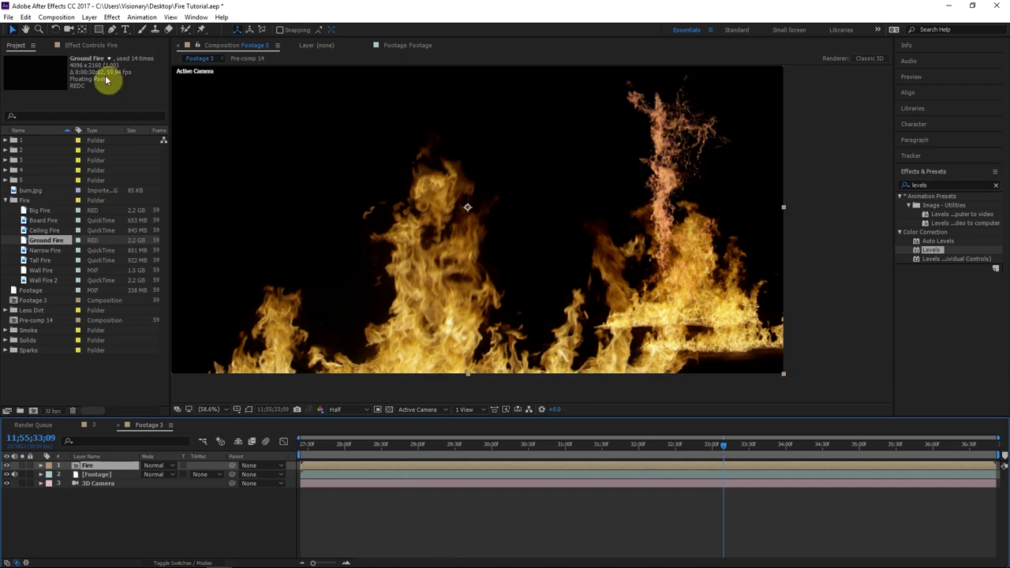
click(68, 45)
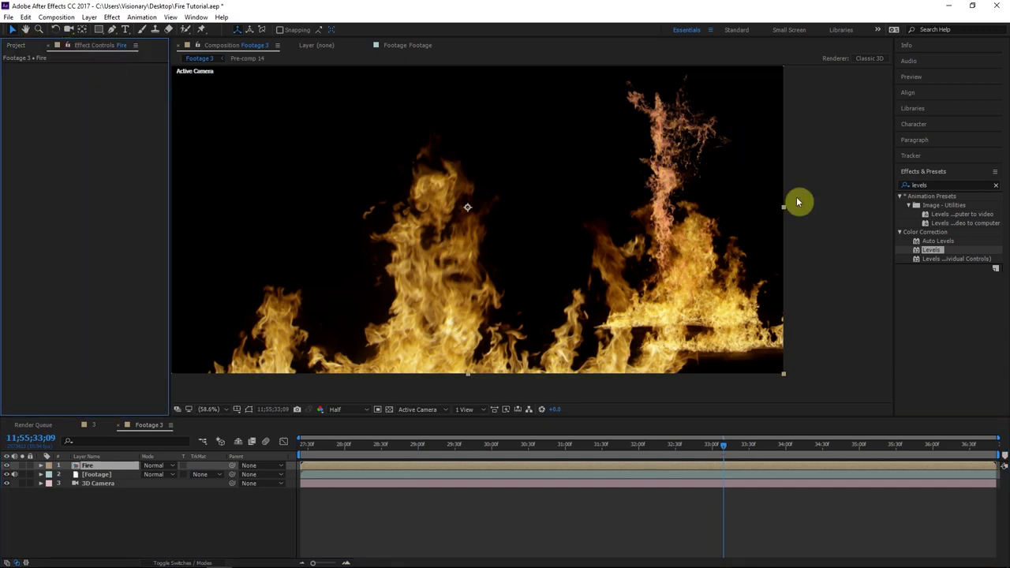
click(952, 184)
text(tint)
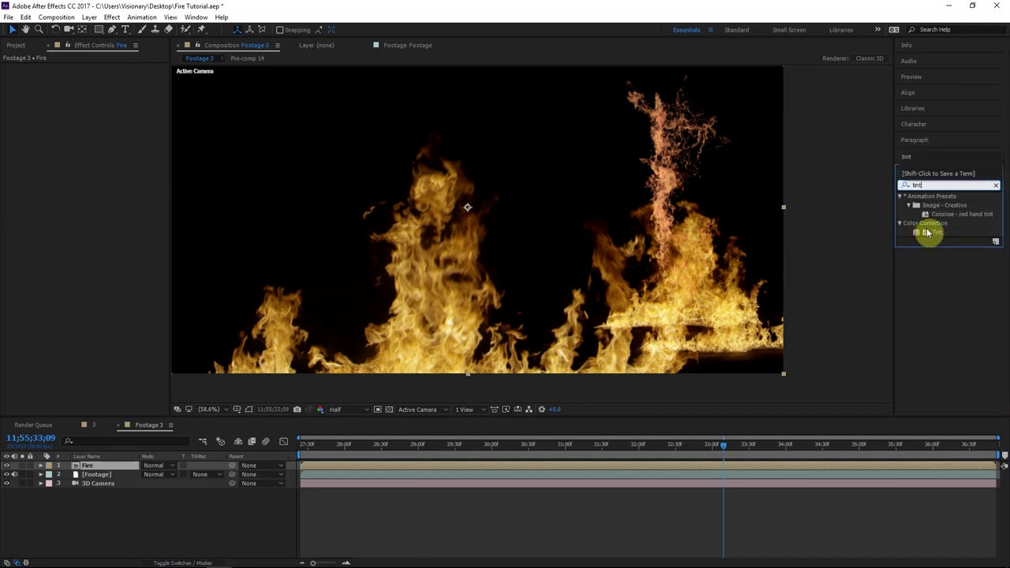
drag(928, 231, 462, 248)
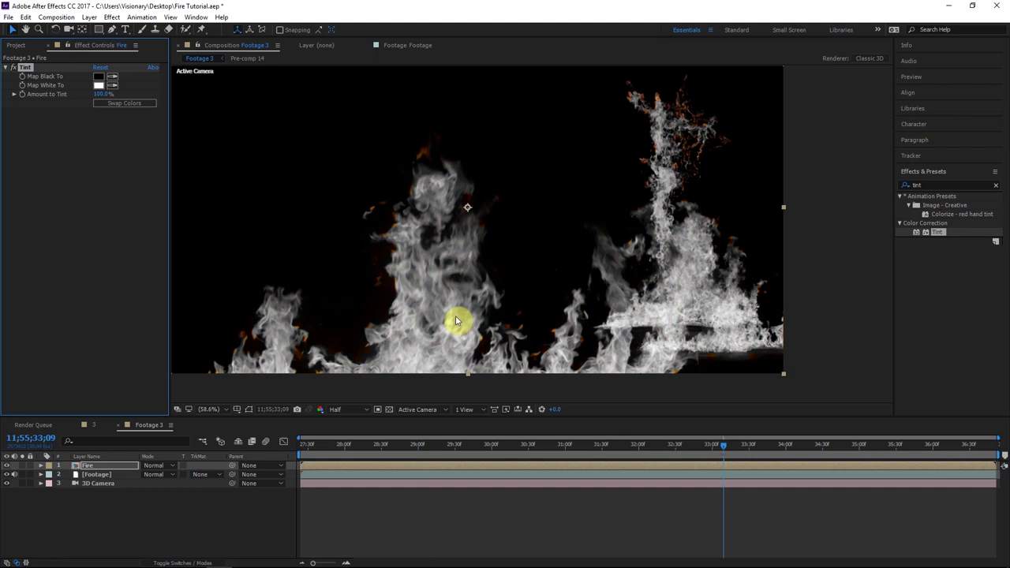
Step: Blend the Fire layer in Screen mode and solo it over the transparency grid to inspect its empty areas
click(154, 466)
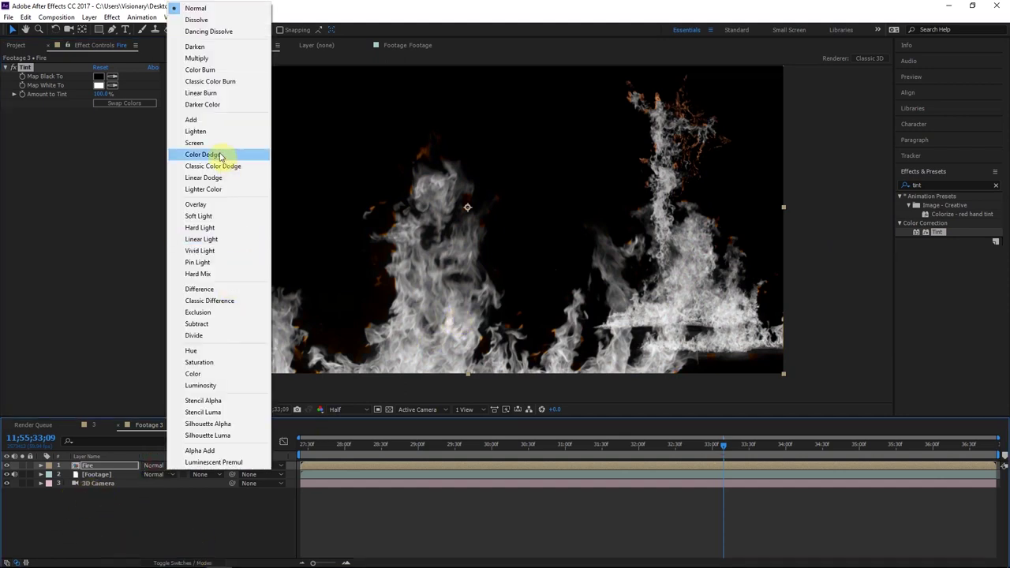
click(225, 138)
drag(480, 444, 439, 446)
click(22, 465)
click(388, 409)
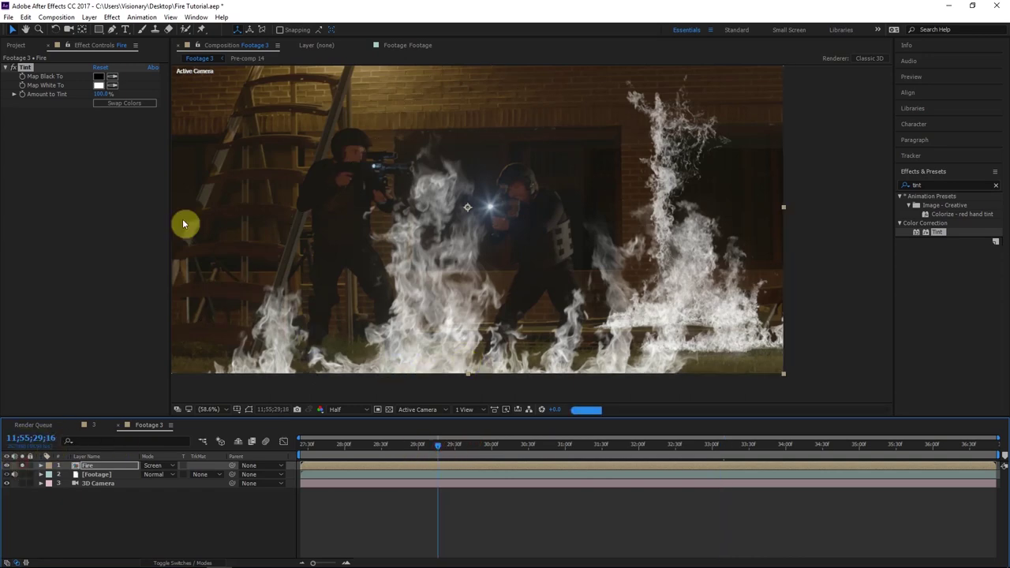
click(389, 448)
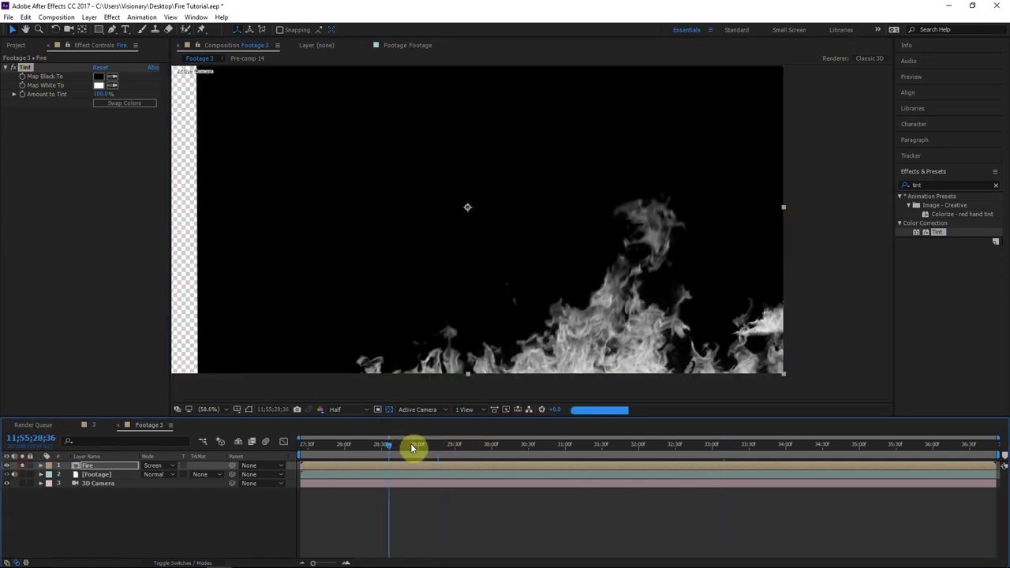
Step: Add a 2048 × 1080 px black solid beneath the fire layers inside the Fire pre-comp and return to Footage 3
double_click(121, 466)
click(102, 538)
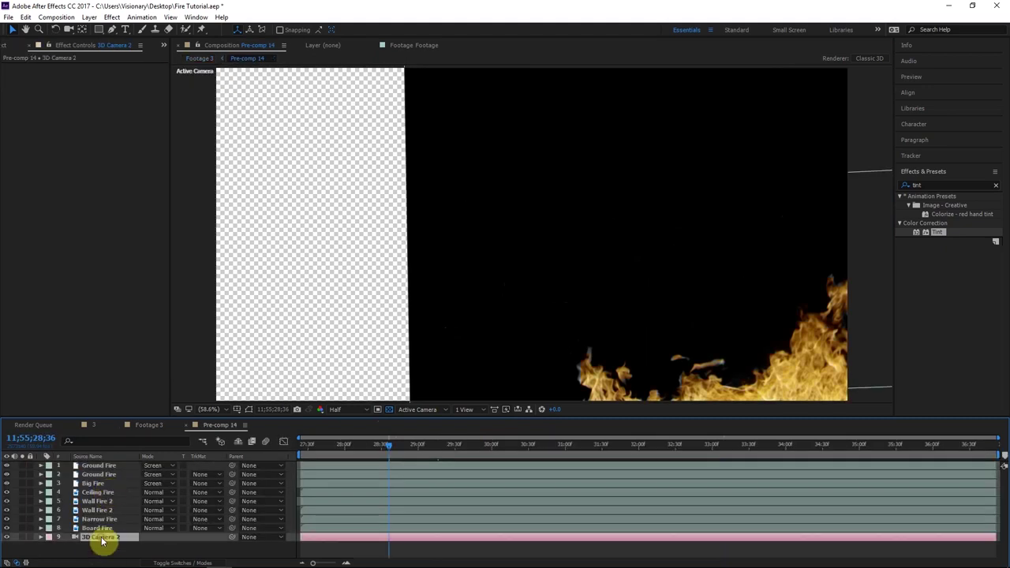
key(ctrl+y)
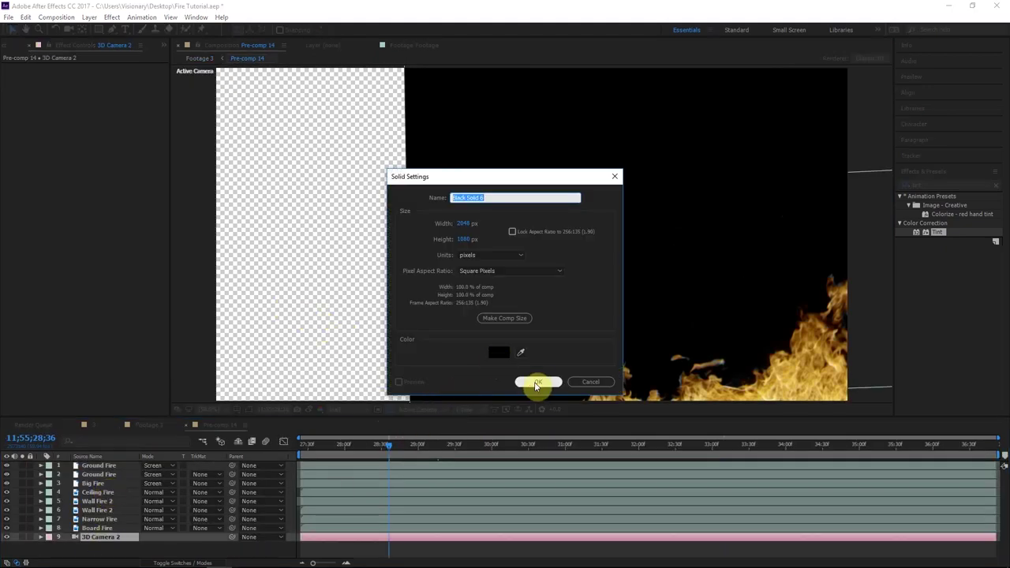
key(Return)
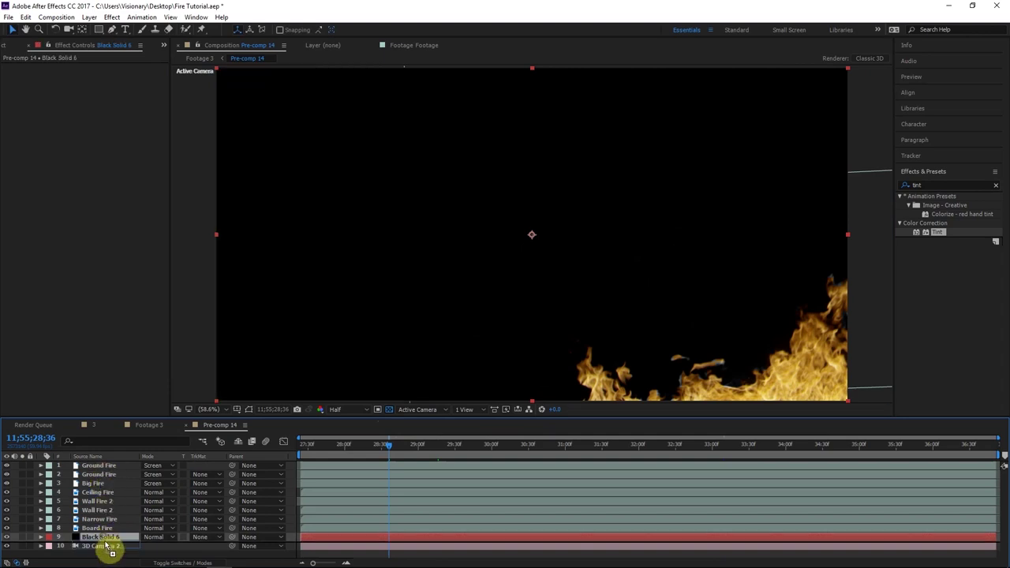
click(201, 58)
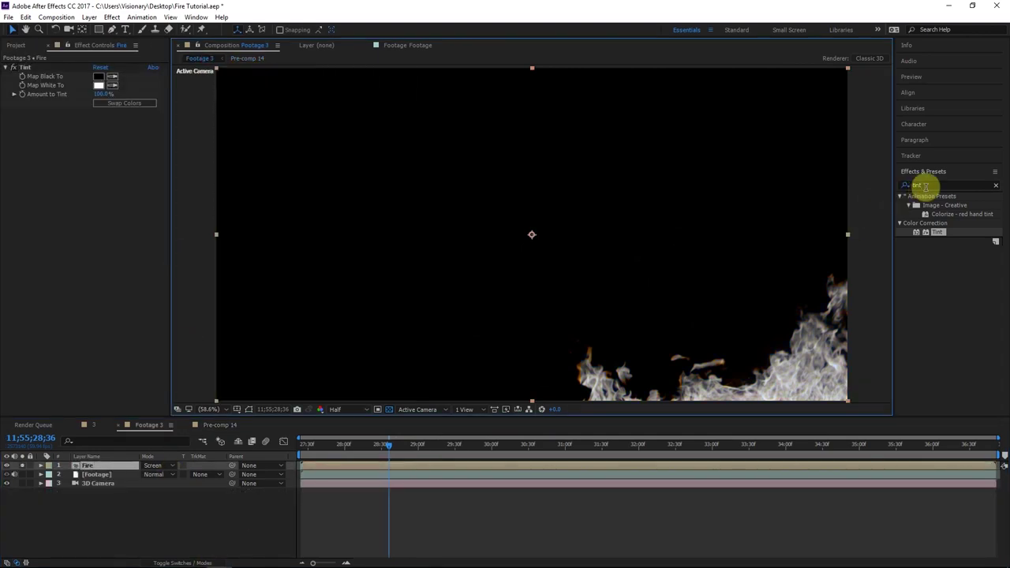
click(536, 445)
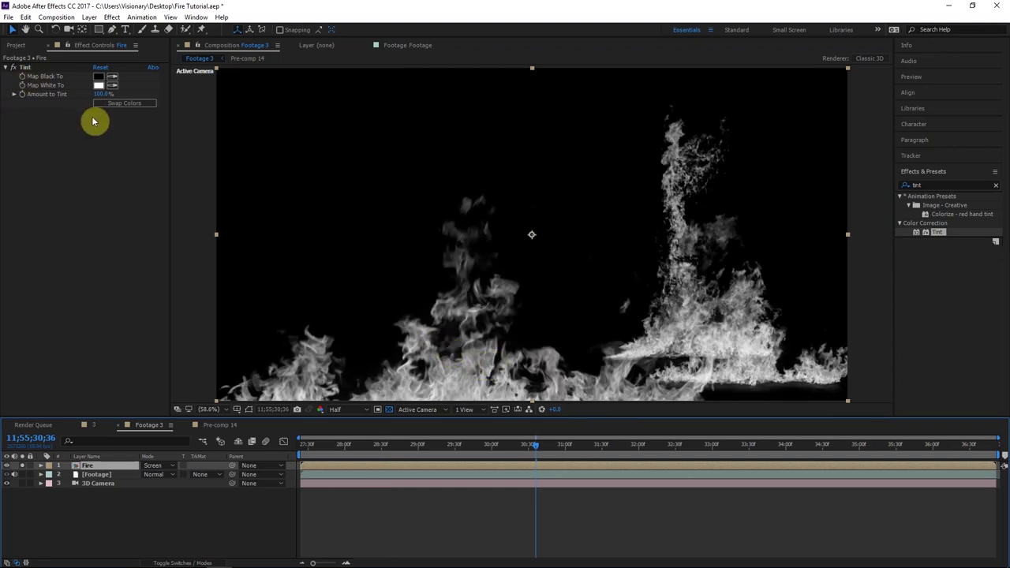
Step: Find the Curves effect and apply it to the Fire layer below Tint
key(ctrl+f)
text(curves)
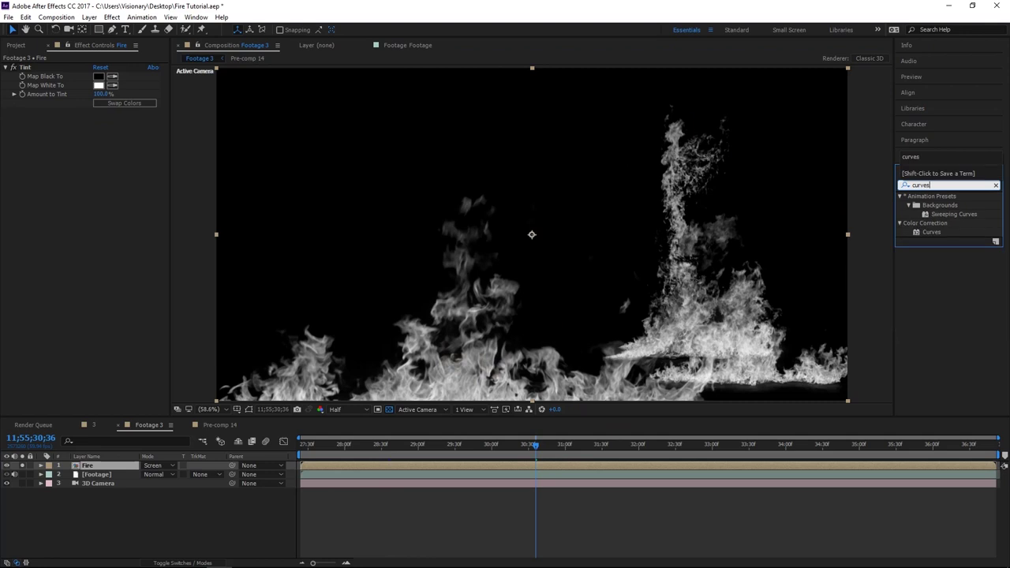
drag(943, 235, 116, 123)
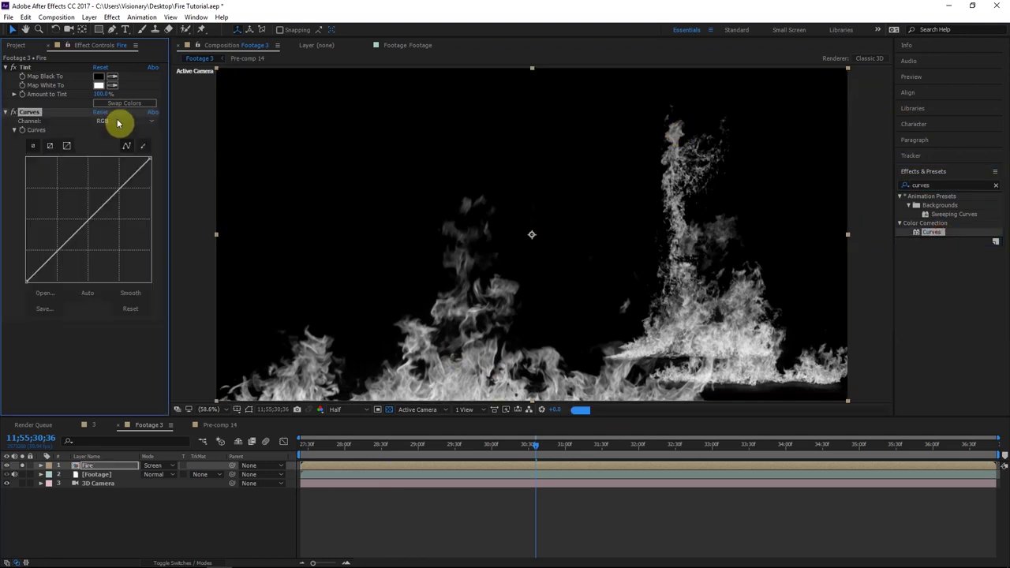
Step: Raise the midtones of the Red curve and lower the midtones of the Blue curve to warm the fire
click(117, 123)
click(117, 145)
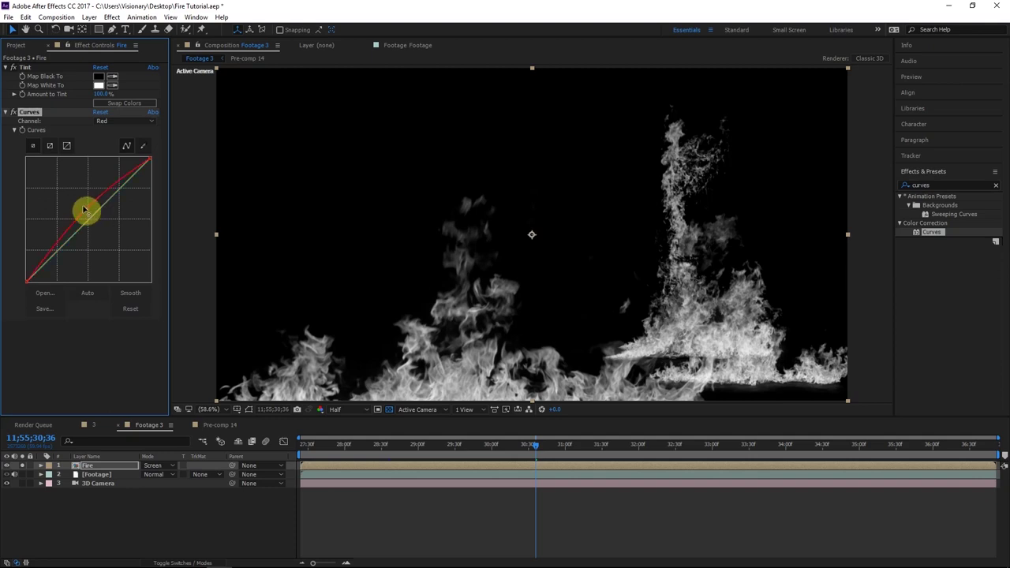
click(116, 123)
click(119, 165)
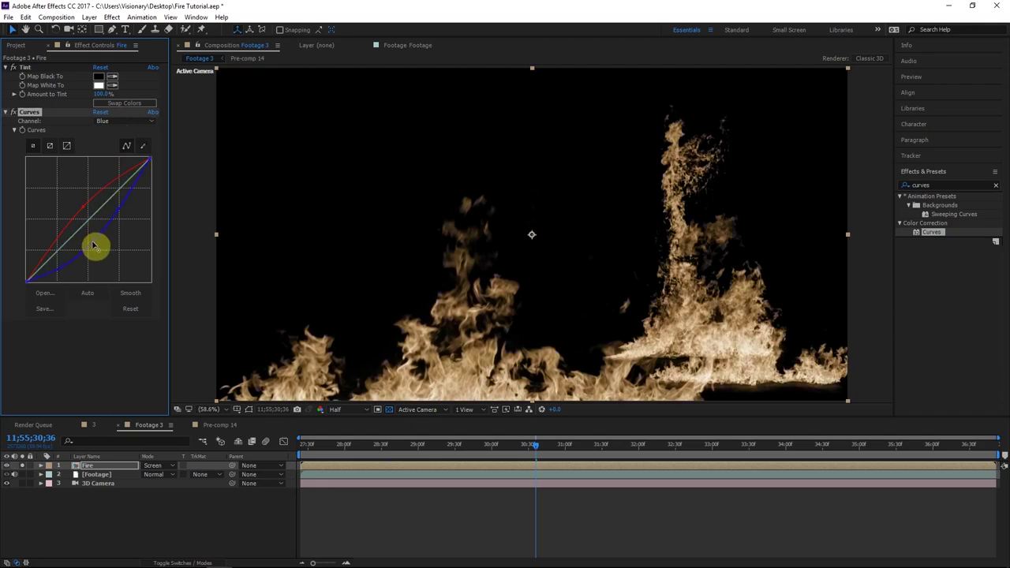
Step: Set the Tint effect's Amount to Tint to 81% and bend the Green curve into a slight S shape
click(97, 95)
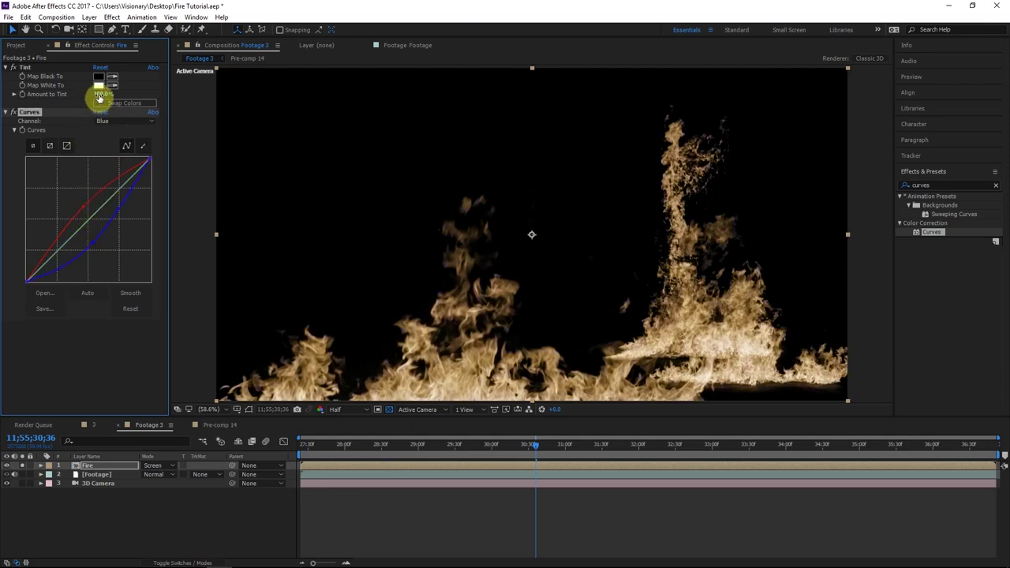
drag(98, 99, 97, 99)
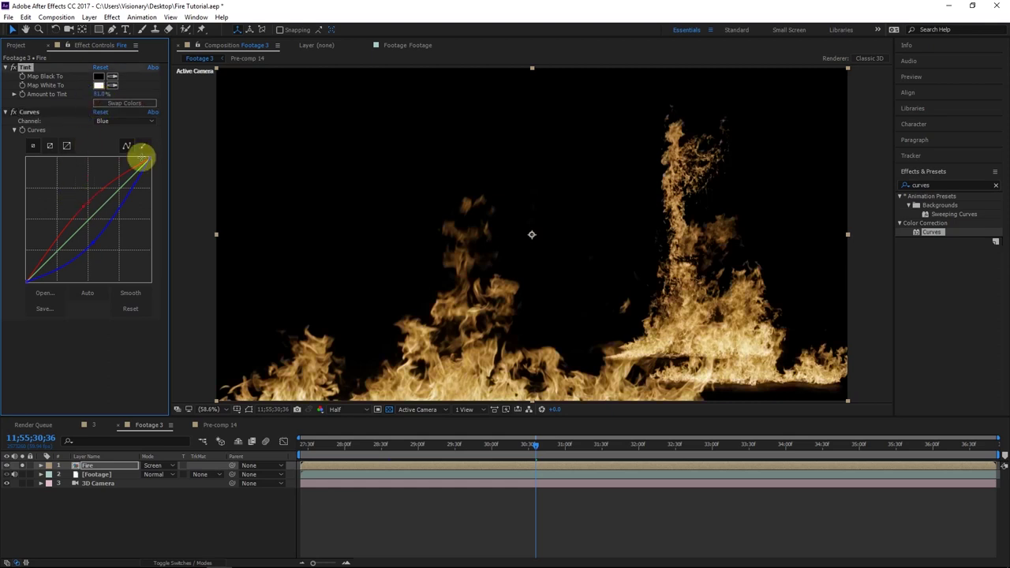
click(133, 122)
click(122, 156)
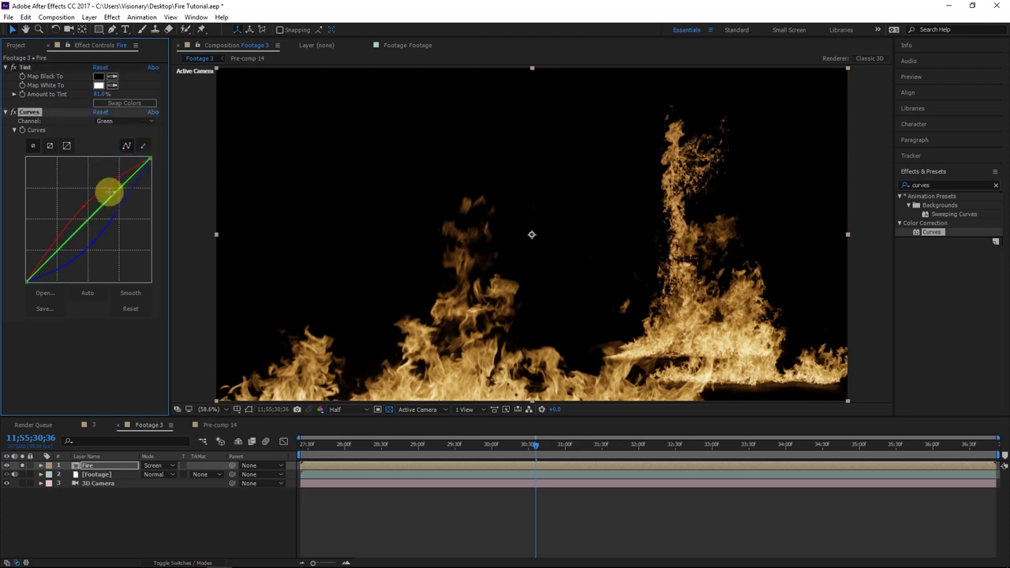
drag(60, 250, 60, 254)
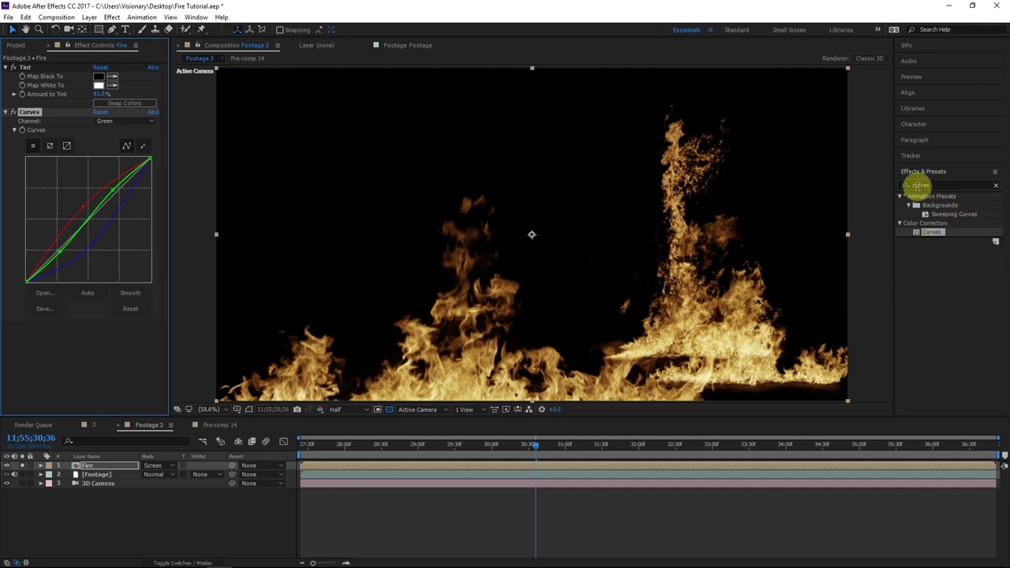
Step: Pull the RGB curve's white point inward to about three quarters of the range and compare the fire without and with Curves
click(116, 121)
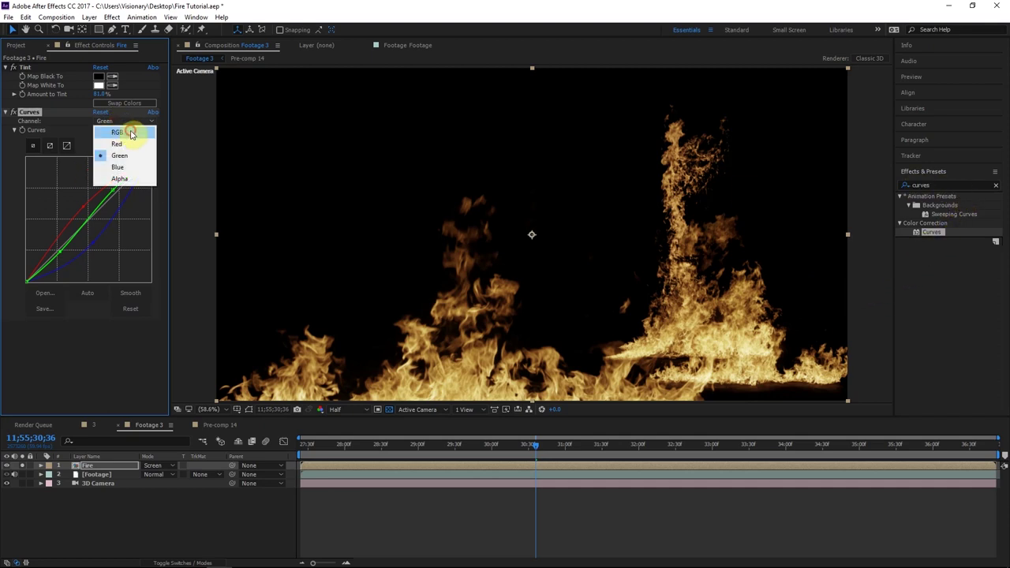
click(131, 134)
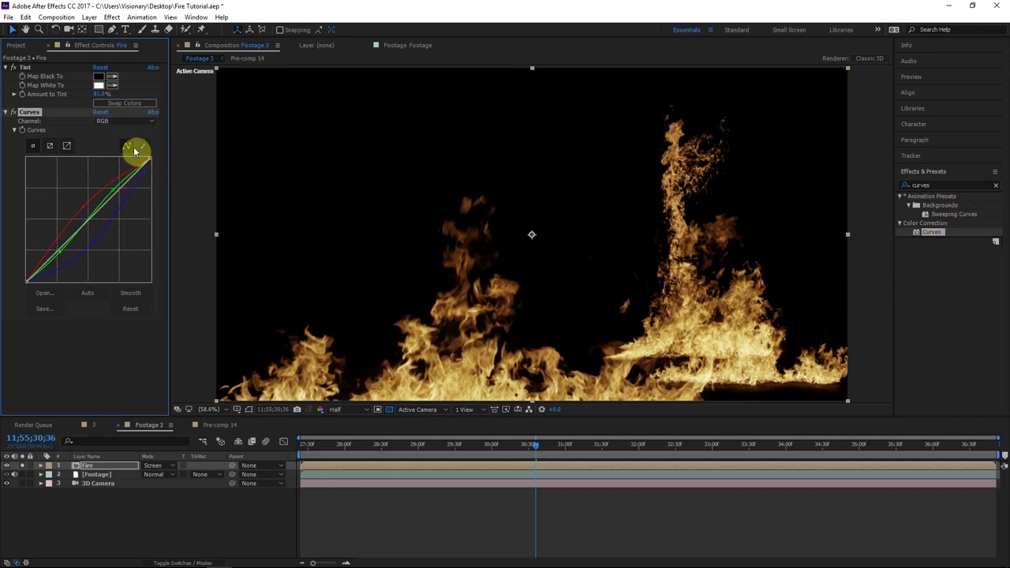
drag(143, 153, 124, 143)
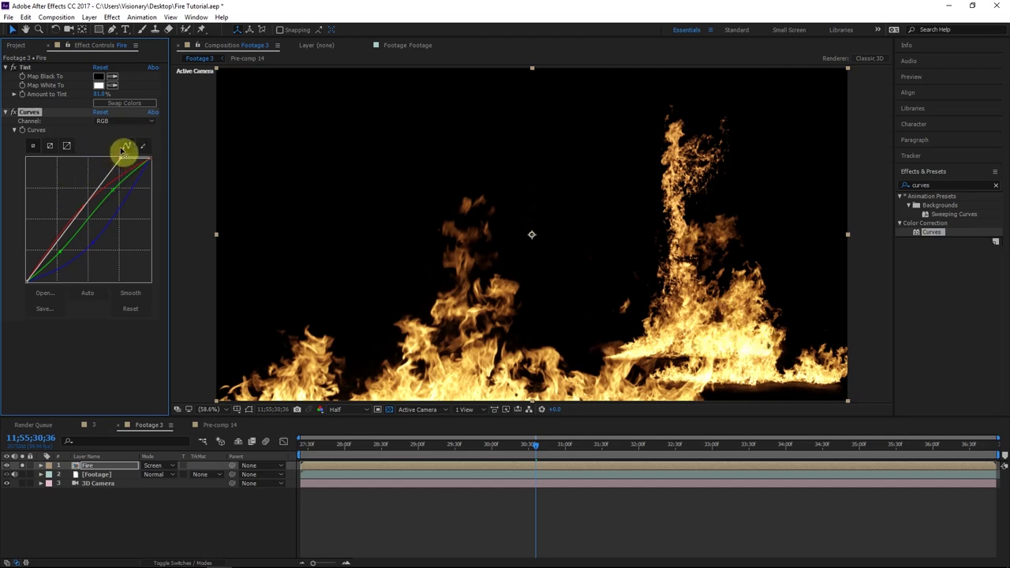
mouse_move(121, 150)
mouse_down()
mouse_move(133, 141)
mouse_move(120, 139)
mouse_up()
click(13, 112)
click(13, 113)
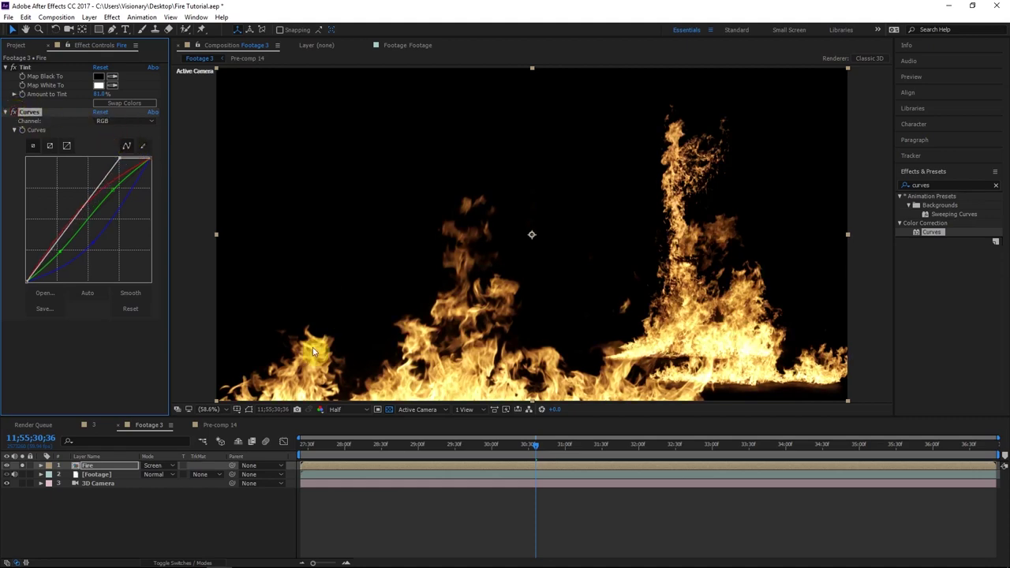
Step: Toggle the solo state of the Footage and Fire layers to compare the fire over the footage and on its own
click(23, 473)
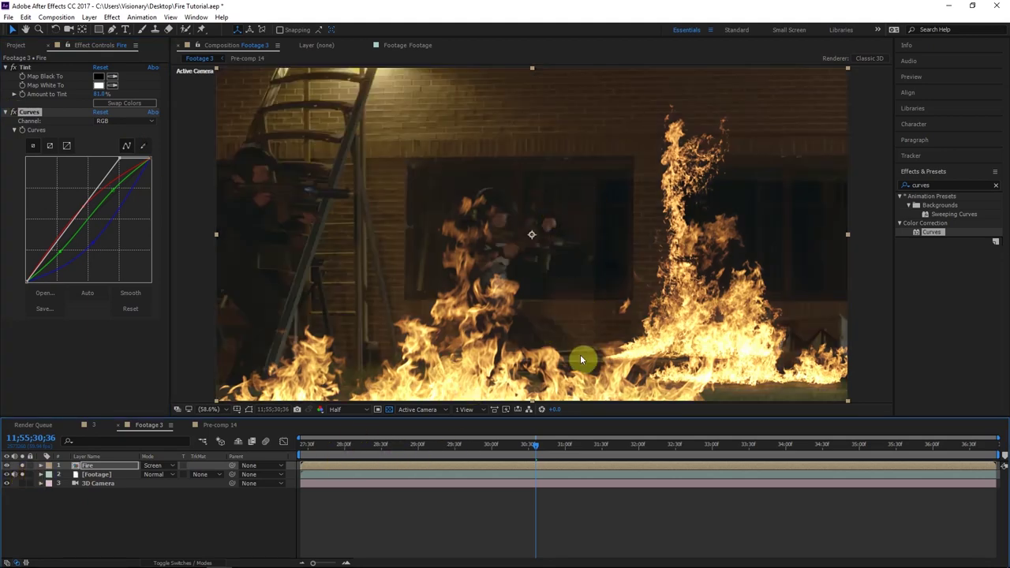
click(22, 466)
click(22, 466)
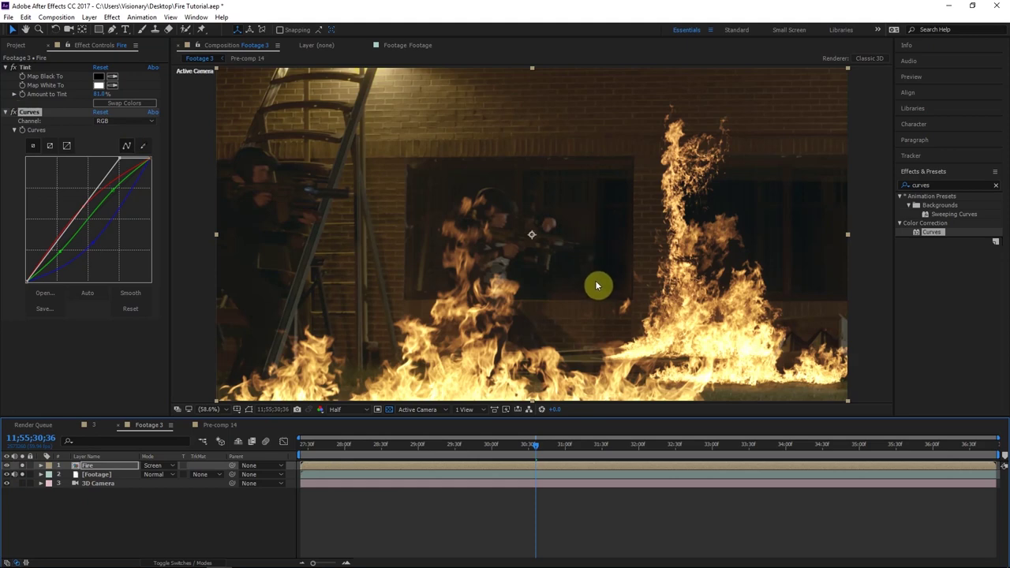
click(23, 467)
click(23, 467)
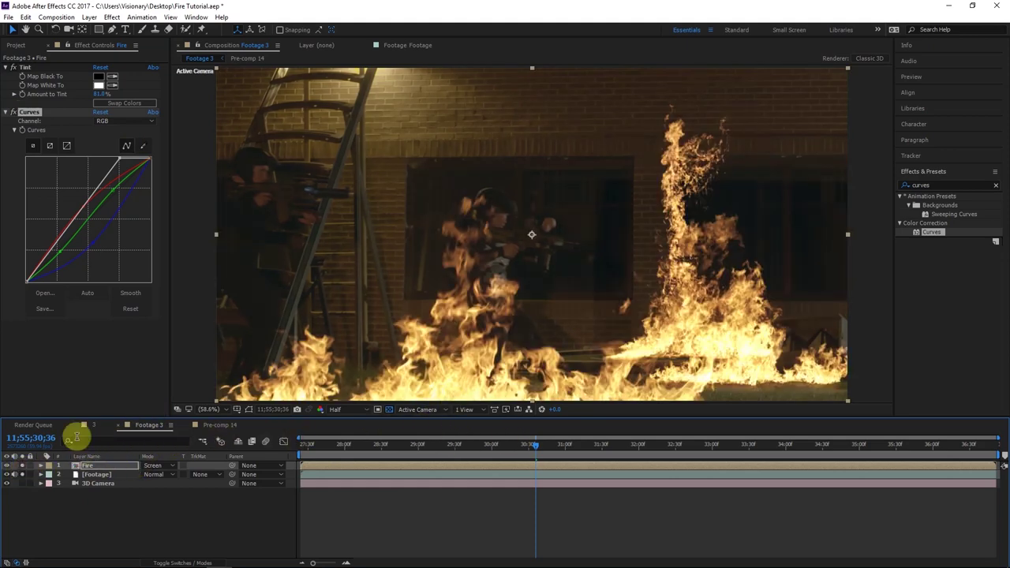
click(22, 475)
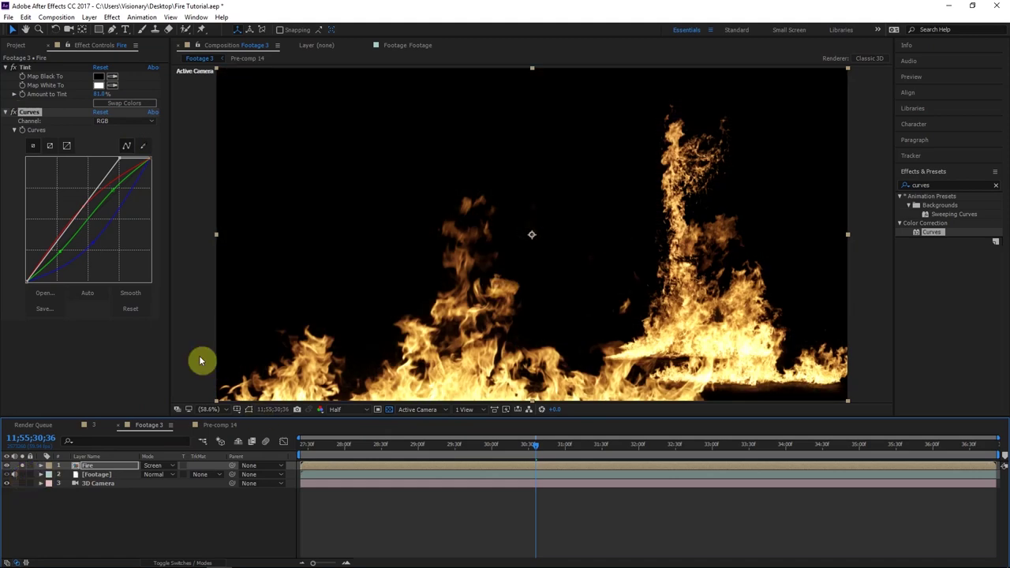
click(21, 474)
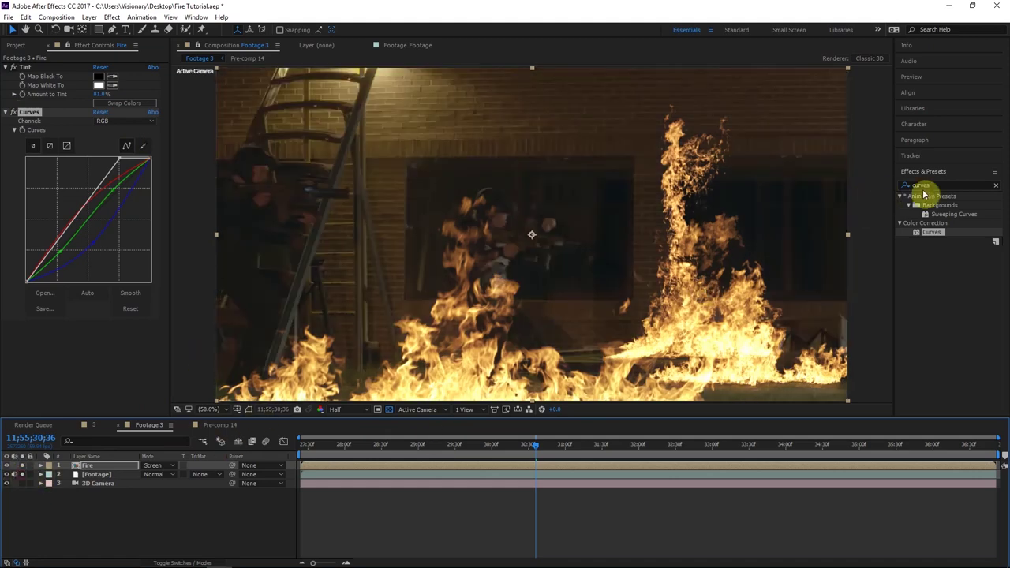
Step: Find the PS Arbitrary Map effect and apply it to the Fire layer below Curves
click(923, 187)
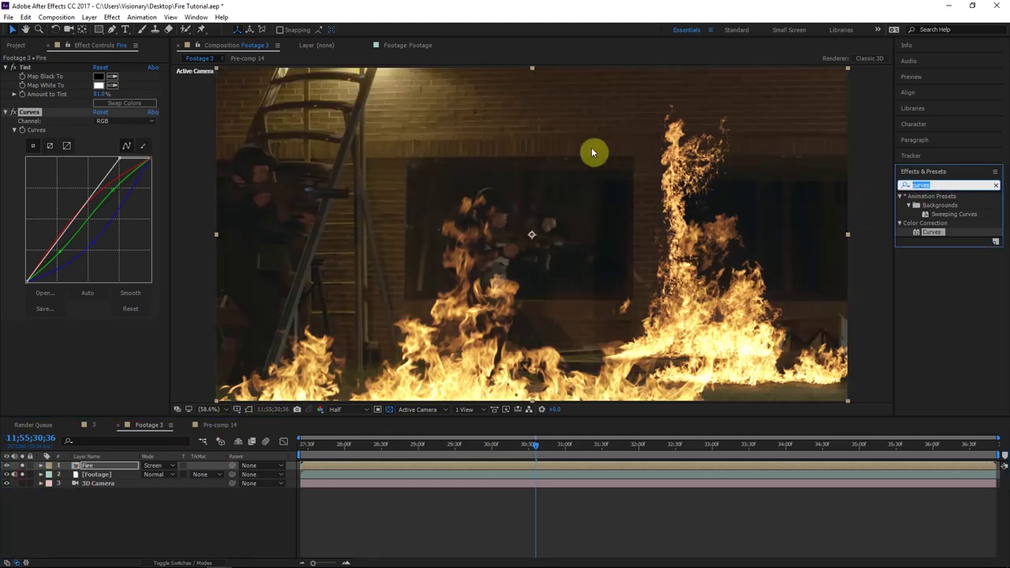
text(ps)
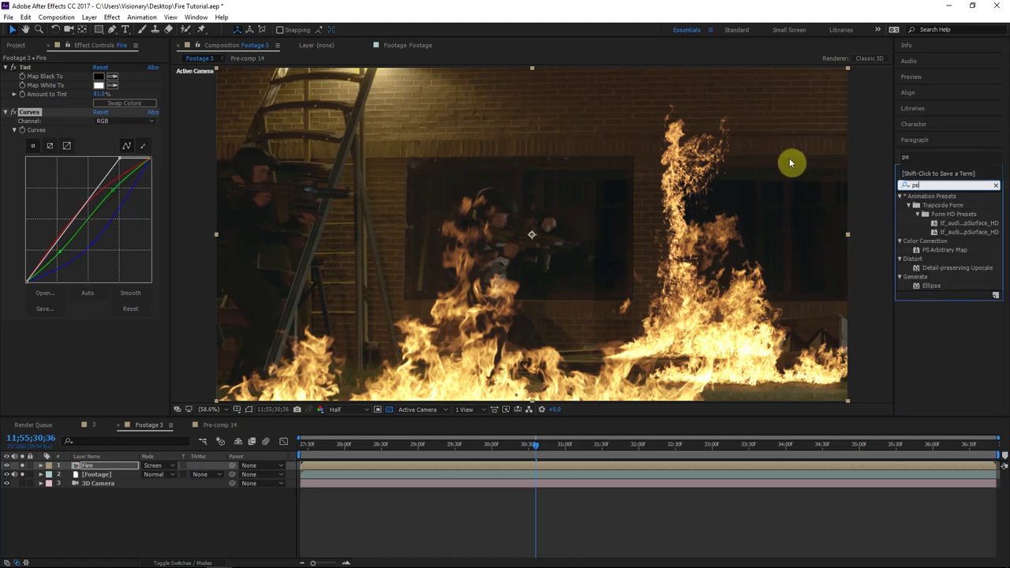
drag(947, 251, 91, 311)
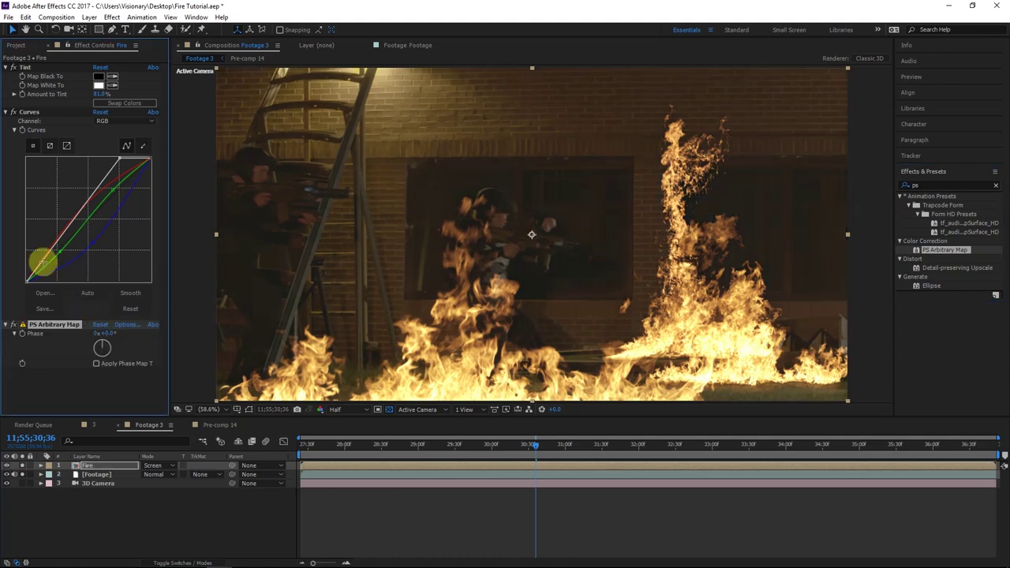
Step: Collapse the PS Arbitrary Map settings and switch the effect off and on to compare its influence on the image
click(23, 328)
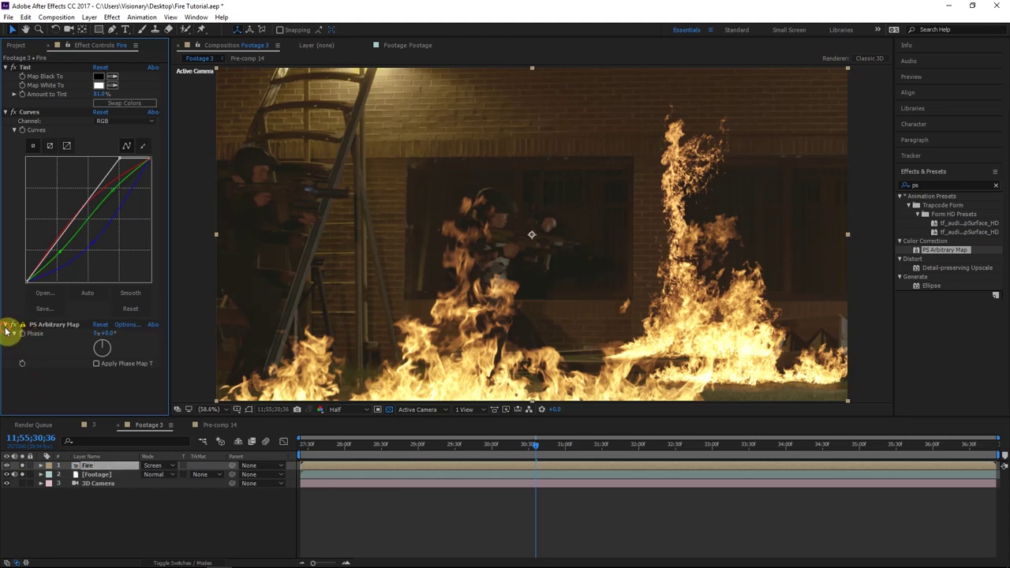
click(11, 329)
click(9, 326)
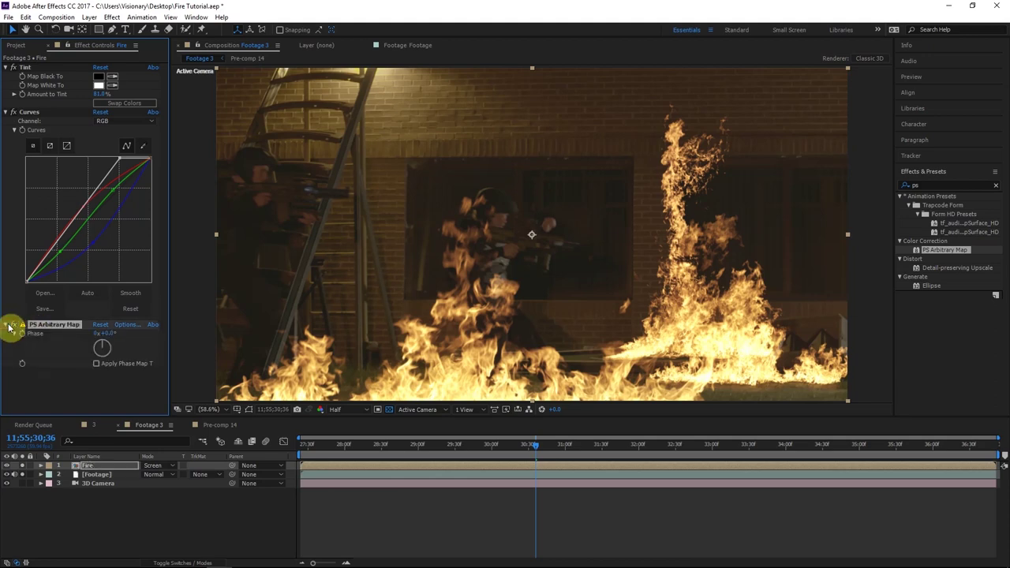
click(8, 327)
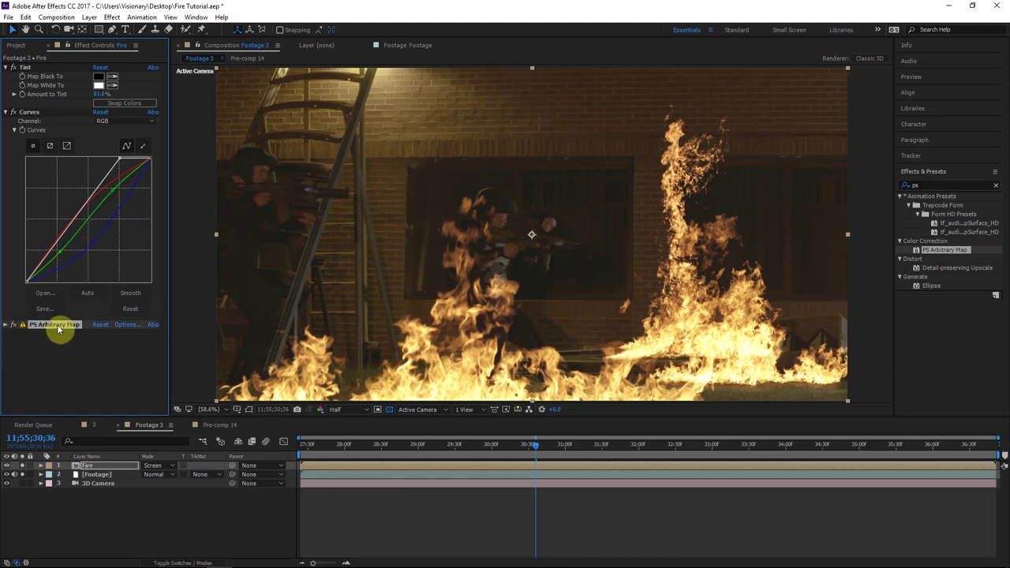
click(14, 326)
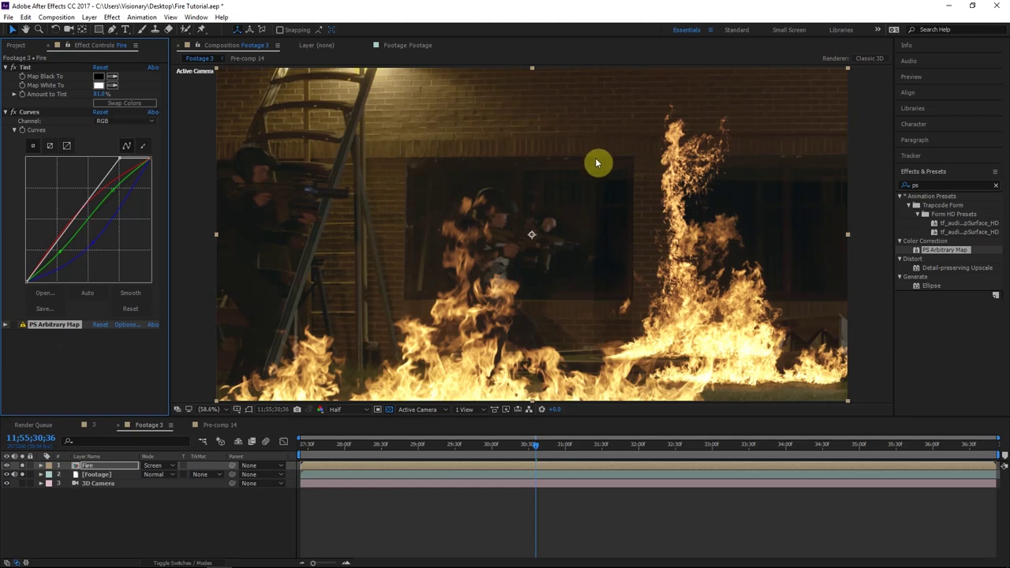
click(15, 325)
Step: Move PS Arbitrary Map between Tint and Curves in the effect order and collapse the Curves and Tint settings
drag(49, 325, 103, 96)
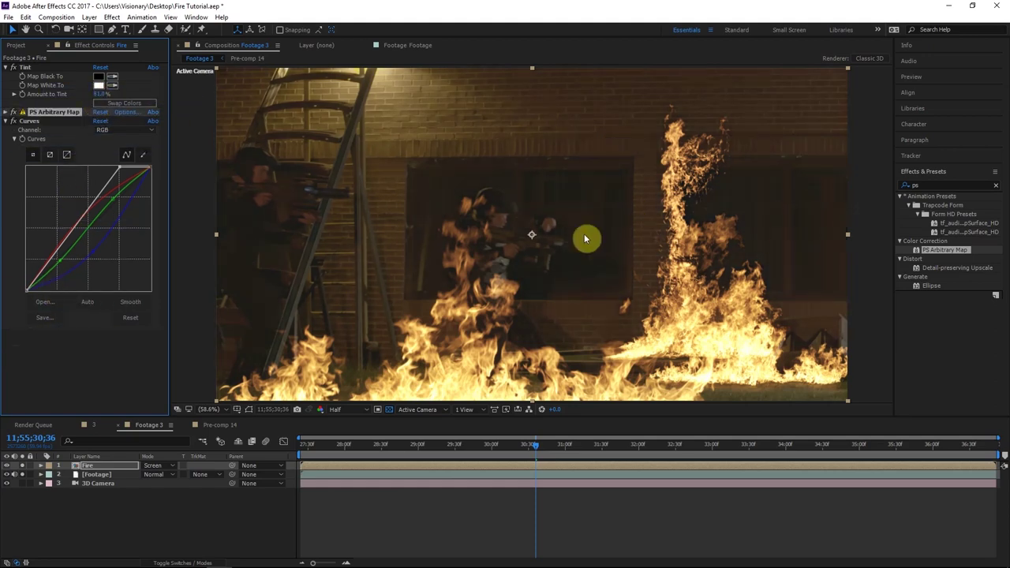
click(8, 121)
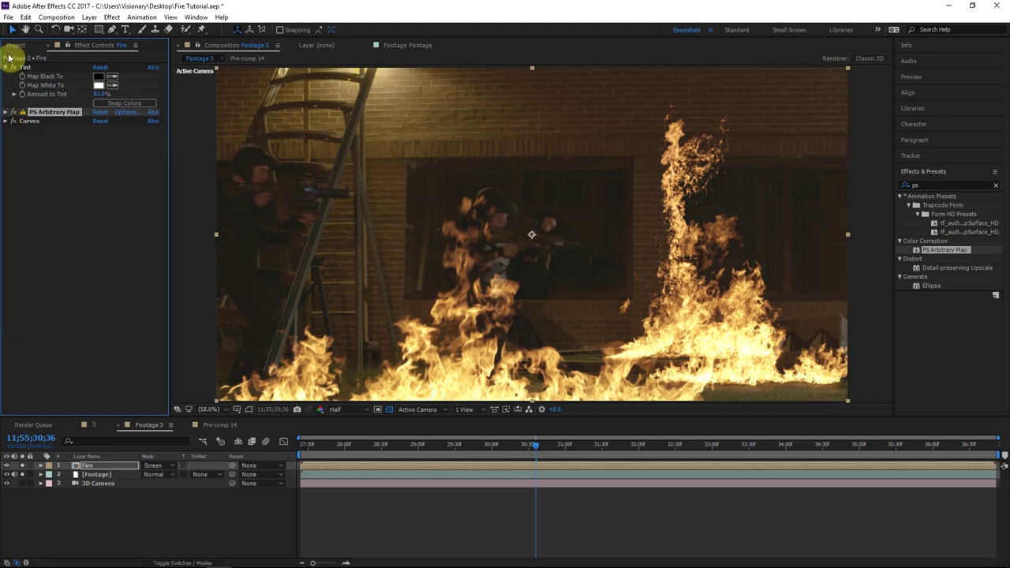
click(7, 67)
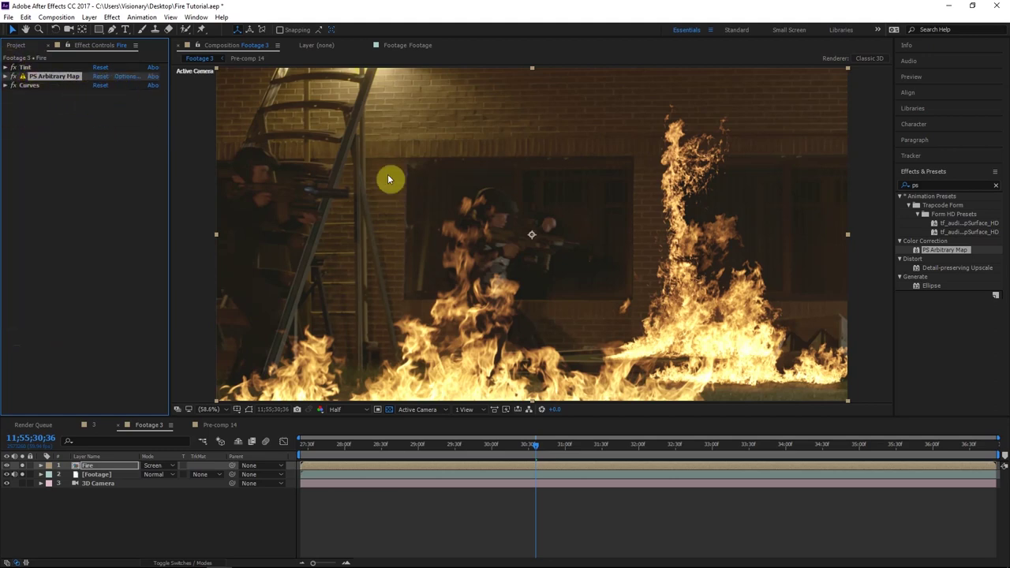
Step: Find the Glow effect, apply it to the Fire layer below Curves, and set its Glow Threshold to 15%
click(949, 184)
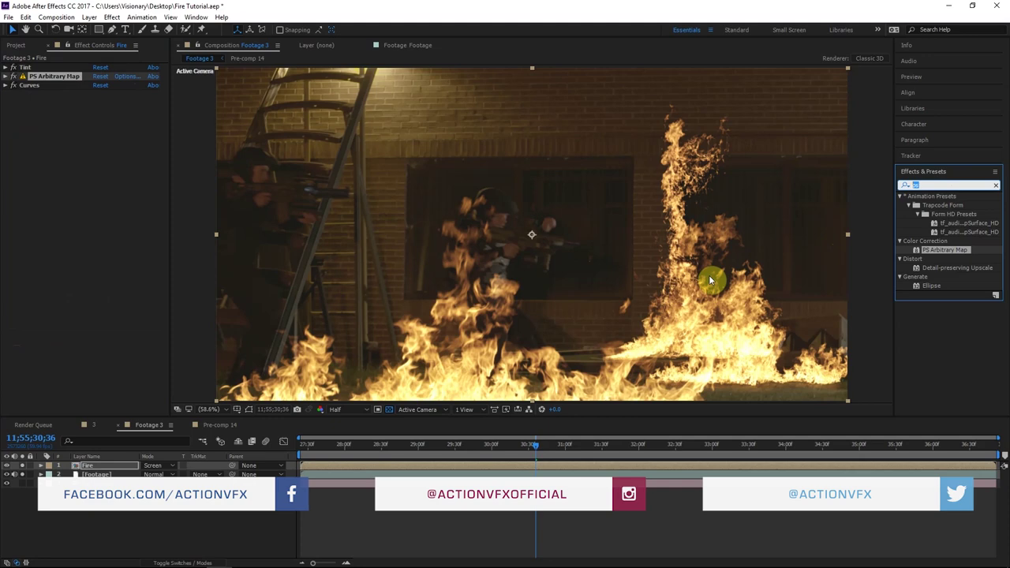
text(glow)
drag(939, 348, 77, 119)
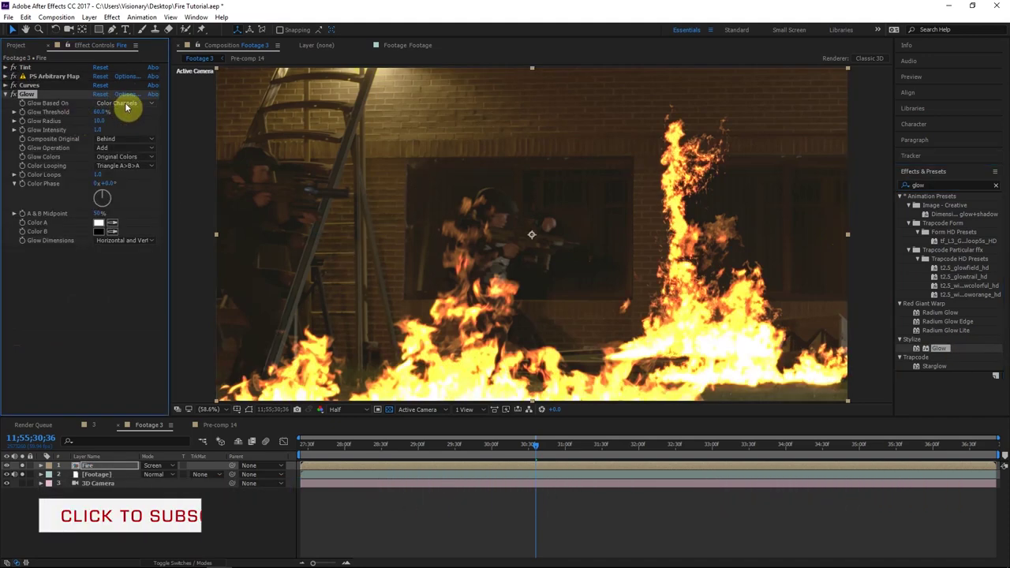
text(15)
click(99, 262)
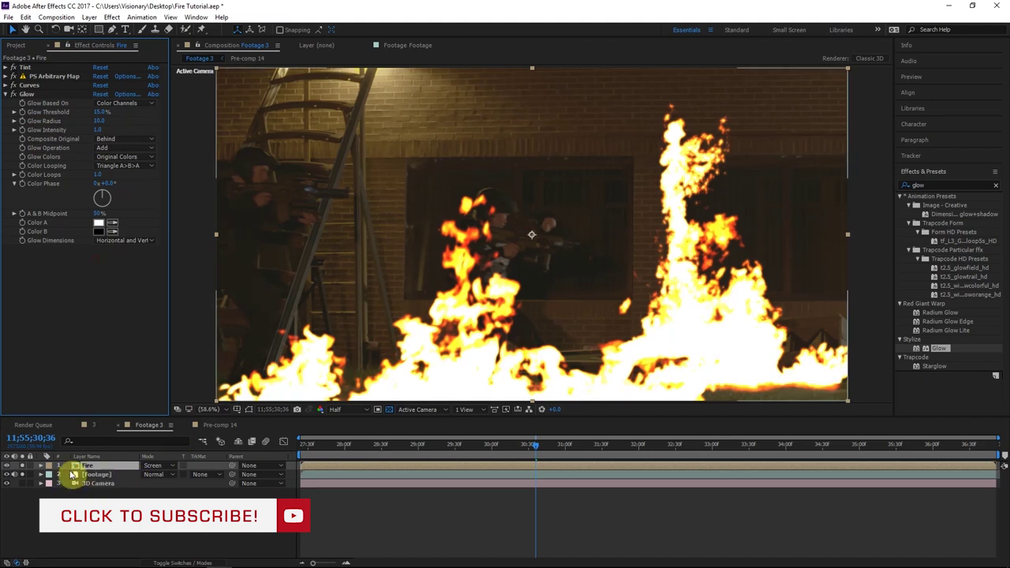
Step: Isolate the Fire layer from the footage and set the Glow Radius to 120
click(7, 475)
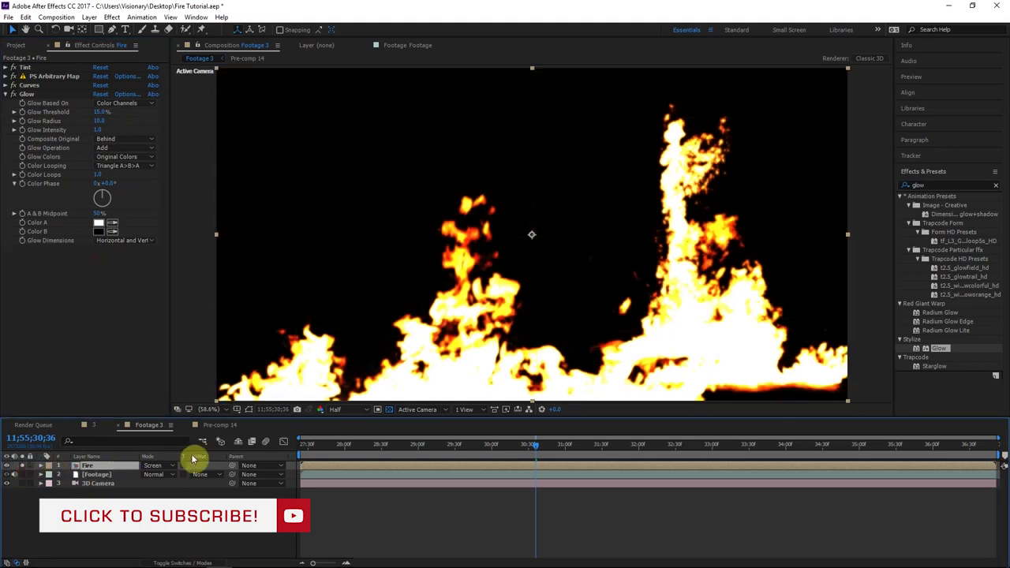
drag(101, 121, 134, 121)
click(99, 121)
text(120)
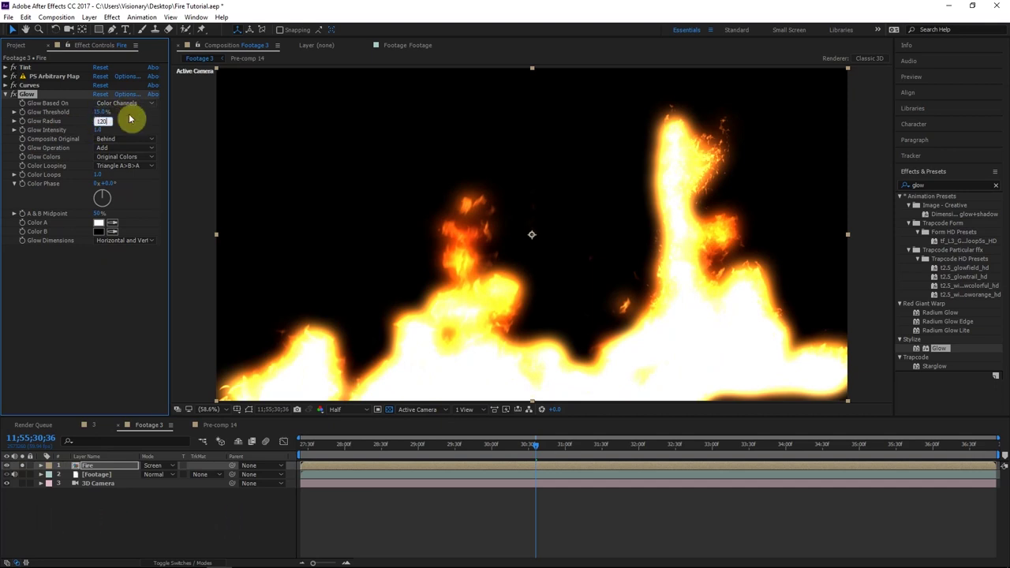
click(128, 130)
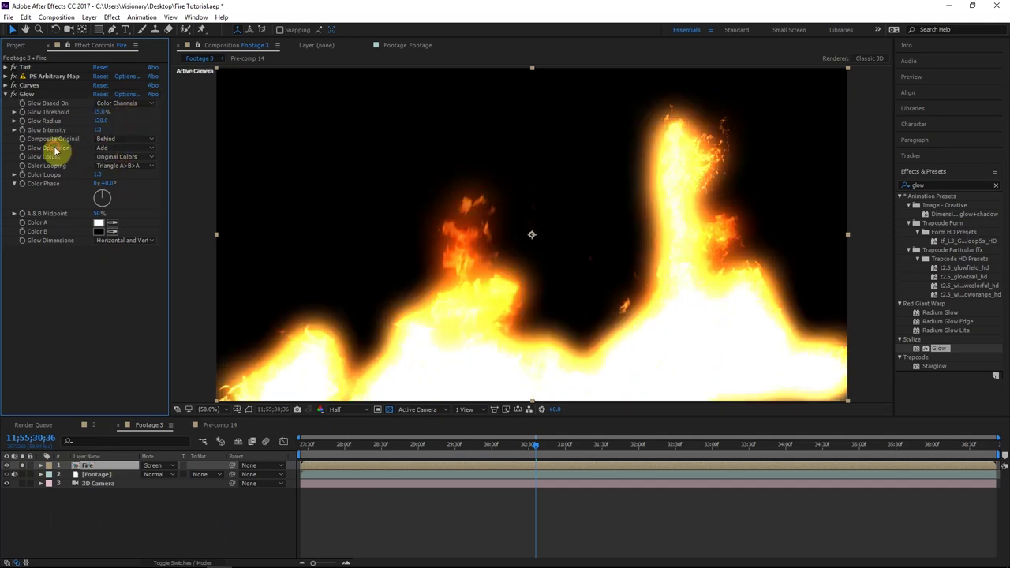
Step: Set the Glow Operation to Screen and reduce the Glow Intensity to 0.1
click(129, 149)
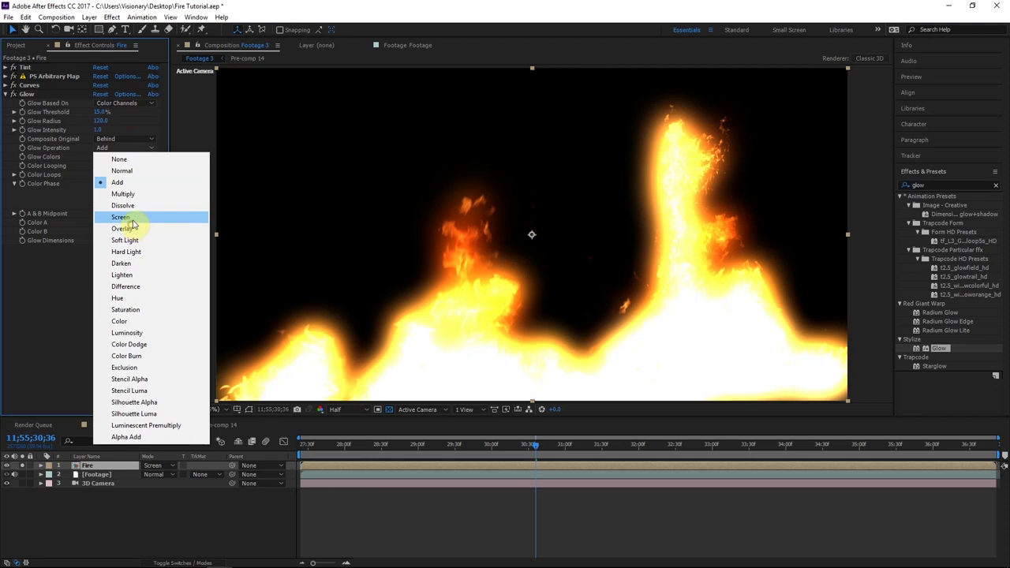
click(127, 217)
drag(97, 130, 79, 159)
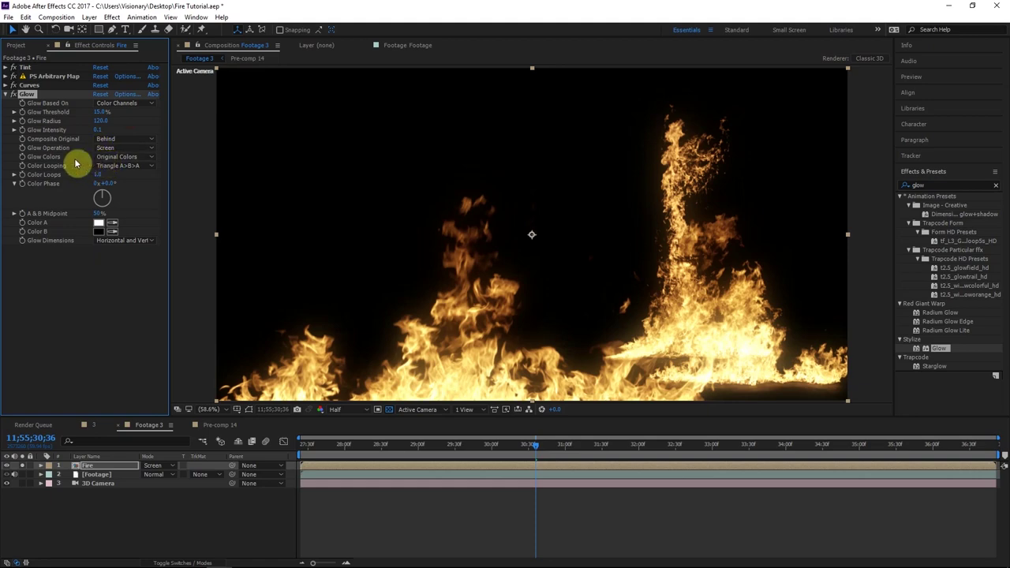
Step: Set the Glow Colors to A & B Colors and the Color Looping to Sawtooth A>B
click(109, 158)
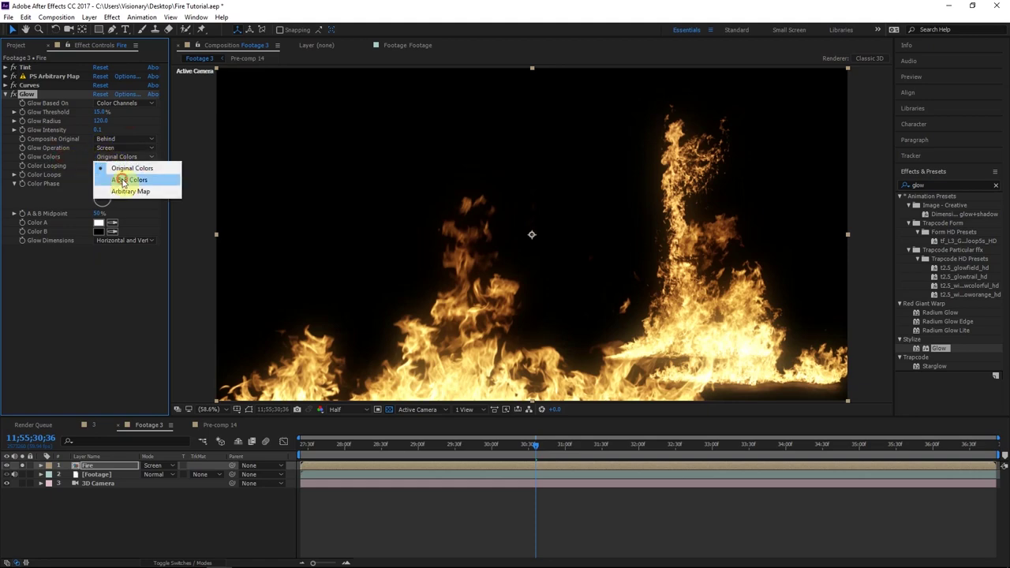
click(122, 181)
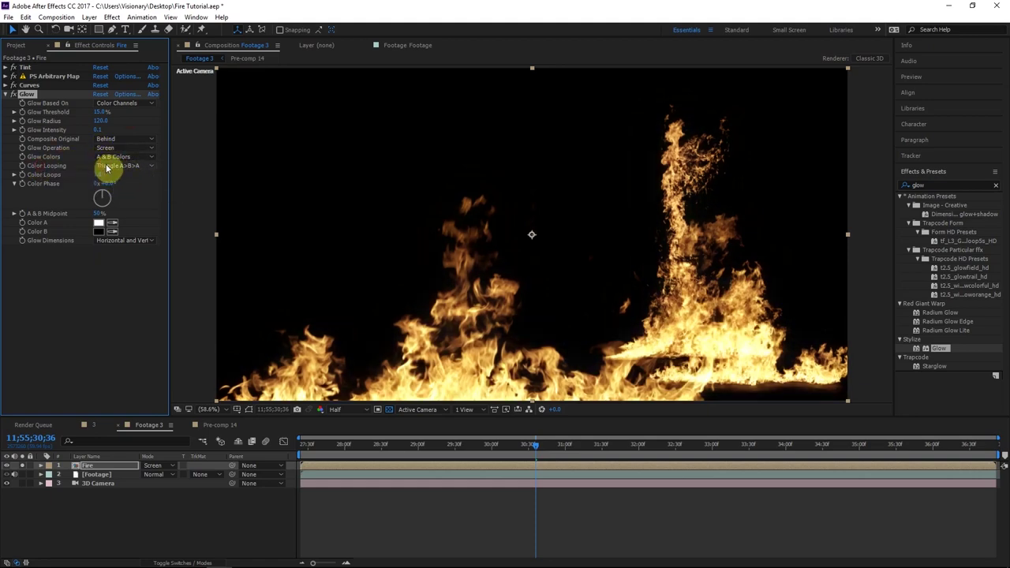
click(118, 166)
click(130, 179)
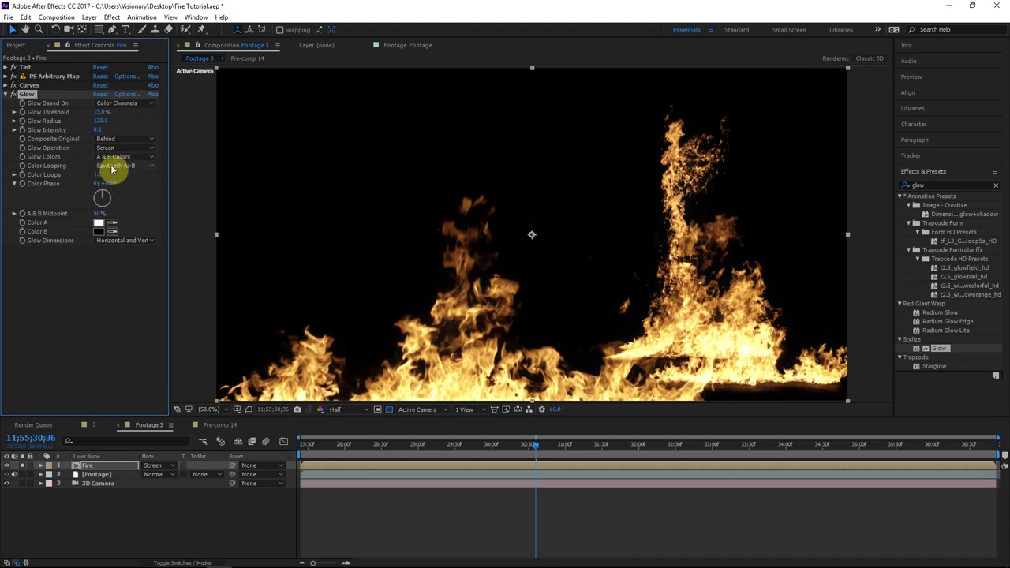
click(119, 166)
click(122, 178)
Step: Change the Glow effect's Color B to a saturated orange
click(98, 231)
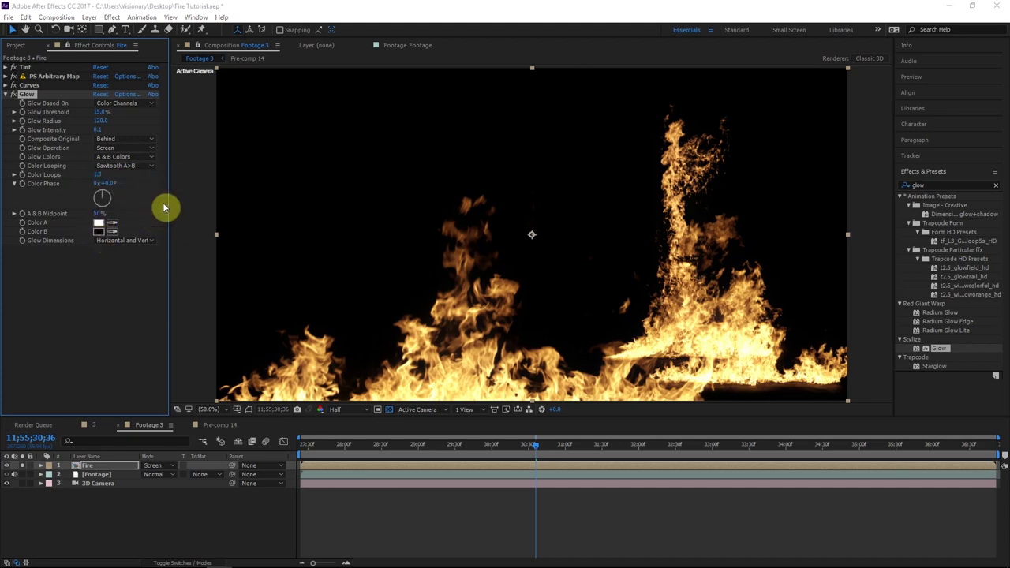
drag(487, 287, 591, 211)
drag(532, 353, 530, 344)
click(623, 226)
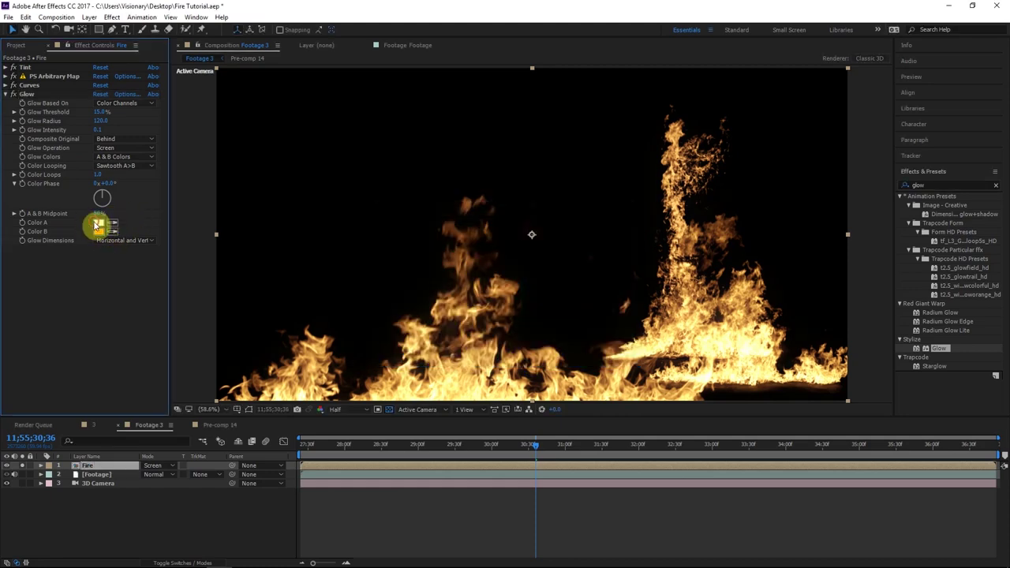
Step: Change the Glow effect's Color A to a pale warm yellow
click(99, 222)
drag(428, 237, 427, 201)
click(532, 343)
drag(532, 342, 532, 340)
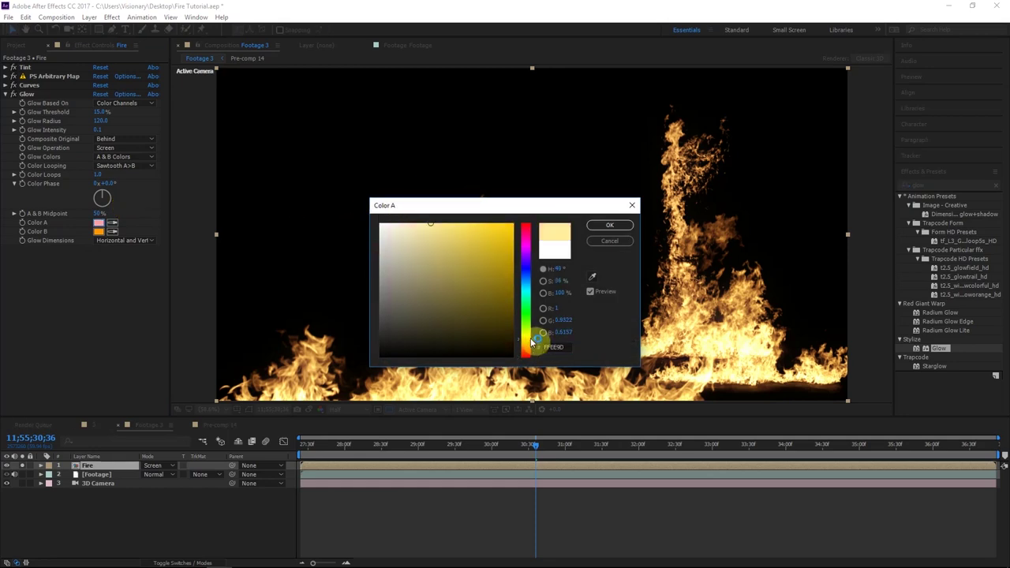
click(609, 225)
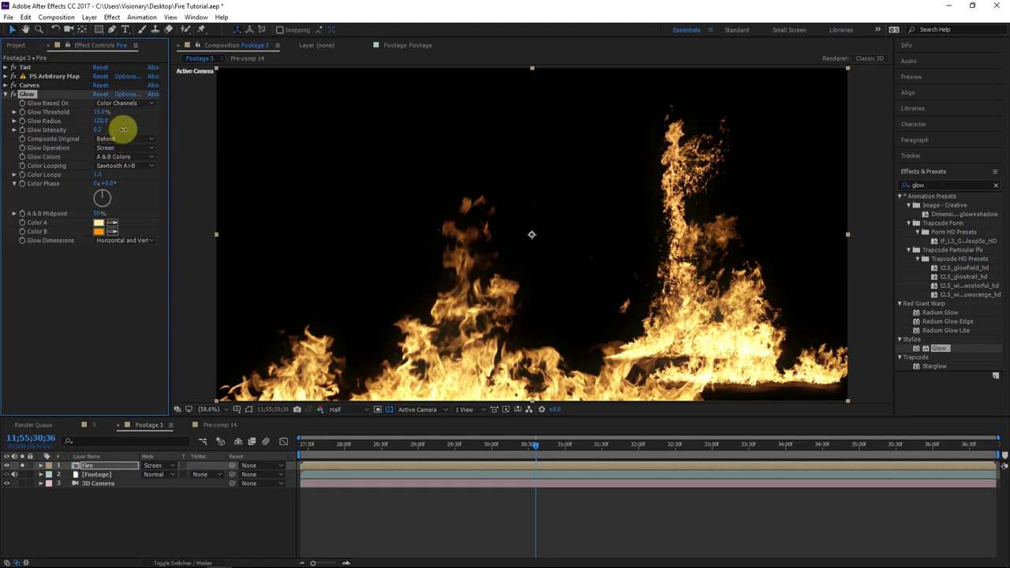
Step: Check the project's color depth setting and compare the Fire layer with the Glow effect off and on
click(17, 47)
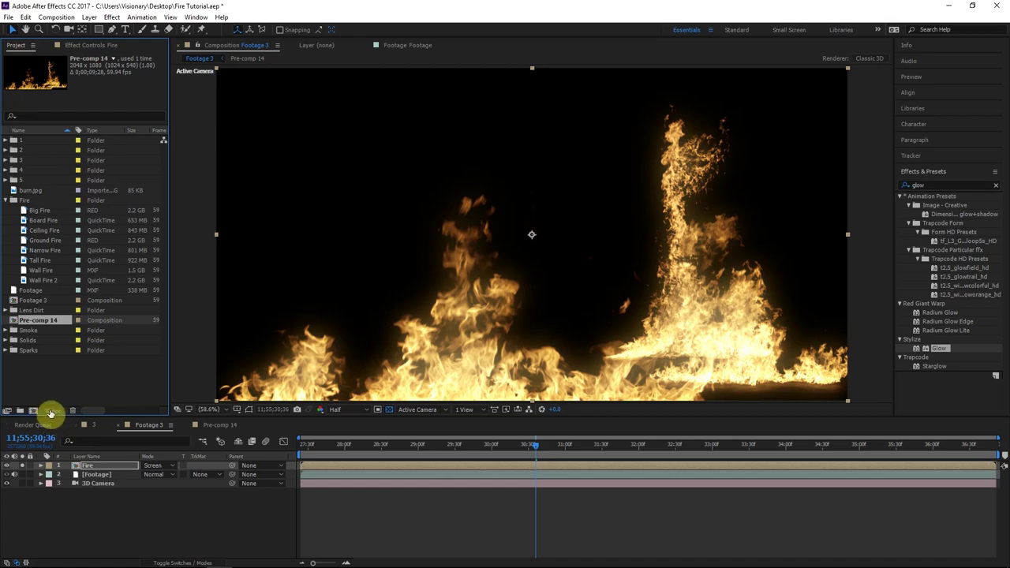
key(F3)
click(15, 94)
click(15, 94)
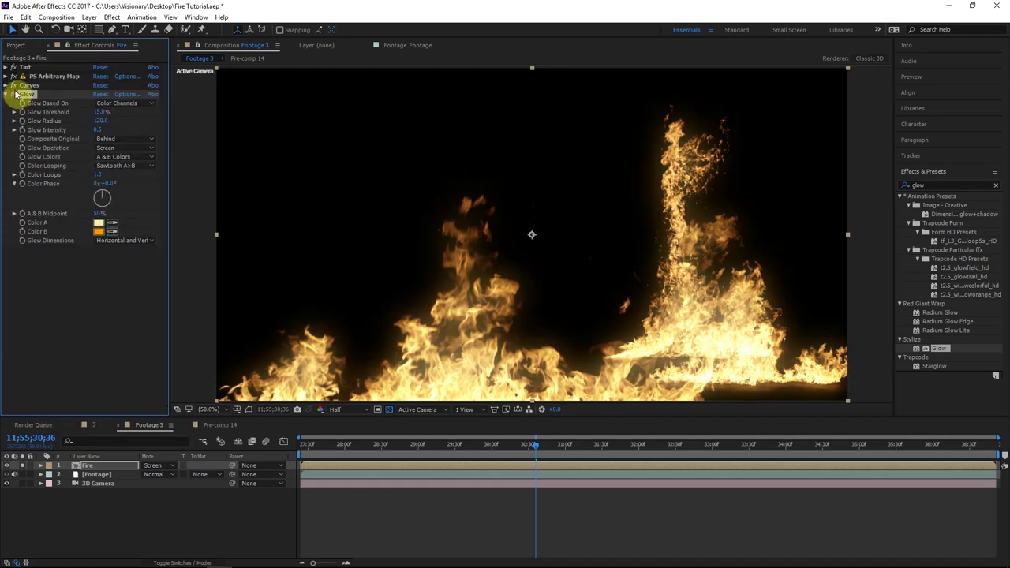
click(17, 46)
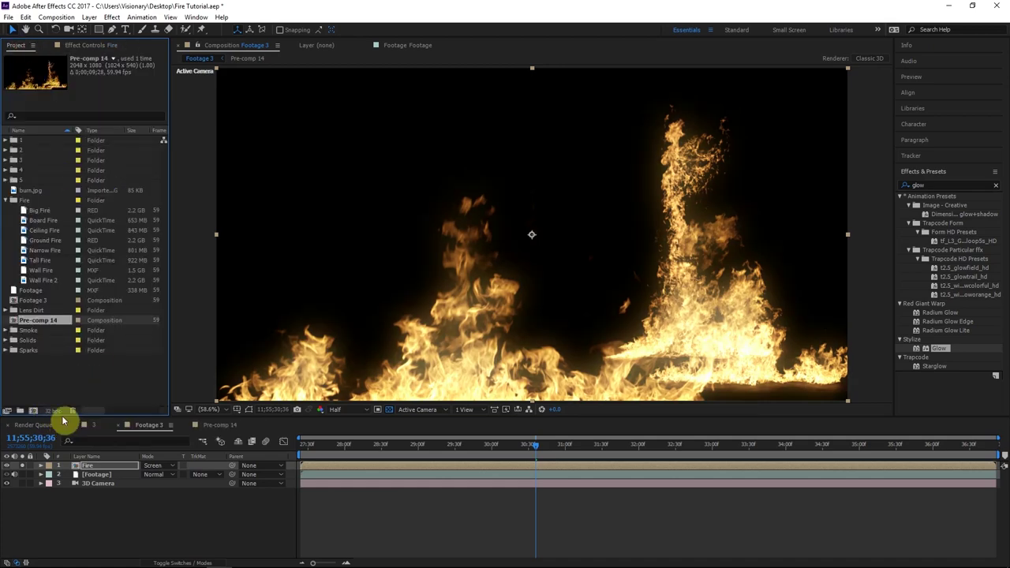
click(91, 44)
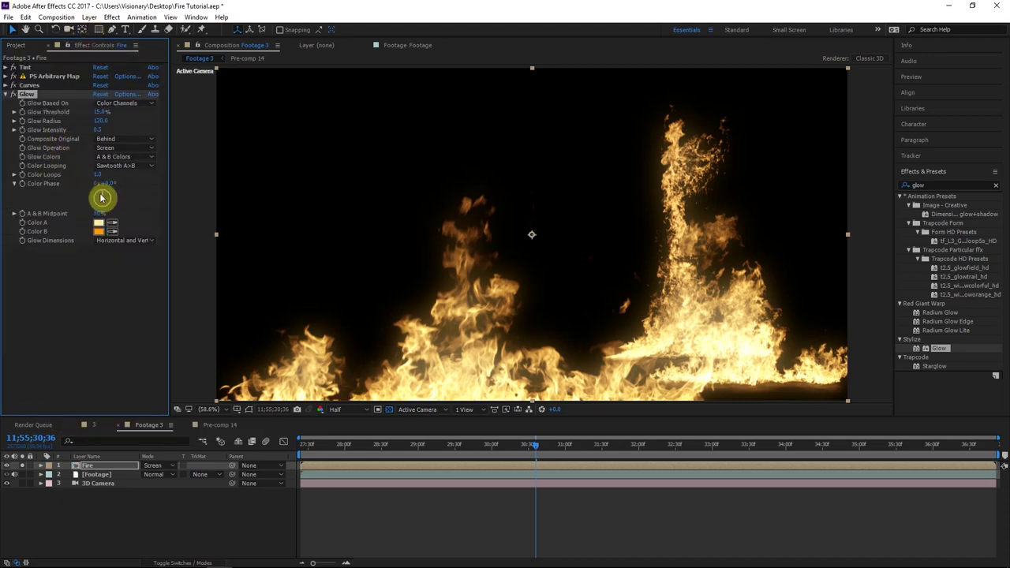
Step: Set the Glow's Color B to the deeper orange FF8400 and its Glow Intensity to 0.5
click(98, 231)
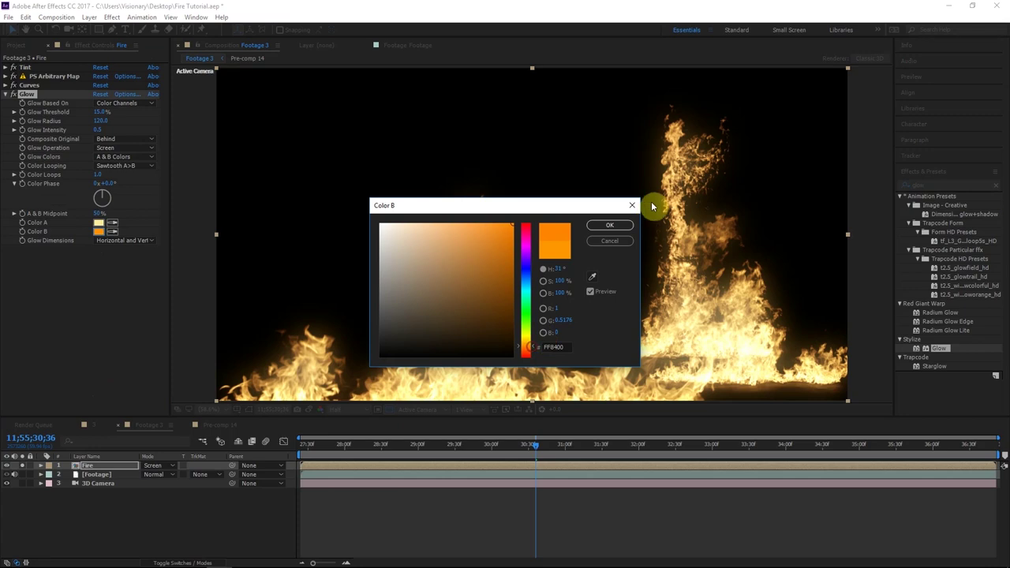
click(612, 227)
click(103, 130)
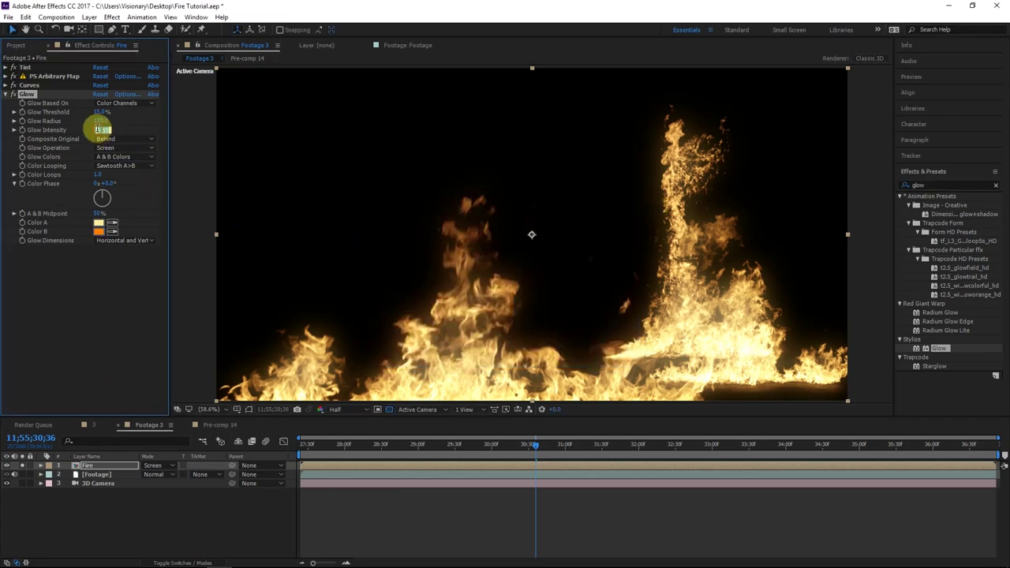
click(101, 318)
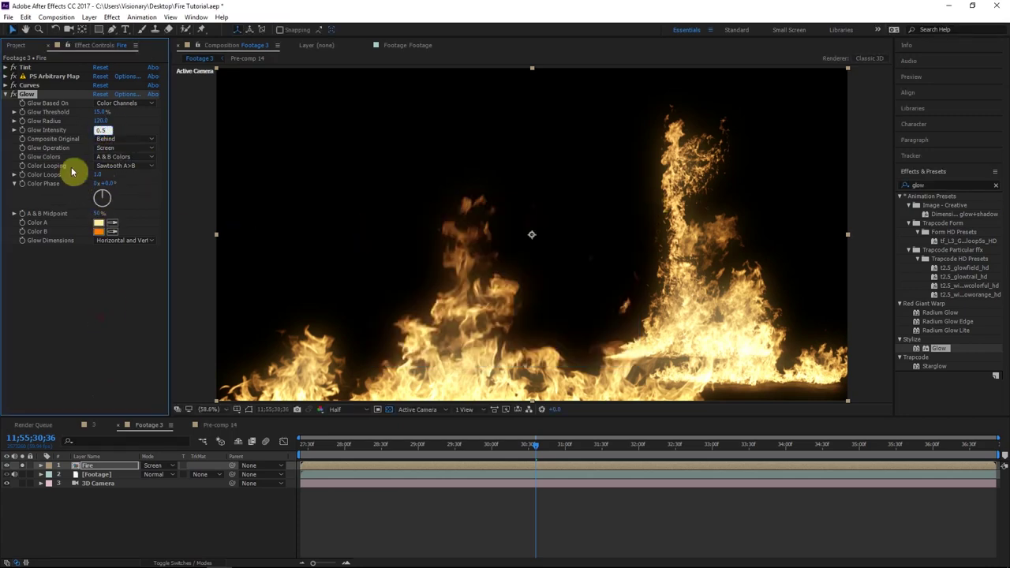
Step: Duplicate the Glow effect on the Fire layer and set the duplicate's Glow Radius to 600
click(34, 95)
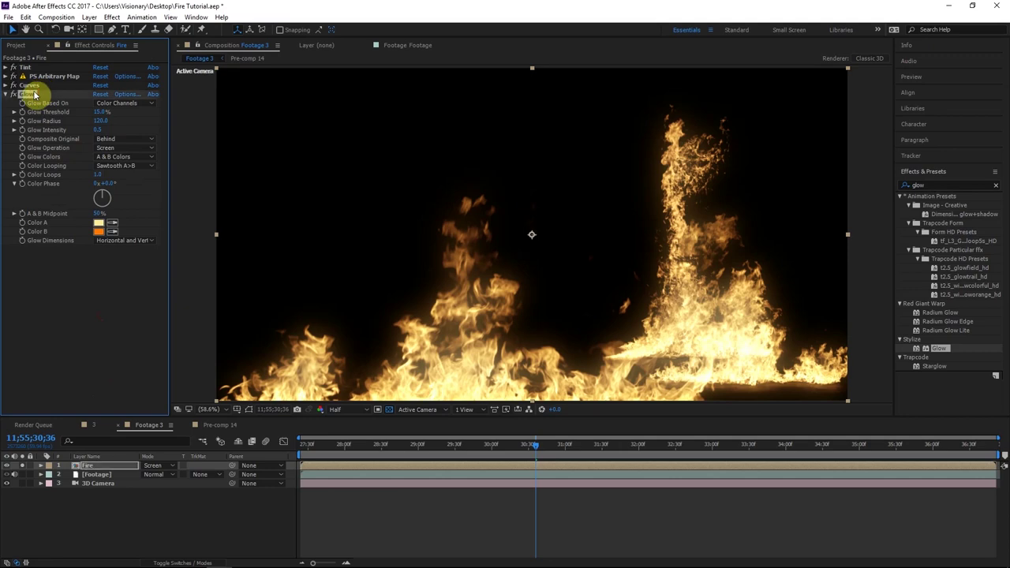
key(ctrl+d)
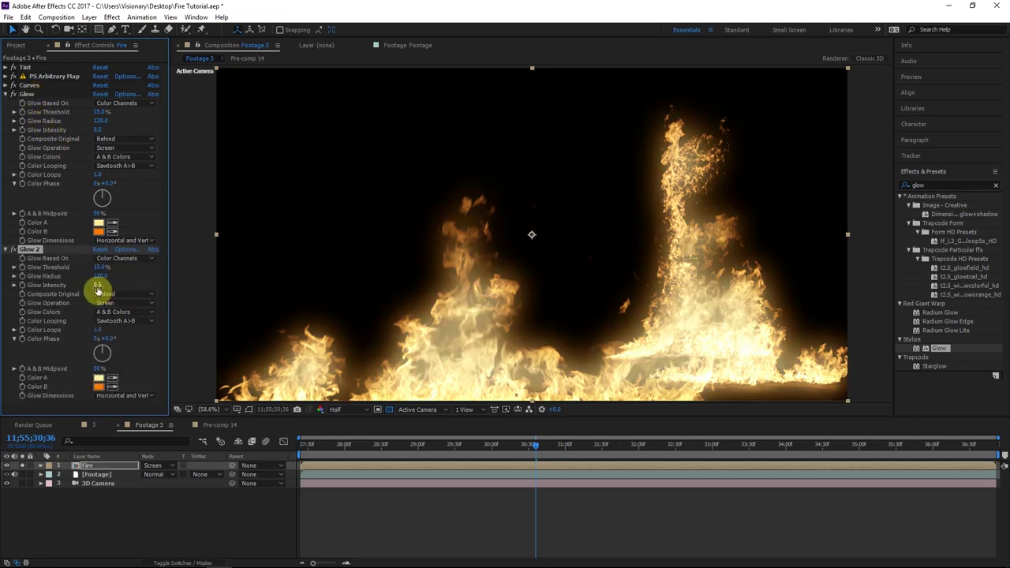
click(103, 276)
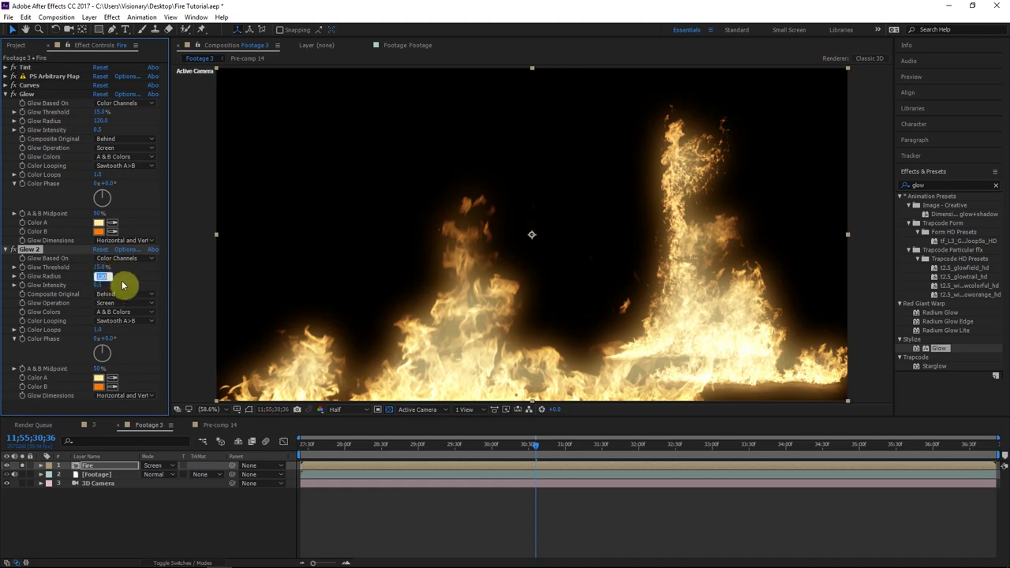
text(600)
key(Return)
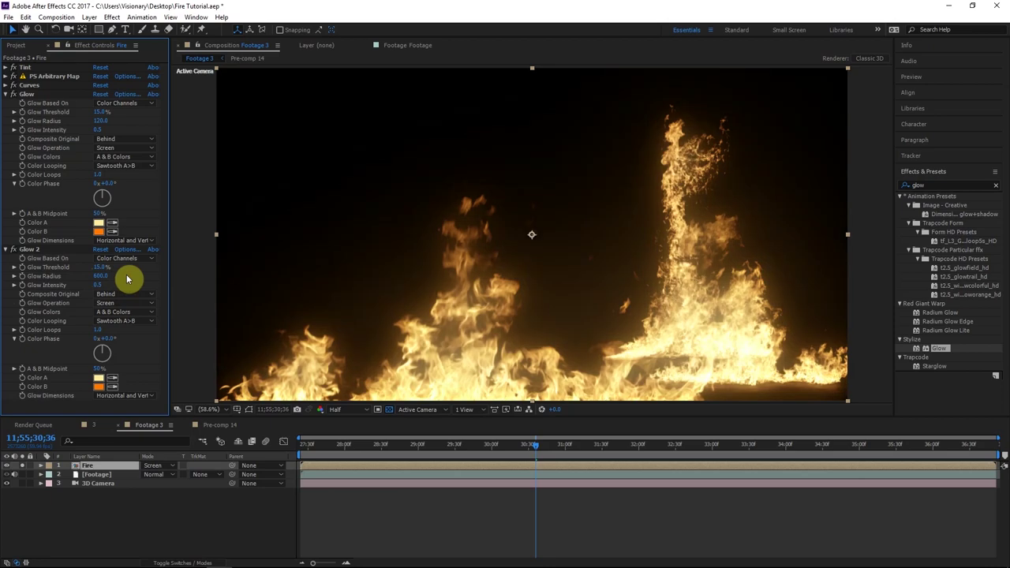
Step: Change Glow 2's Color A to a golden yellow and its Color B to the orange FF6600
click(13, 249)
click(97, 377)
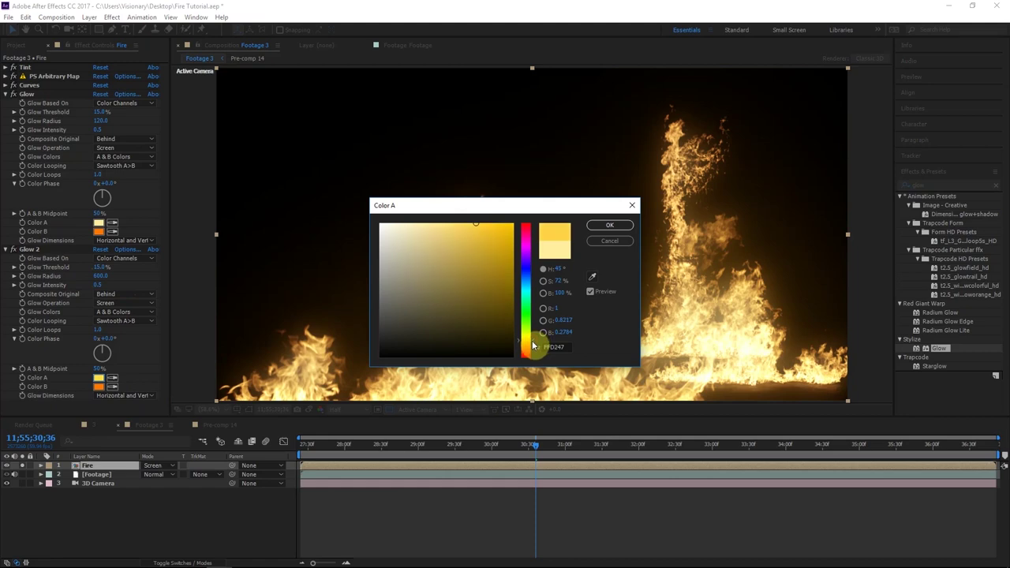
click(608, 227)
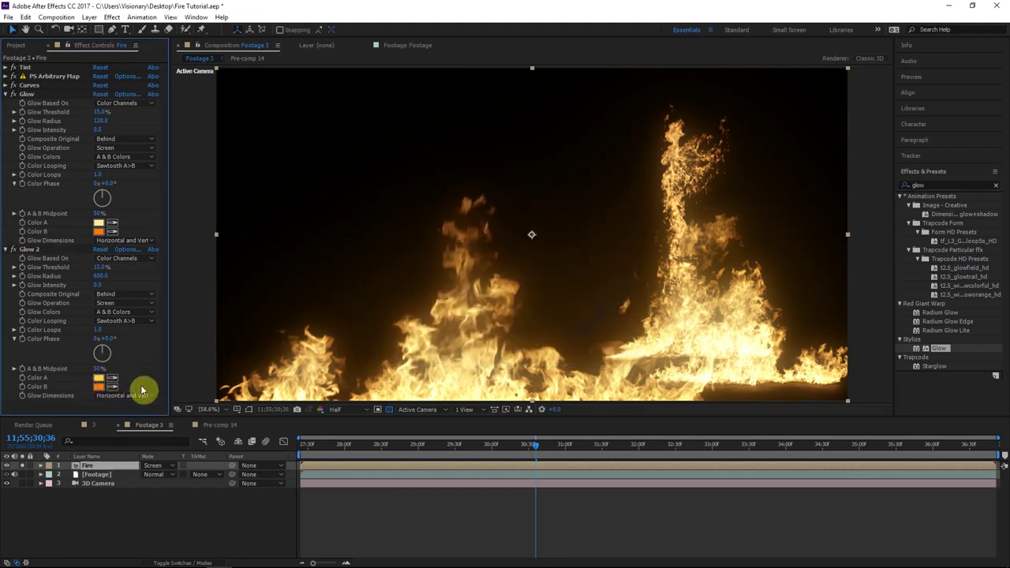
click(97, 388)
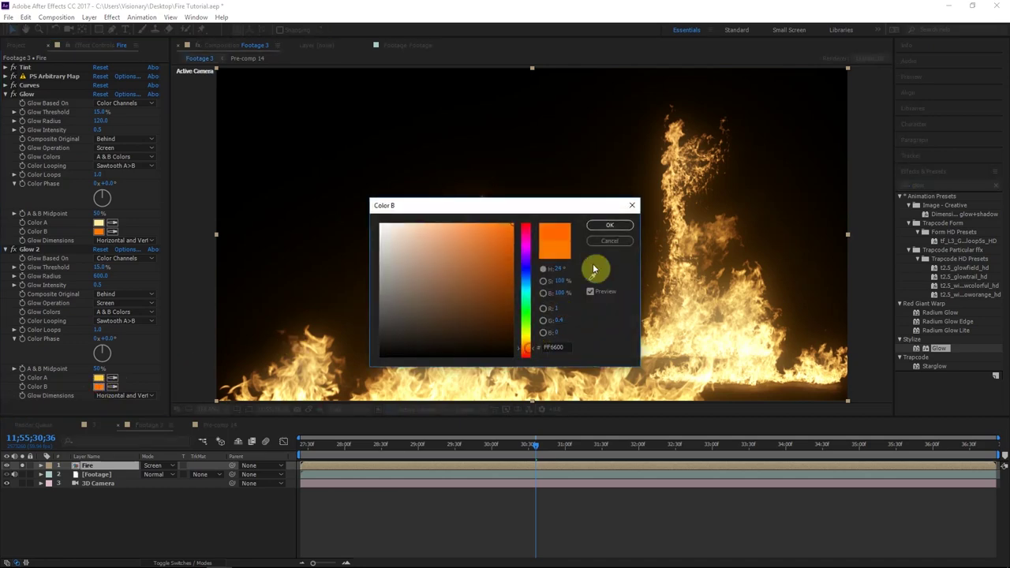
click(608, 225)
click(24, 250)
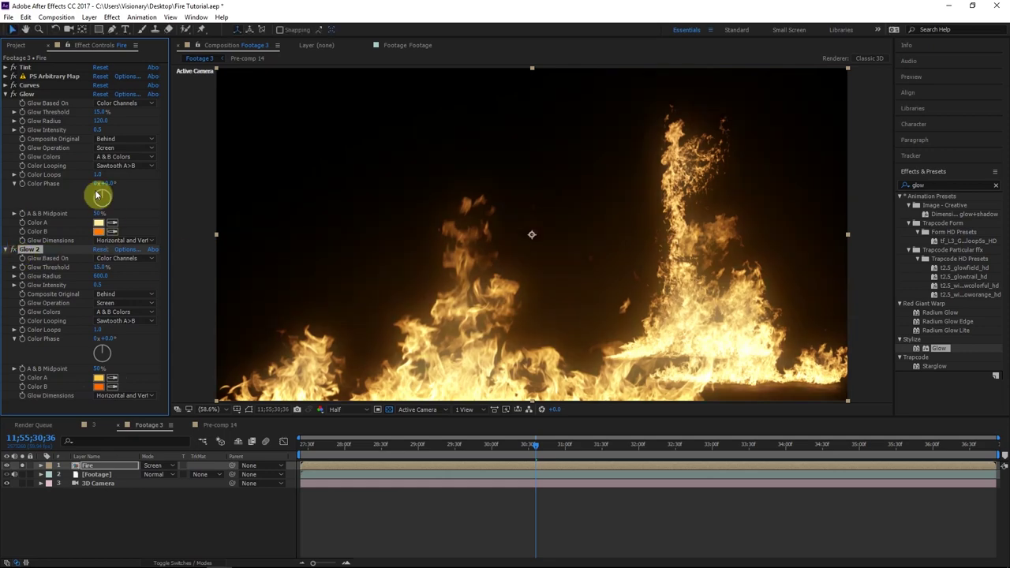
click(41, 95)
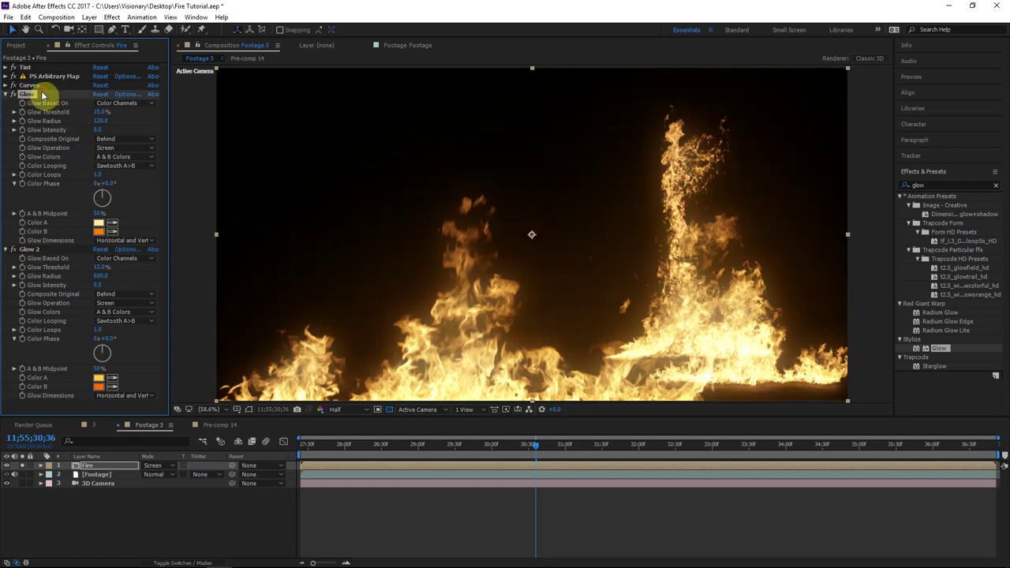
click(31, 249)
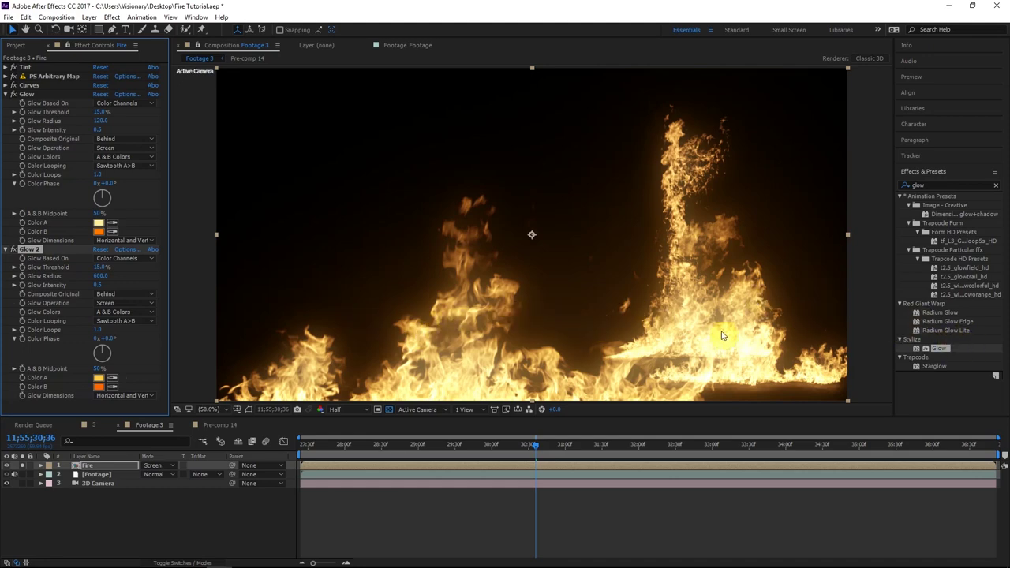
Step: Add a fresh Glow effect below Glow 2 on the Fire layer and set its Glow Threshold to 90%
scroll(737, 349, up, 1)
drag(737, 349, 524, 218)
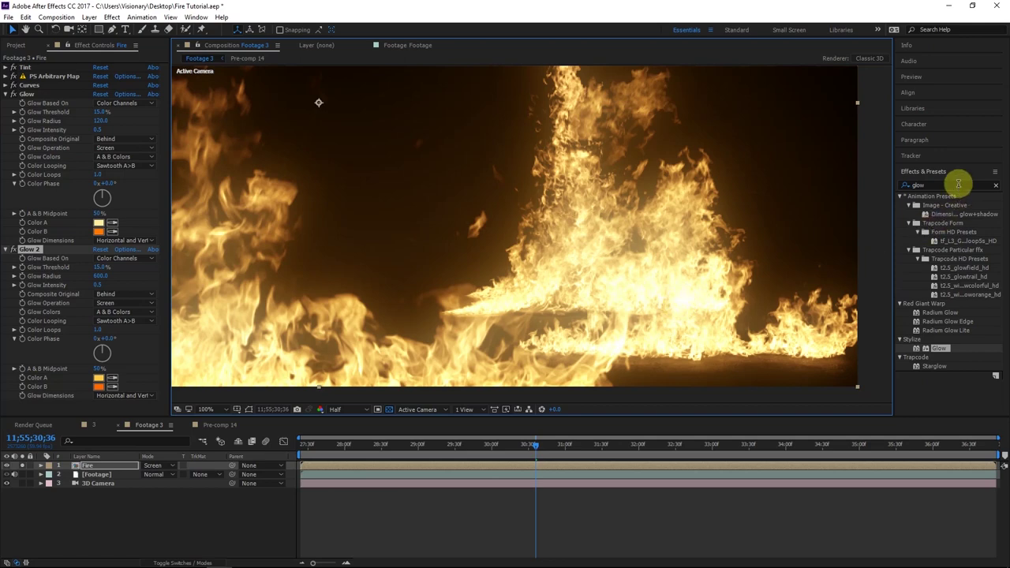
drag(939, 348, 103, 356)
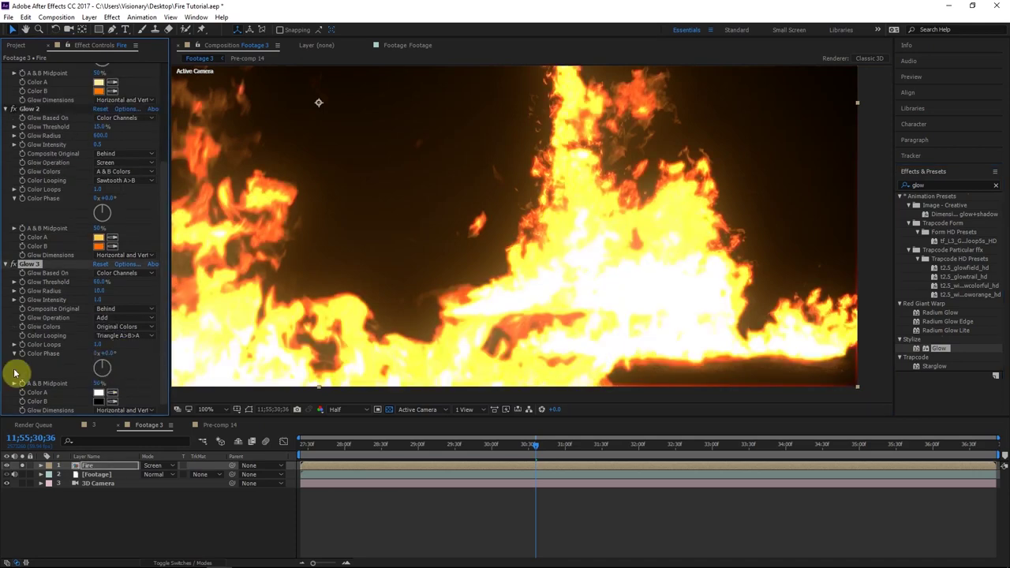
click(95, 282)
text(90)
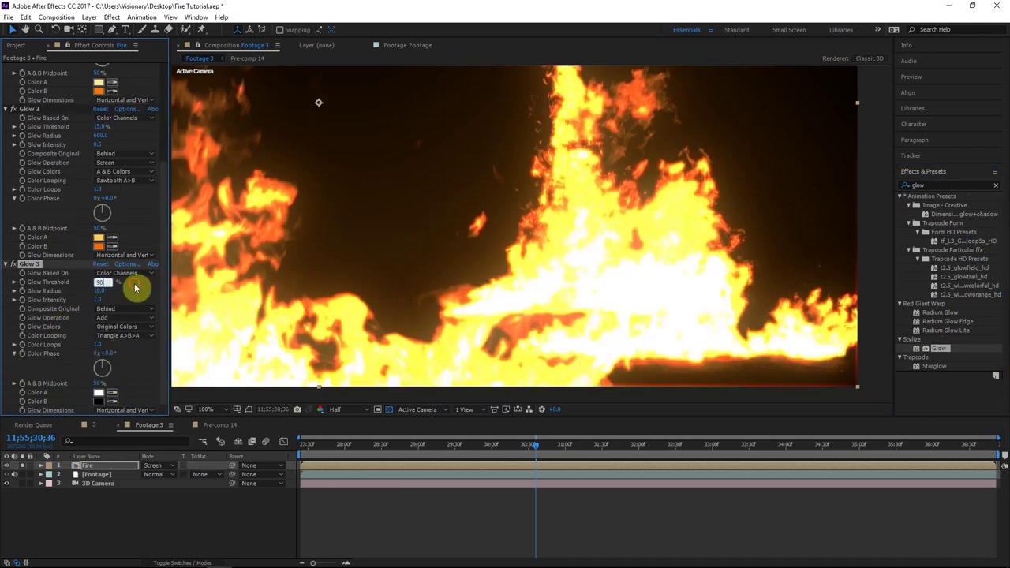
click(299, 296)
Step: Set Glow 3's Glow Radius to 80 and its Glow Operation to Screen
mouse_move(95, 290)
mouse_down()
mouse_move(63, 289)
mouse_move(104, 292)
mouse_up()
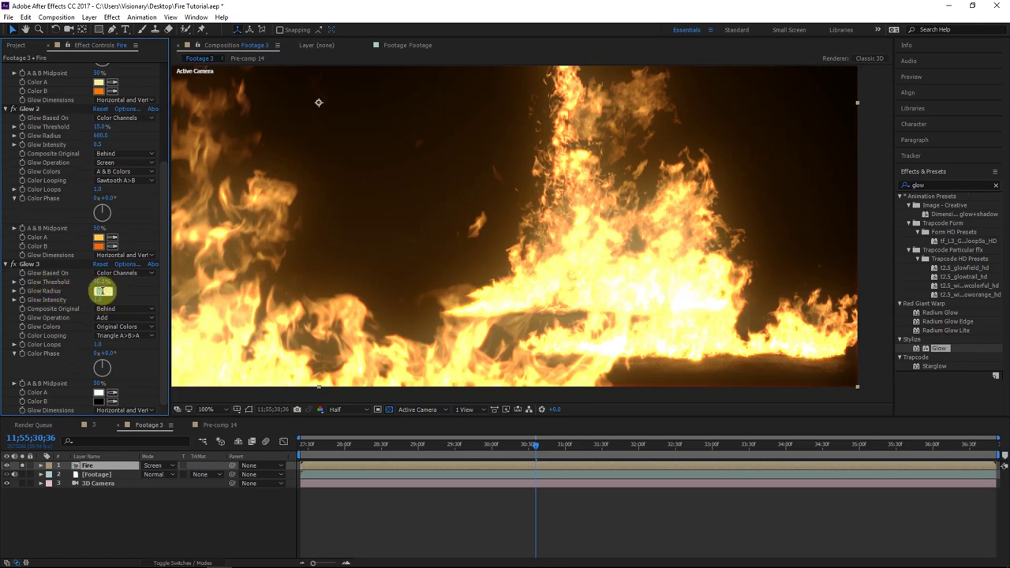
text(90)
key(Return)
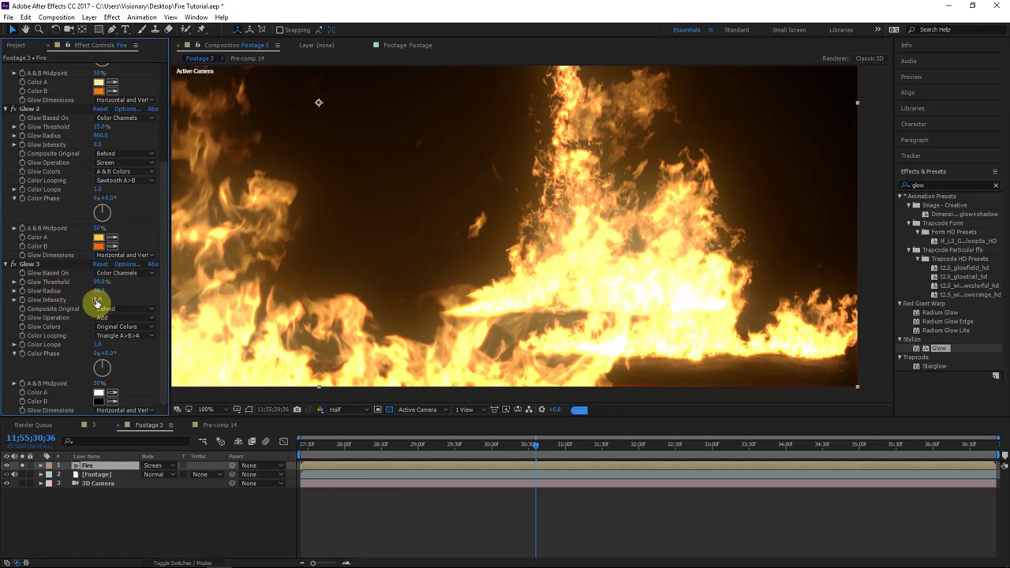
click(122, 318)
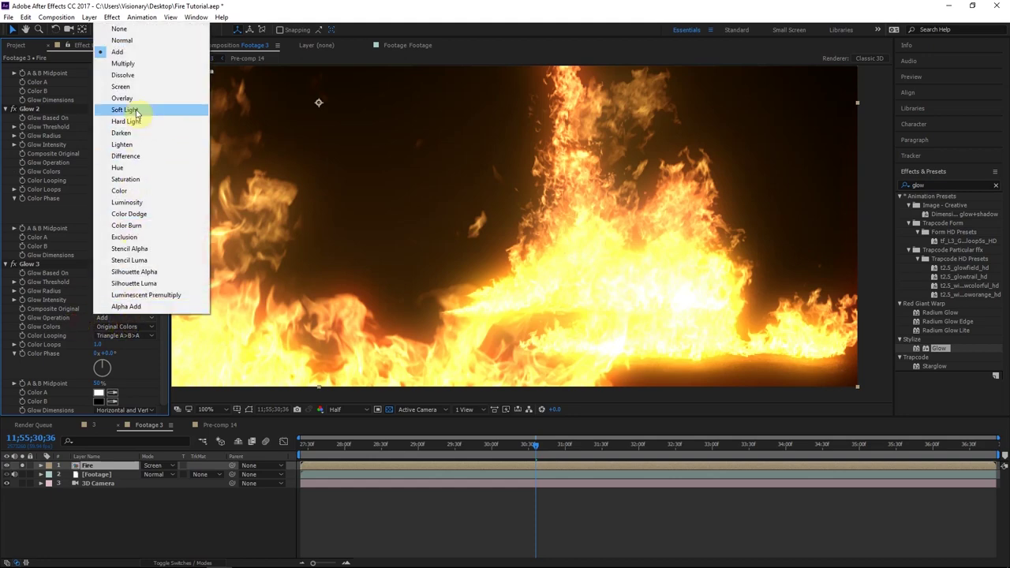
click(122, 86)
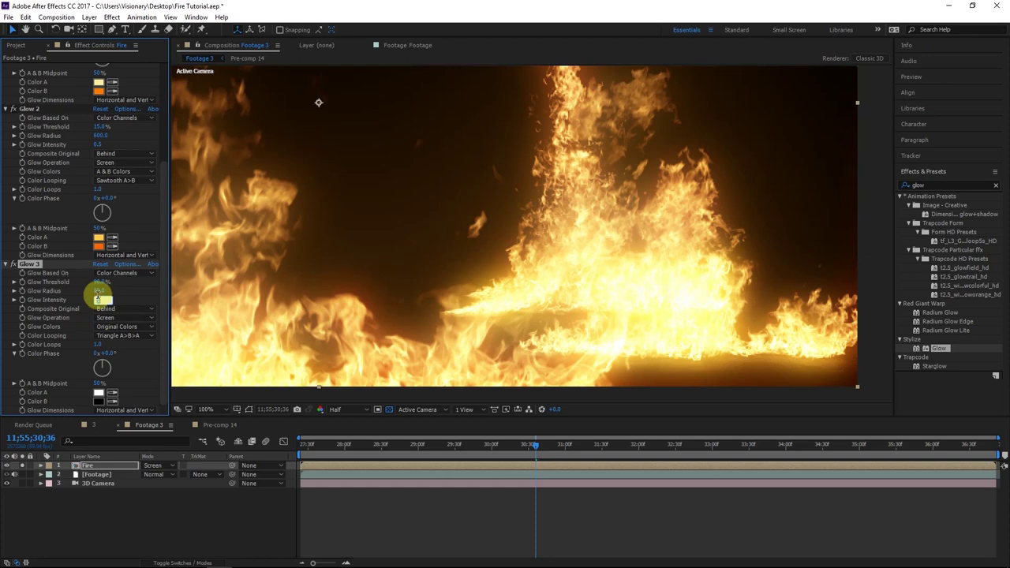
Step: Set Glow 3's Glow Intensity to 0.5 and compare the flames with the effect off and on
click(101, 300)
text(.5)
click(137, 300)
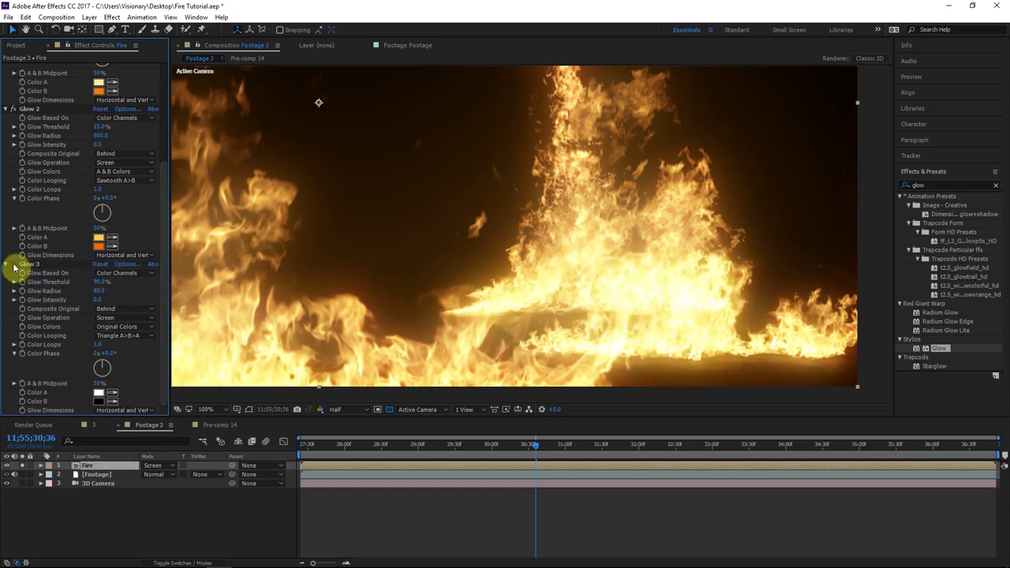
click(14, 264)
scroll(610, 290, down, 4)
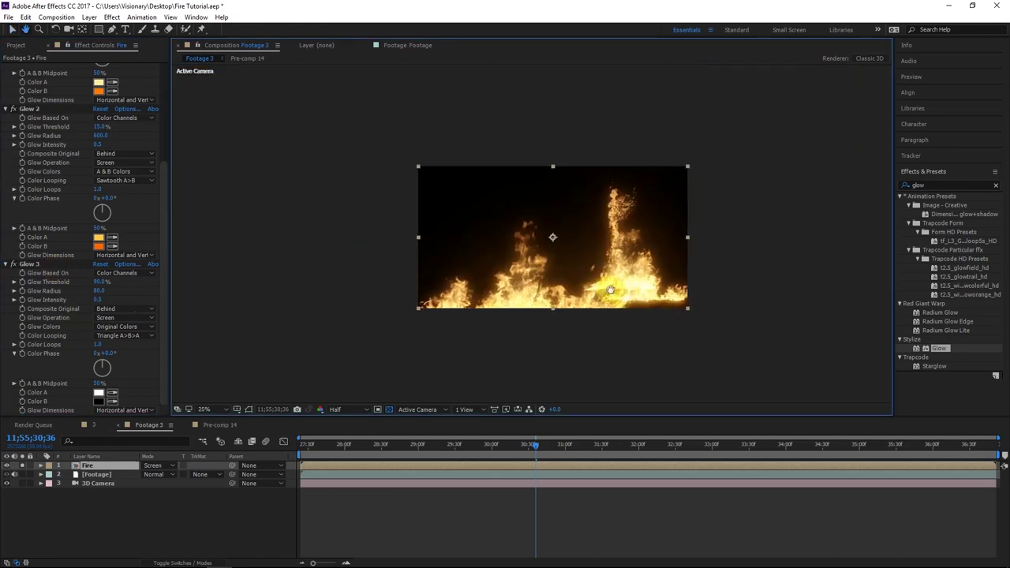
scroll(610, 291, up, 2)
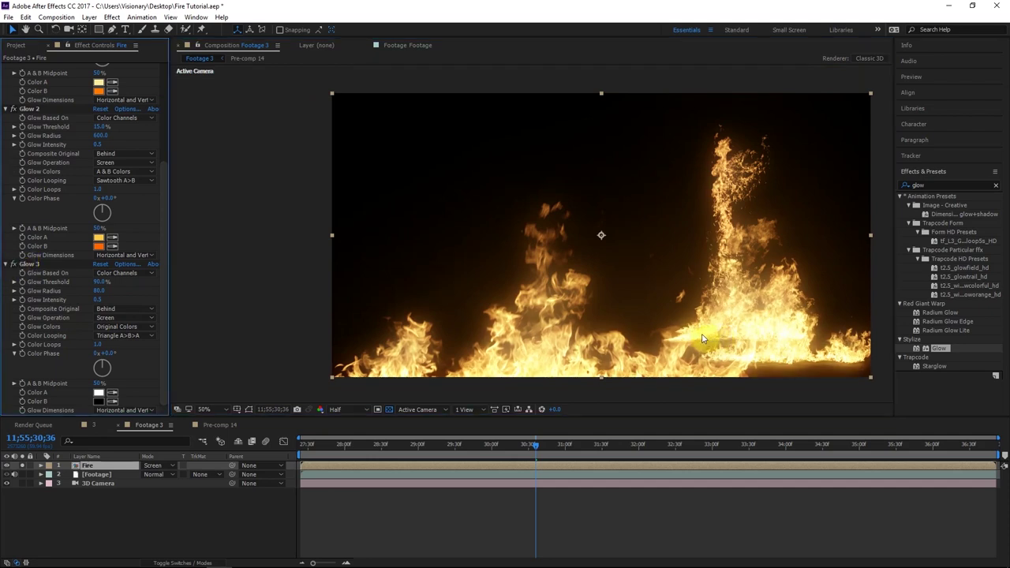
Step: Turn off Solo on the Fire layer and compare its effects off and on, both isolated and over the footage
click(178, 559)
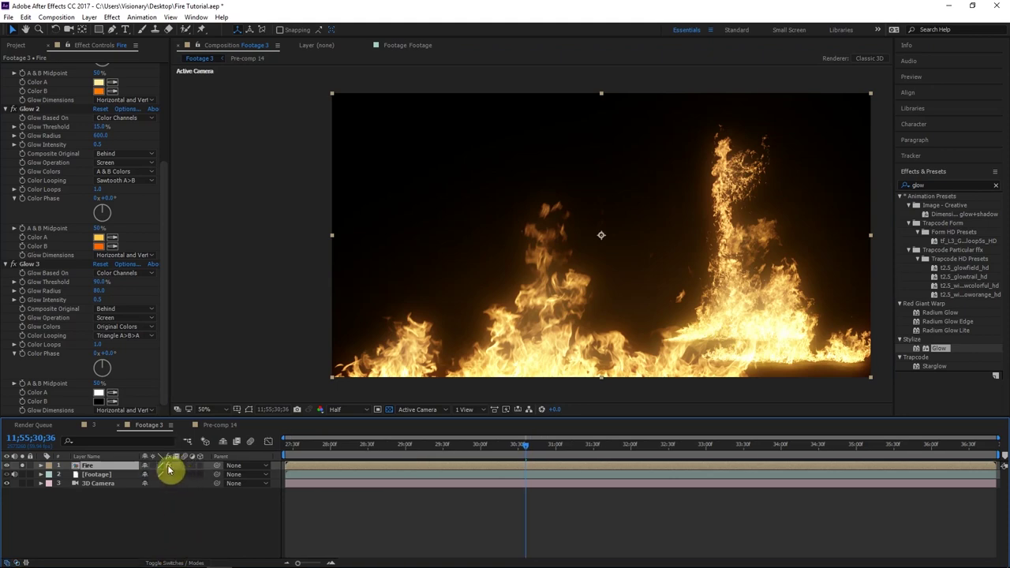
click(168, 471)
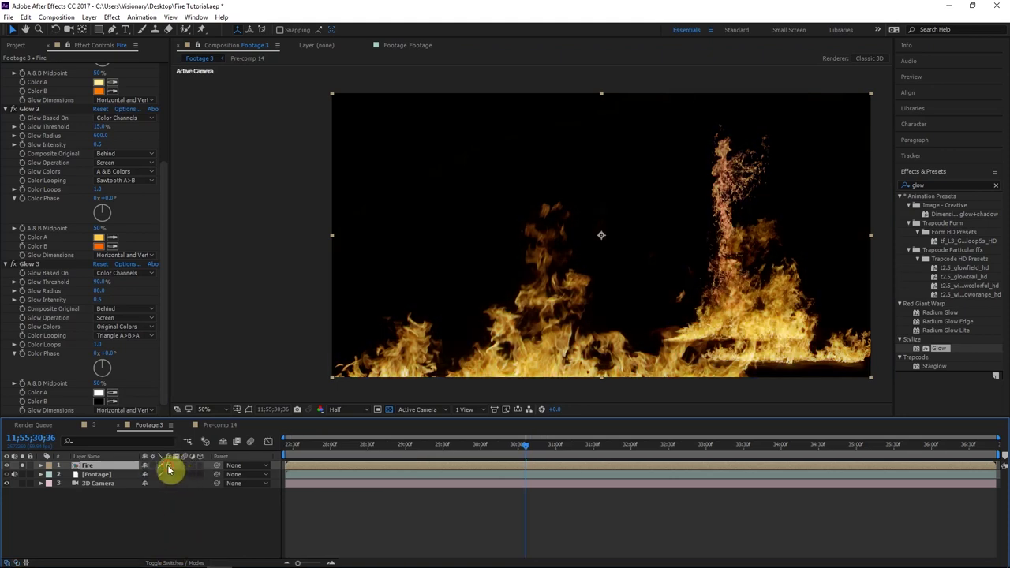
click(168, 470)
click(26, 469)
click(24, 468)
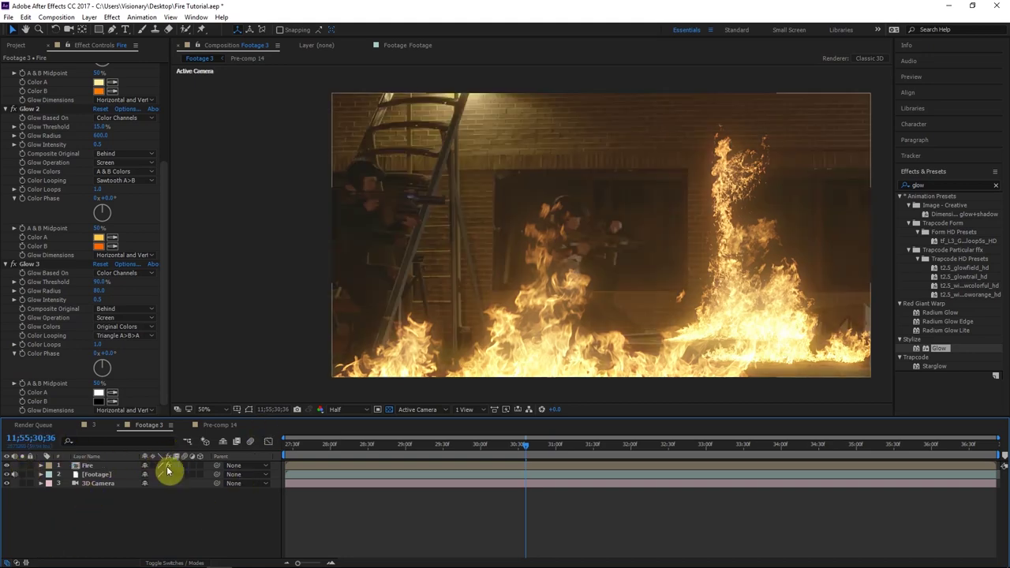
click(168, 468)
click(167, 467)
Step: Apply Camera Lens Blur to the topmost Ground Fire layer inside the Fire pre-comp, checking that layer soloed
click(87, 466)
double_click(93, 467)
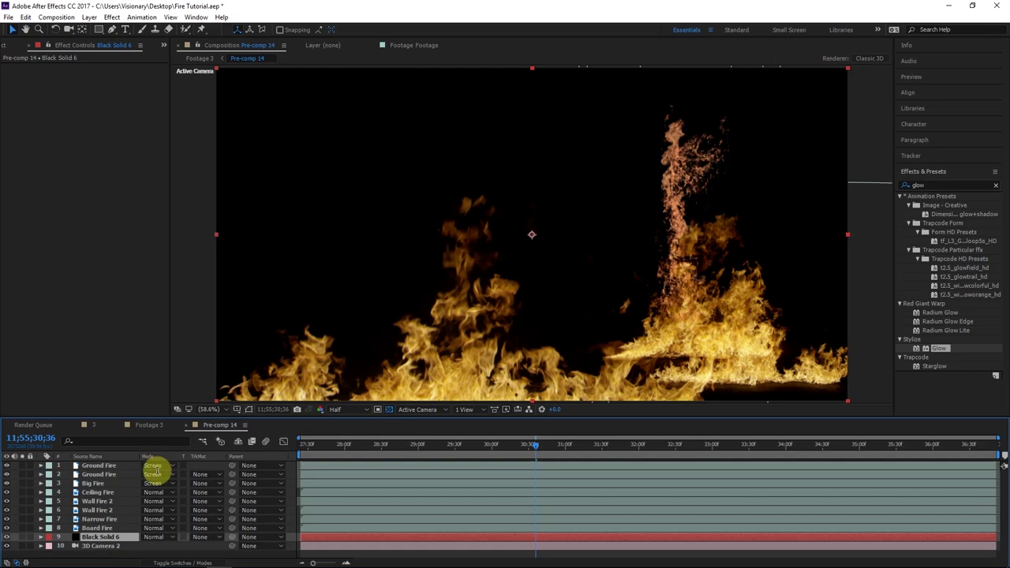
click(97, 466)
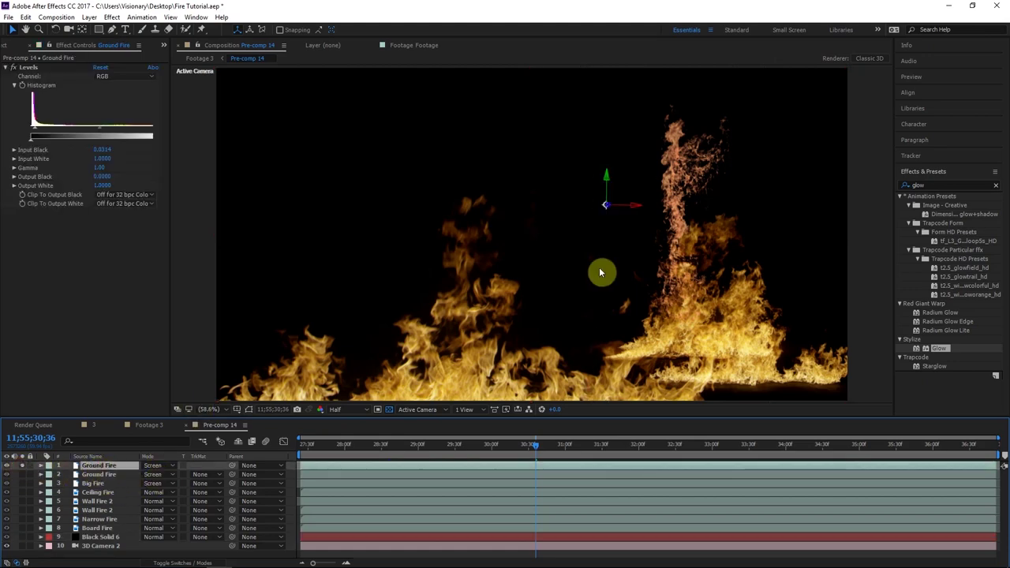
click(936, 184)
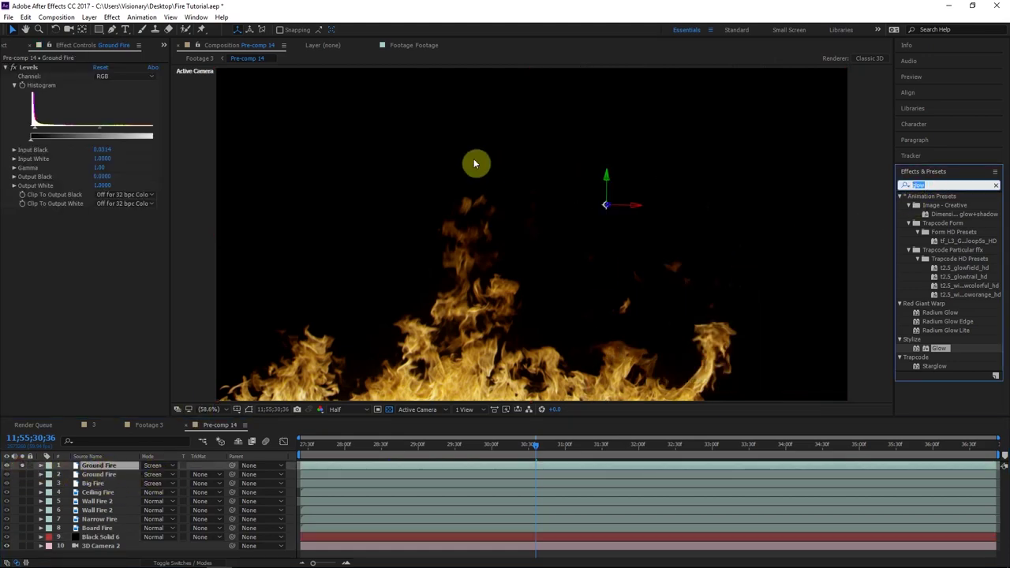
text(camera)
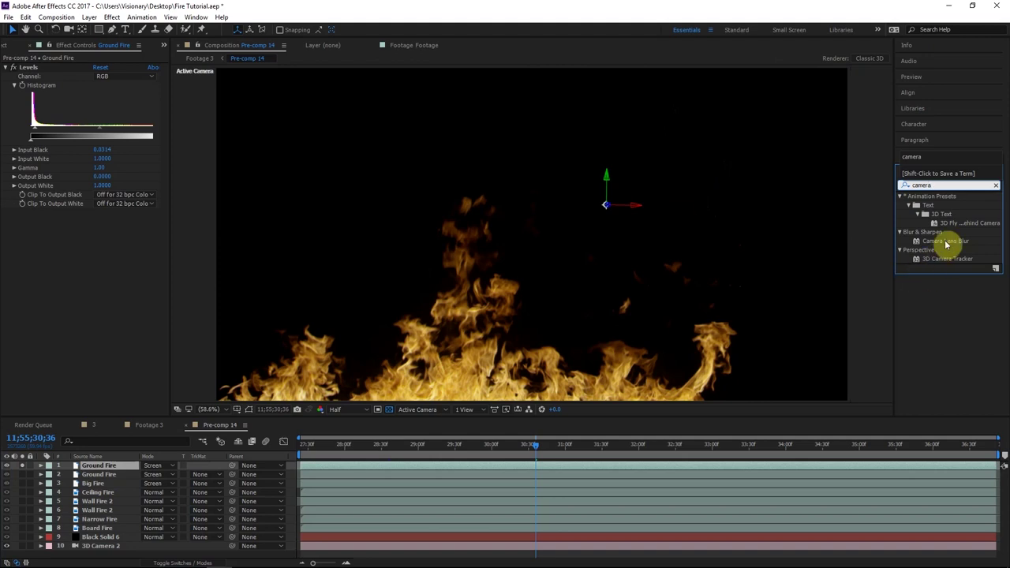
double_click(946, 240)
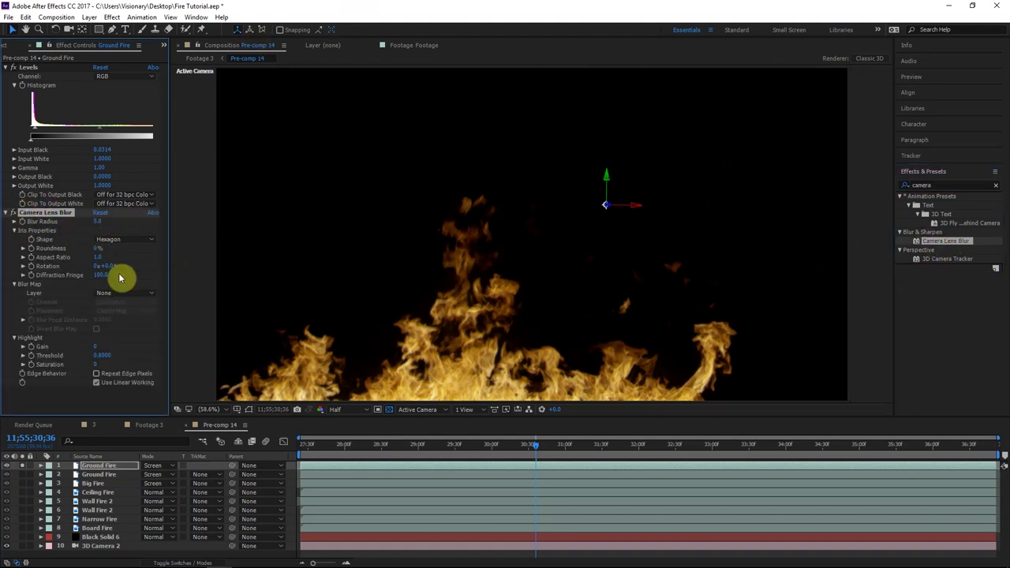
click(22, 464)
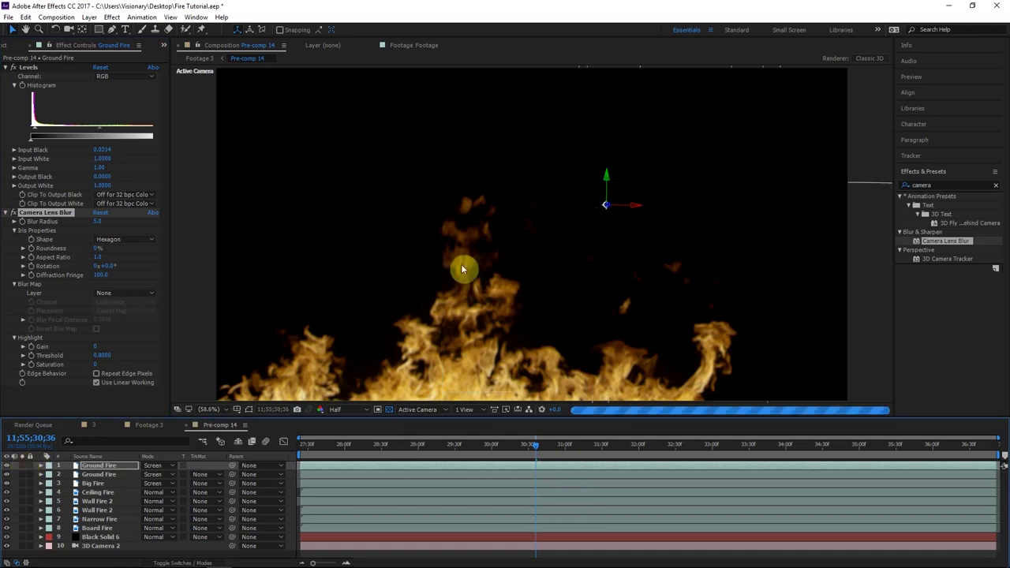
Step: Return to the Footage 3 composition and set the preview resolution to Full to inspect the flames up close
click(199, 58)
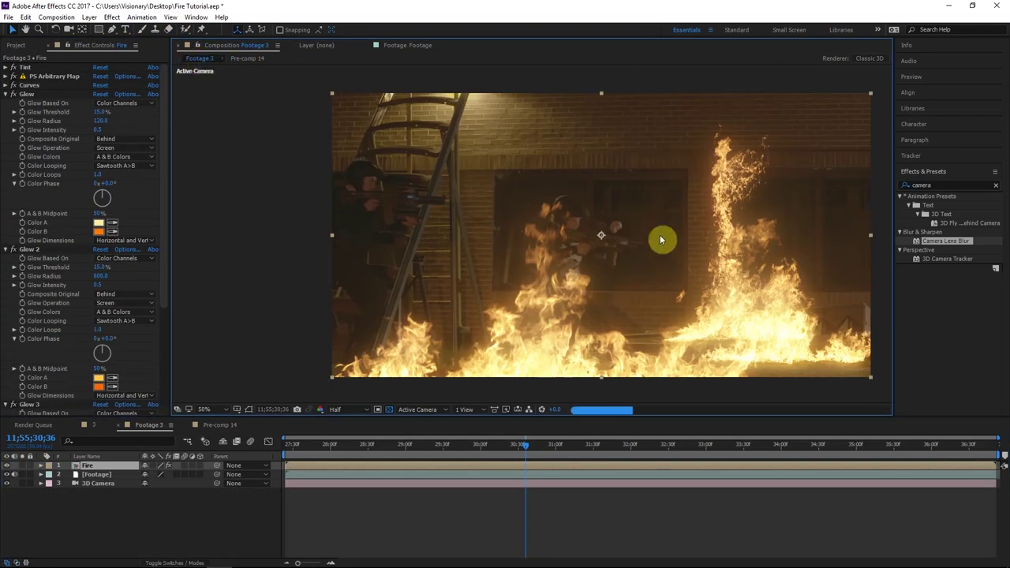
click(347, 409)
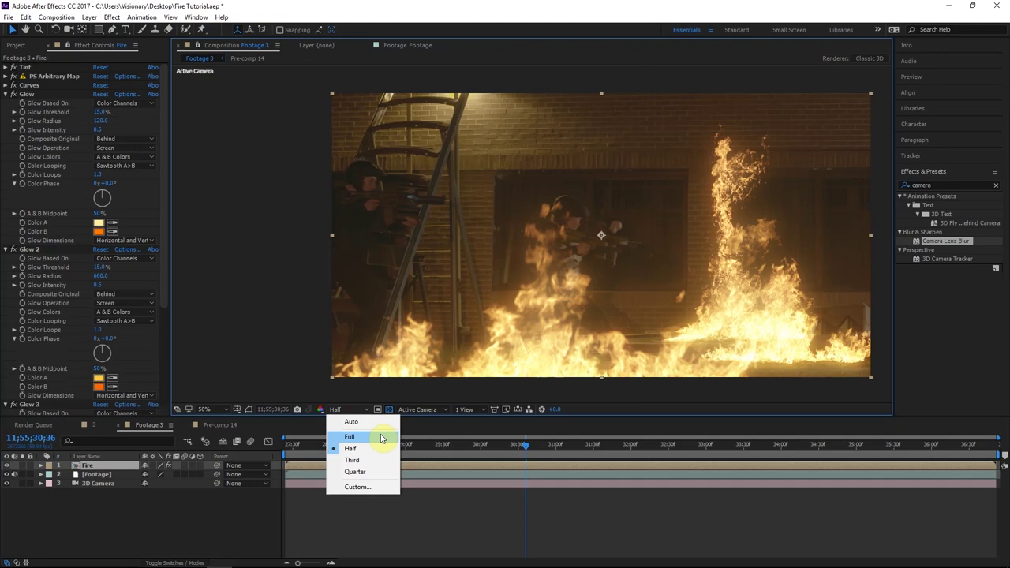
click(382, 438)
scroll(789, 233, up, 2)
drag(721, 234, 492, 282)
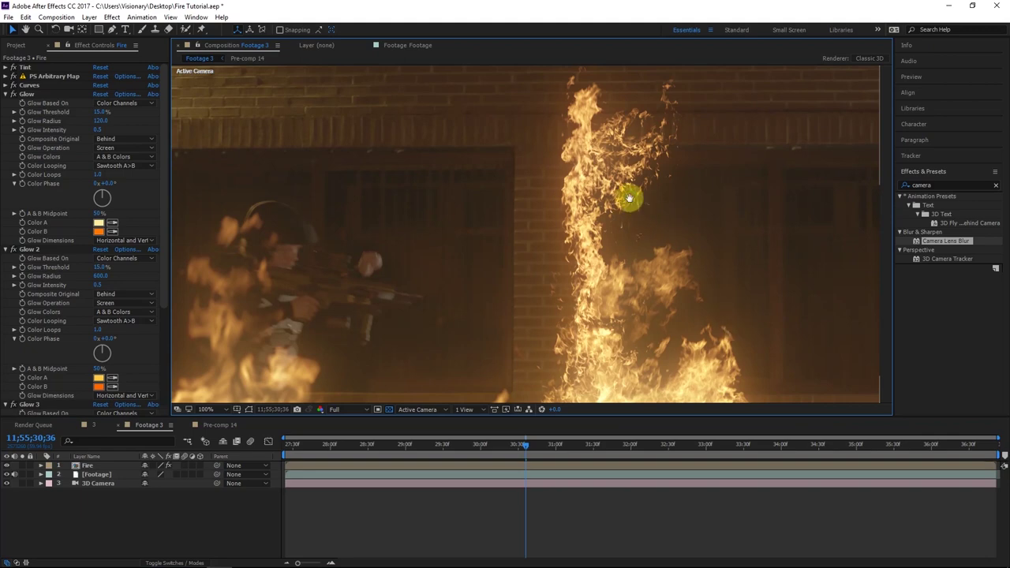
Step: Add Camera Lens Blur to the Fire layer with a Blur Radius of 0.7
click(87, 466)
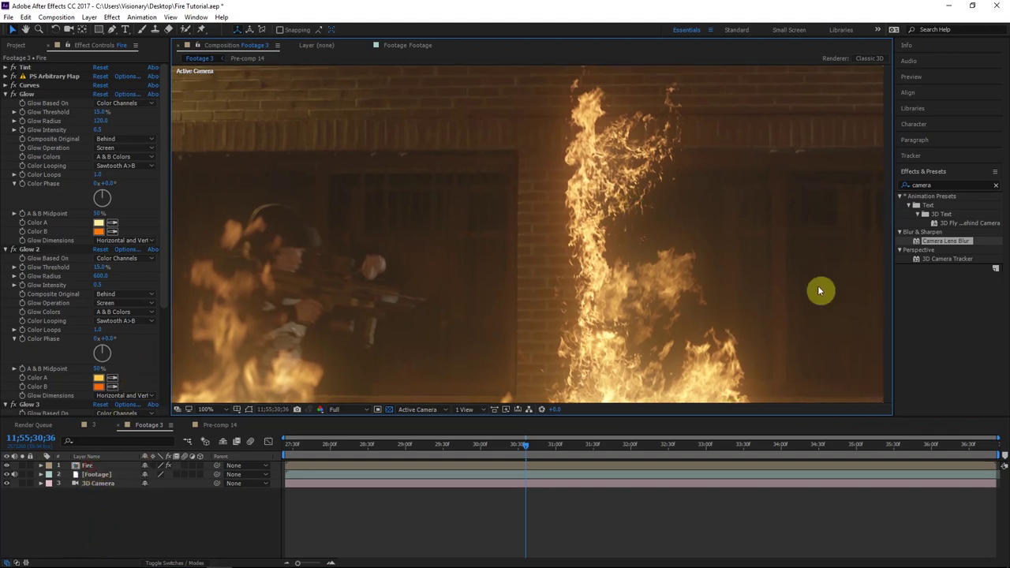
double_click(946, 242)
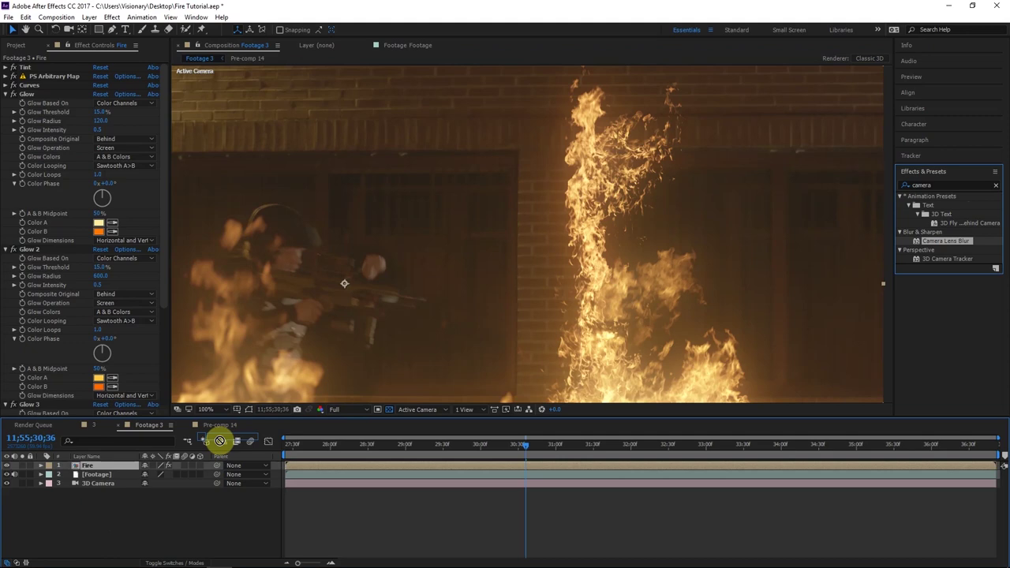
click(59, 246)
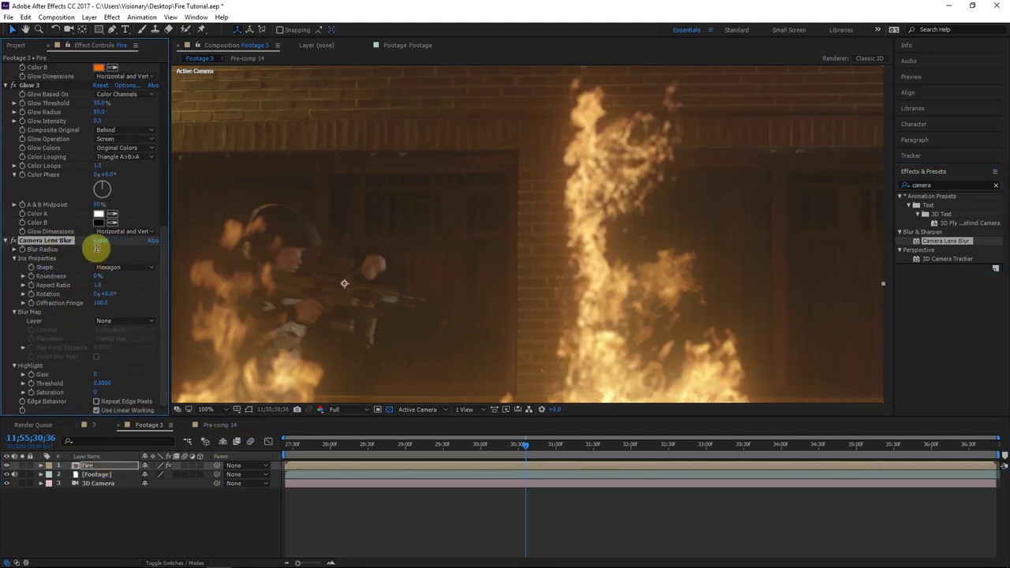
text(.7)
click(7, 250)
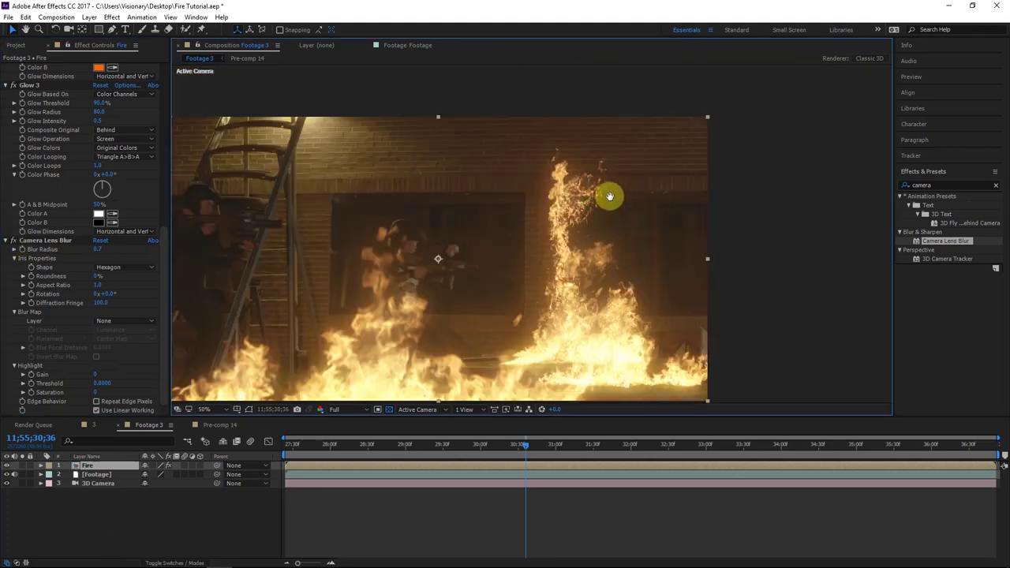
drag(610, 196, 631, 190)
Step: Move Camera Lens Blur between Curves and the first Glow in the Fire layer's effect stack, then deselect the layer
drag(45, 241, 57, 72)
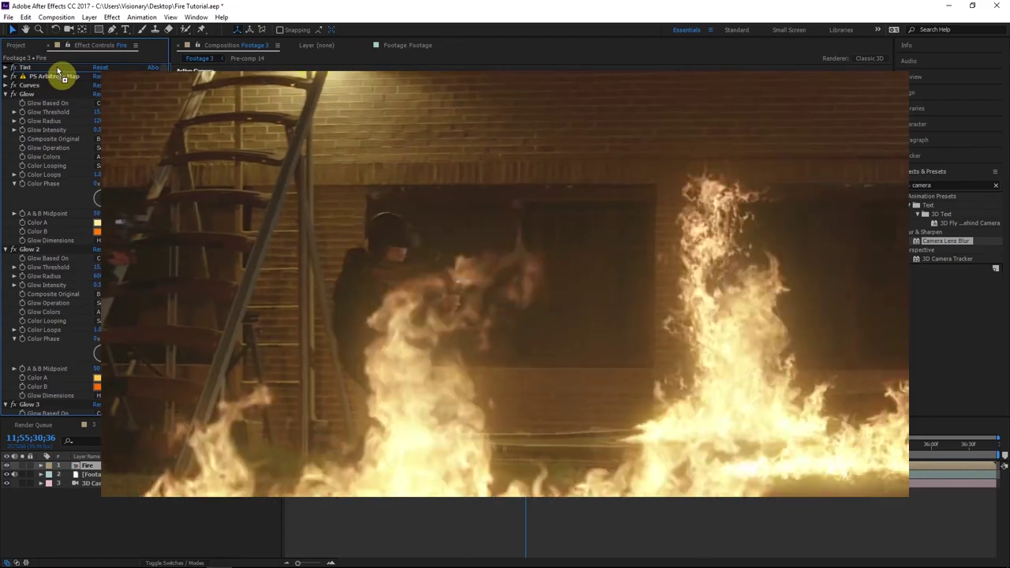
drag(58, 72, 57, 72)
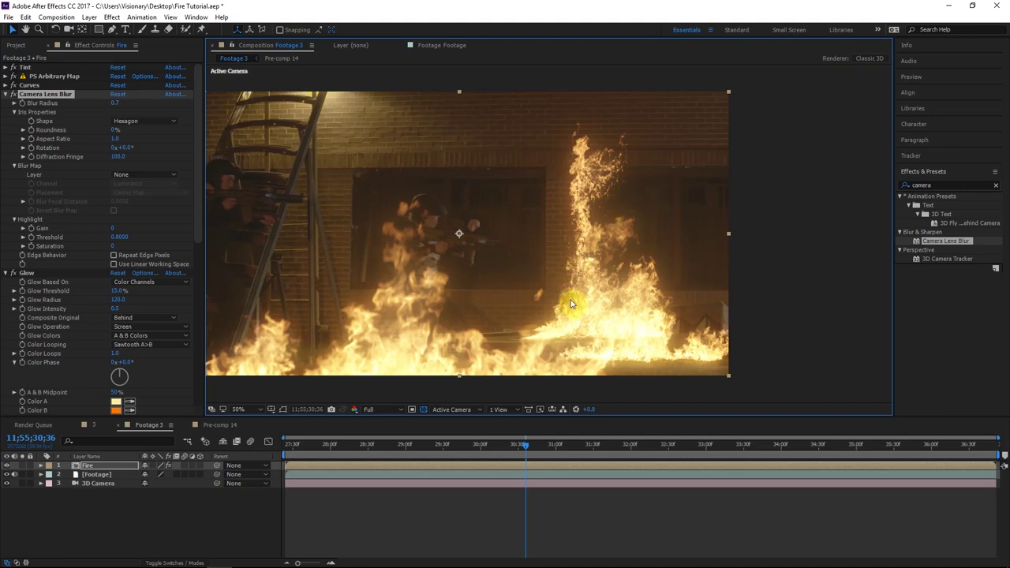
click(495, 497)
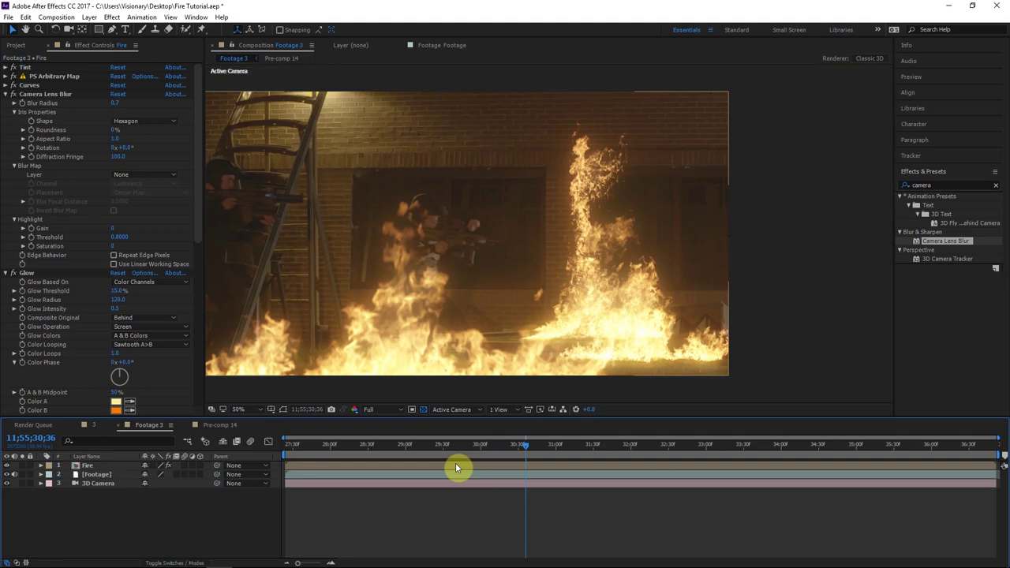
Step: Show the project's files and compare the shot with the Fire layer hidden and visible
click(492, 338)
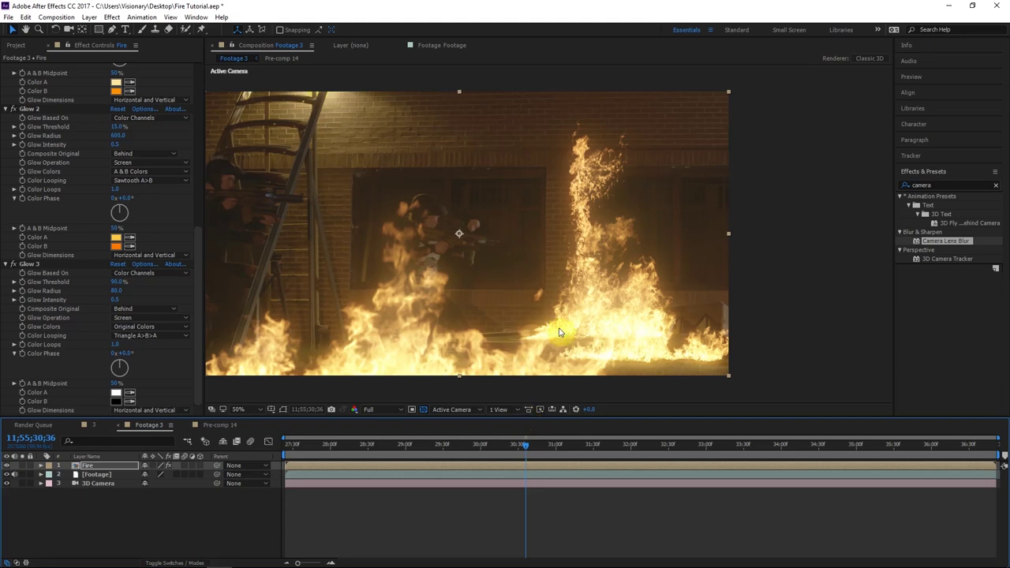
key(ctrl+shift+a)
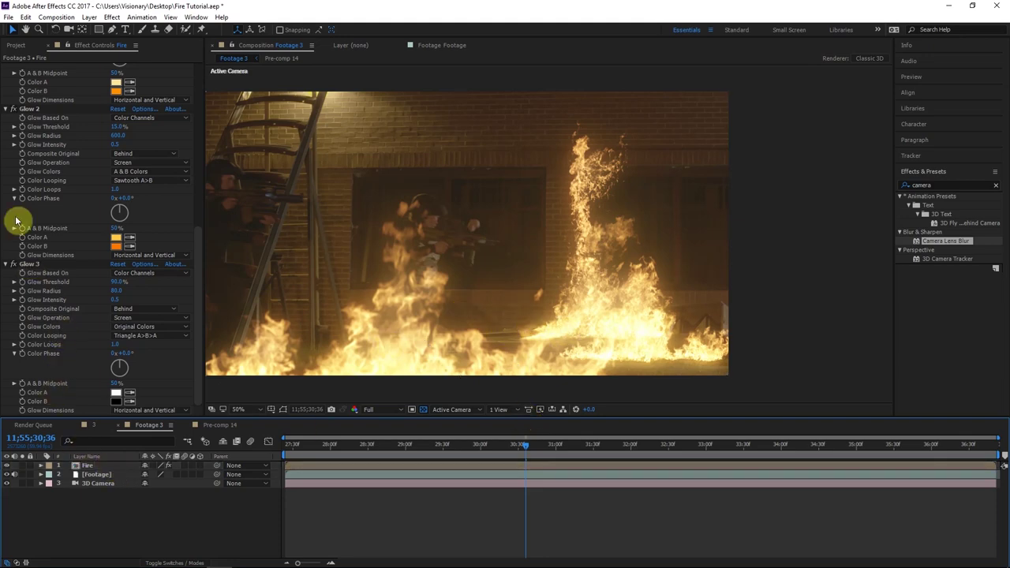
click(19, 45)
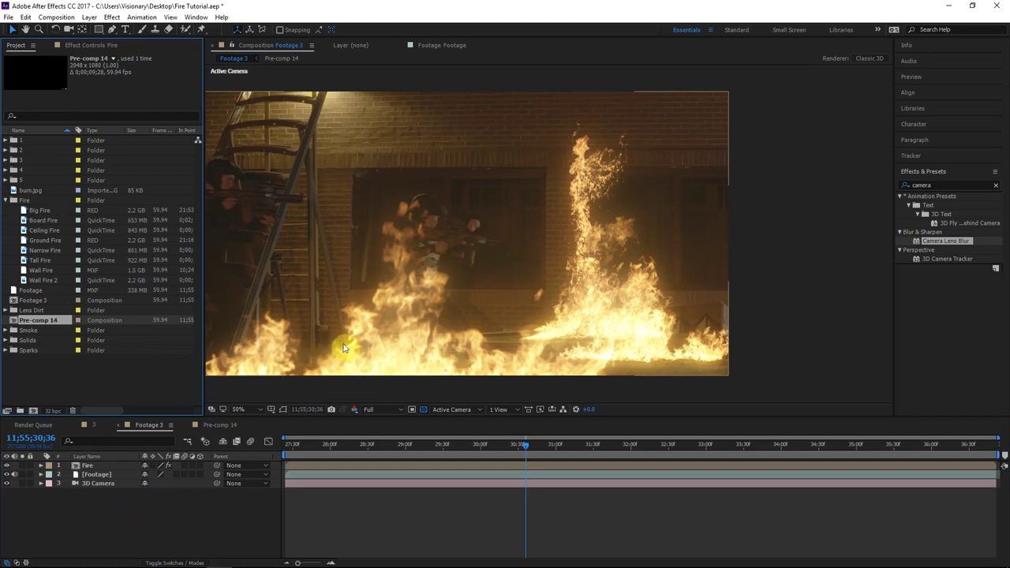
click(7, 466)
click(7, 465)
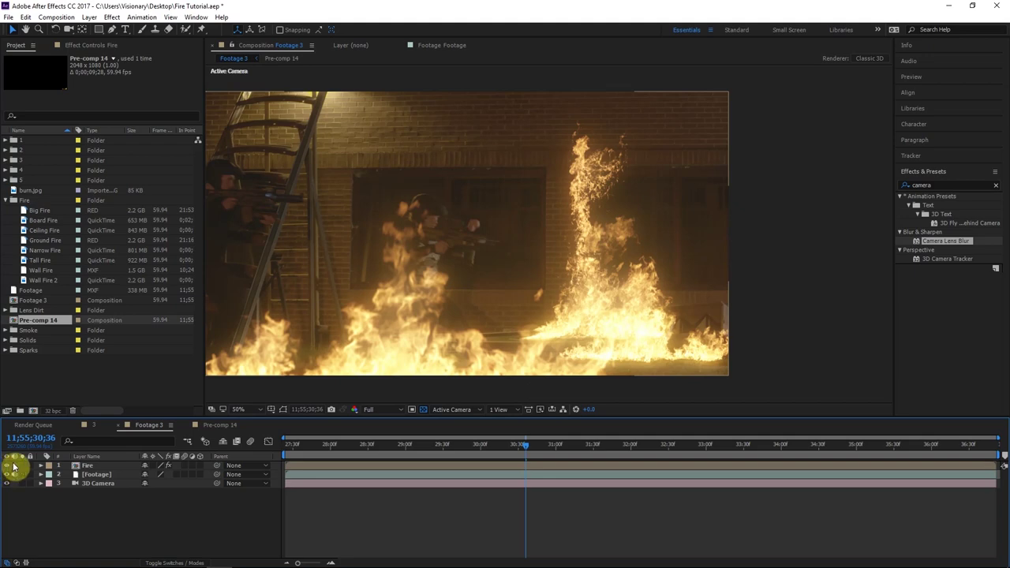
Step: Create an adjustment layer directly above the Footage layer and name it Origin Brightness
click(95, 475)
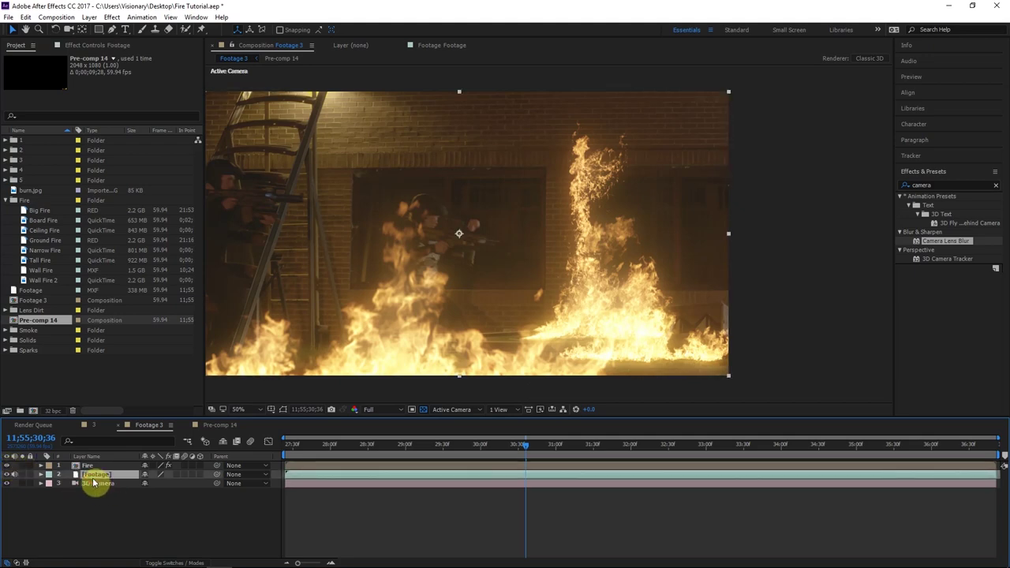
key(ctrl+alt+y)
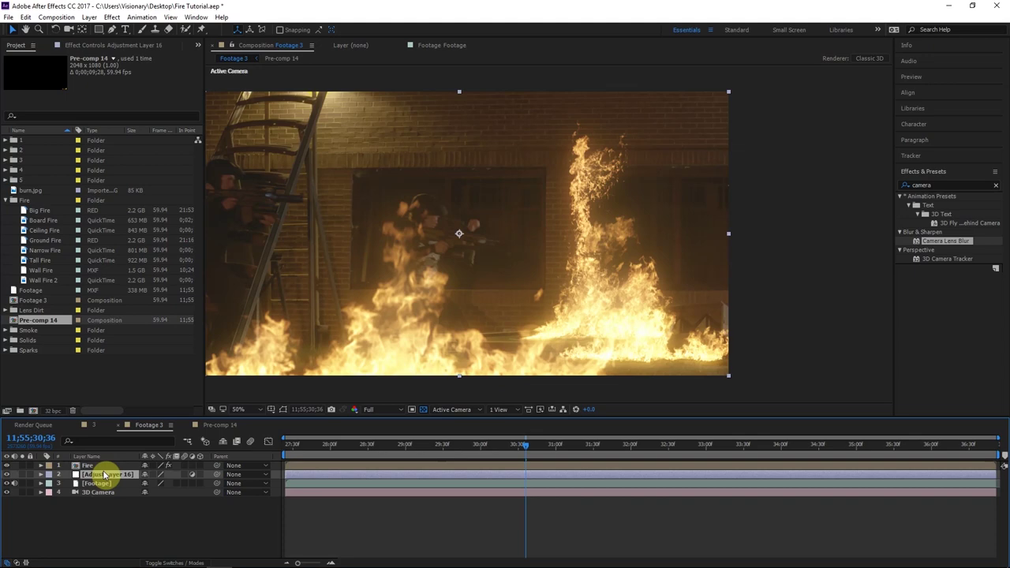
key(Return)
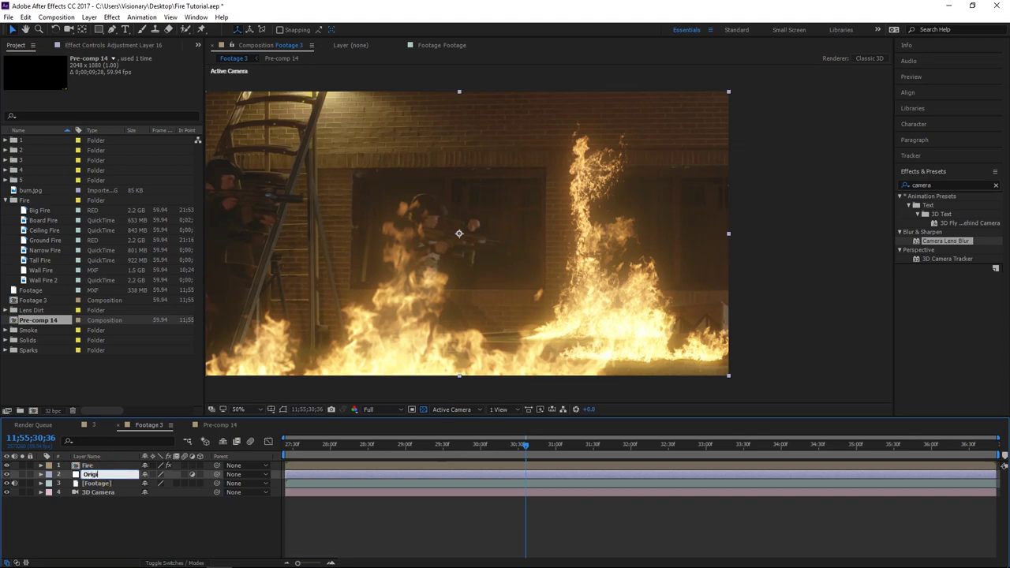
text(Origin Brightness)
key(Return)
Step: Make the Origin Brightness layer 3D and set its Scale to 200%
scroll(542, 266, down, 2)
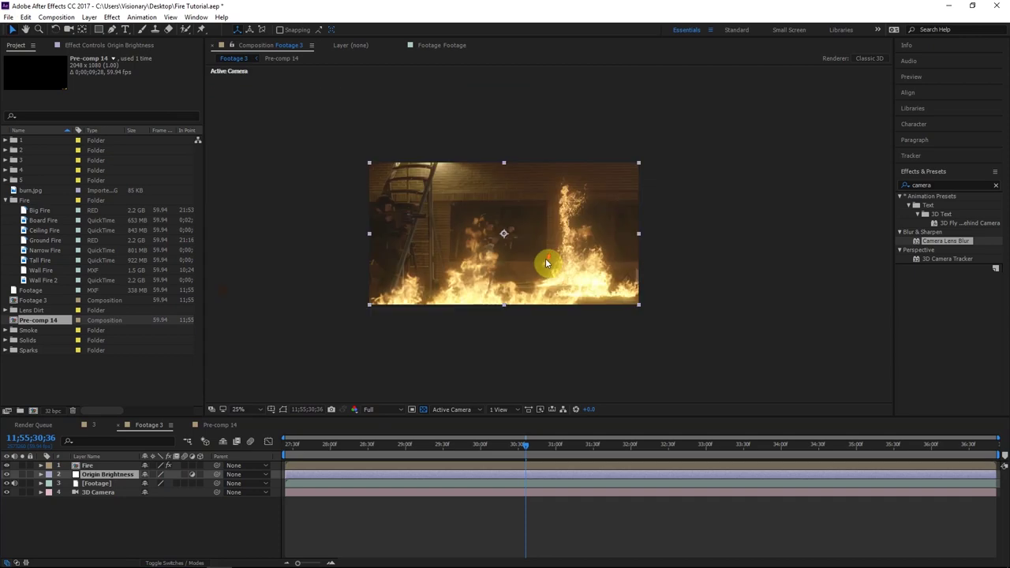
click(200, 475)
drag(565, 263, 616, 297)
key(s)
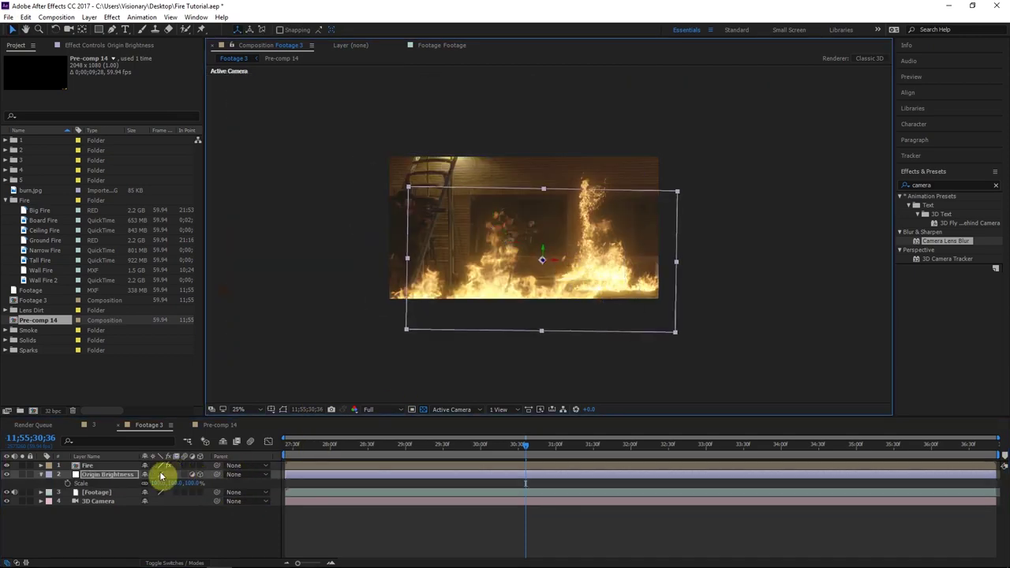
click(155, 483)
text(200)
key(Return)
Step: Nudge the enlarged Origin Brightness layer slightly upward over the frame and set the preview resolution to Half
drag(505, 347, 502, 332)
mouse_move(534, 452)
mouse_down()
mouse_move(478, 455)
mouse_move(526, 455)
mouse_up()
click(392, 410)
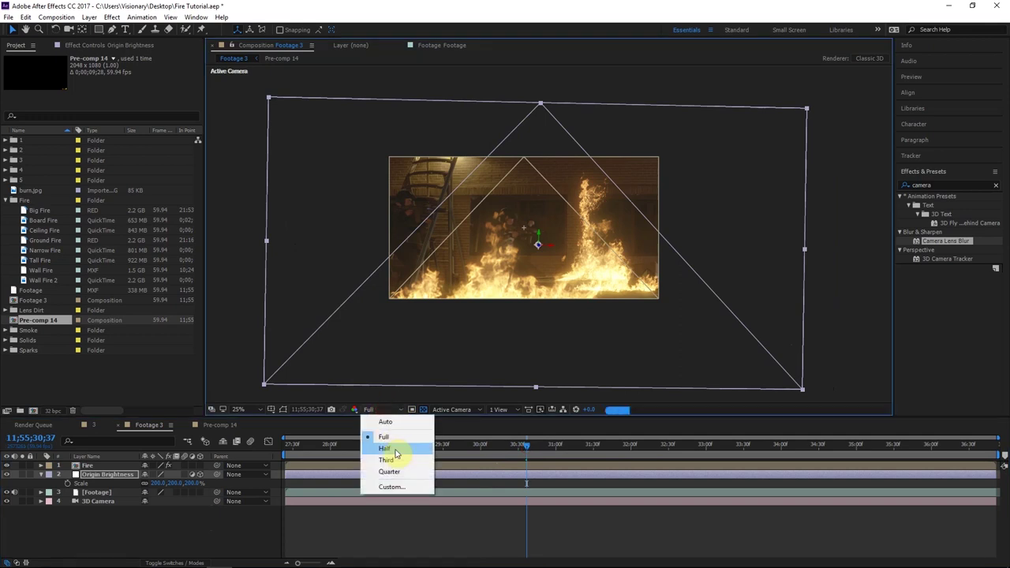
click(392, 448)
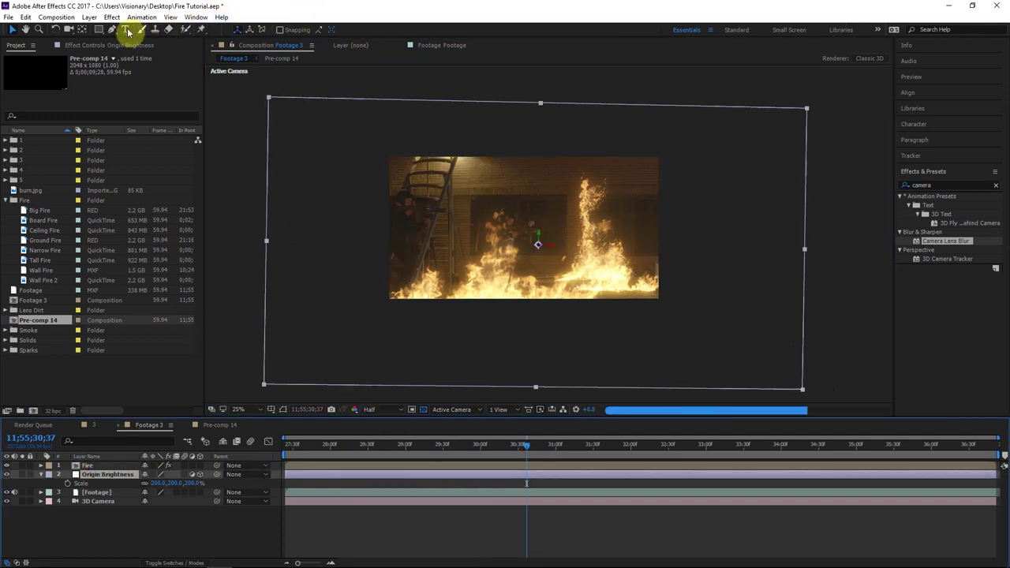
Step: Draw a closed pen mask on Origin Brightness around the tall flame and its base, extending it below the frame along the ground fire
click(111, 30)
scroll(410, 236, up, 2)
drag(484, 251, 522, 250)
key(g)
click(607, 331)
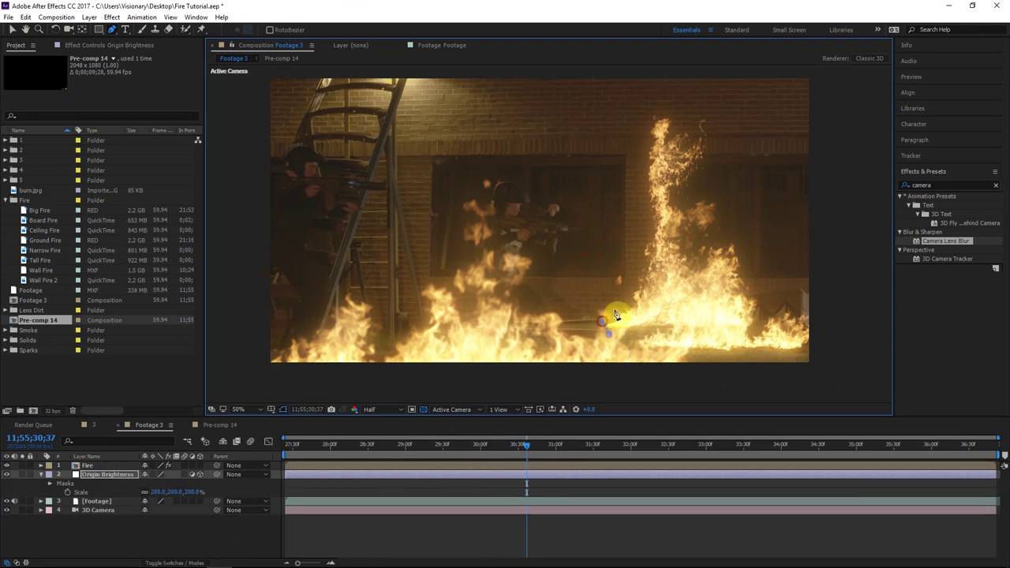
click(641, 273)
click(648, 220)
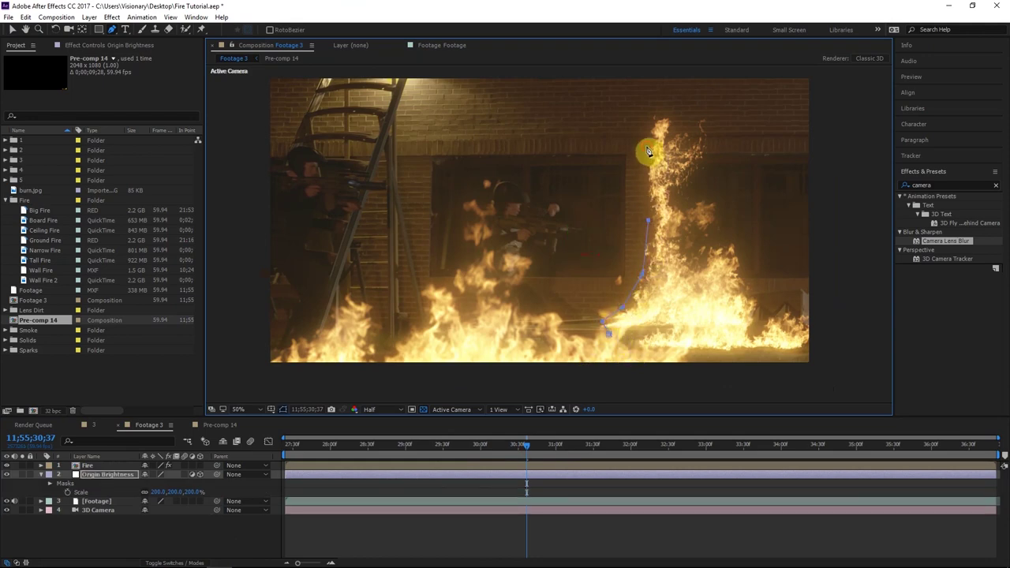
click(661, 139)
click(684, 147)
click(681, 170)
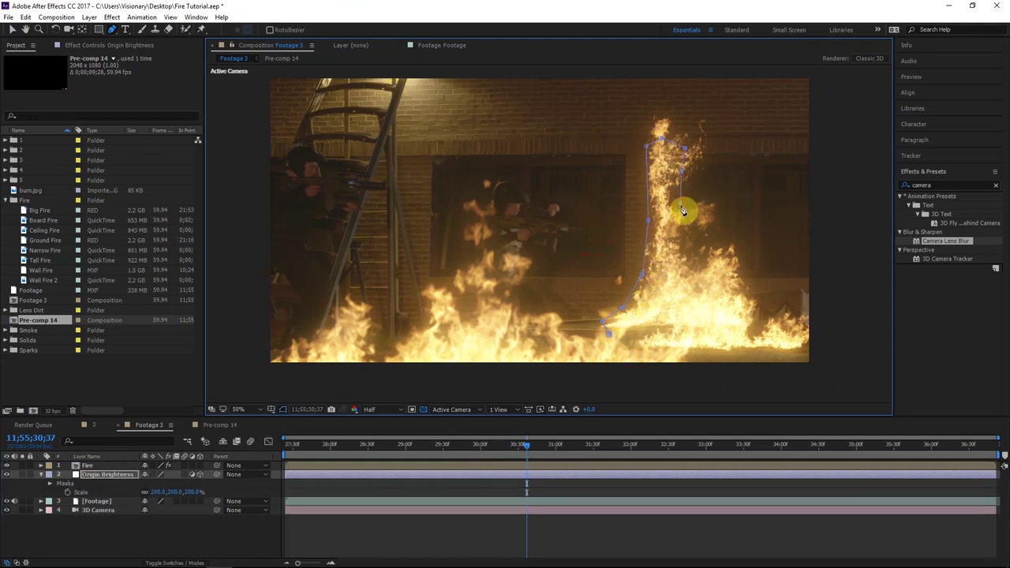
click(689, 222)
click(691, 271)
click(722, 282)
click(753, 298)
click(764, 319)
click(821, 320)
click(828, 344)
click(802, 352)
click(766, 353)
click(723, 353)
click(672, 353)
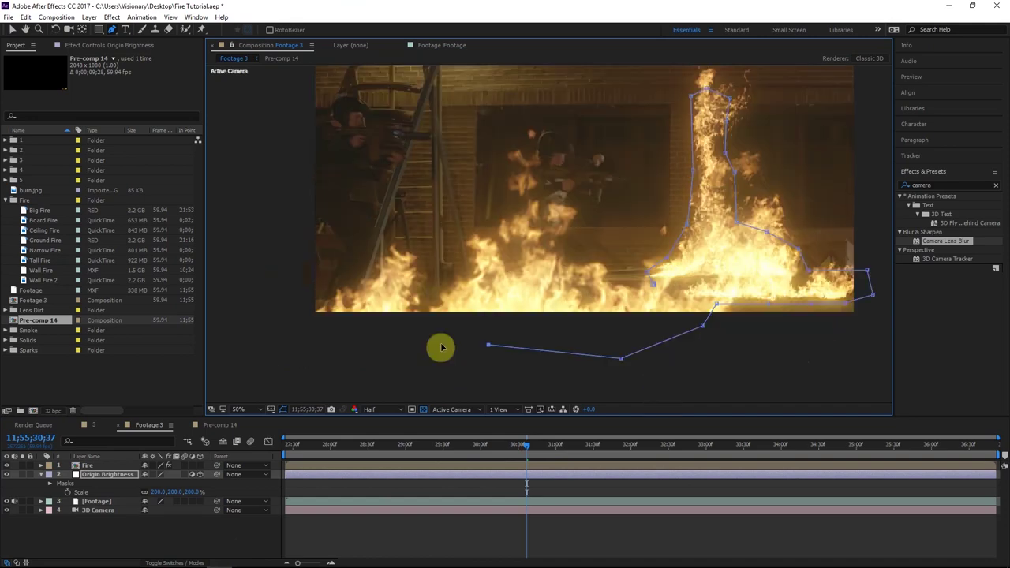
drag(361, 344, 329, 329)
click(341, 315)
click(417, 313)
click(494, 315)
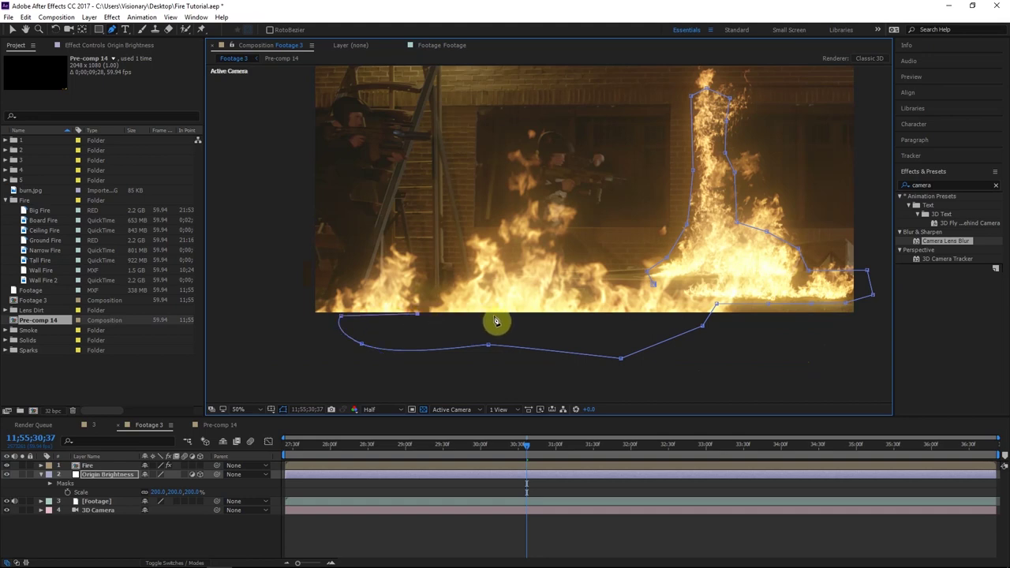
click(631, 447)
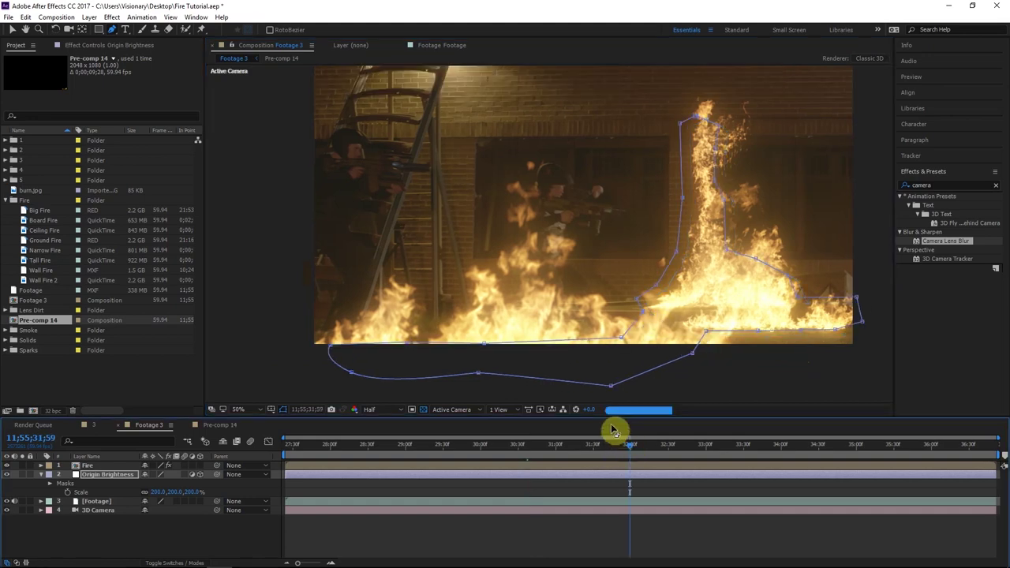
click(681, 126)
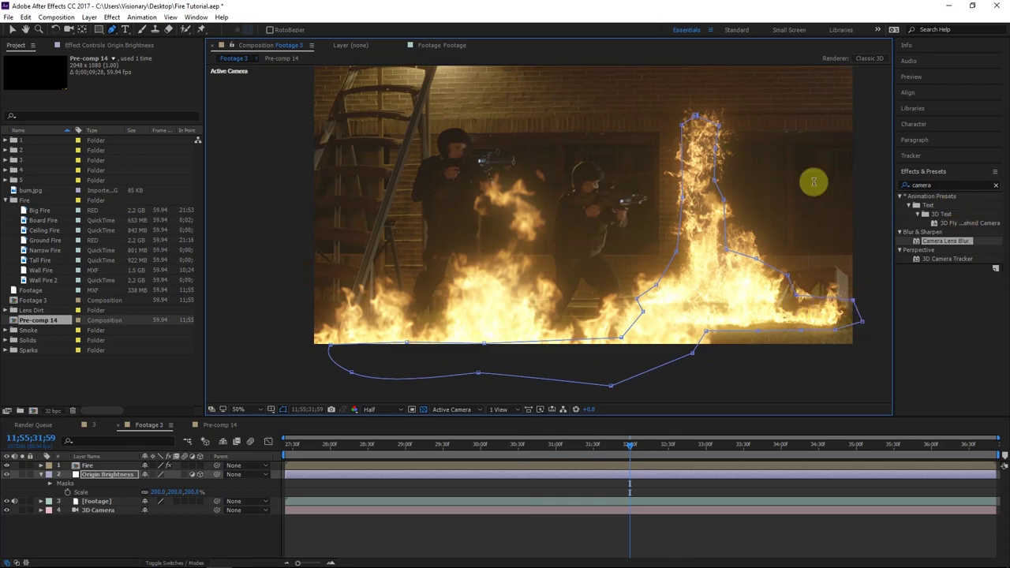
Step: Apply the Curves effect to the Origin Brightness layer and keep that layer selected
click(951, 184)
text(curves)
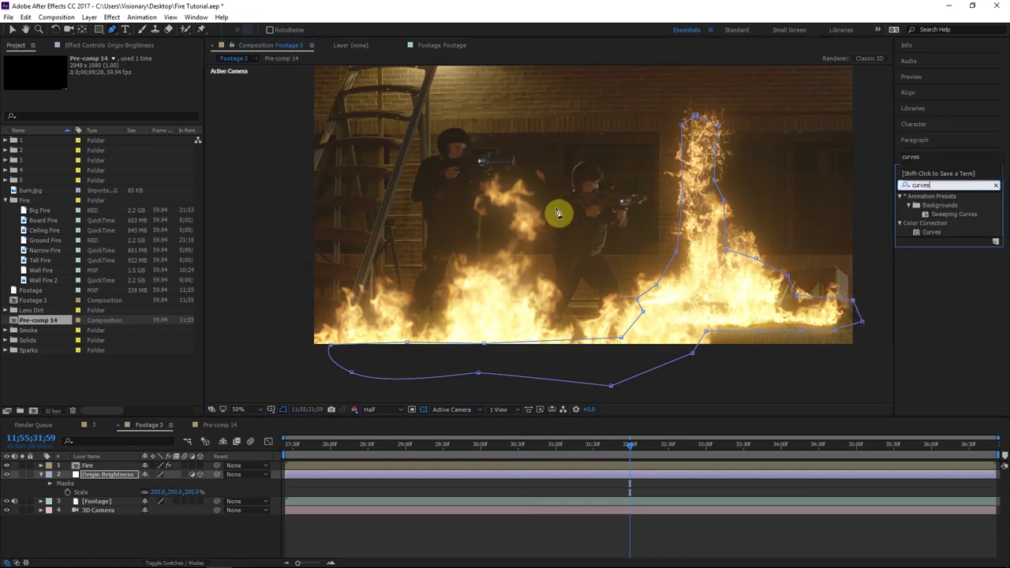
double_click(927, 232)
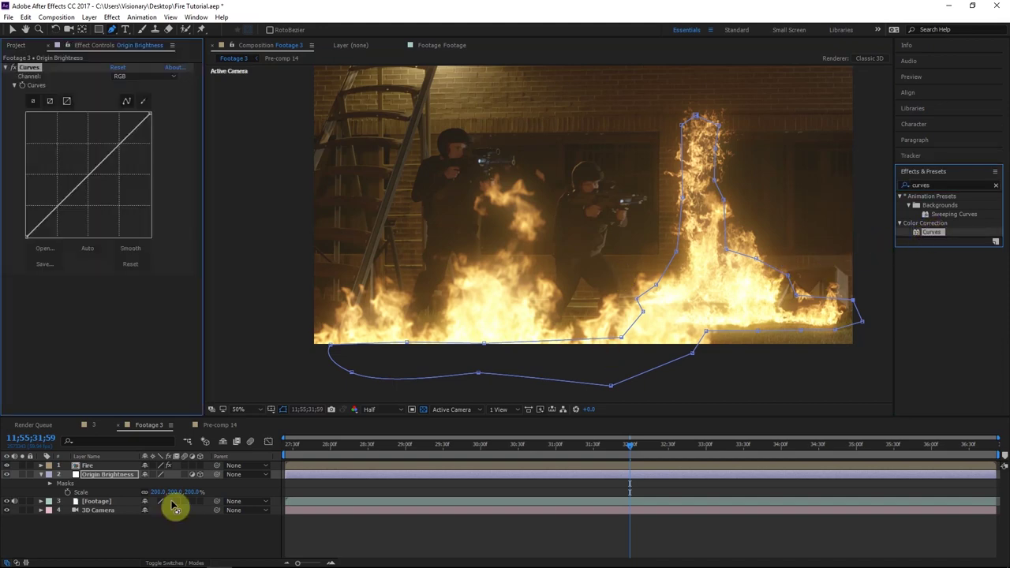
click(92, 467)
key(v)
click(97, 475)
drag(98, 475, 95, 472)
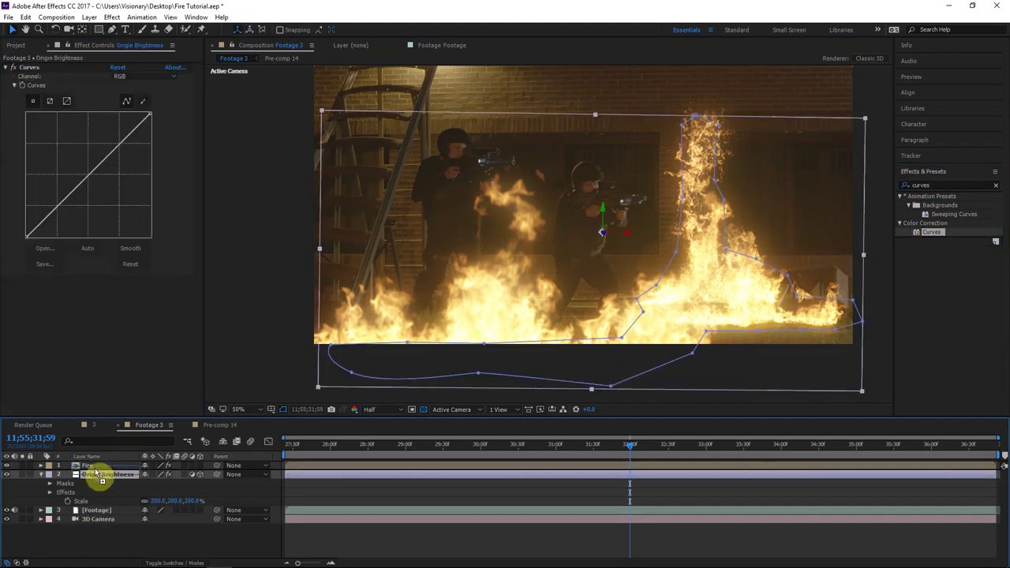
Step: Bend the RGB curve strongly upward through the midtones to brighten the masked area
click(85, 167)
drag(85, 167, 84, 164)
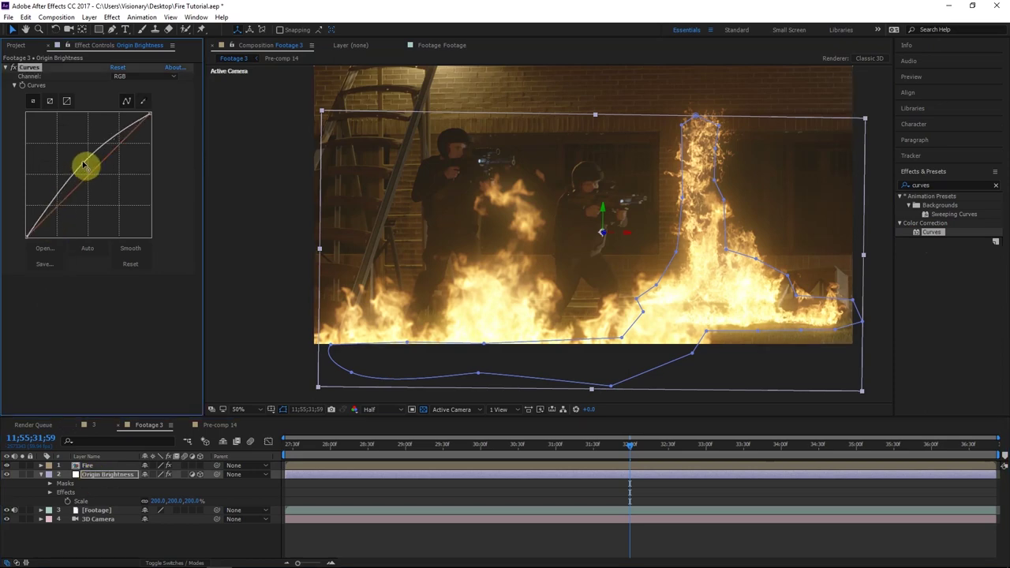
drag(83, 164, 75, 148)
Step: Warm the brightened area by raising the Red curve and slightly lowering the Blue curve, and smooth the curve
click(143, 75)
click(141, 102)
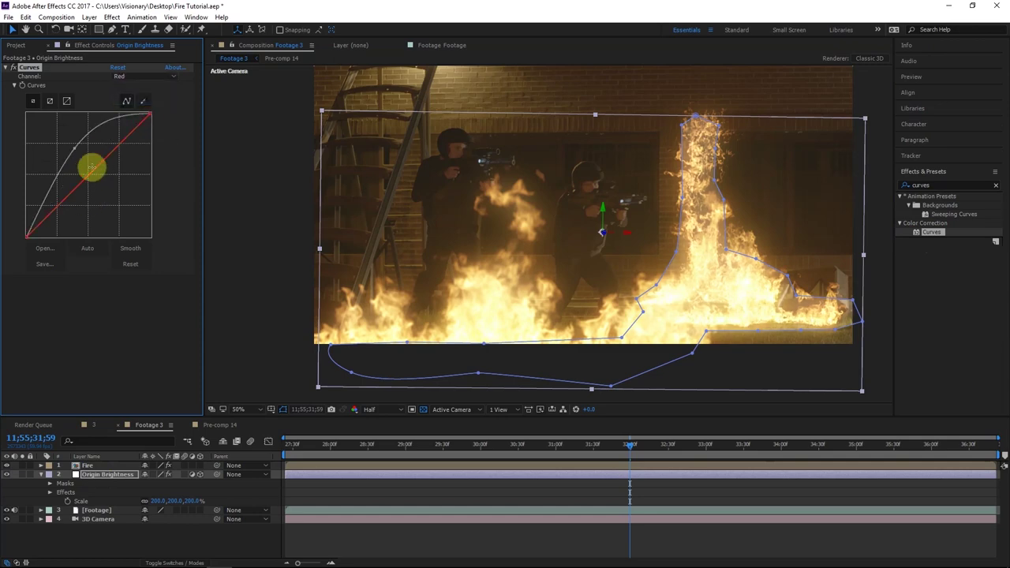
click(153, 76)
click(142, 122)
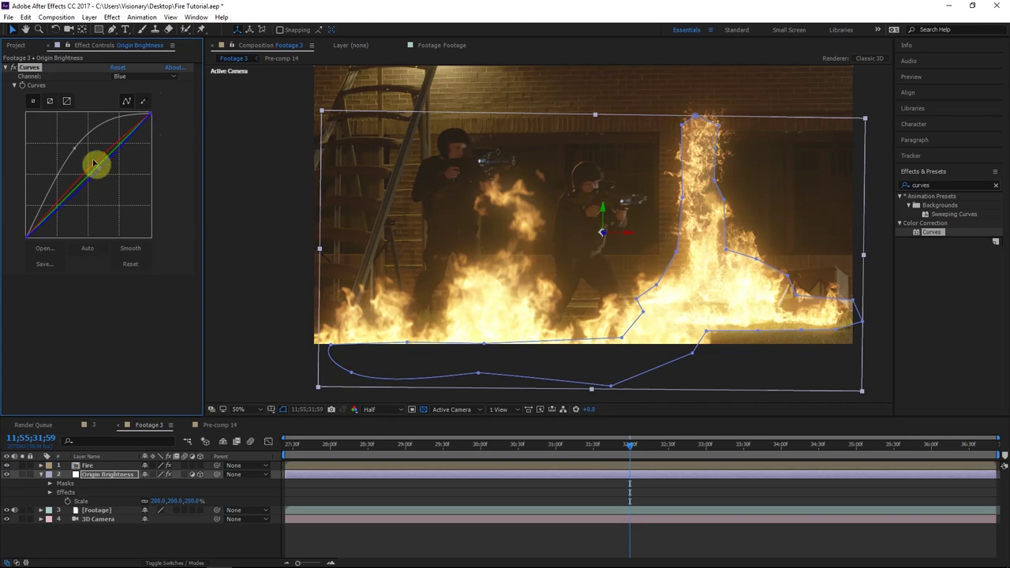
click(132, 247)
Step: Feather the Origin Brightness mask by more than 100 pixels to soften its edges
key(f)
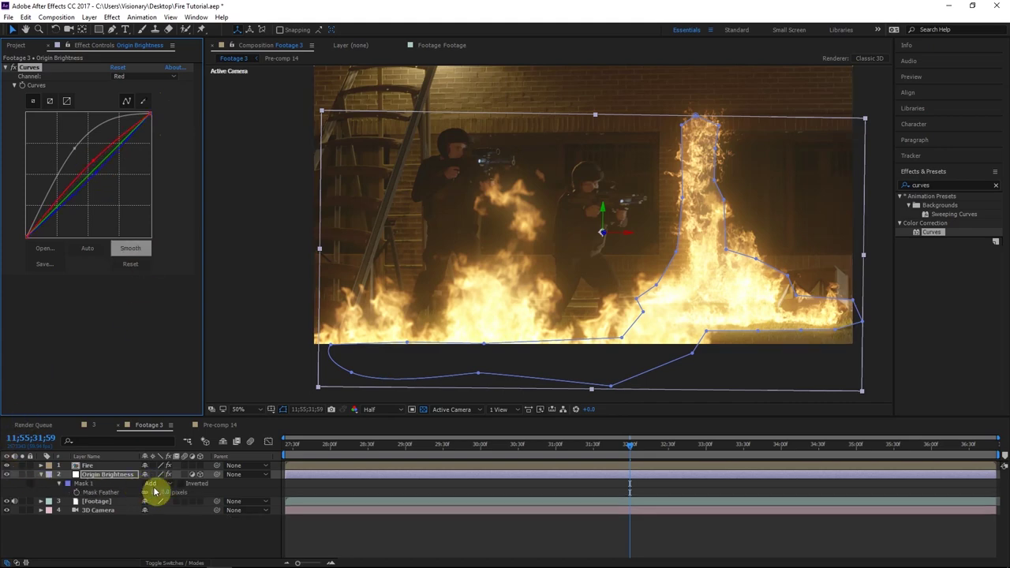
click(263, 538)
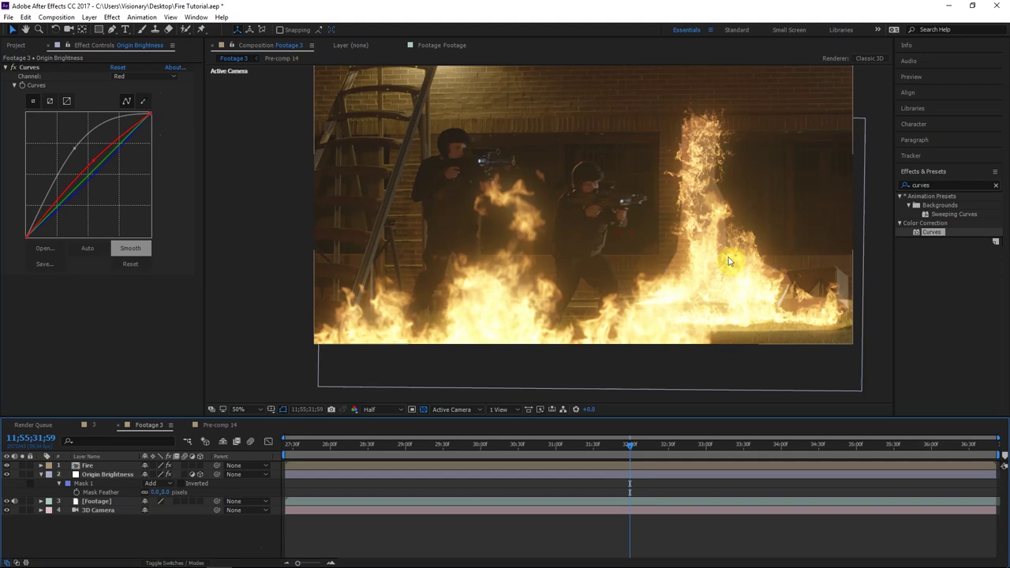
drag(154, 492, 205, 493)
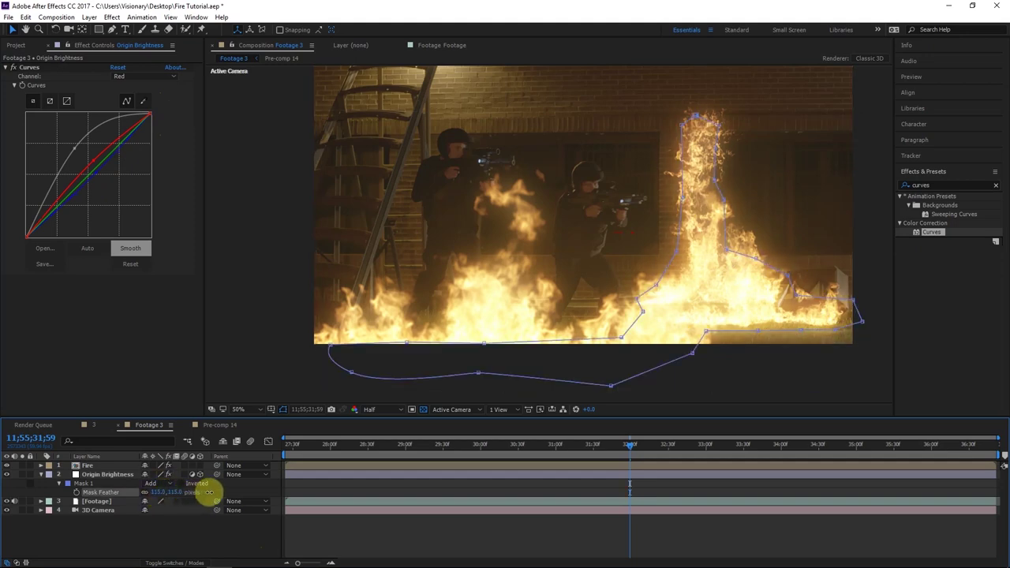
click(263, 529)
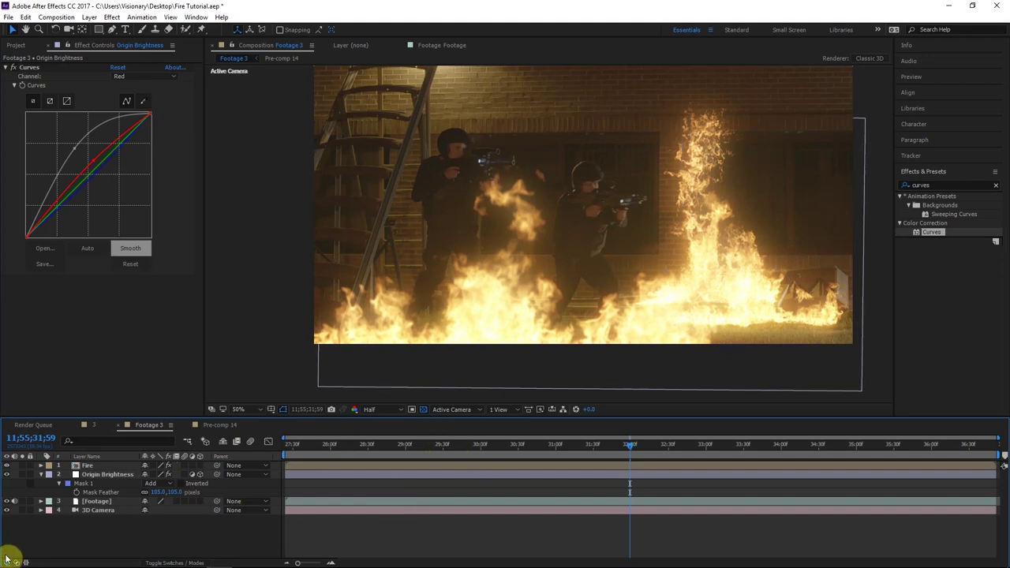
Step: Compare the shot with the Origin Brightness layer hidden and visible, leaving it visible
click(7, 476)
click(6, 476)
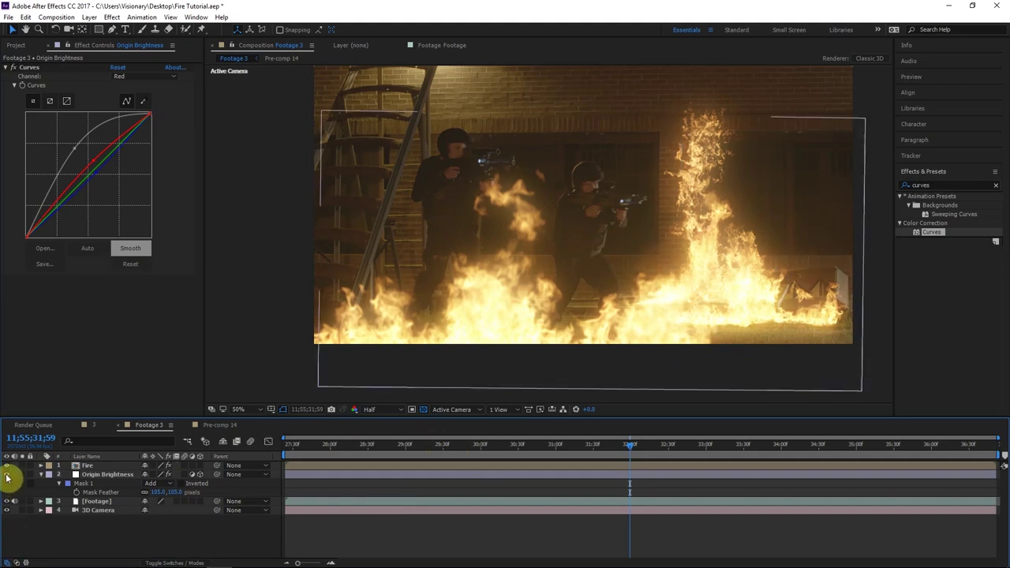
click(7, 475)
click(7, 475)
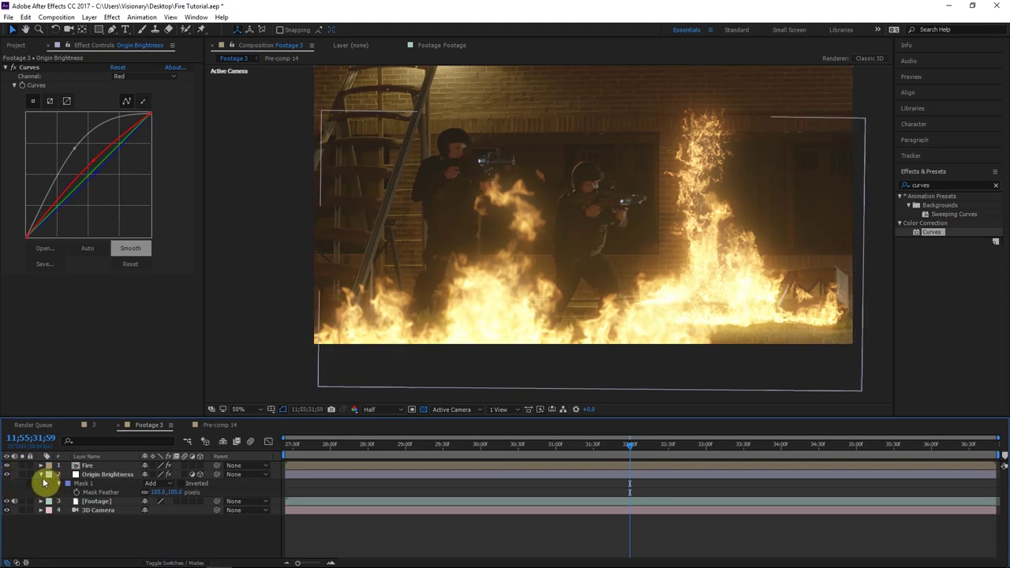
click(91, 476)
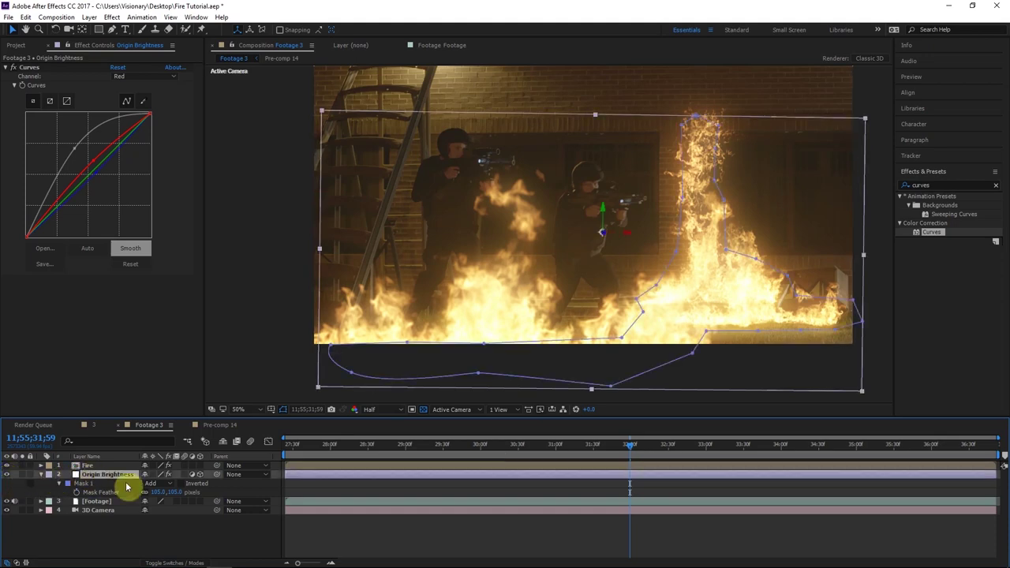
click(310, 540)
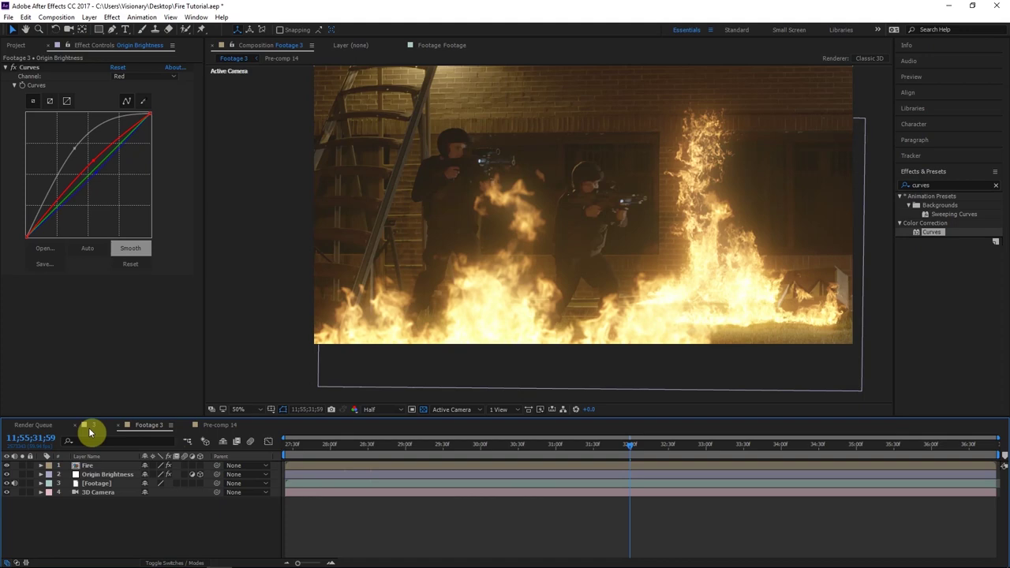
Step: Bring the Map, Blur 2 and Heat Distortion layers from composition 3 into Footage 3 and solo the Map layer
click(89, 426)
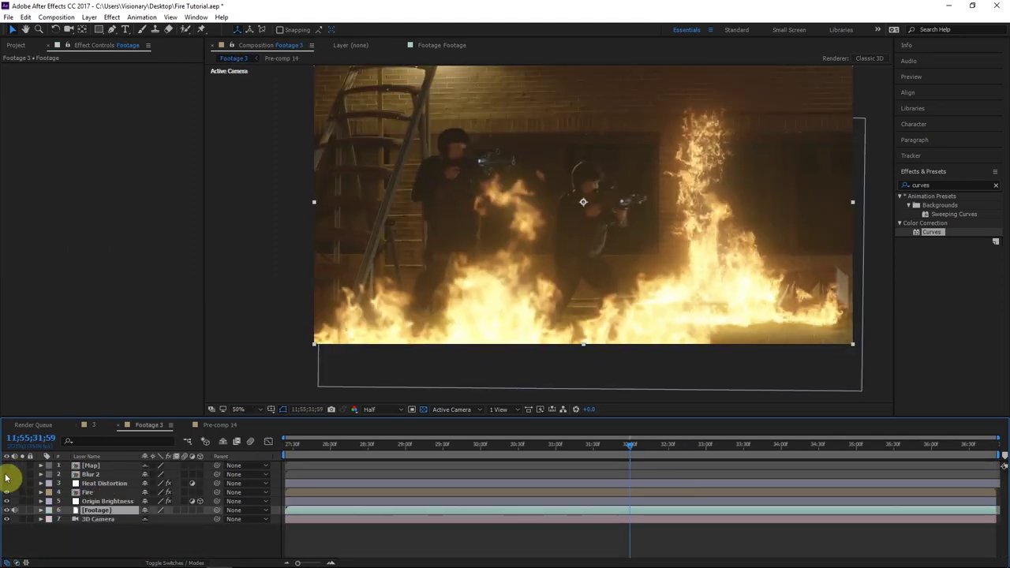
click(7, 466)
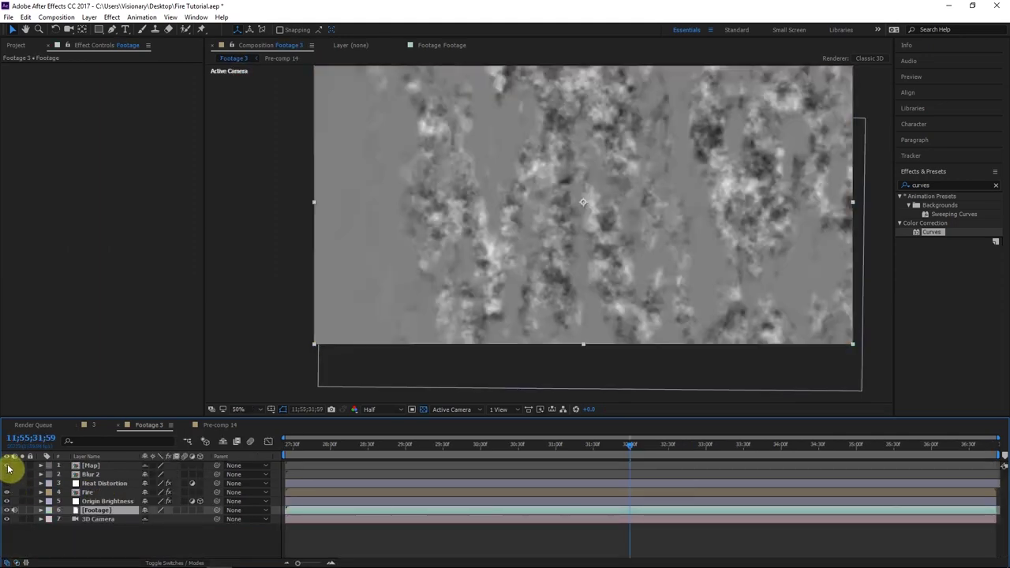
click(23, 467)
drag(602, 335, 597, 358)
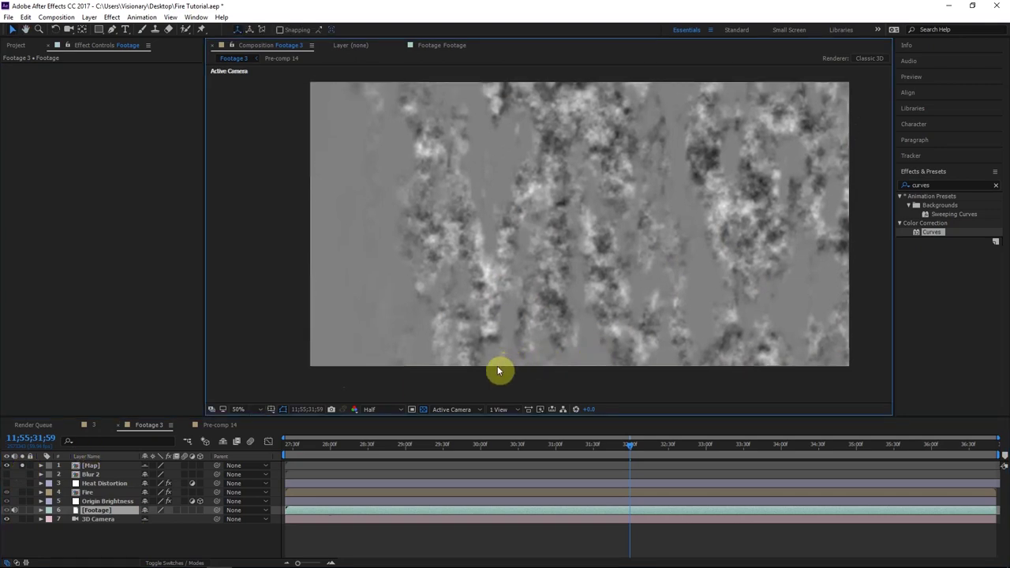
Step: Examine the Map and Blur 2 layers in solo and preview how the noise pattern moves over time
click(102, 466)
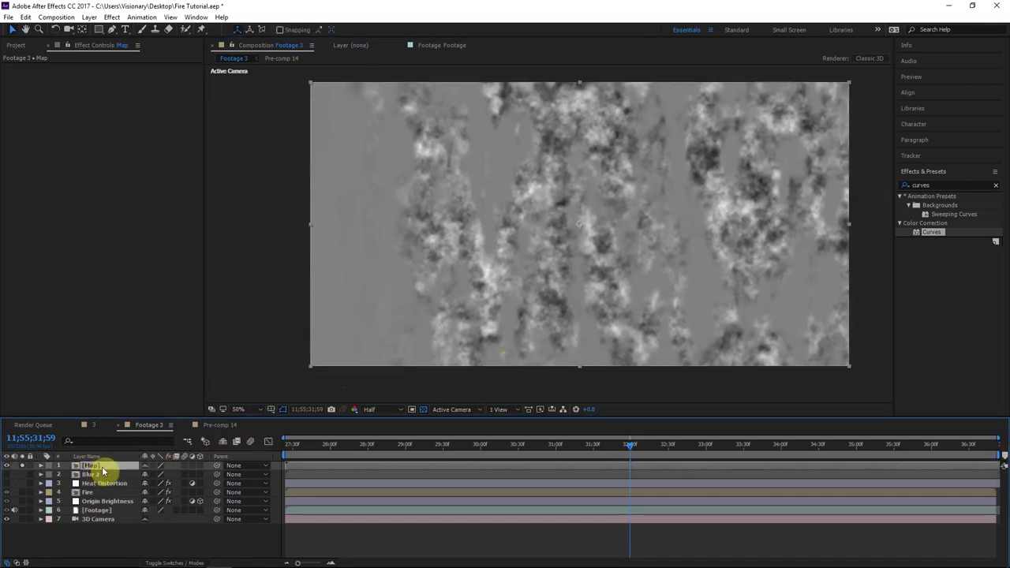
click(23, 466)
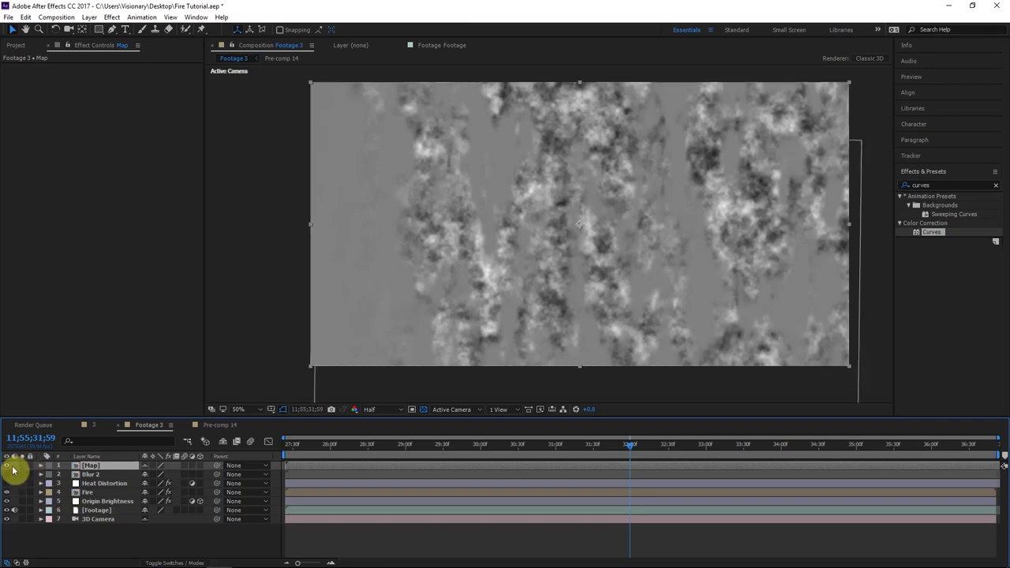
click(9, 472)
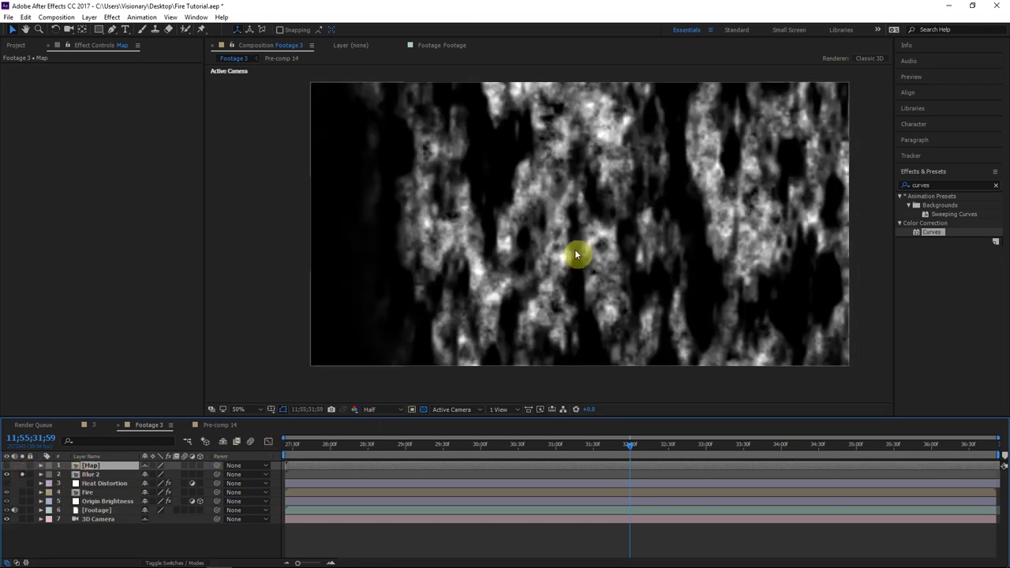
click(652, 236)
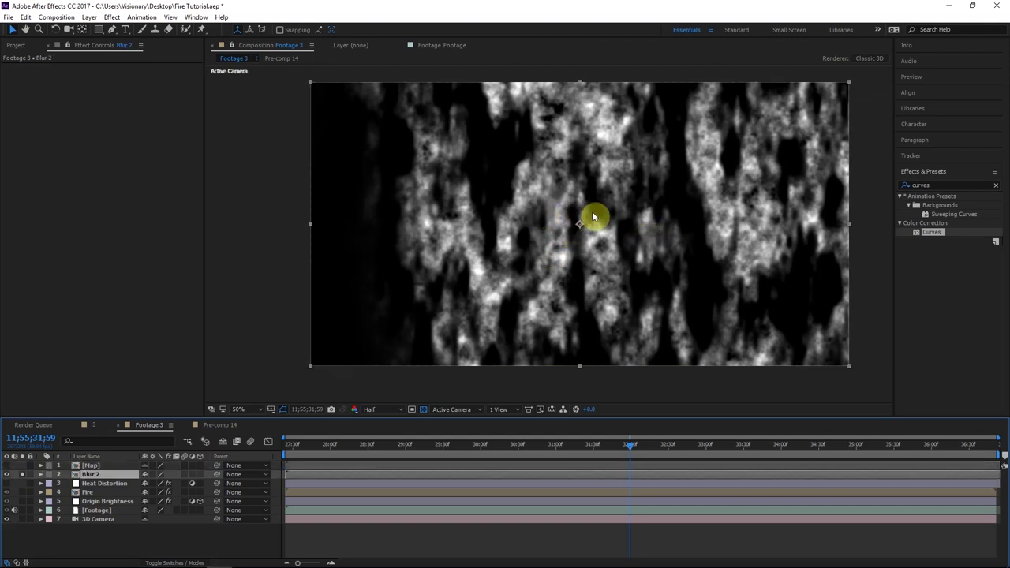
click(22, 474)
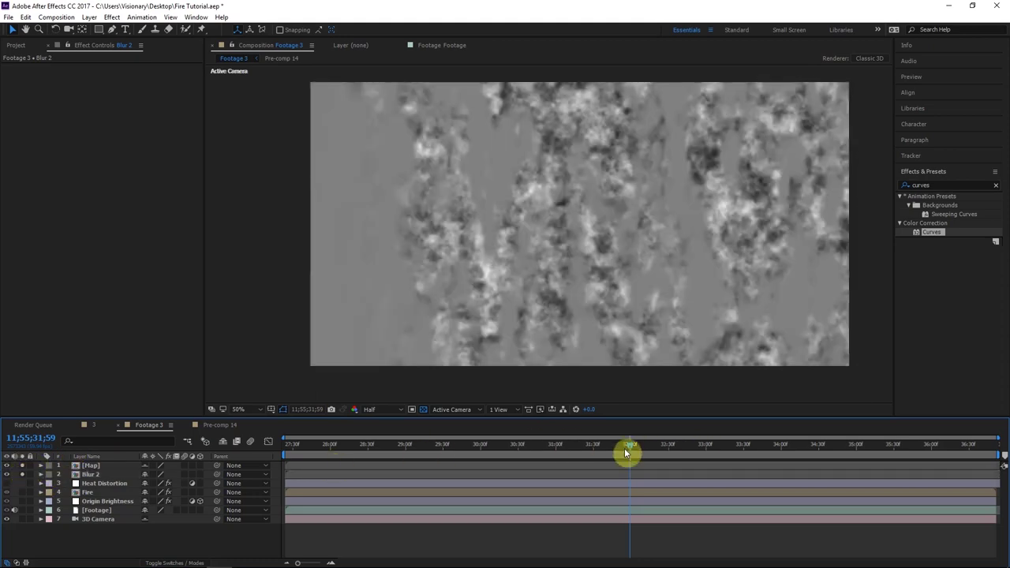
key(space)
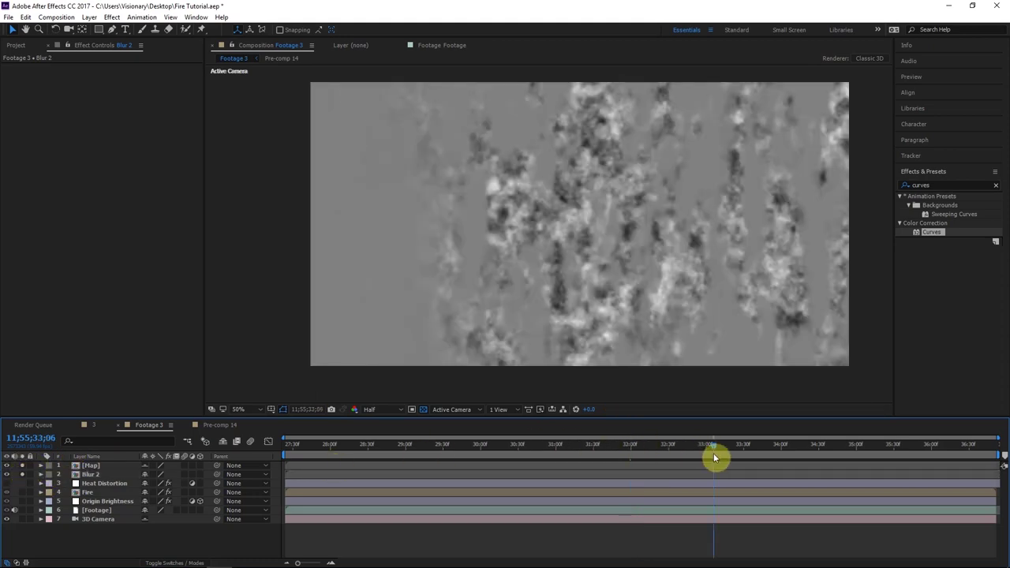
Step: Set the Displacement Map effect on the Heat Distortion layer to use 1. Map as its displacement layer
click(99, 483)
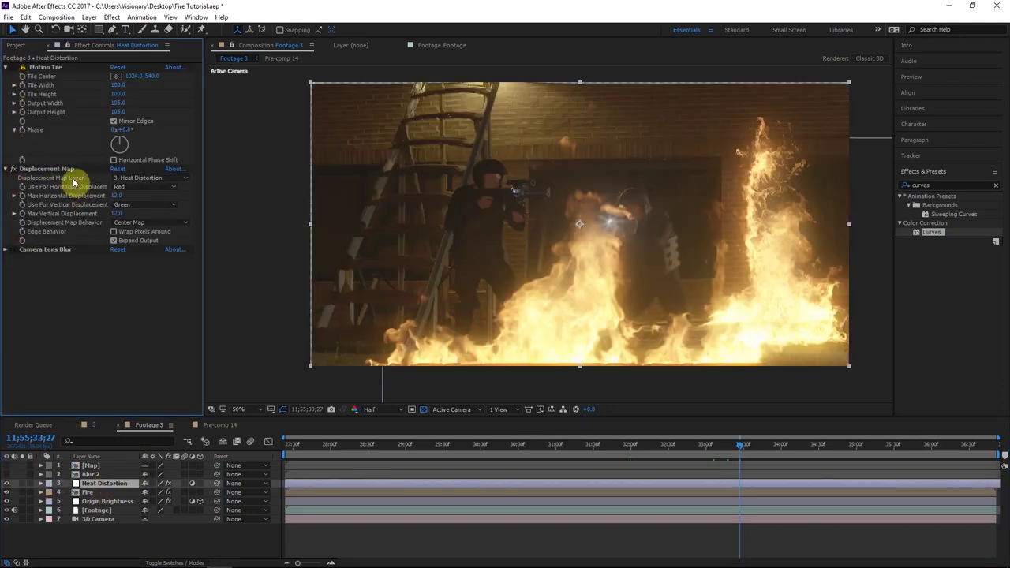
click(142, 178)
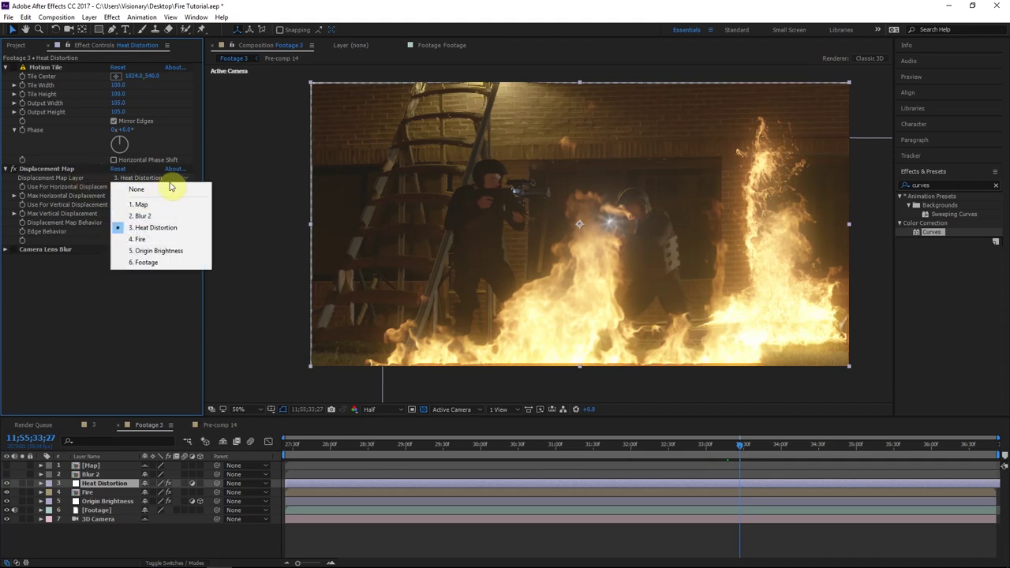
click(142, 206)
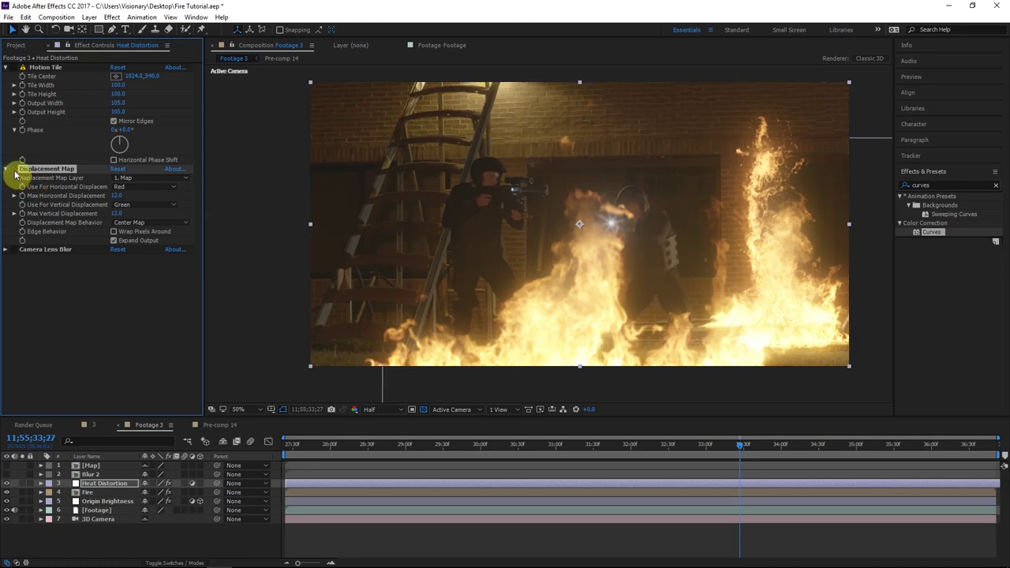
Step: Enable Camera Lens Blur on the Heat Distortion layer and set its Blur Map layer to 2. Blur 2
click(5, 250)
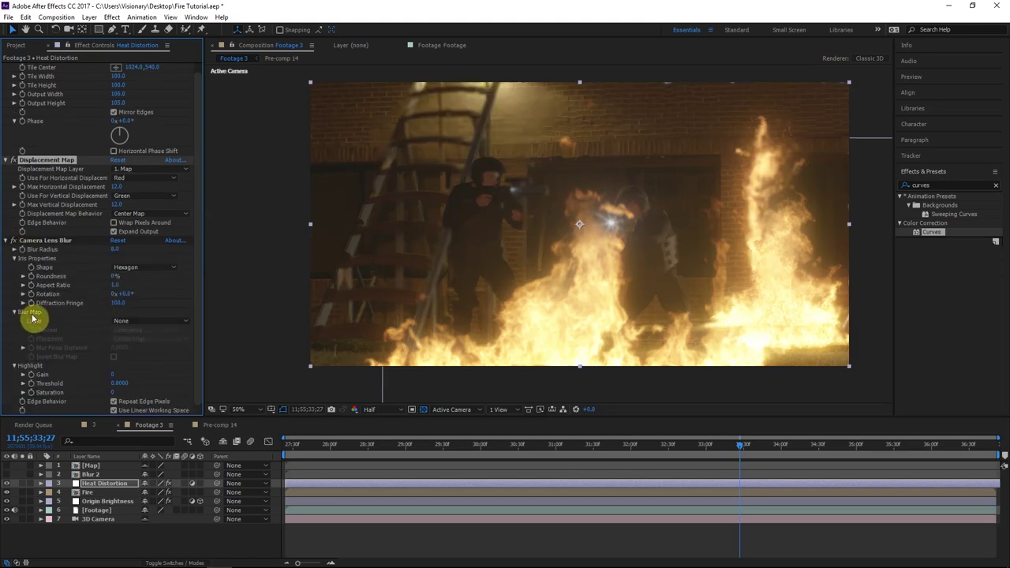
click(157, 322)
click(140, 359)
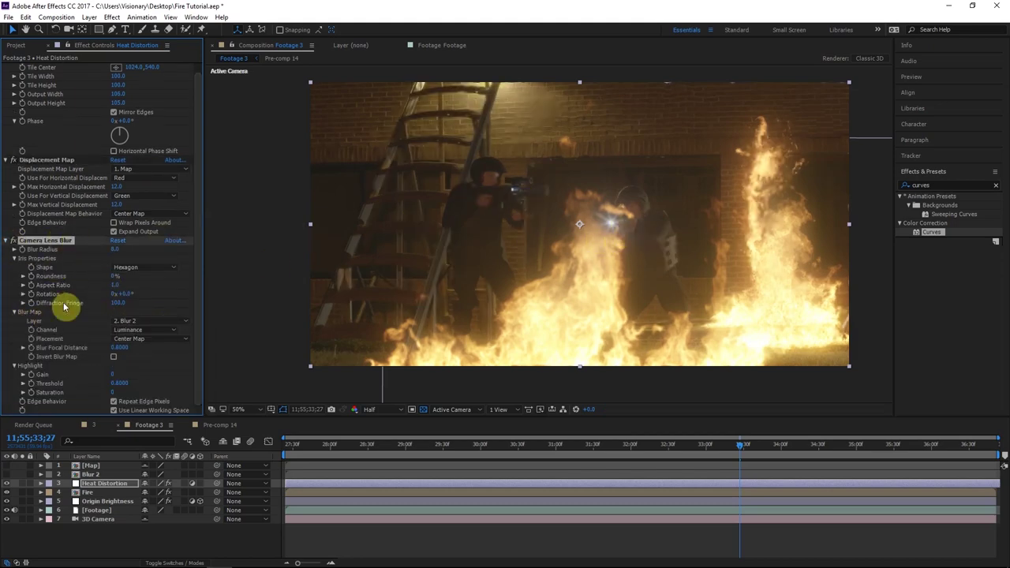
Step: Collapse the Motion Tile, Displacement Map and Camera Lens Blur effects on the Heat Distortion layer
scroll(119, 142, up, 1)
click(423, 409)
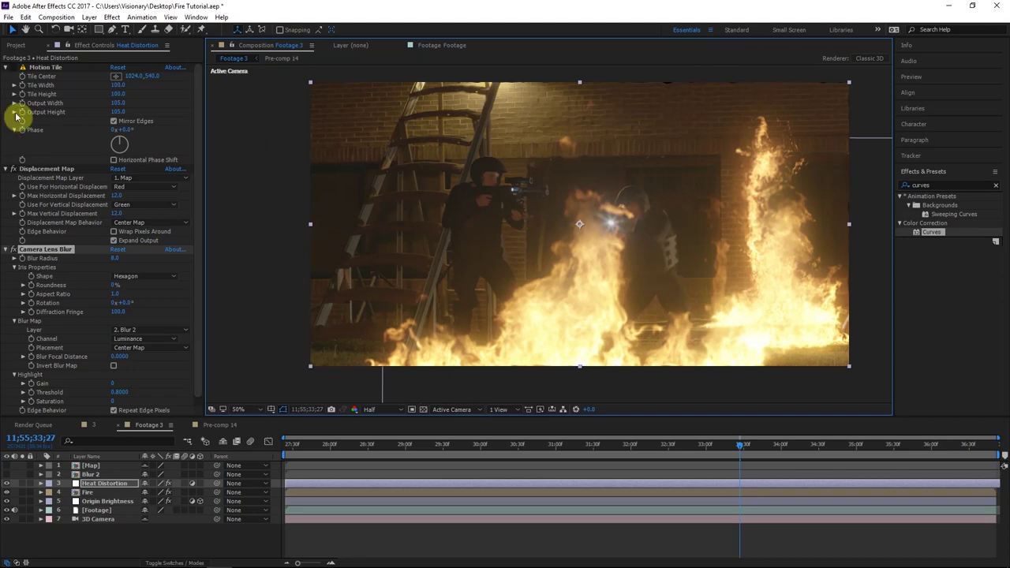
click(34, 69)
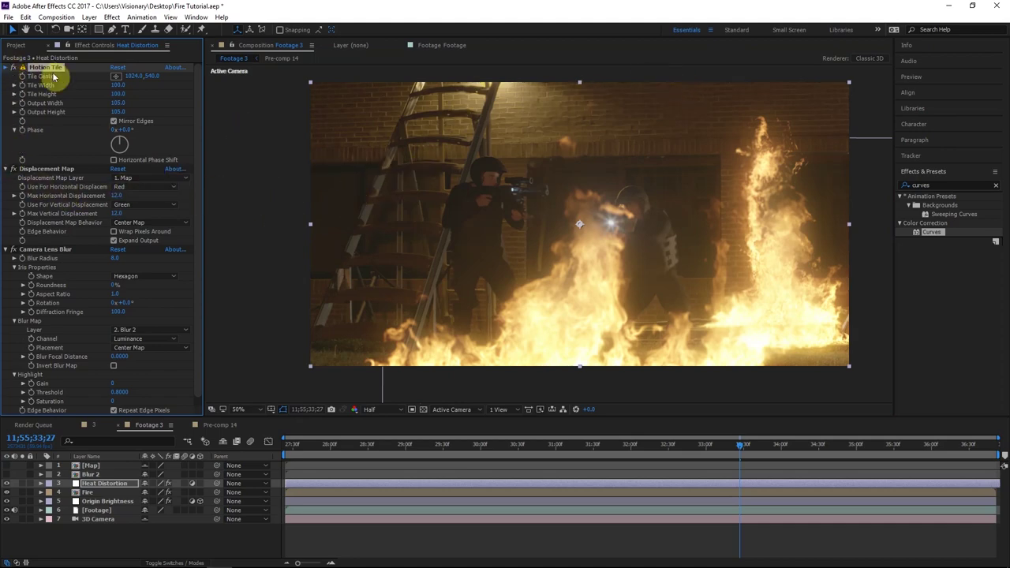
click(6, 68)
click(7, 76)
click(7, 85)
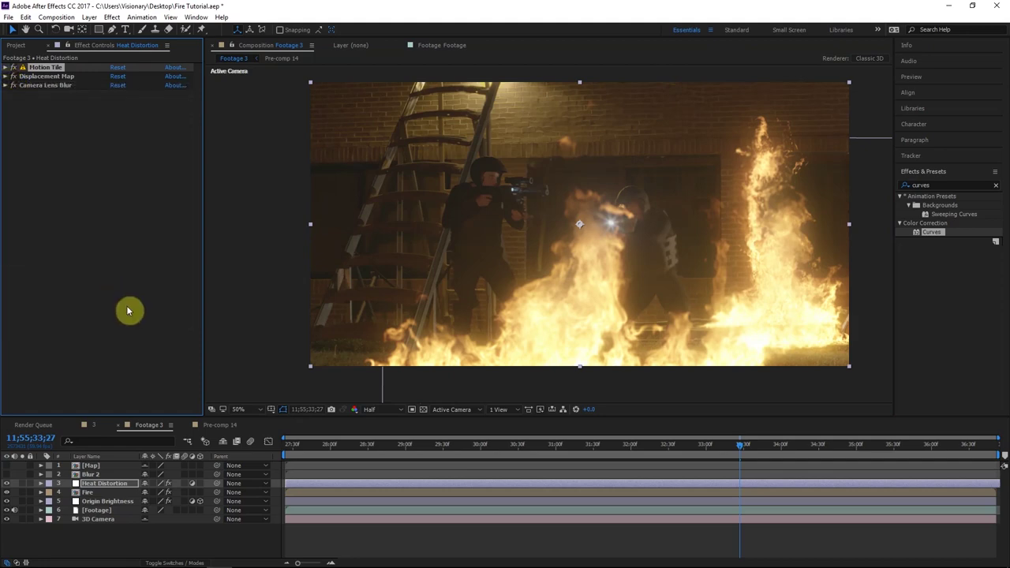
click(130, 309)
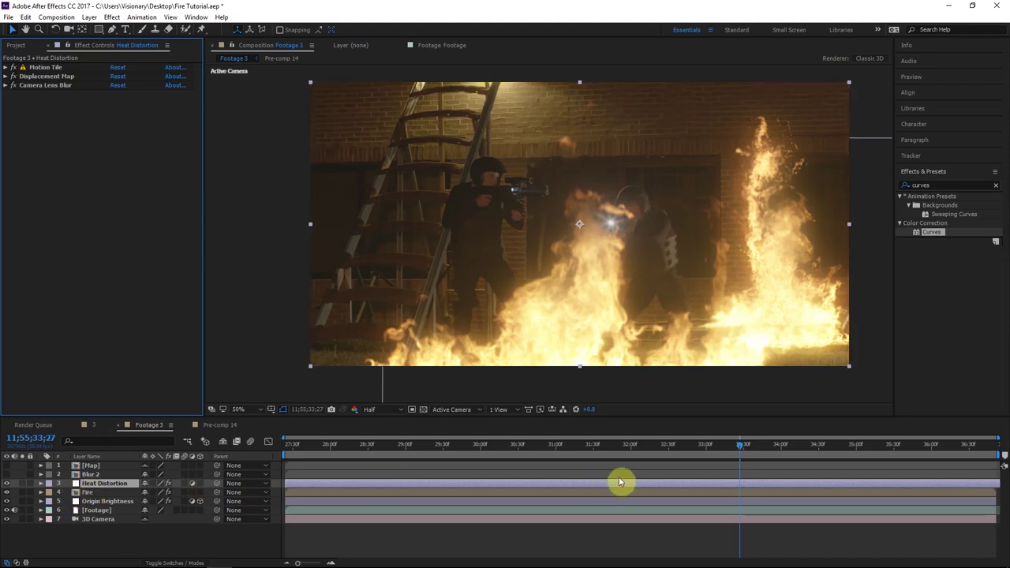
Step: Examine the Map precomp's 3D tracker camera and how its noise follows the camera over time, and return to Footage 3
click(587, 446)
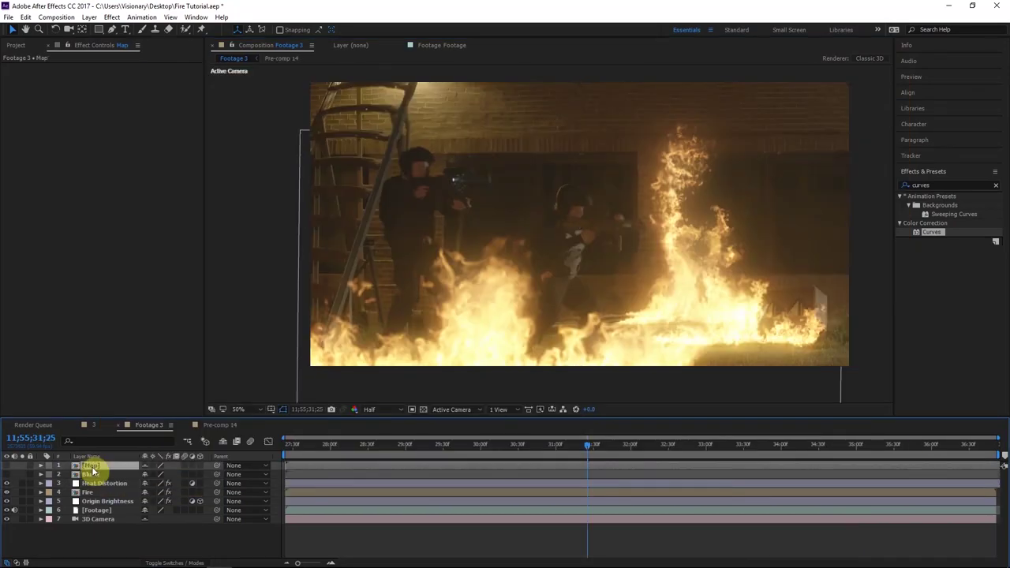
double_click(91, 470)
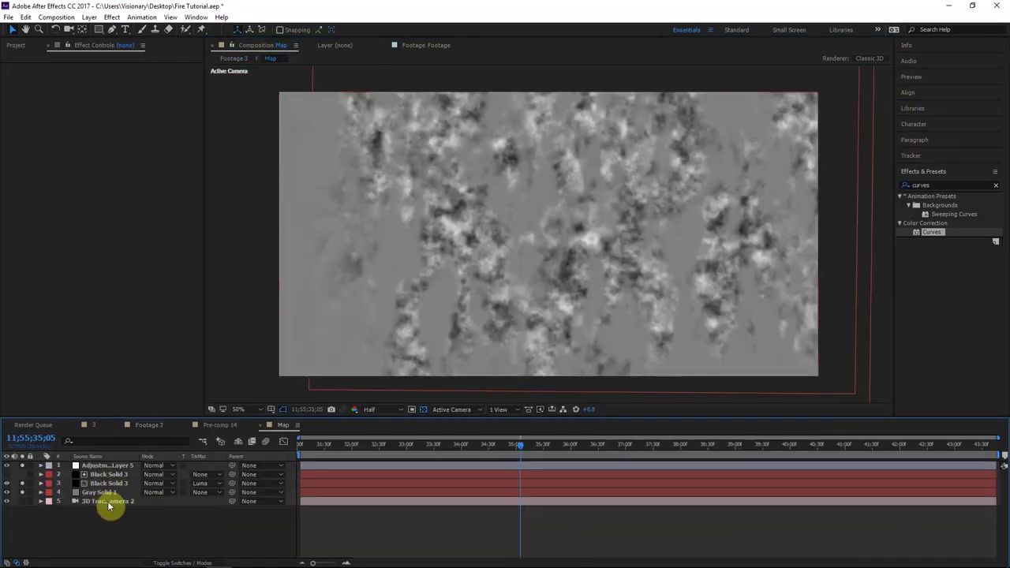
click(108, 502)
click(188, 562)
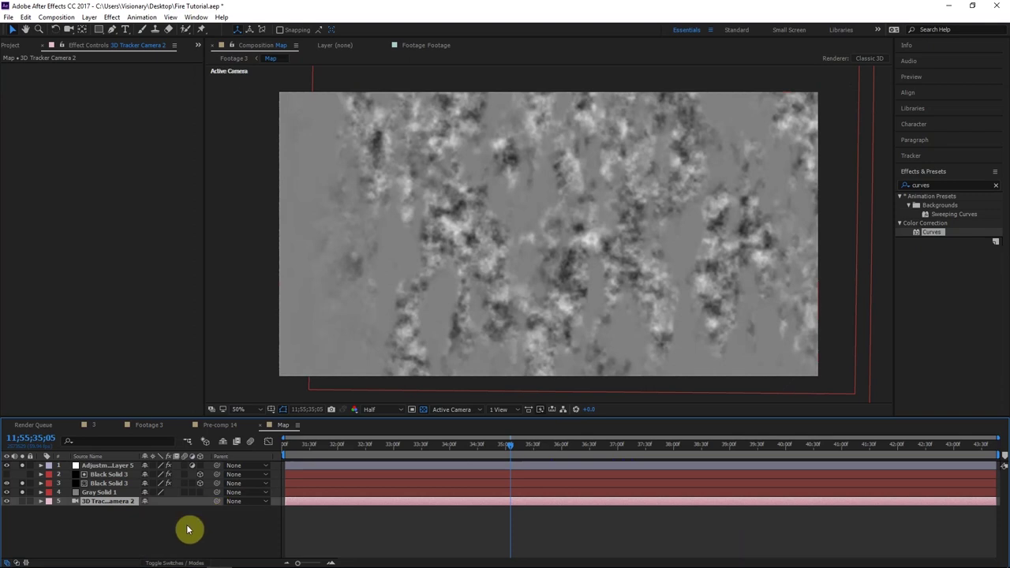
click(190, 529)
click(529, 446)
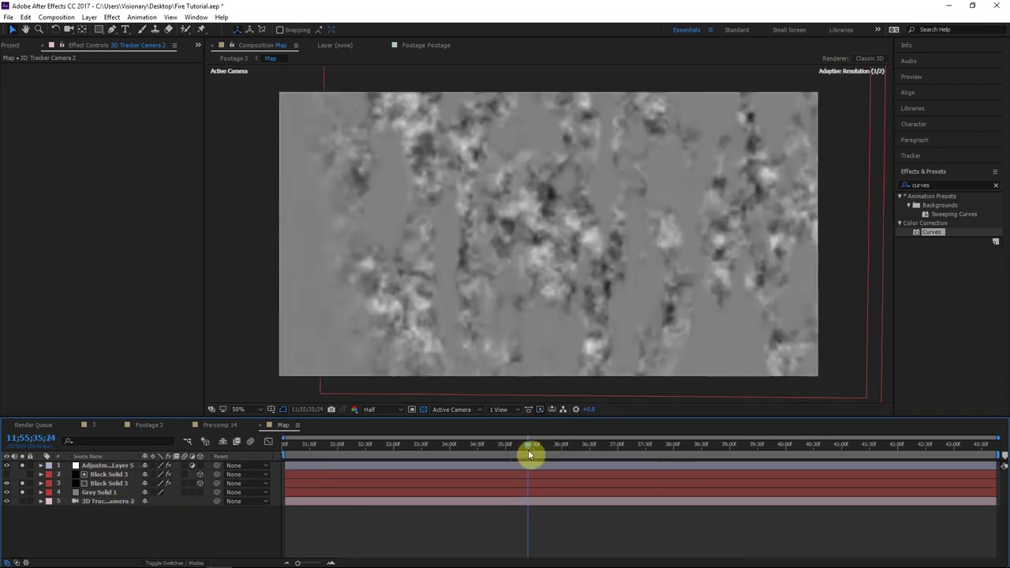
click(701, 449)
click(708, 445)
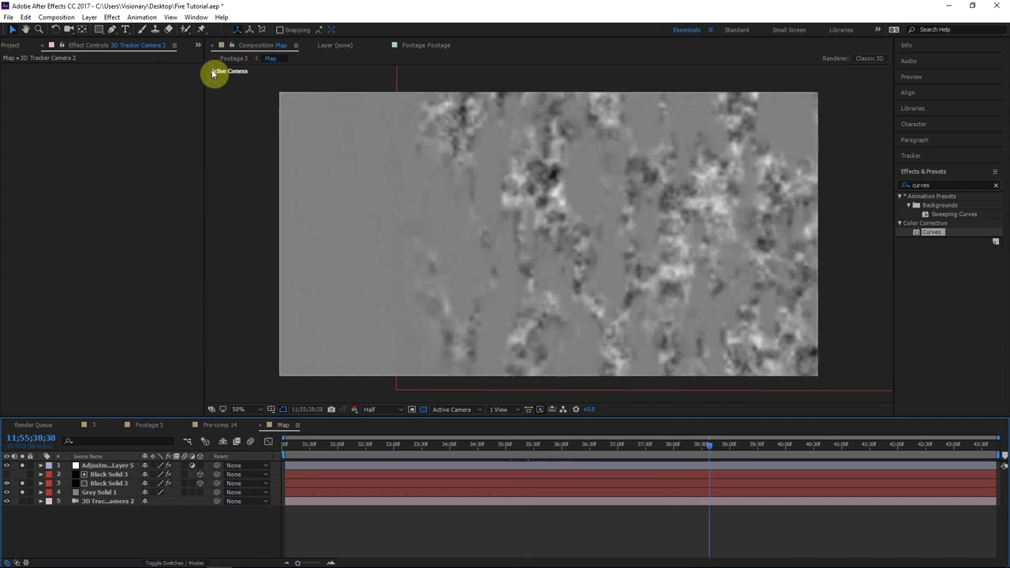
click(104, 502)
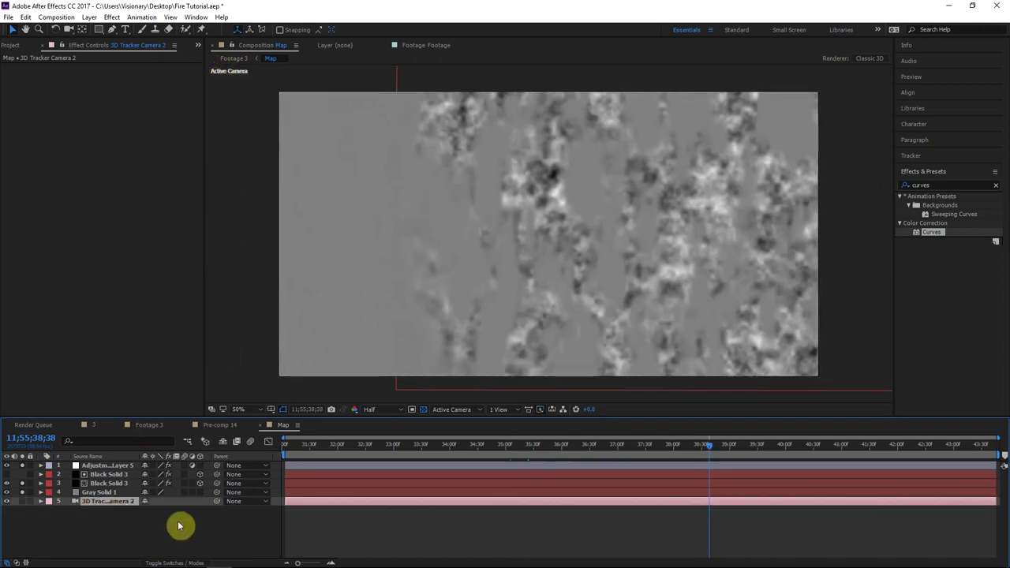
click(217, 532)
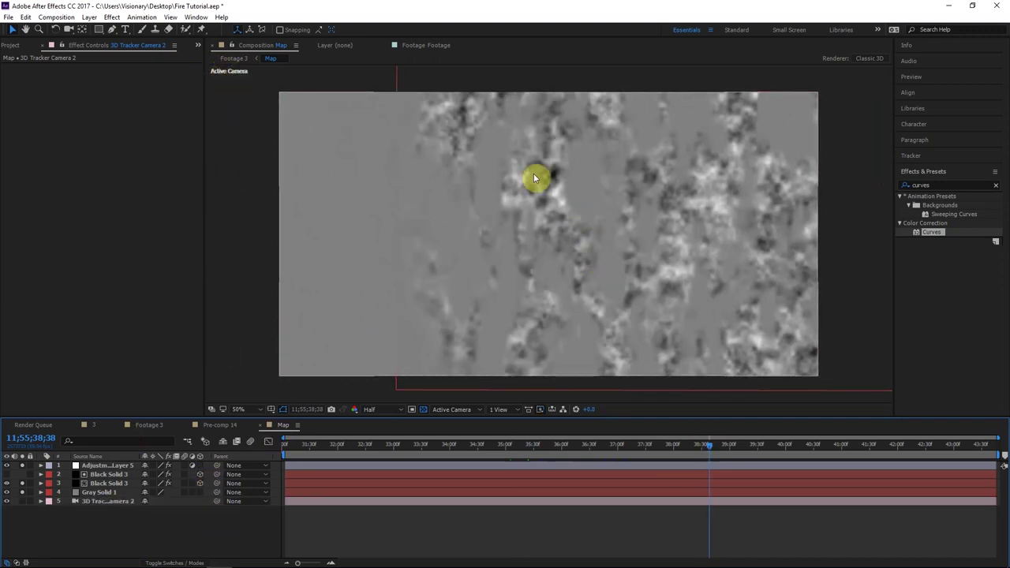
click(240, 61)
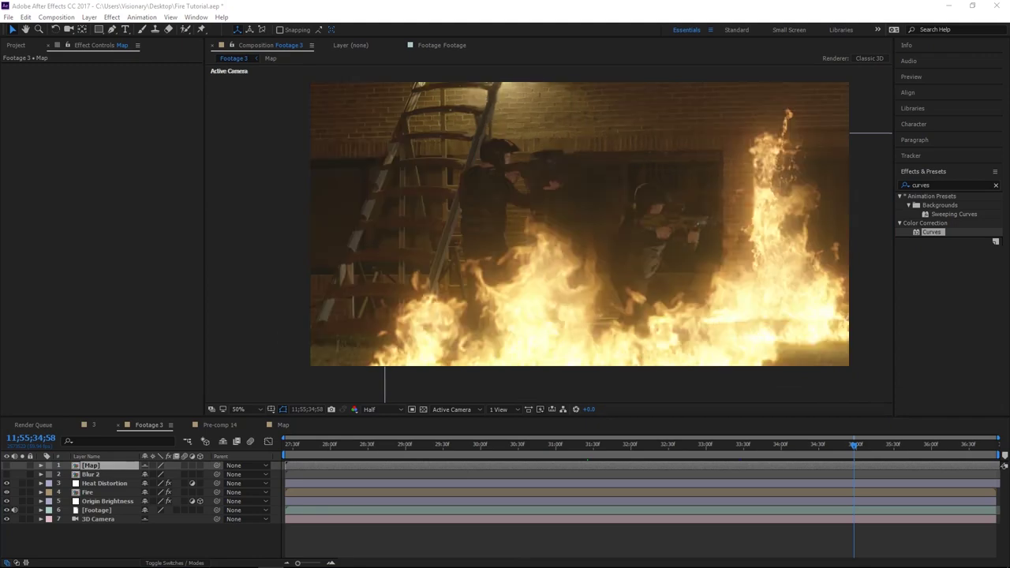
Step: Examine the rising sparks clips and the 3D camera layer inside Pre-comp 9 at several points in time
click(17, 46)
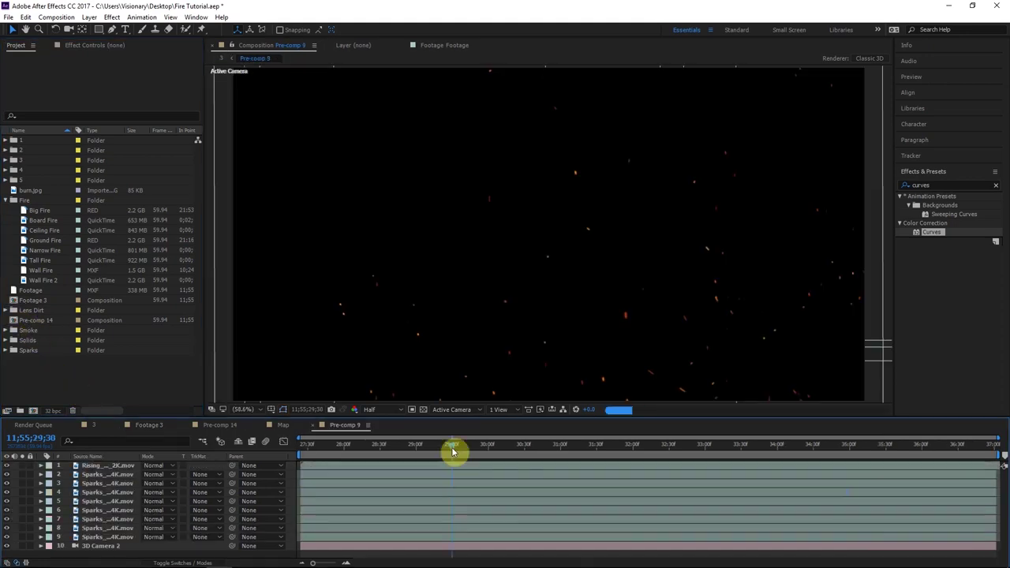
click(454, 447)
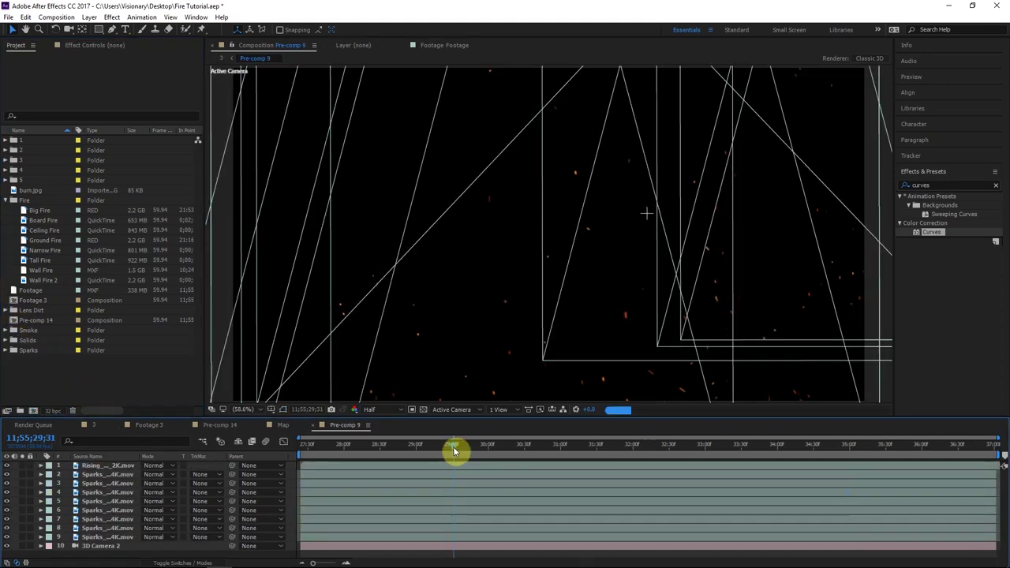
click(123, 482)
click(121, 466)
click(117, 483)
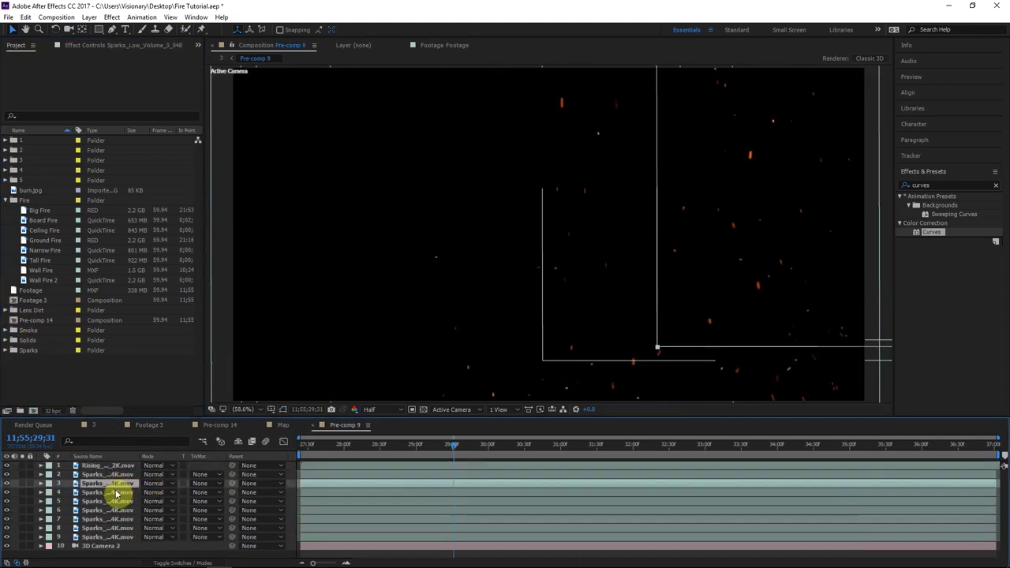
click(116, 493)
click(105, 474)
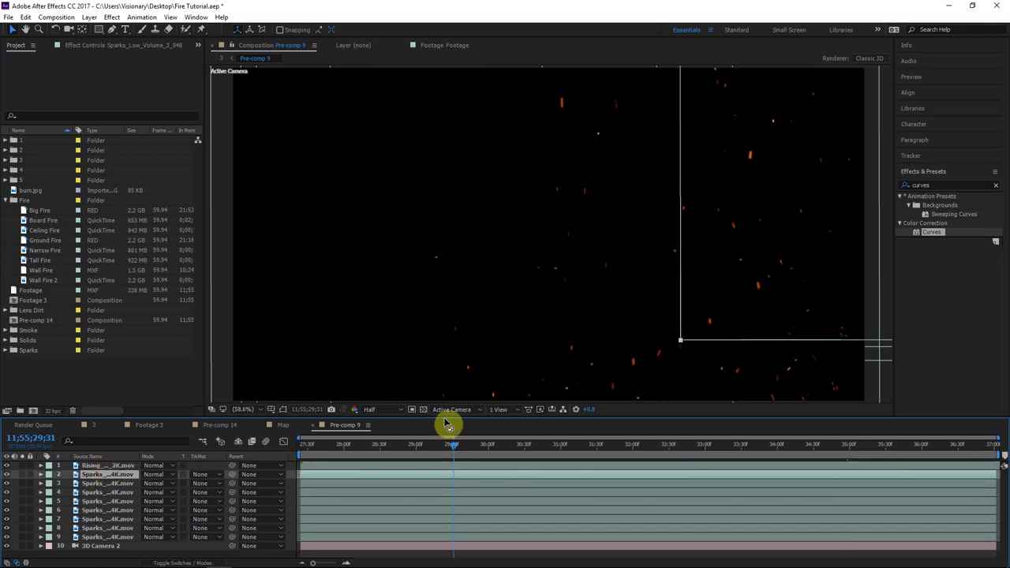
click(504, 450)
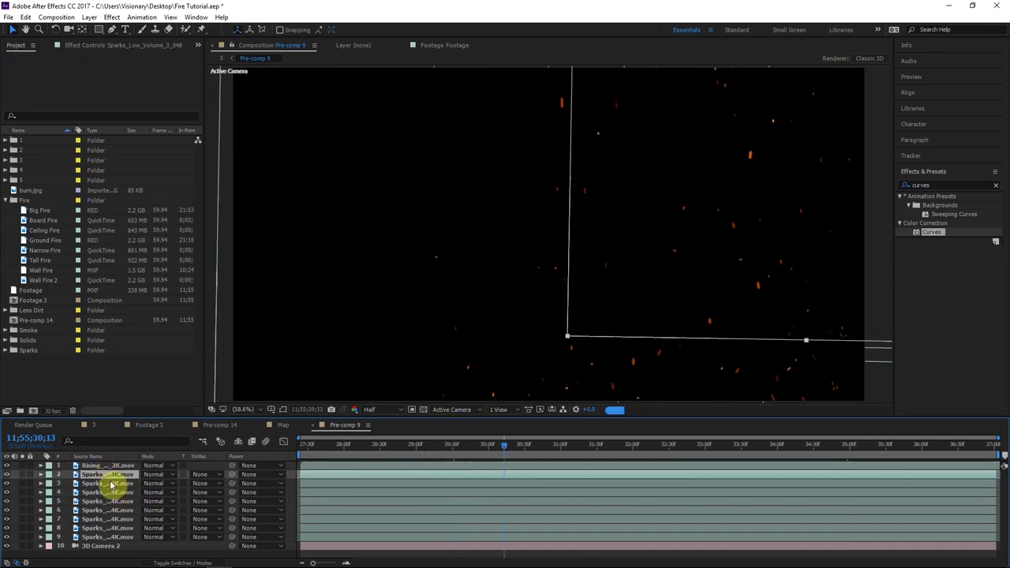
click(193, 561)
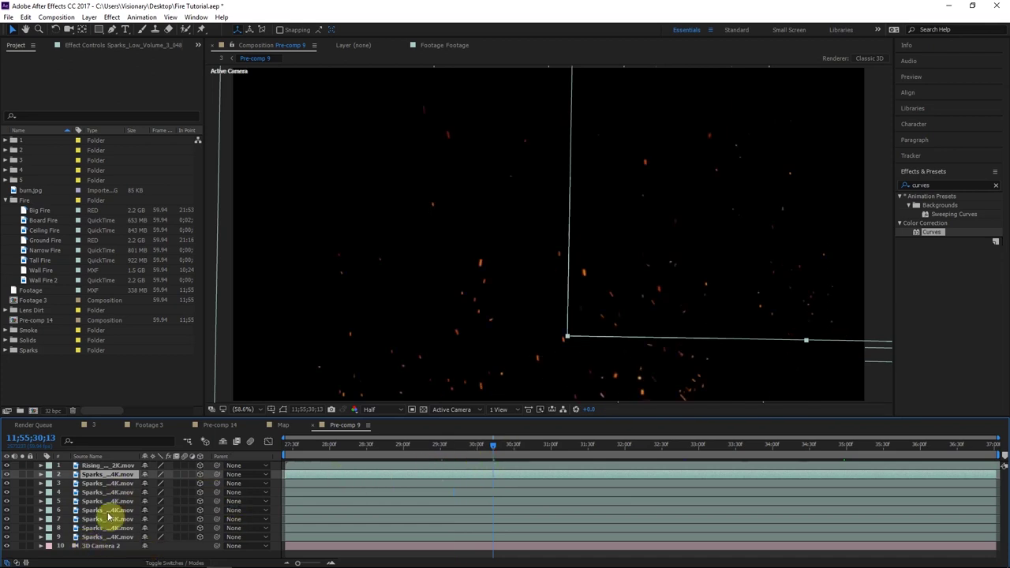
click(101, 545)
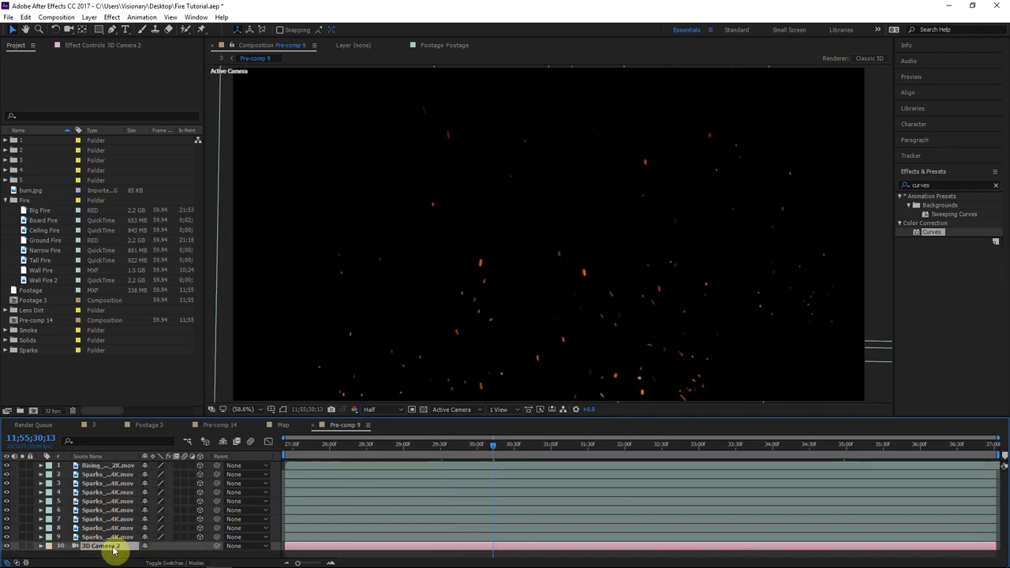
click(580, 448)
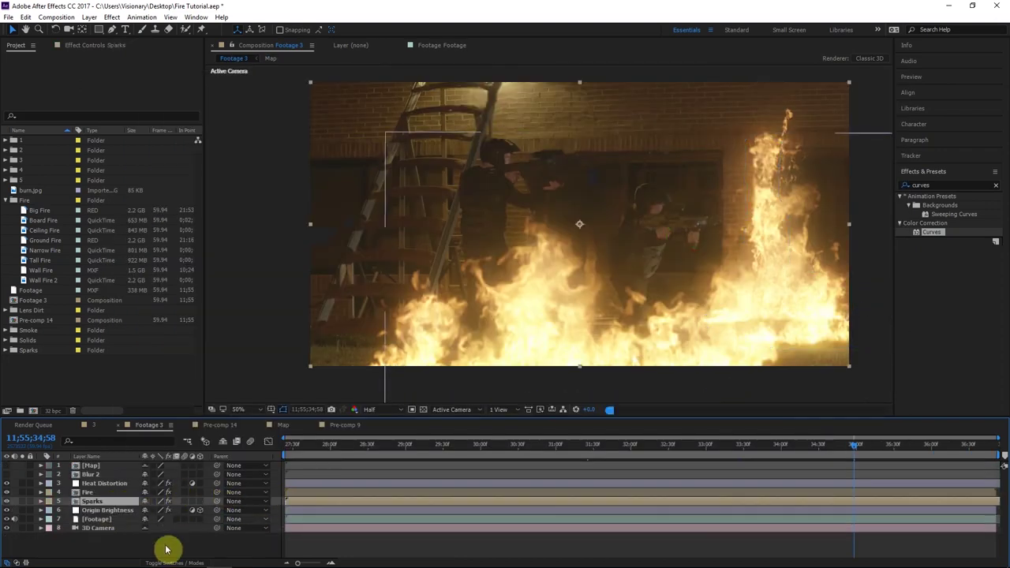
Step: Place the Sparks layer beneath Fire in Footage 3 and compare the shot with Sparks hidden and shown
click(176, 550)
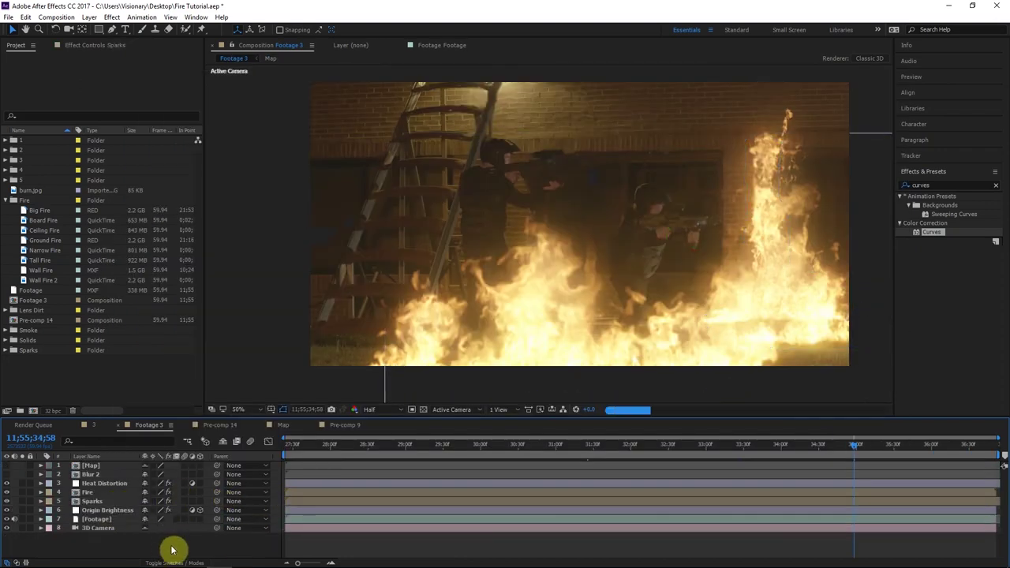
click(7, 493)
click(7, 493)
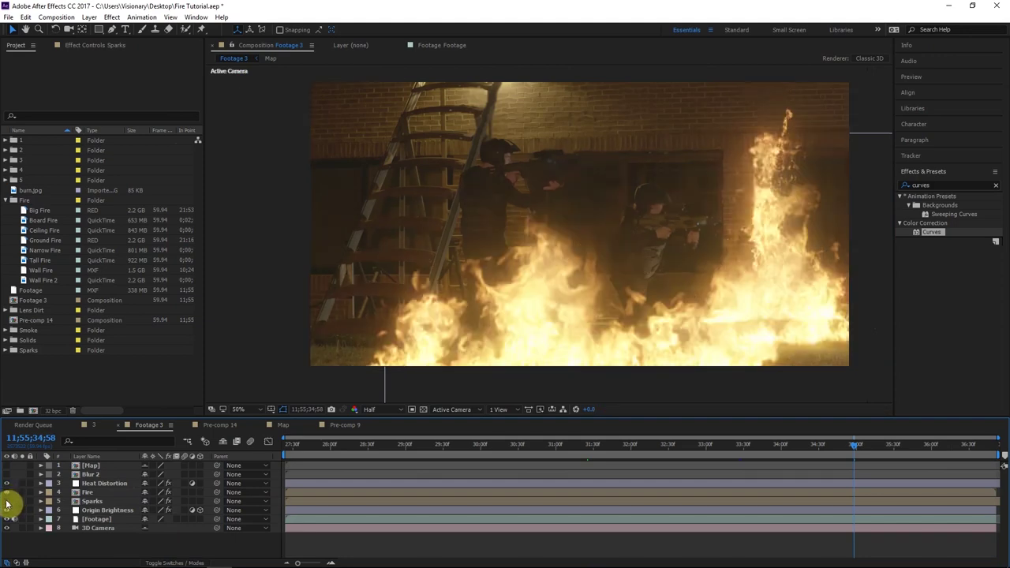
click(7, 501)
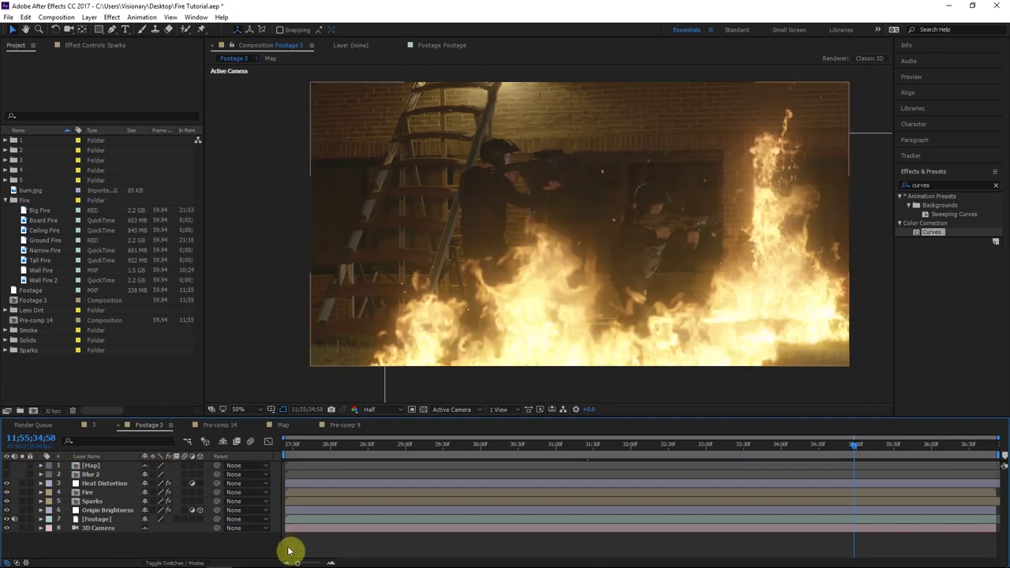
key(ctrl+shift+a)
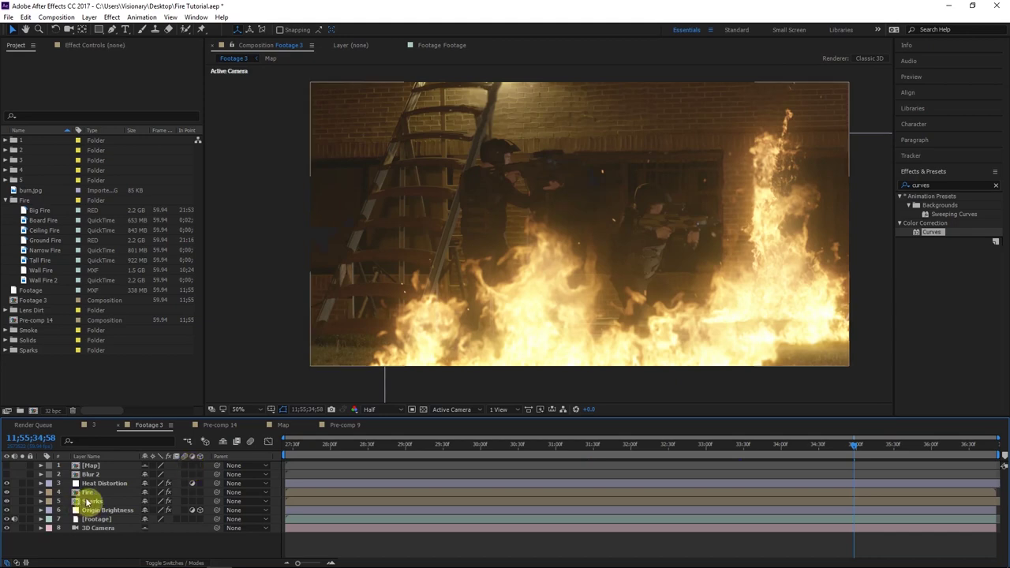
Step: Place the Smoke layer above Fire in Footage 3 and solo the first SmokePlume clip inside its precomp, Pre-comp 11
drag(91, 496, 91, 495)
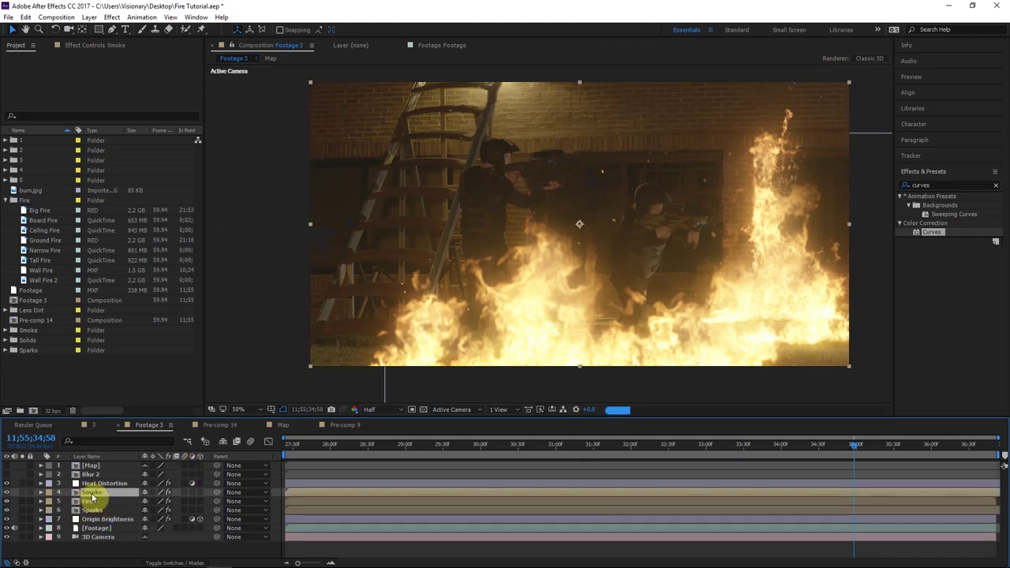
double_click(90, 496)
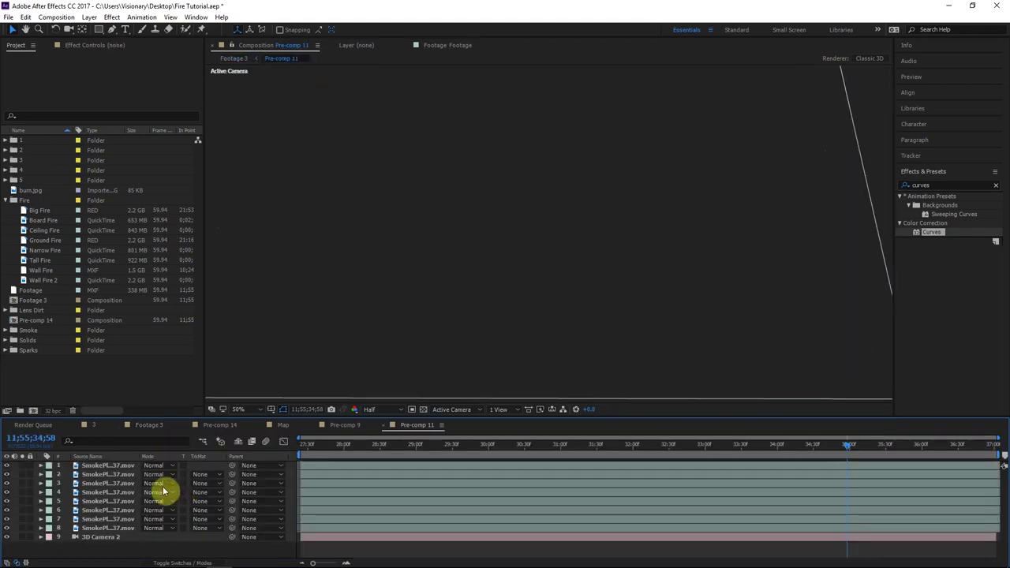
click(105, 465)
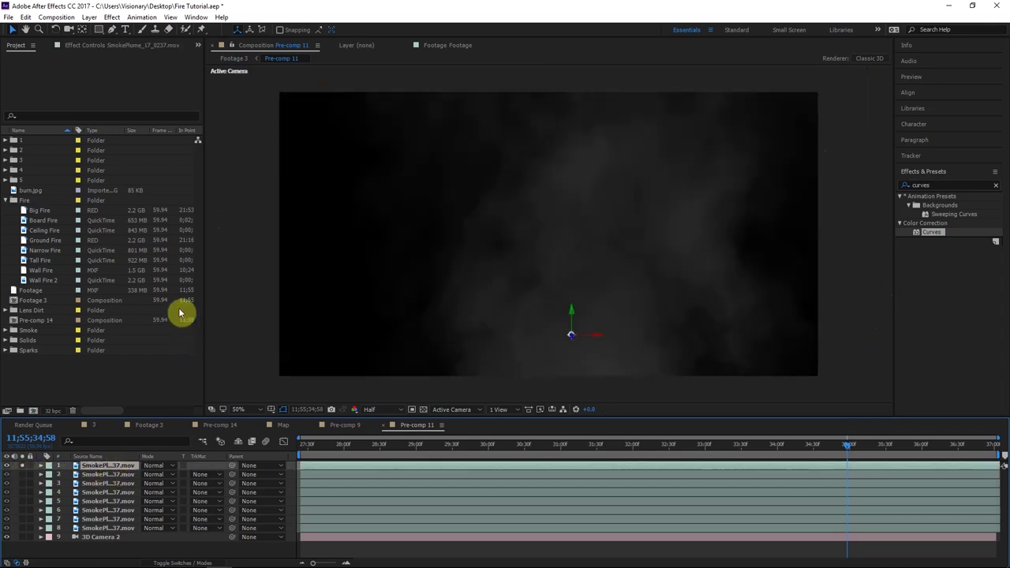
click(23, 466)
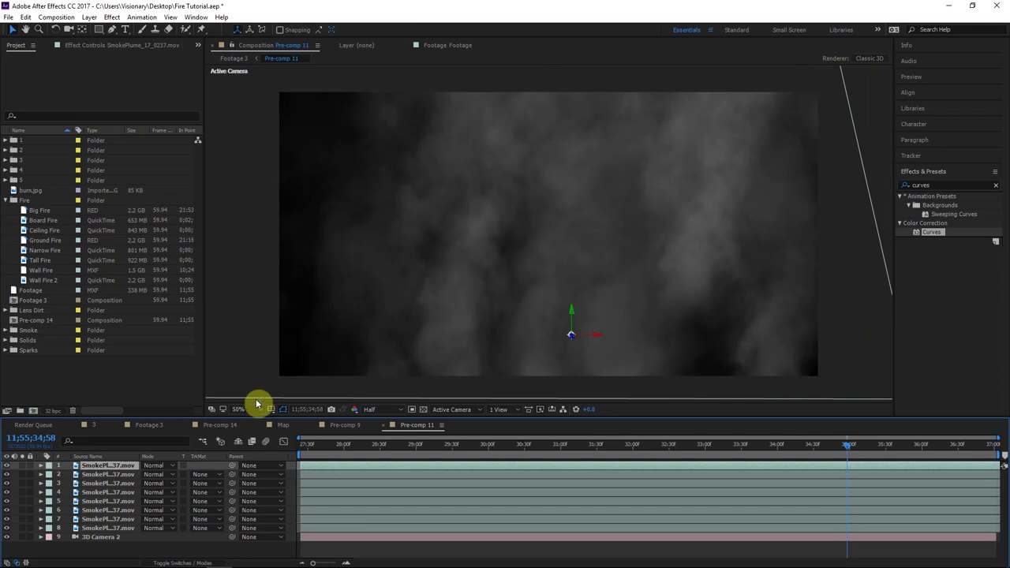
click(22, 465)
Step: Set the soloed SmokePlume clip's opacity to 100% and turn off all its effects except Invert
click(127, 45)
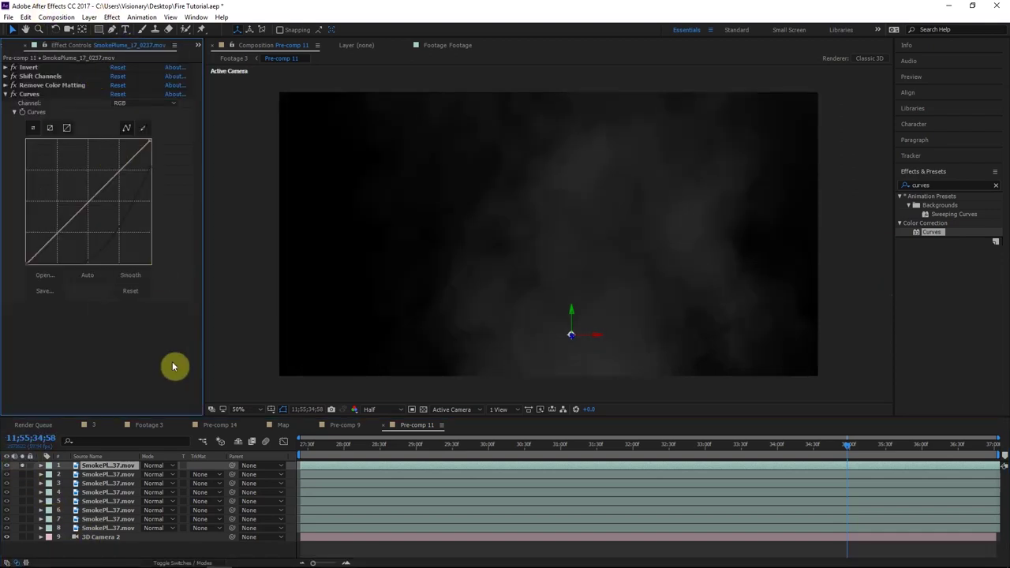
click(192, 562)
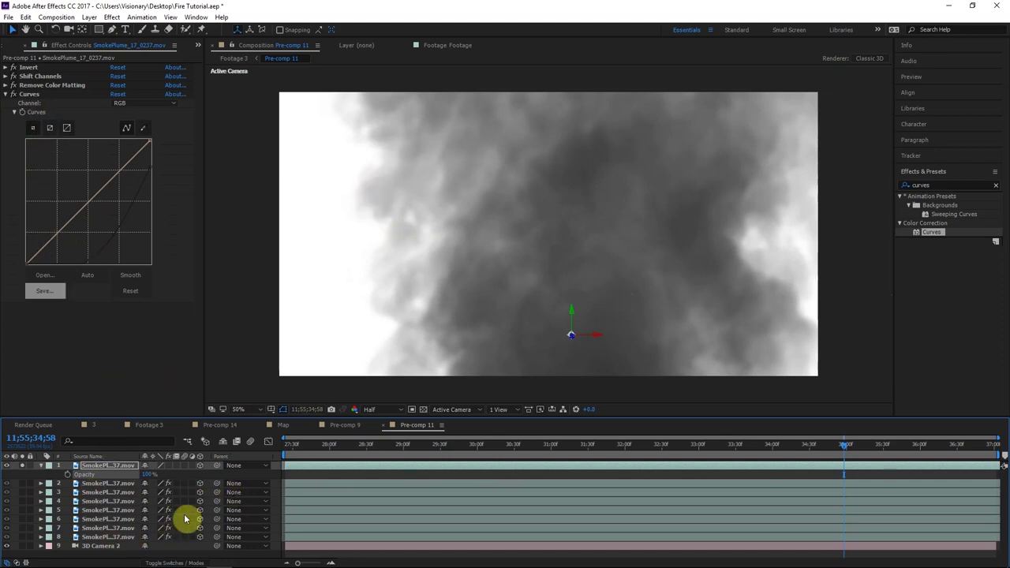
click(14, 69)
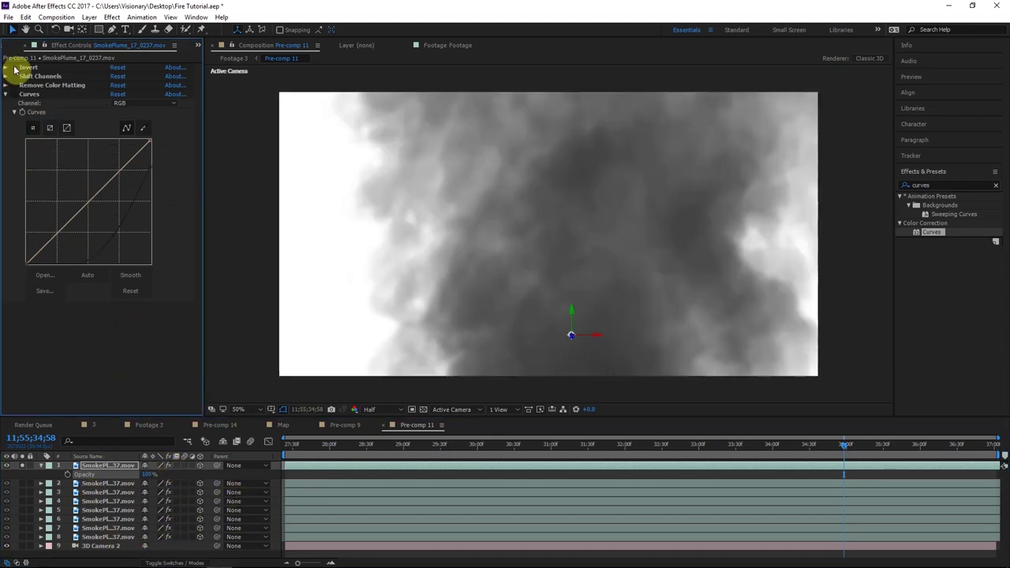
click(14, 68)
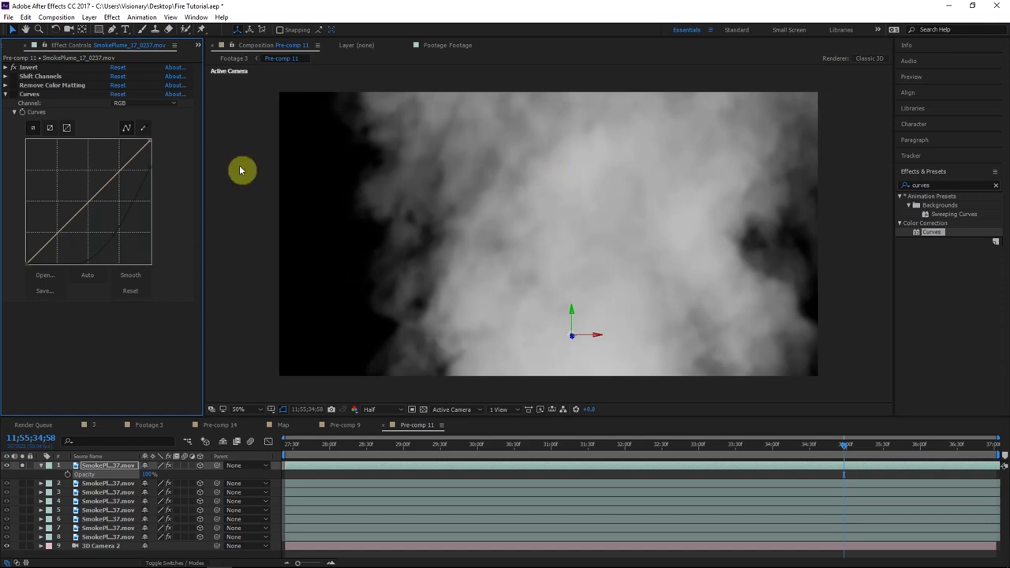
Step: Enable Shift Channels on the SmokePlume clip with alpha taken from Luminance, and check the smoke against the transparency grid
click(6, 77)
click(14, 77)
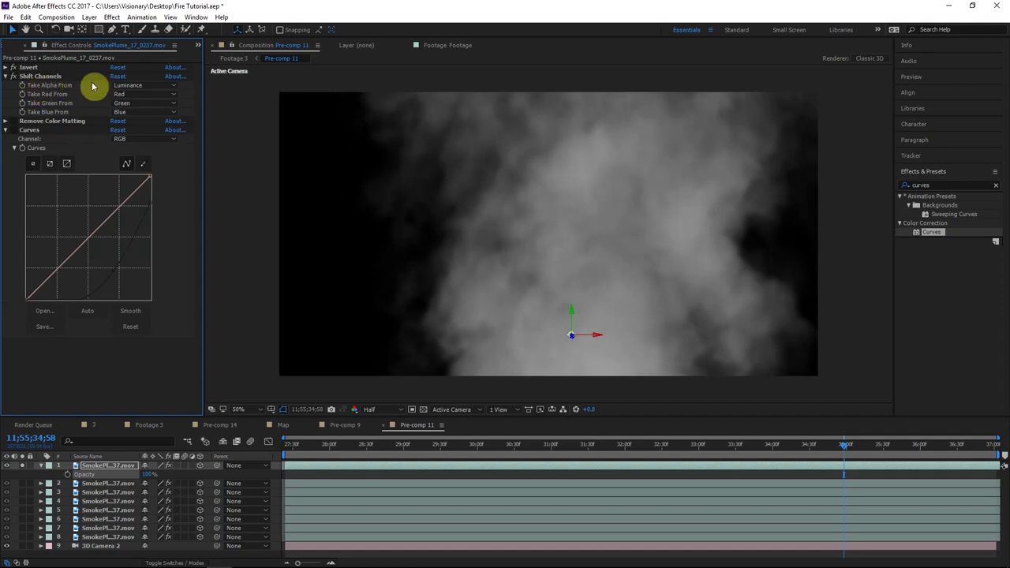
click(422, 409)
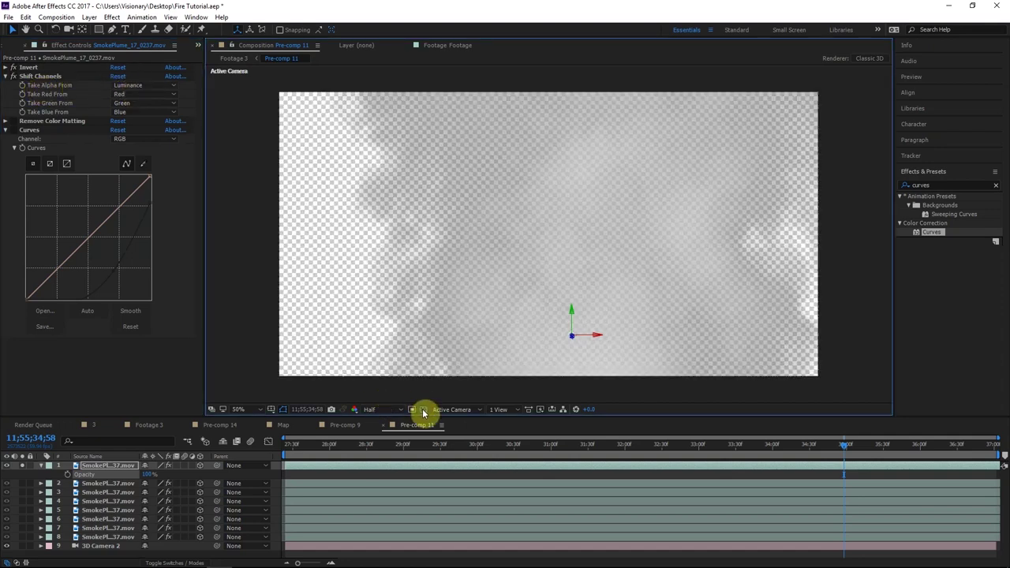
click(422, 408)
click(60, 86)
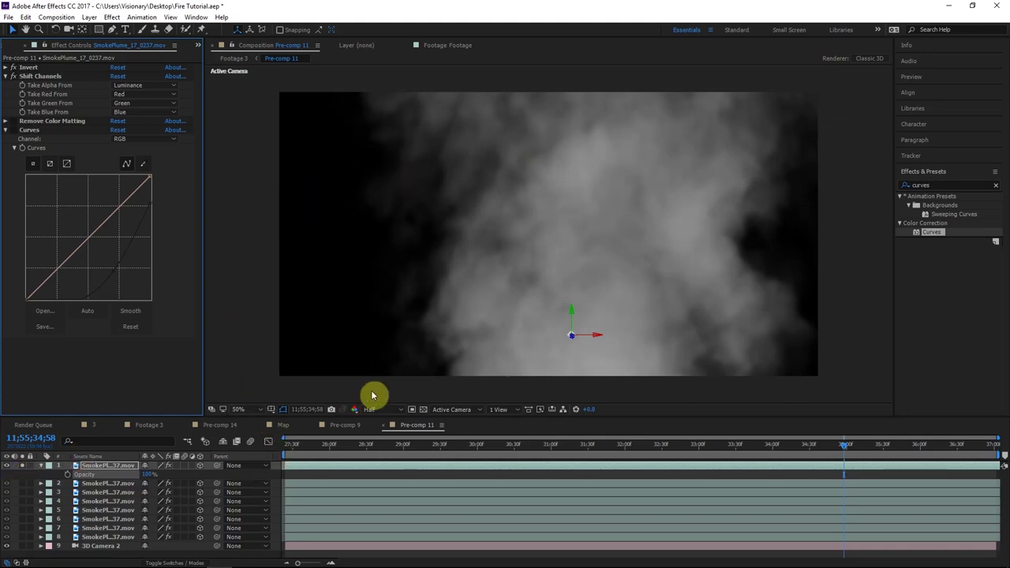
Step: Enable Remove Color Matting with a black background on the SmokePlume clip, comparing the smoke with and without the transparency grid
click(425, 409)
click(425, 410)
click(426, 409)
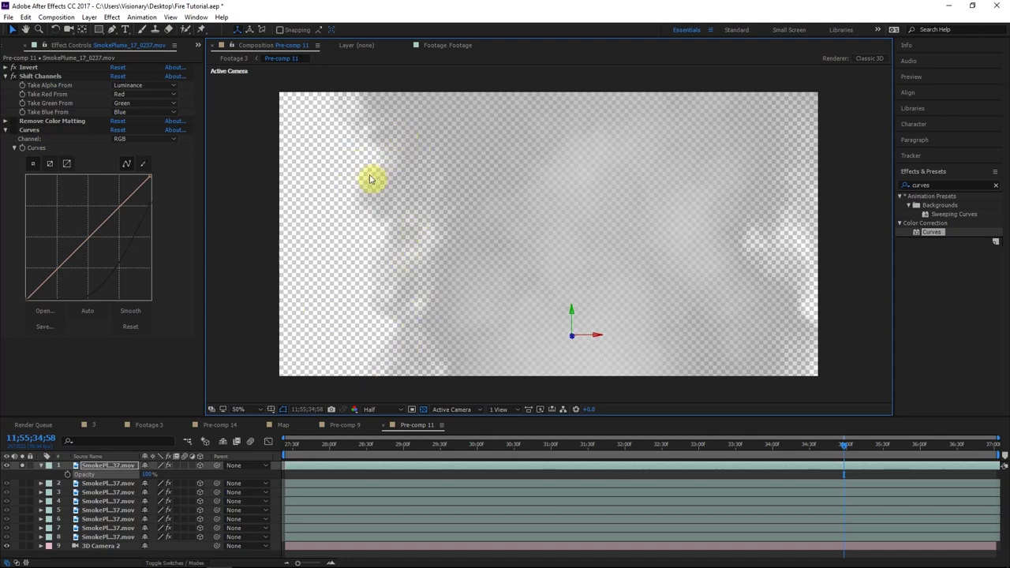
click(423, 409)
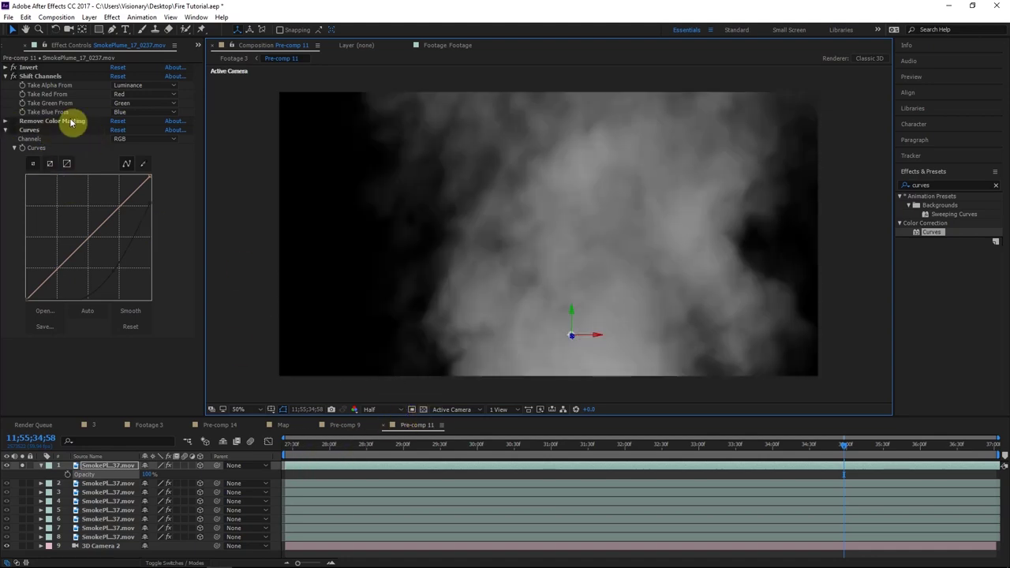
click(14, 129)
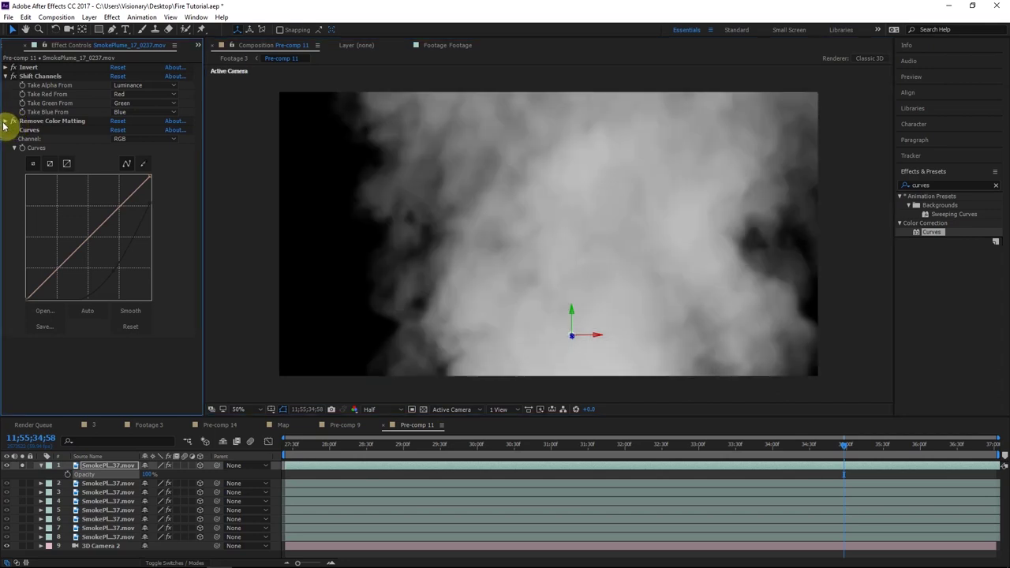
click(6, 121)
click(61, 121)
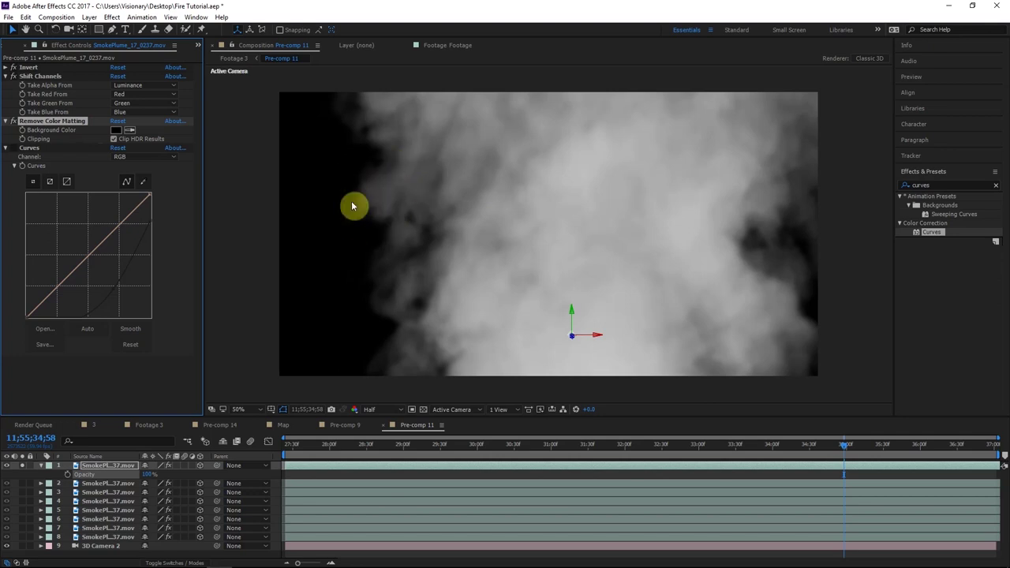
click(424, 409)
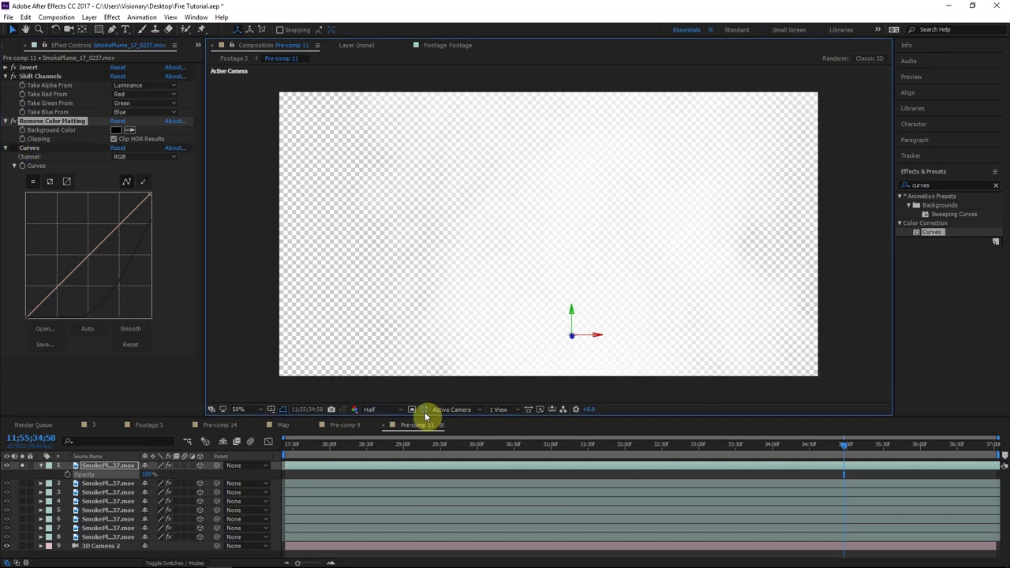
click(424, 410)
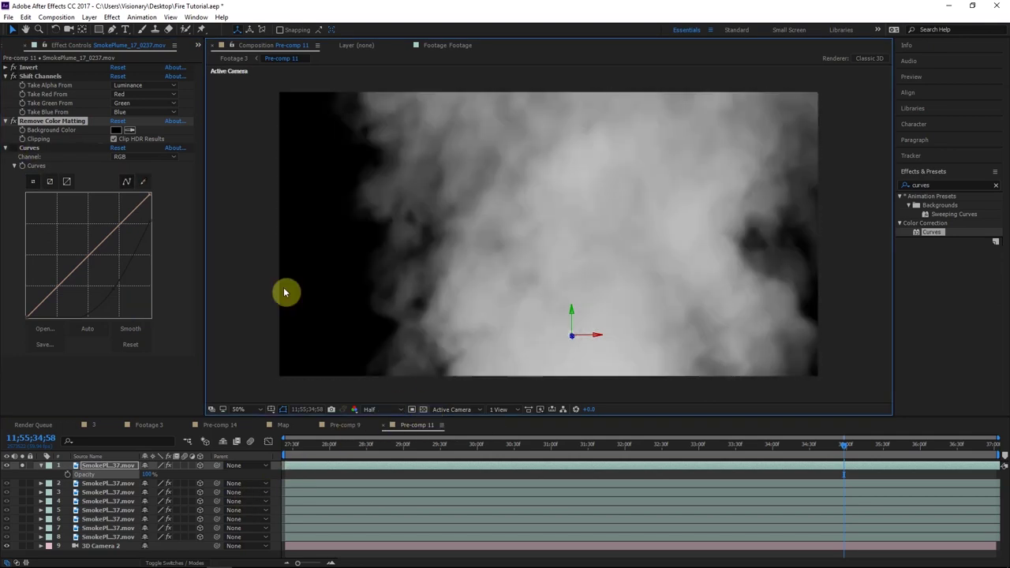
Step: Enable Curves on the SmokePlume clip, switch its channel to Alpha and slightly lower the alpha curve
click(13, 148)
click(138, 157)
click(138, 214)
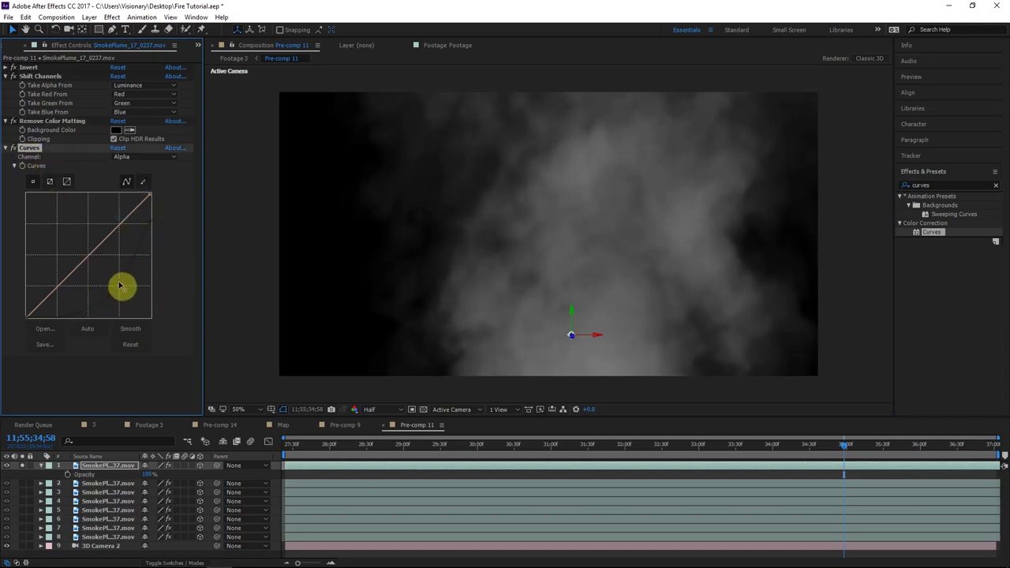
drag(116, 287, 116, 291)
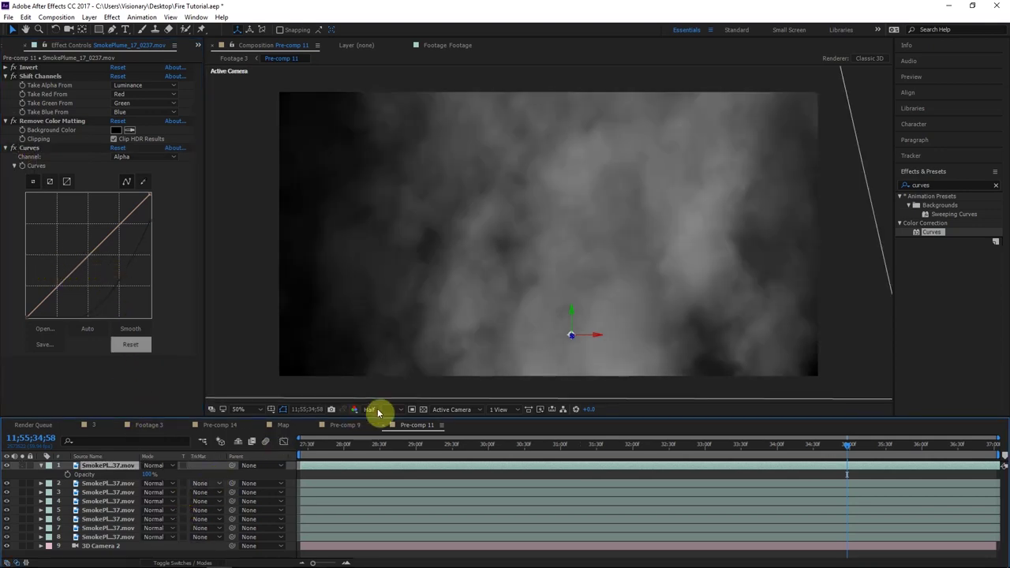
Step: Set the first SmokePlume clip's opacity to 20% and show the effects of the fifth clip
click(169, 468)
click(146, 469)
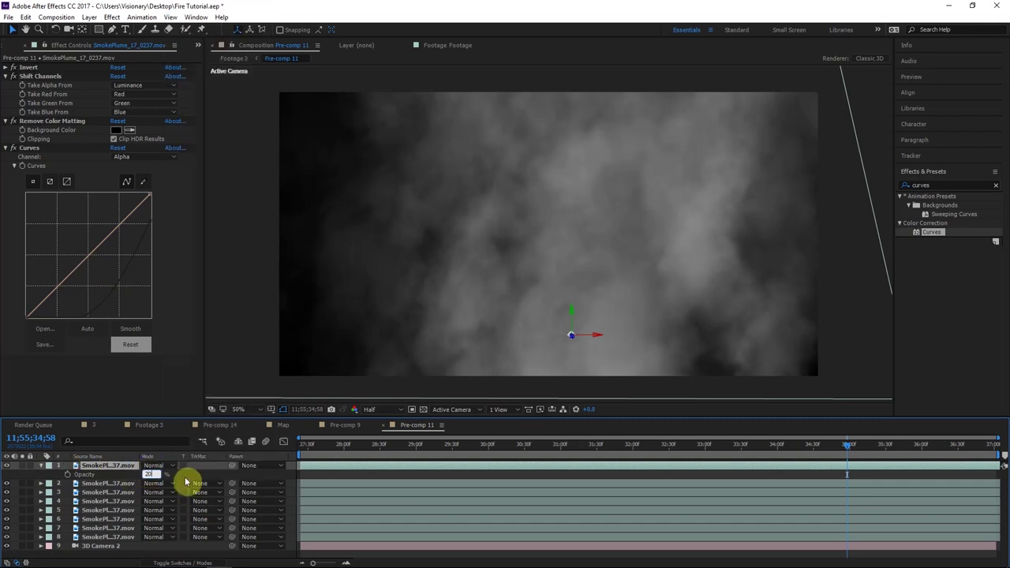
click(185, 480)
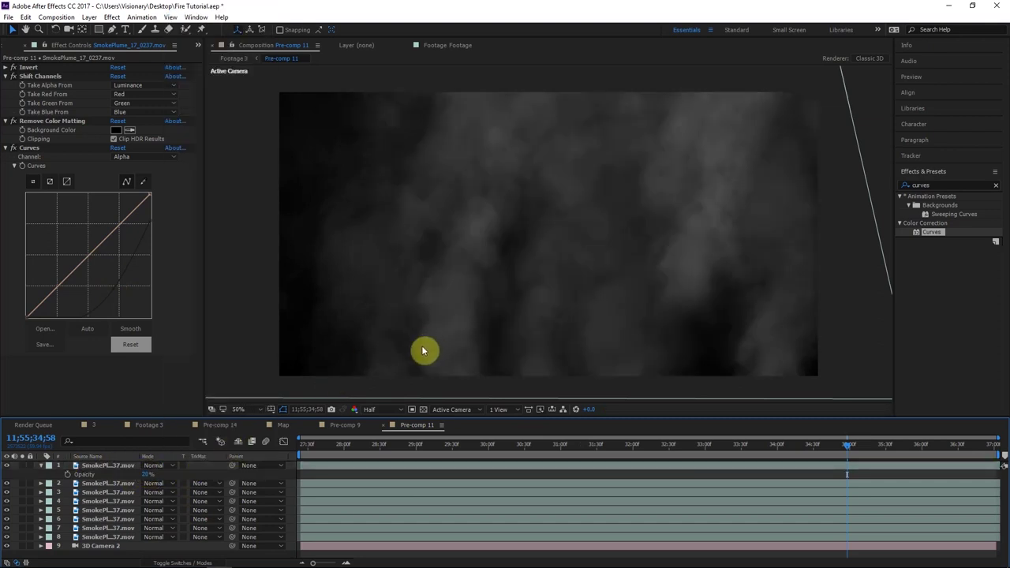
click(108, 509)
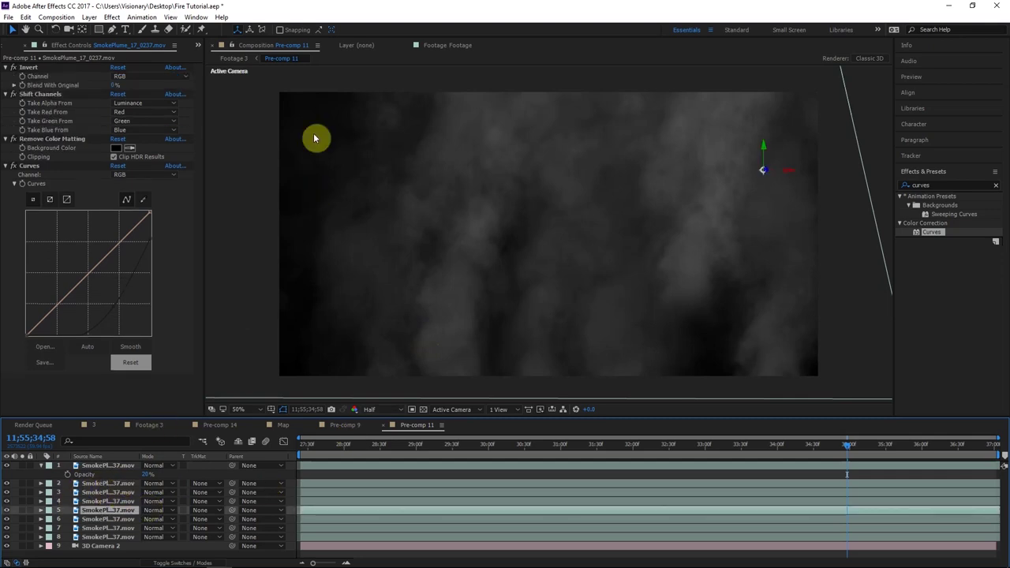
Step: Return to Footage 3, solo the Smoke layer to compare it with and without Tint, and unsolo it
click(148, 424)
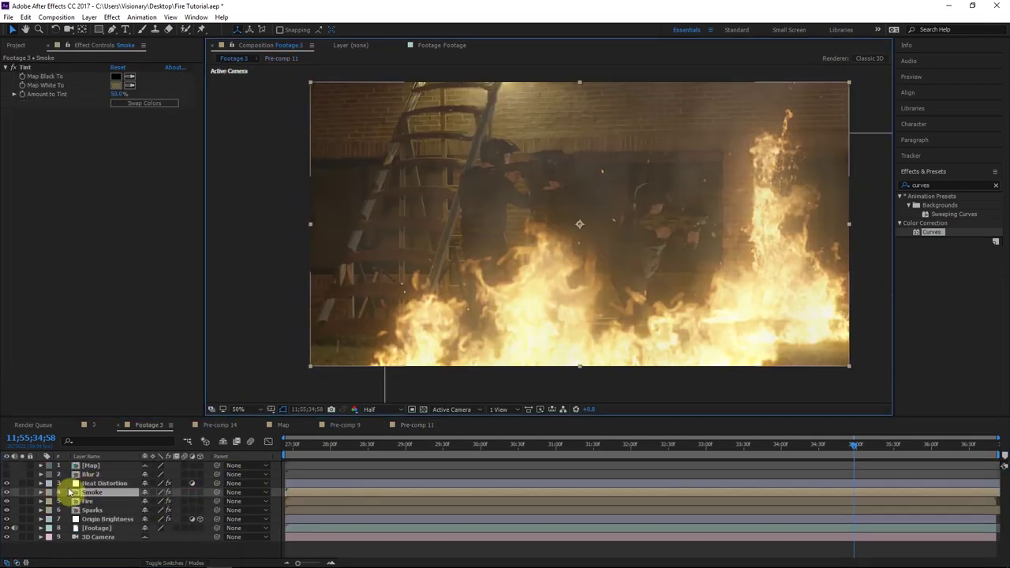
click(22, 492)
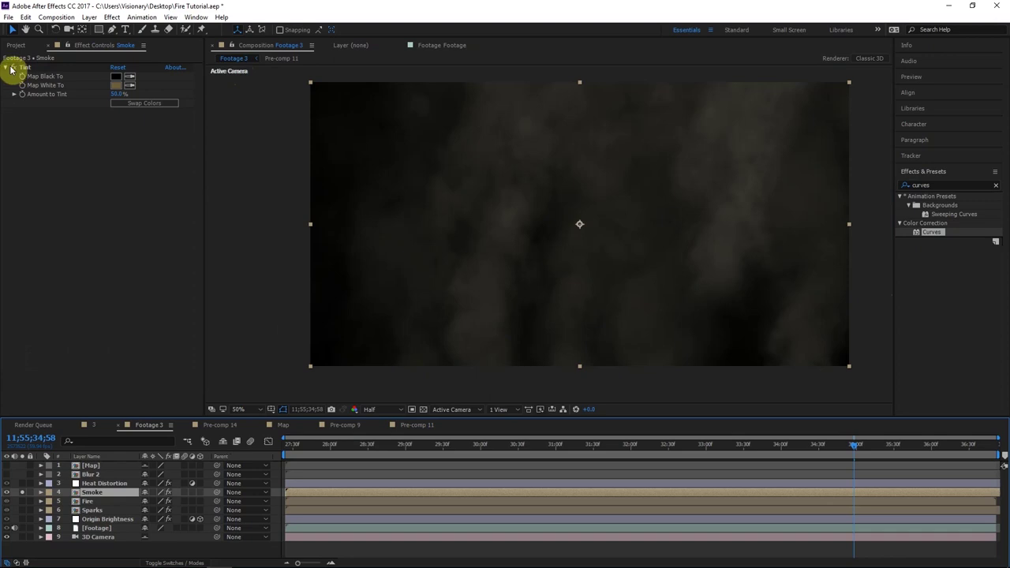
click(12, 69)
click(12, 69)
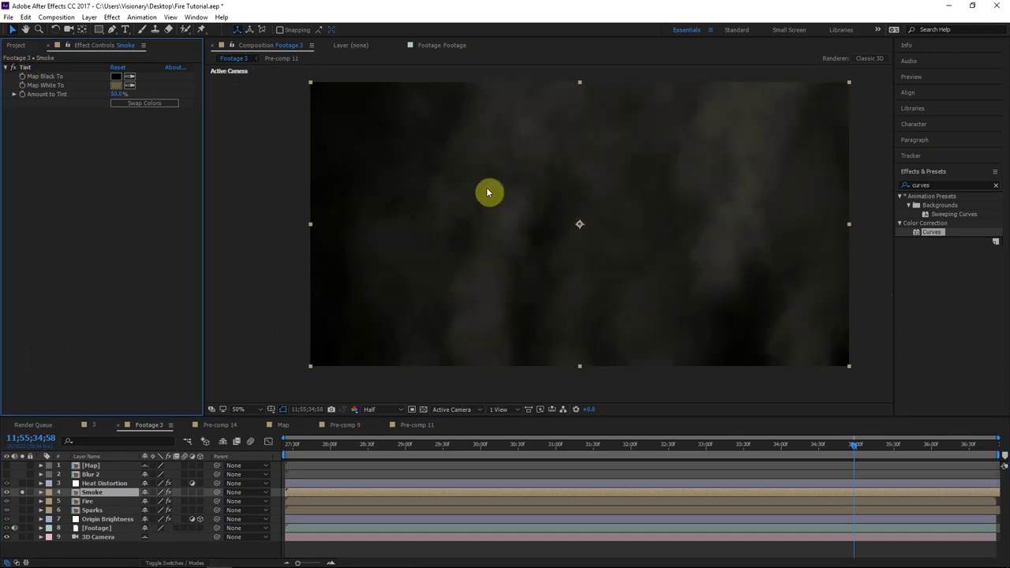
click(22, 493)
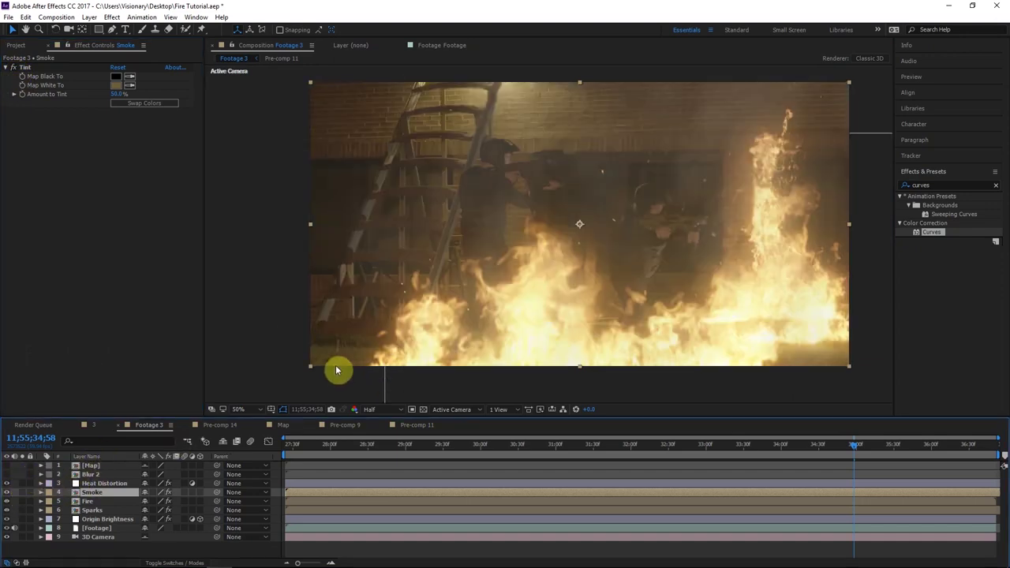
Step: Examine the tracked camera and the clips' 3D switches inside the Smoke precomp, and return to Footage 3
double_click(98, 493)
double_click(135, 501)
click(120, 544)
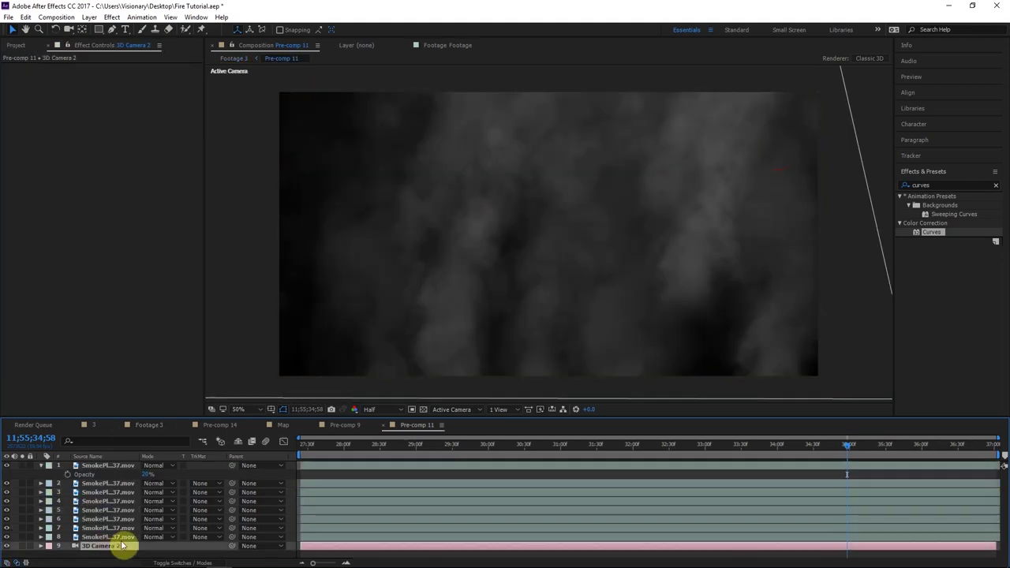
click(207, 563)
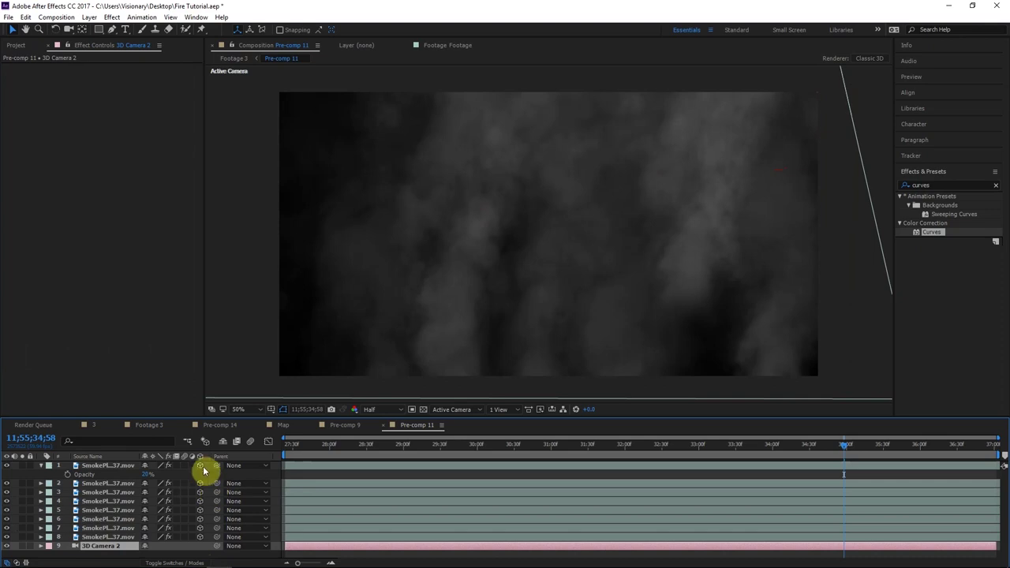
click(233, 60)
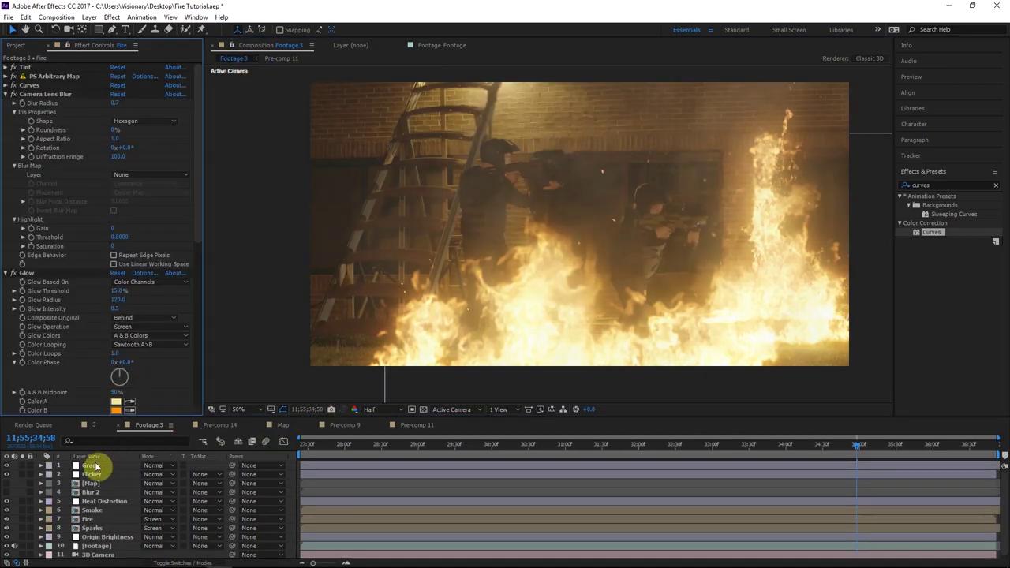
Step: Create a 2048 x 1080 px black solid directly above the Map layer and make it a 3D layer
click(91, 483)
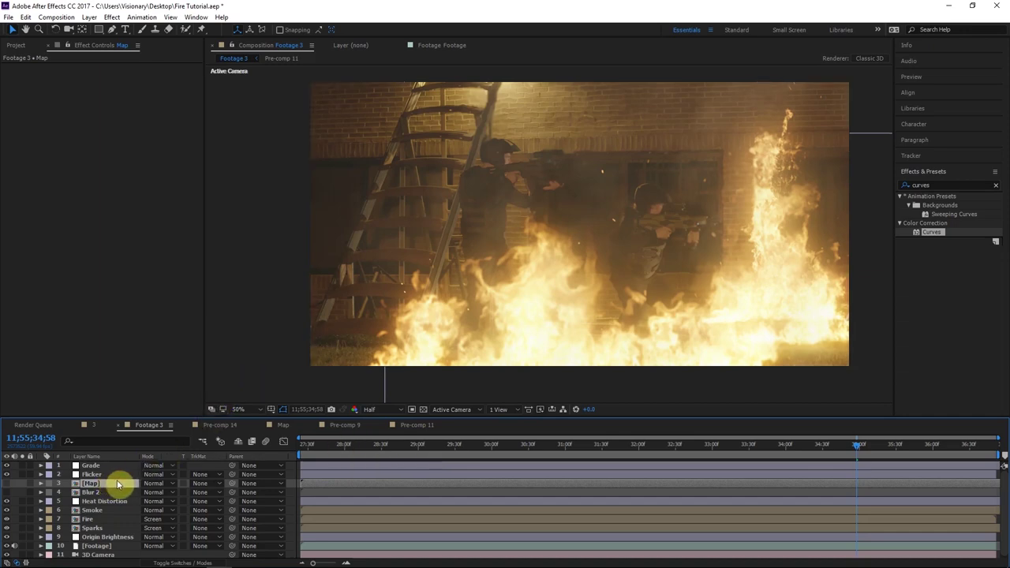
key(ctrl+y)
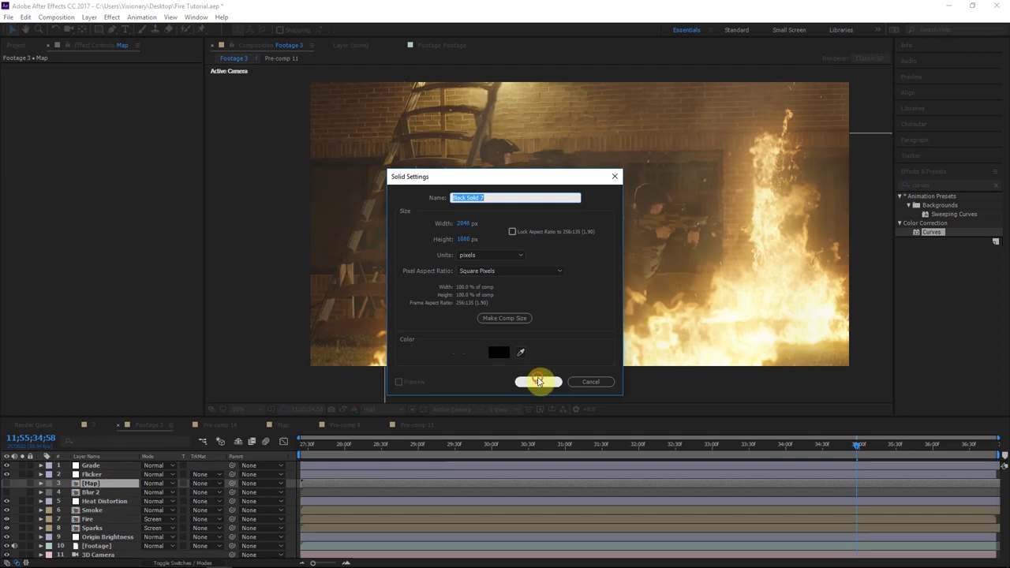
click(538, 381)
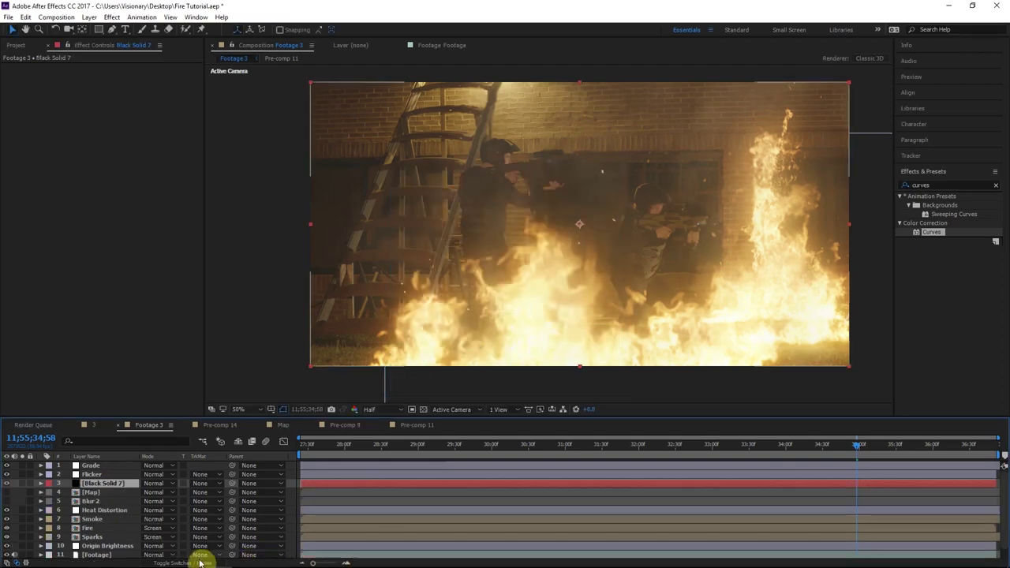
click(201, 562)
click(200, 483)
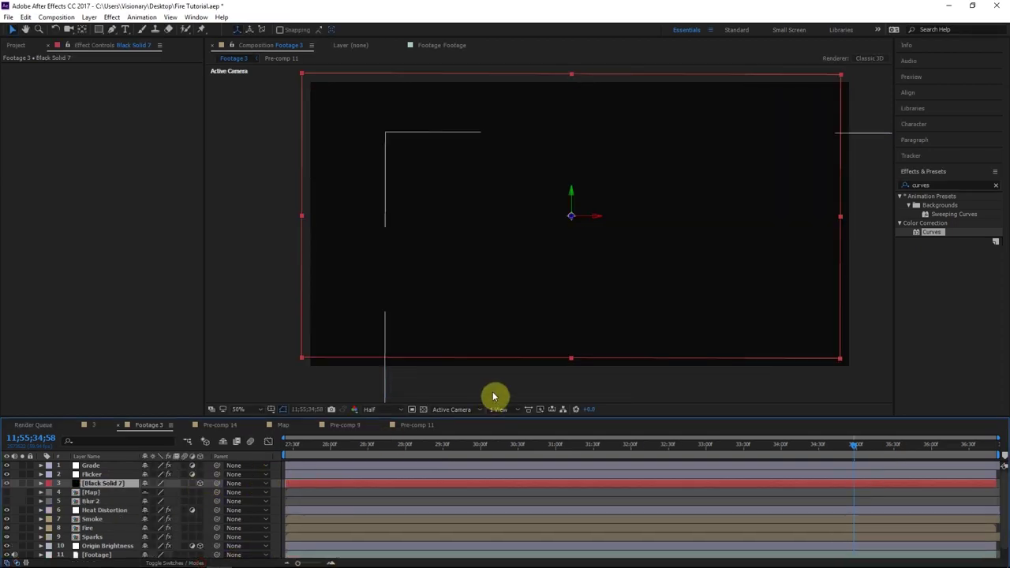
Step: Scale the black solid up to 188% so it extends beyond the frame
key(s)
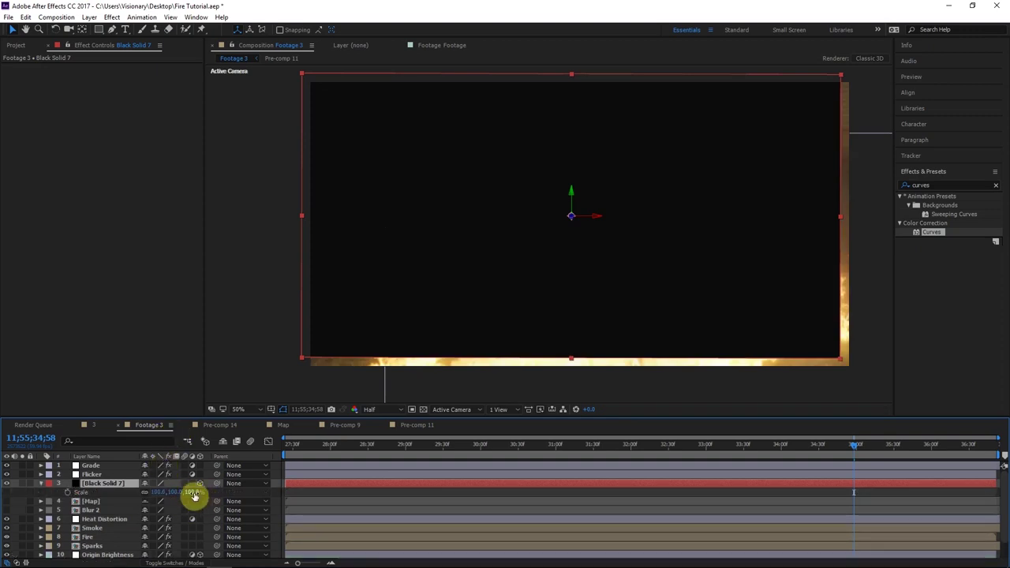
drag(196, 495, 232, 494)
scroll(574, 379, down, 2)
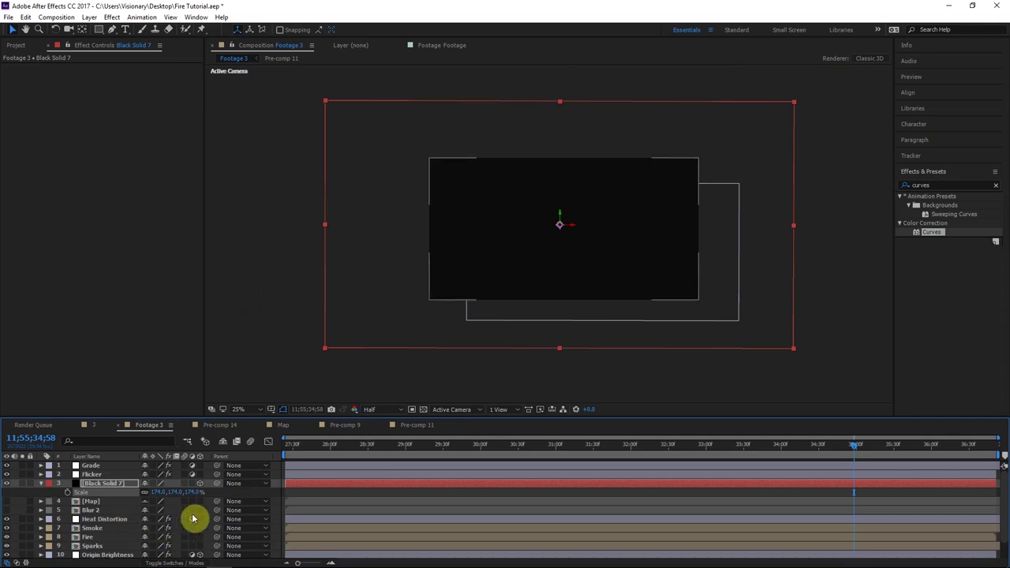
drag(169, 491, 180, 491)
Step: Hide the black solid and draw a closed Pen mask on it around the low flames and the tall flame column
click(7, 482)
click(112, 30)
scroll(552, 293, up, 2)
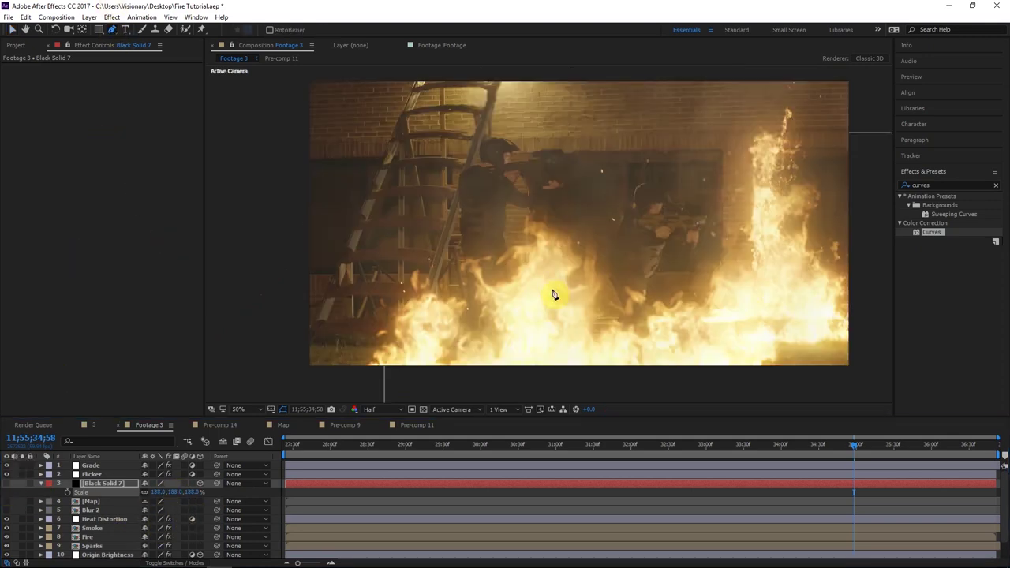
click(416, 267)
click(479, 227)
click(552, 204)
click(621, 213)
click(647, 276)
drag(686, 281, 593, 324)
click(627, 307)
click(637, 243)
drag(663, 152, 674, 148)
click(735, 152)
click(733, 228)
click(773, 313)
drag(794, 394, 794, 286)
click(776, 291)
click(674, 343)
click(422, 327)
click(268, 295)
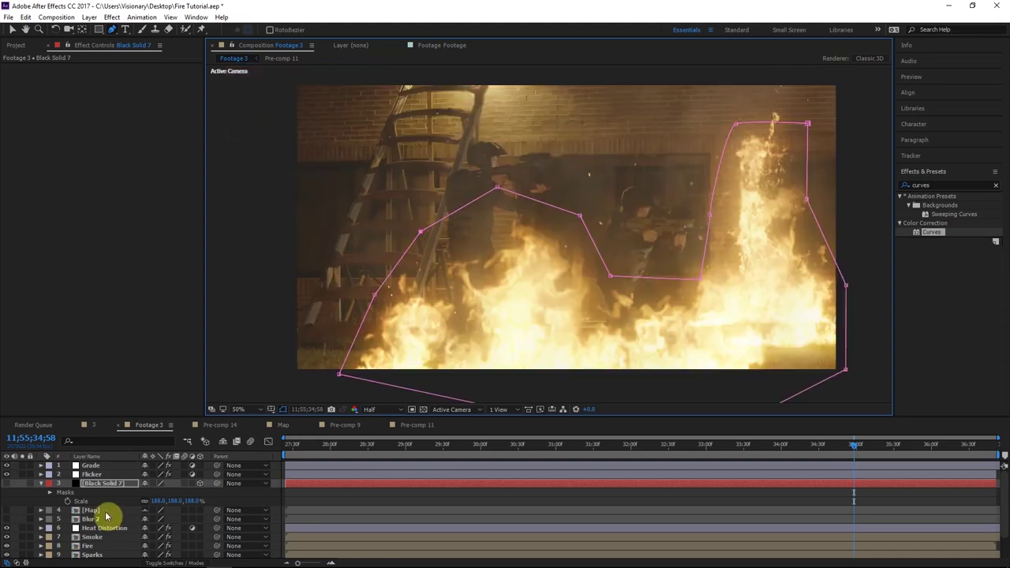
Step: Show the masked black solid again and set its mask feather to 104 pixels
click(41, 483)
click(7, 483)
key(f)
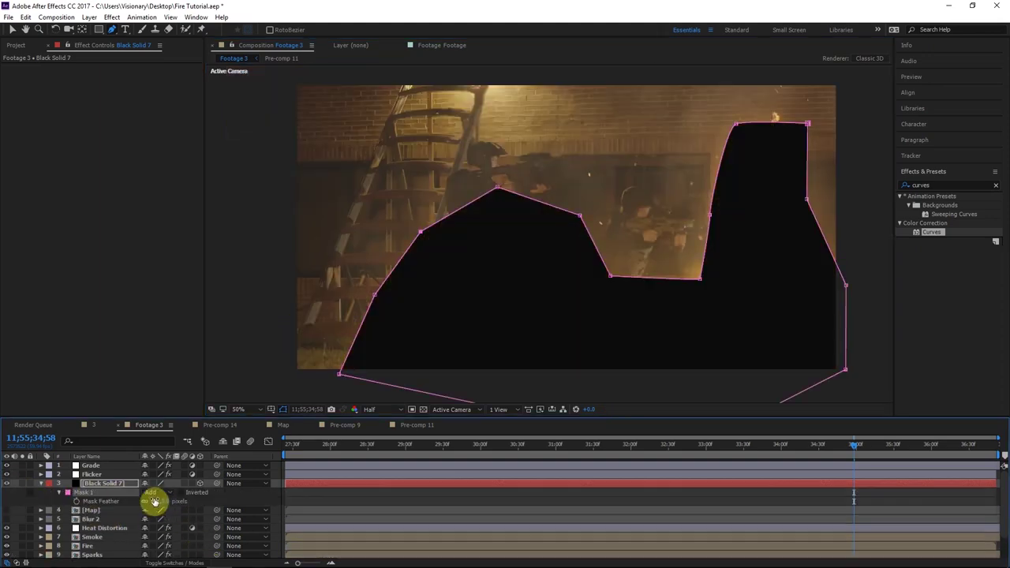
drag(155, 503, 254, 501)
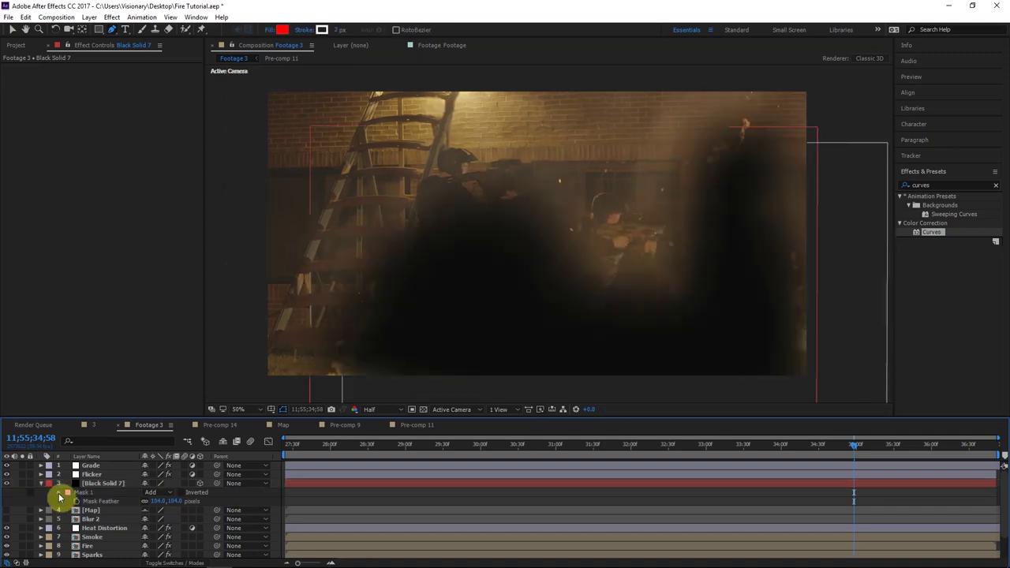
Step: Set the black solid's mask expansion to 23 pixels and collapse the layer's properties
click(60, 493)
click(59, 492)
click(154, 527)
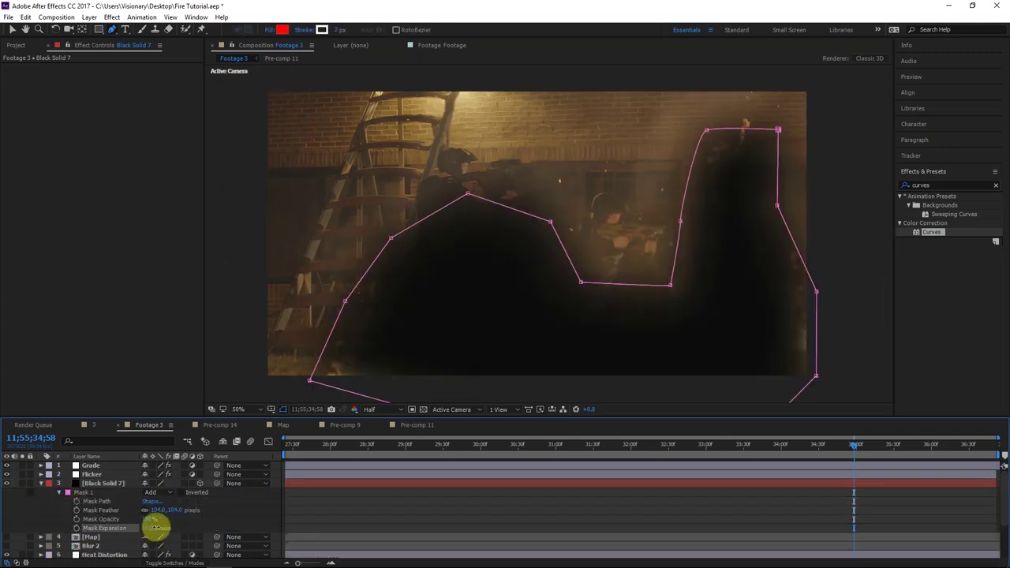
drag(158, 528, 173, 530)
click(291, 500)
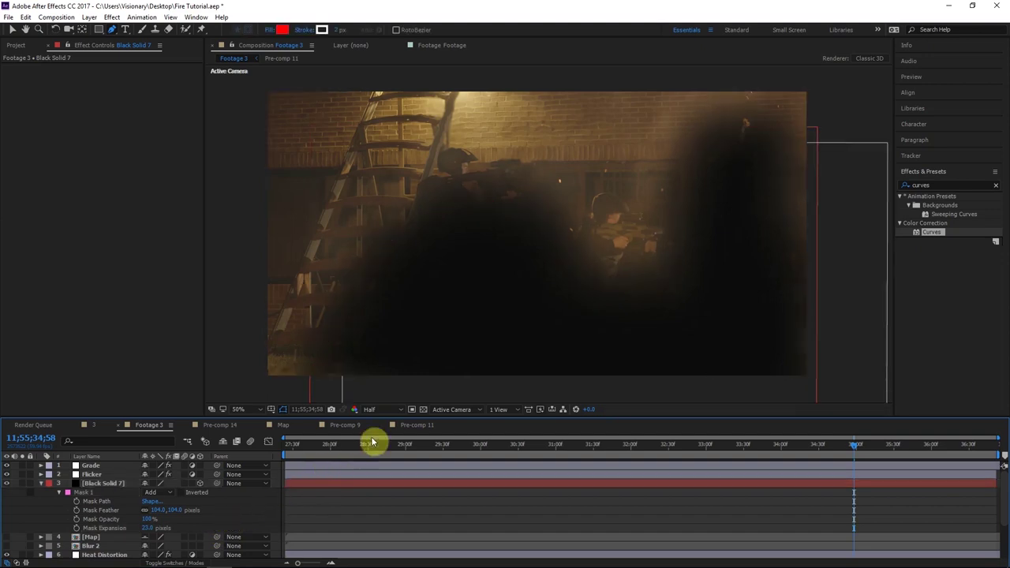
click(63, 479)
click(41, 483)
click(96, 486)
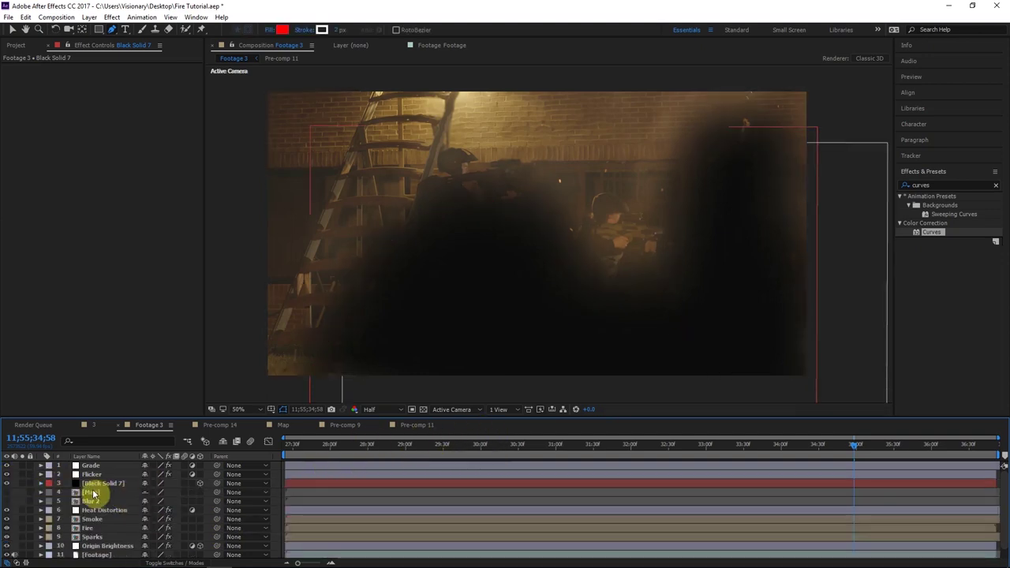
Step: Duplicate the 3D Camera layer and place the copy directly beneath the black solid
scroll(102, 529, down, 1)
click(98, 553)
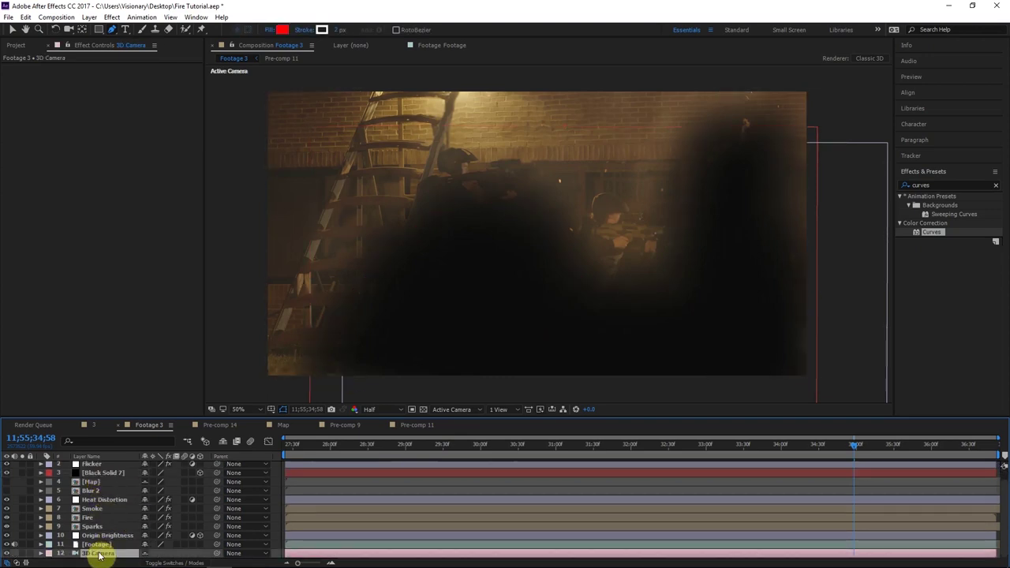
key(ctrl+d)
drag(98, 555, 101, 474)
Step: Pre-compose the black solid and its 3D Camera copy as Lens Dirt Map with all attributes moved, and check it soloed
click(102, 473)
right_click(102, 473)
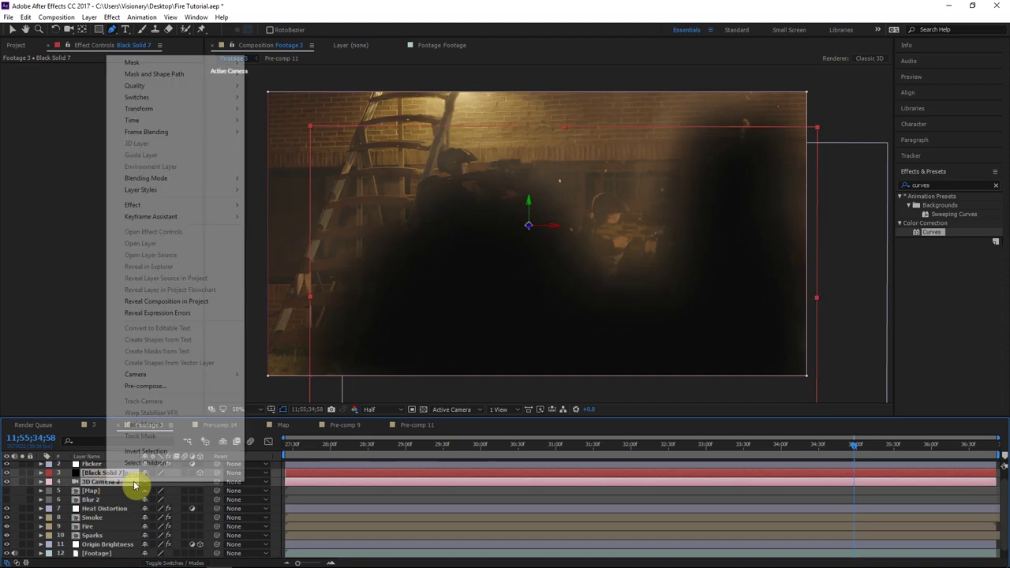
click(162, 386)
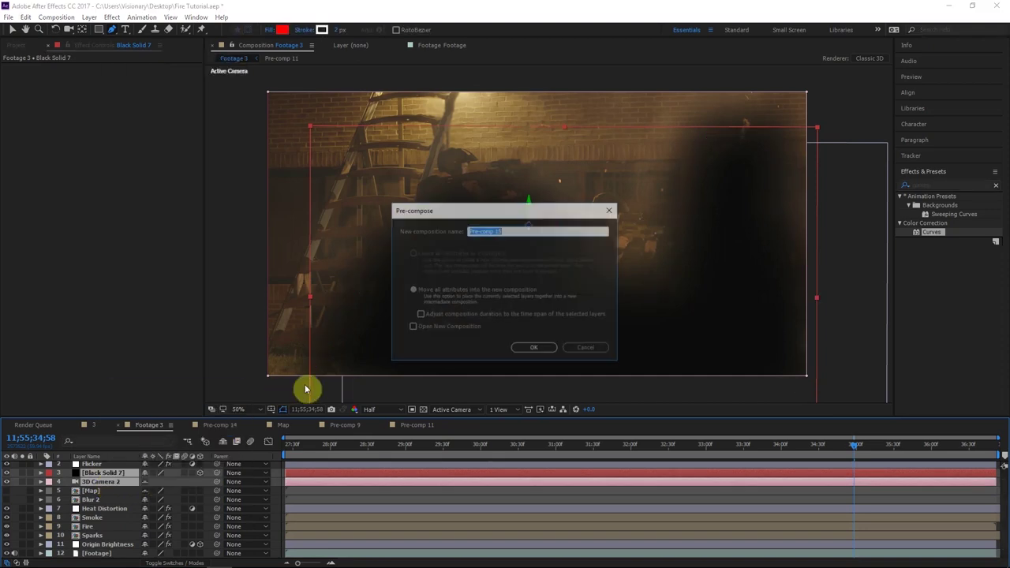
click(442, 292)
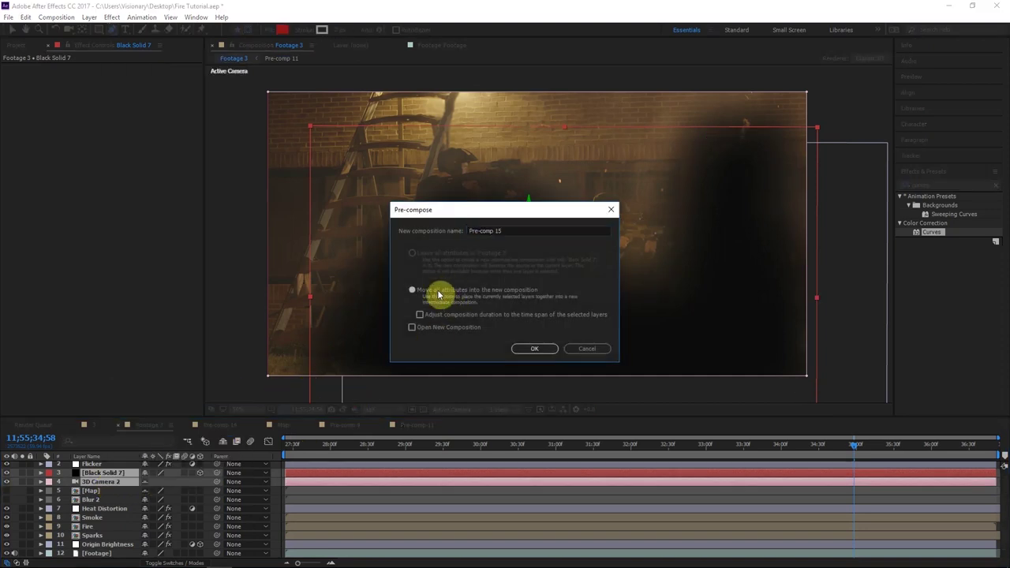
click(515, 229)
text(Lens)
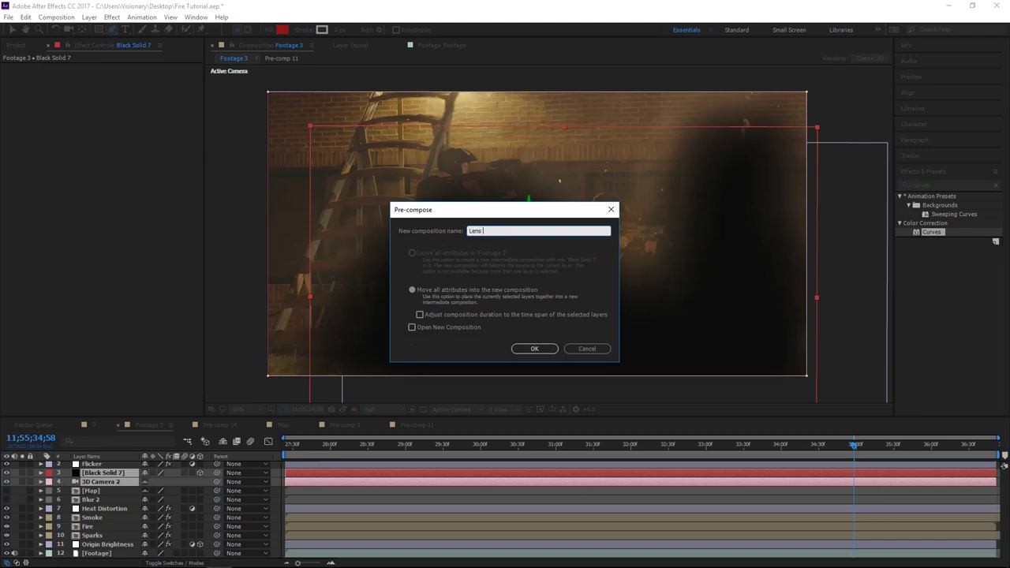
text( Dirt Map)
key(Return)
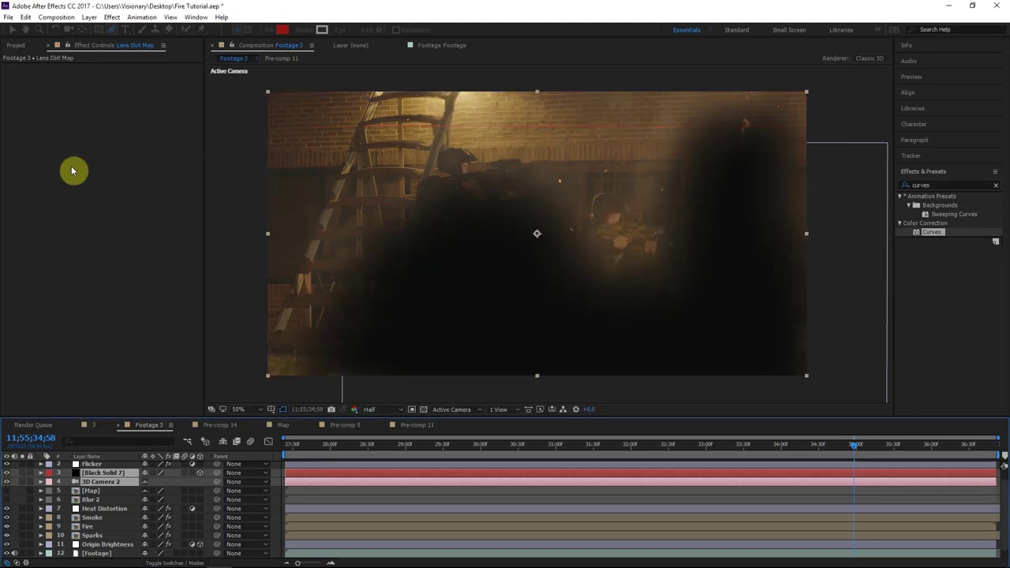
click(22, 474)
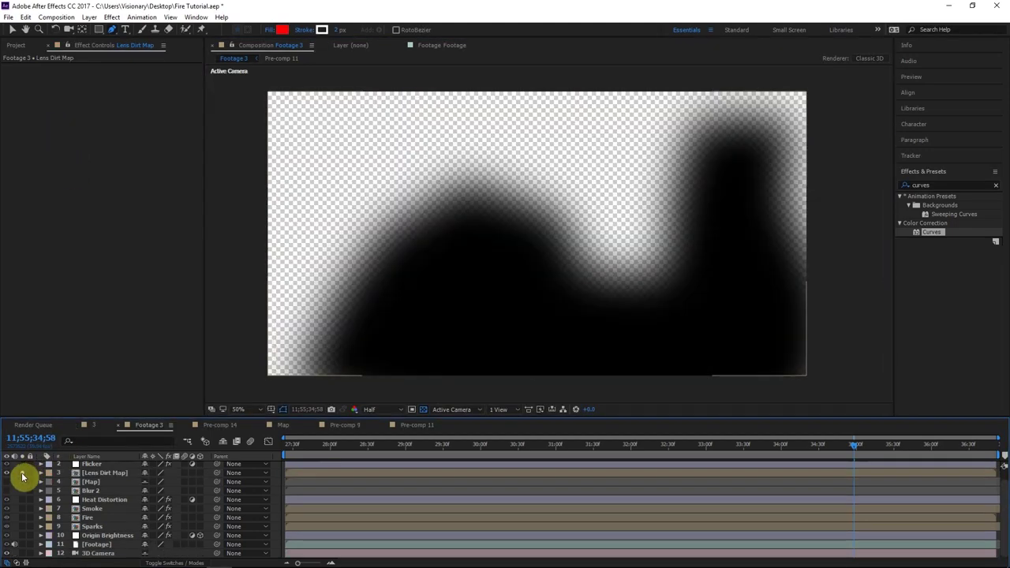
click(22, 473)
Step: Place LensDirt-26.png from the project's Lens Dirt folder directly beneath the Lens Dirt Map layer
click(18, 48)
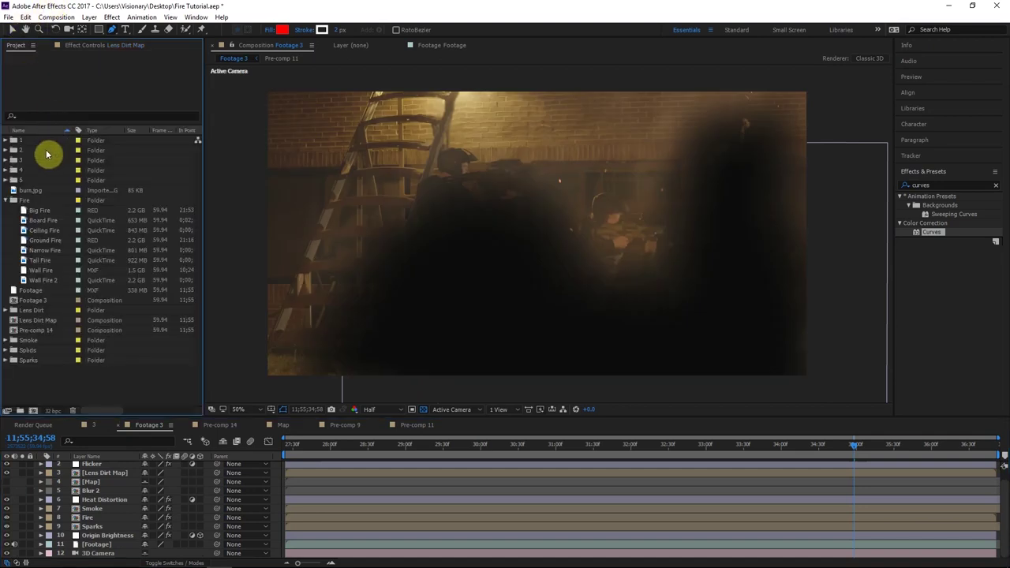
click(5, 201)
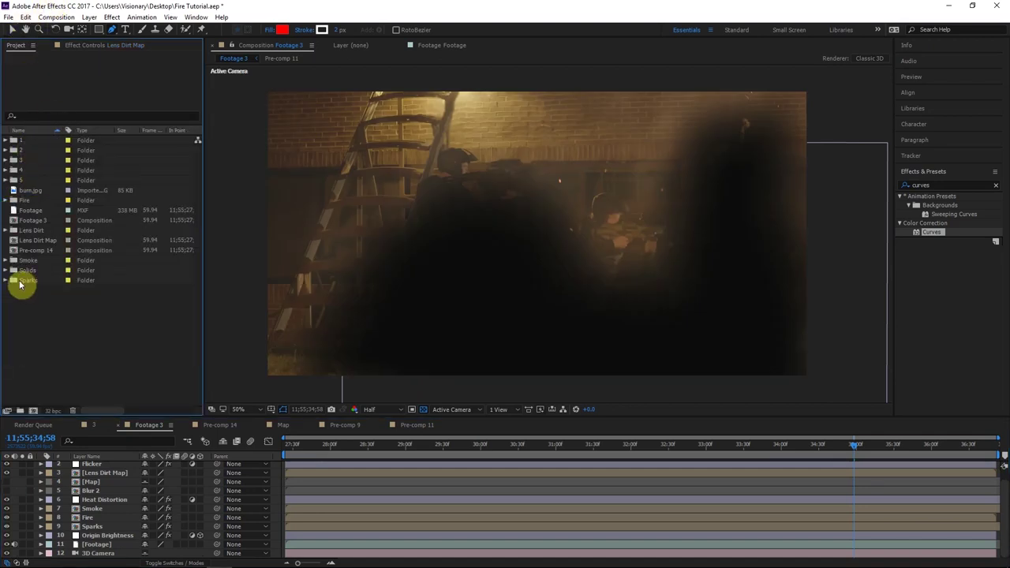
click(6, 230)
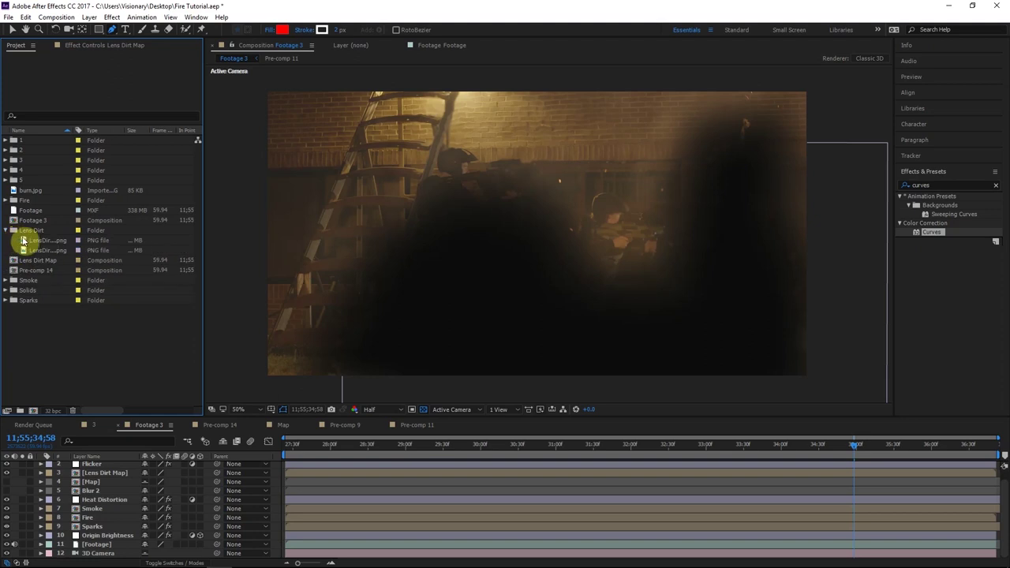
click(41, 240)
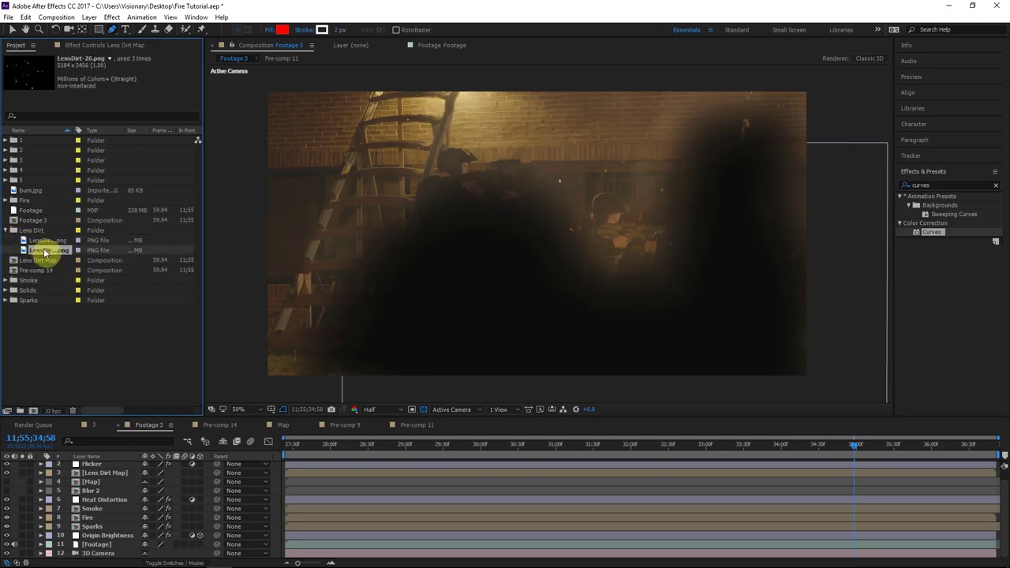
drag(92, 484, 103, 463)
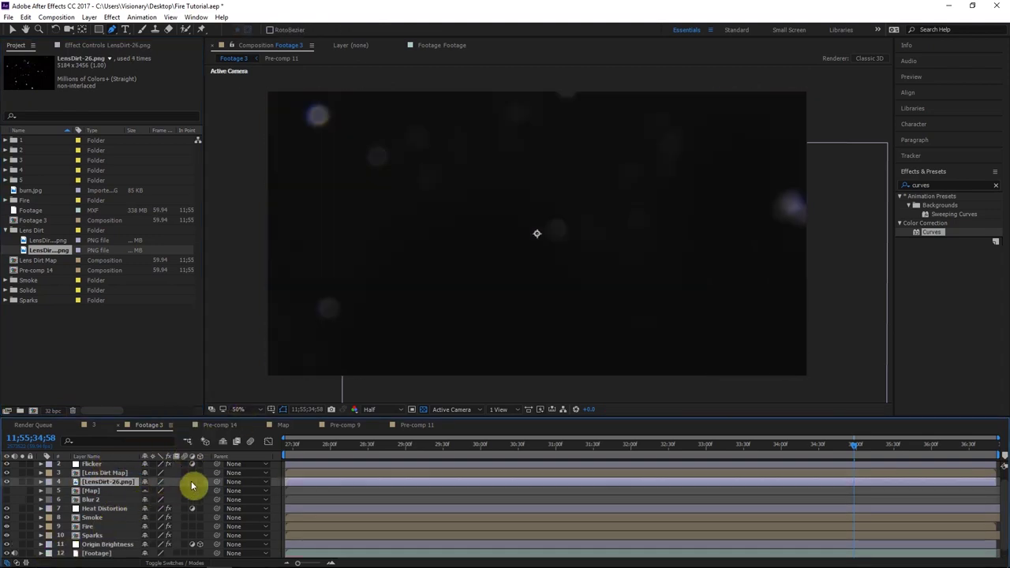
Step: Scale the LensDirt-26.png layer to 57% and hide the Lens Dirt Map layer
key(s)
drag(157, 491, 106, 483)
click(43, 485)
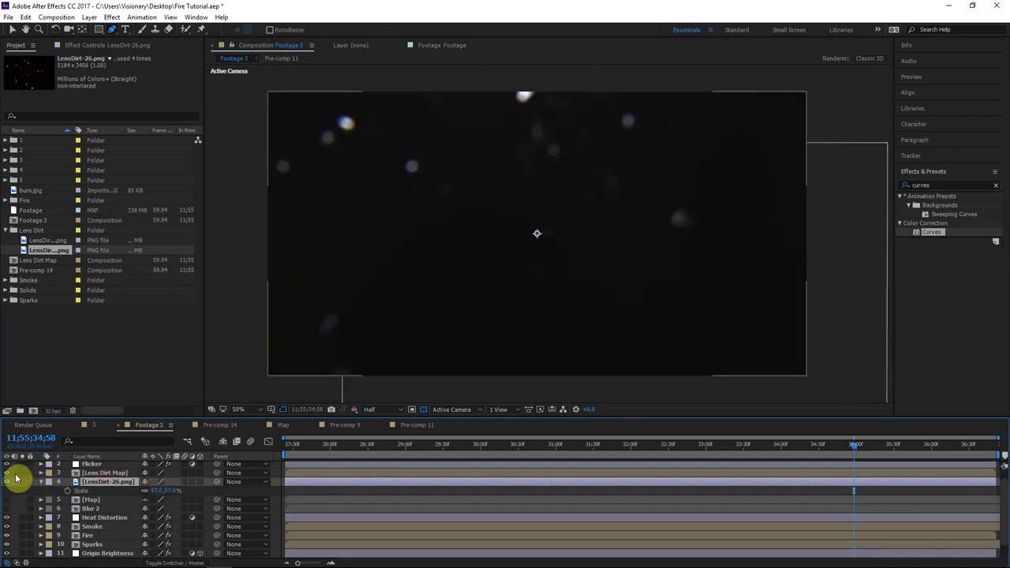
click(107, 483)
click(106, 473)
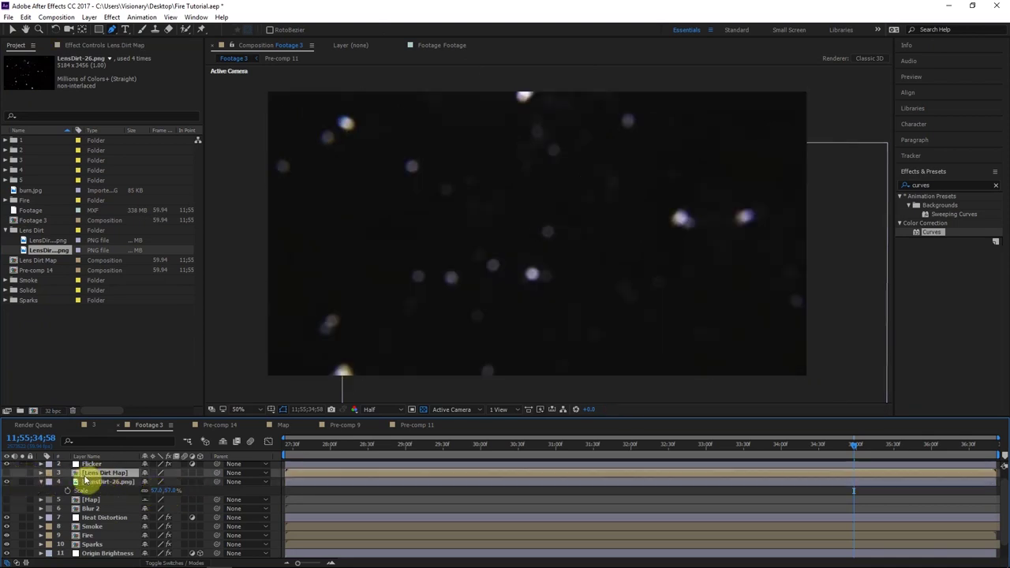
Step: Set the LensDirt-26.png layer's track matte to Alpha, using the Lens Dirt Map layer above it
click(150, 563)
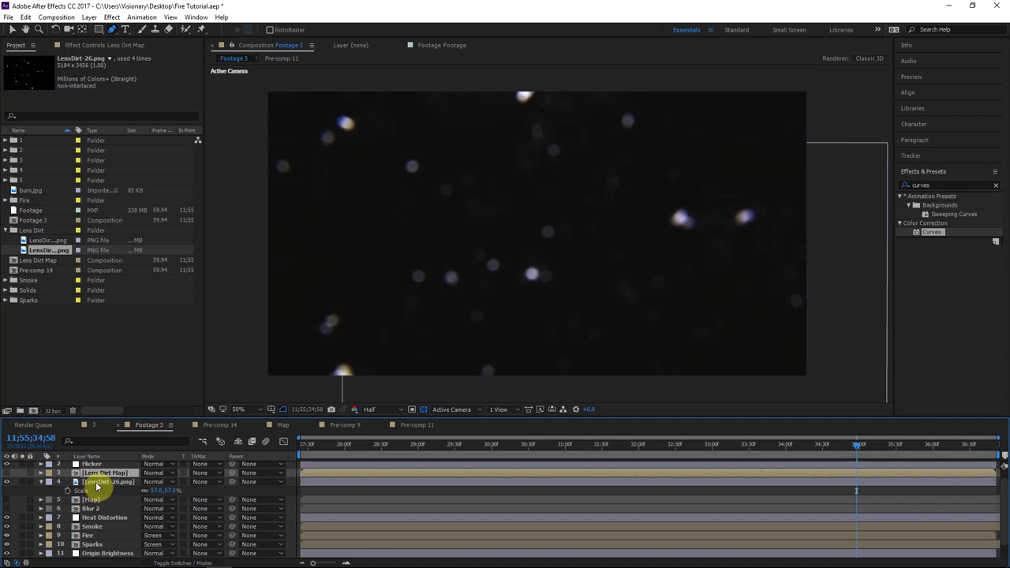
click(97, 482)
click(167, 565)
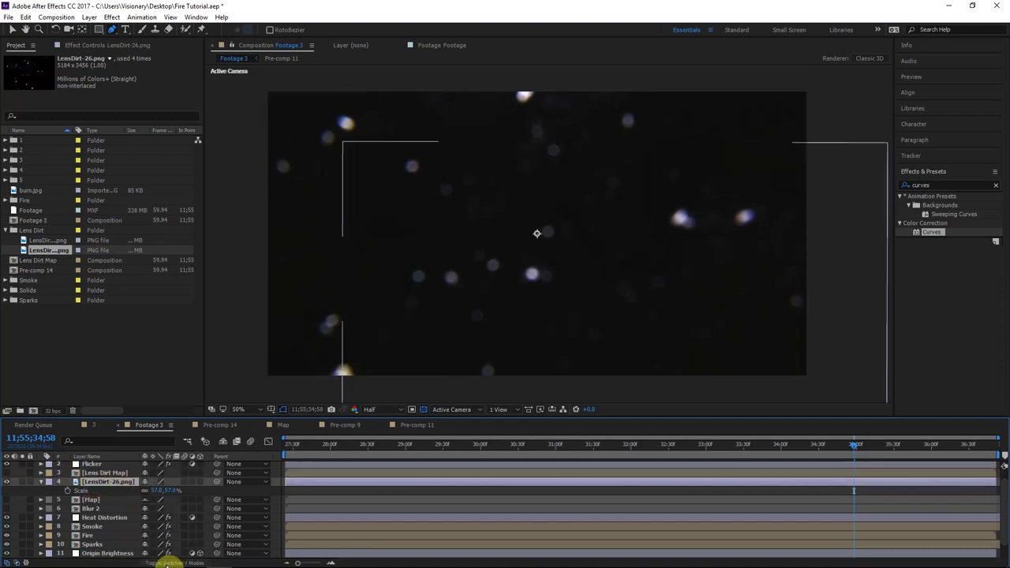
key(F4)
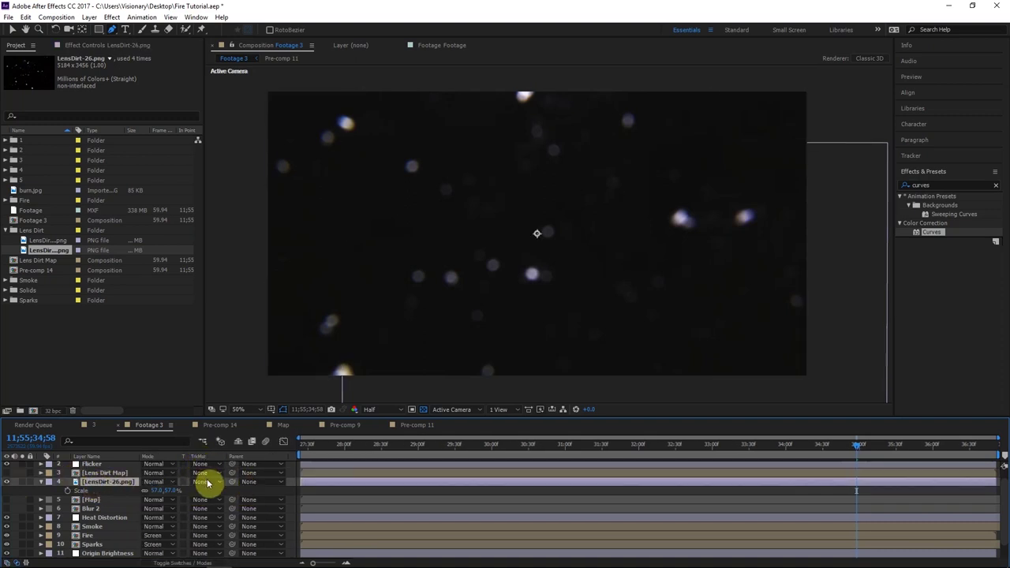
click(207, 482)
click(222, 510)
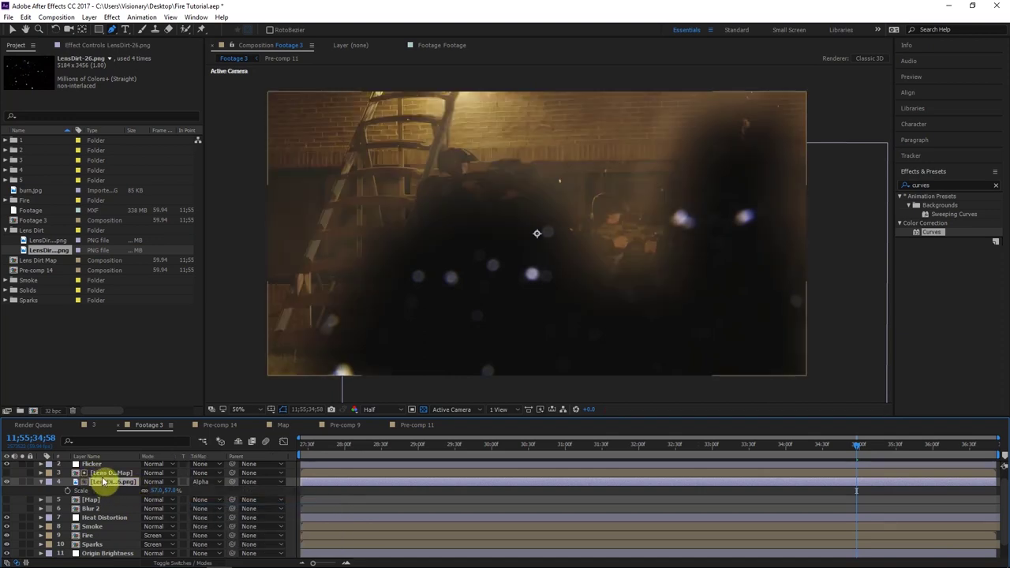
click(98, 474)
click(105, 482)
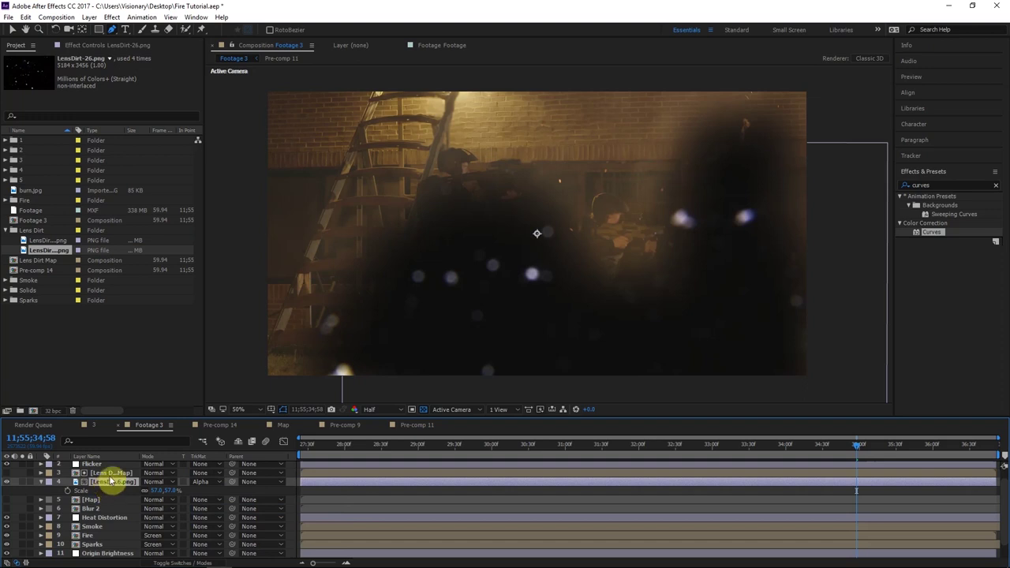
click(110, 473)
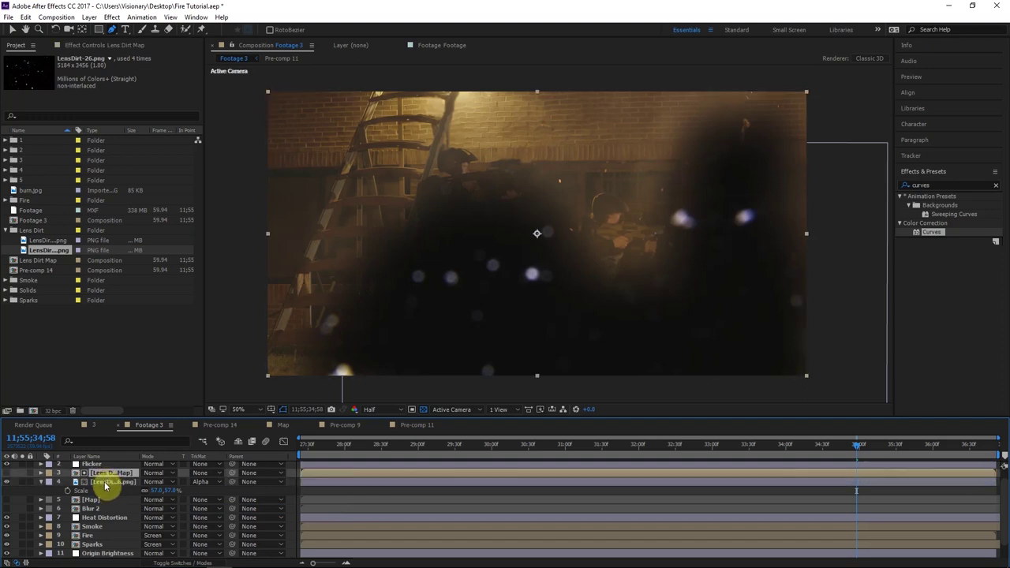
Step: Set the LensDirt-26.png layer's blending mode to Screen
click(110, 482)
click(154, 481)
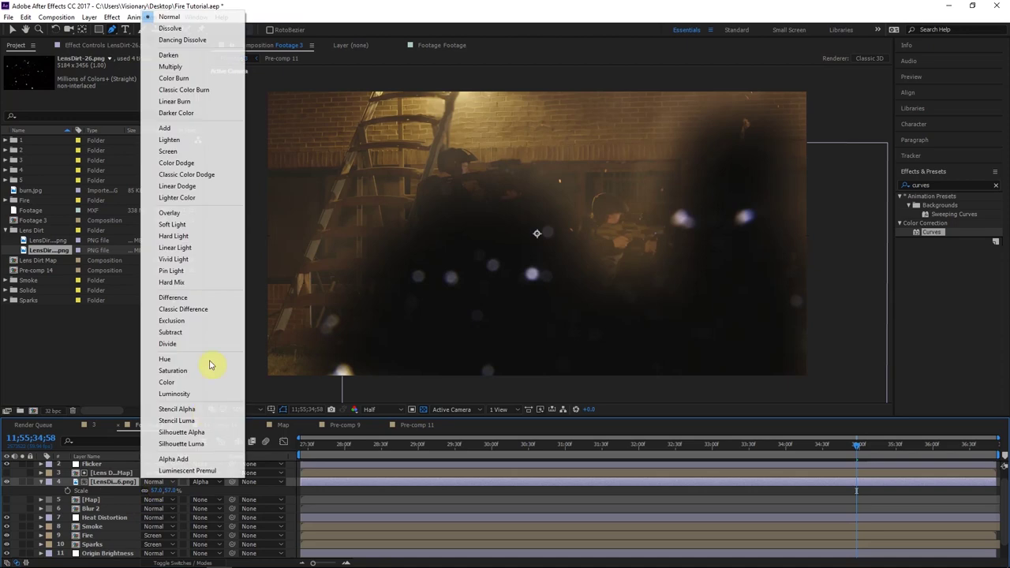
click(169, 151)
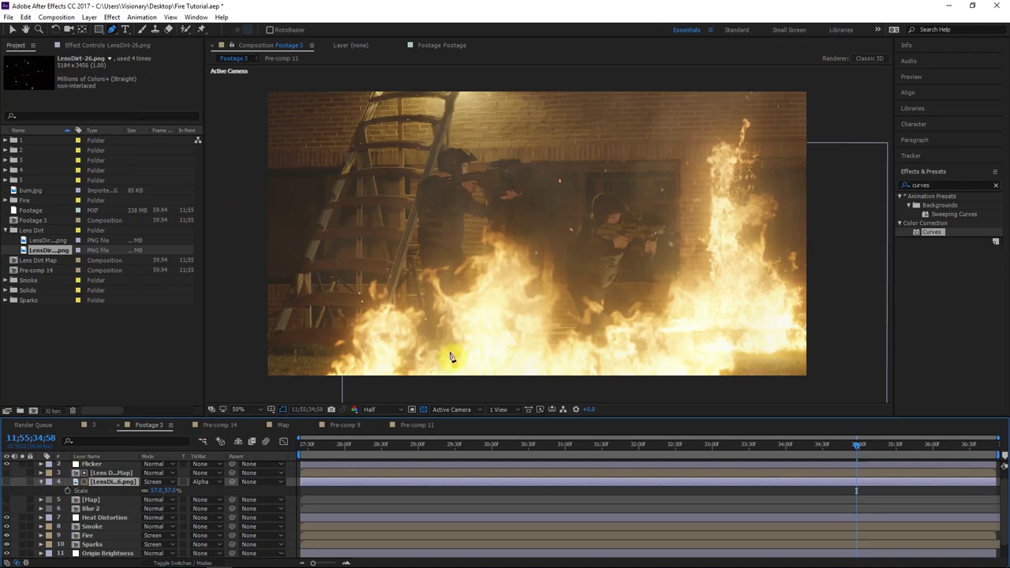
Step: Find the Tint effect and apply it to the LensDirt-26.png layer
key(ctrl+alt+shift+v)
key(ctrl+5)
text(tint)
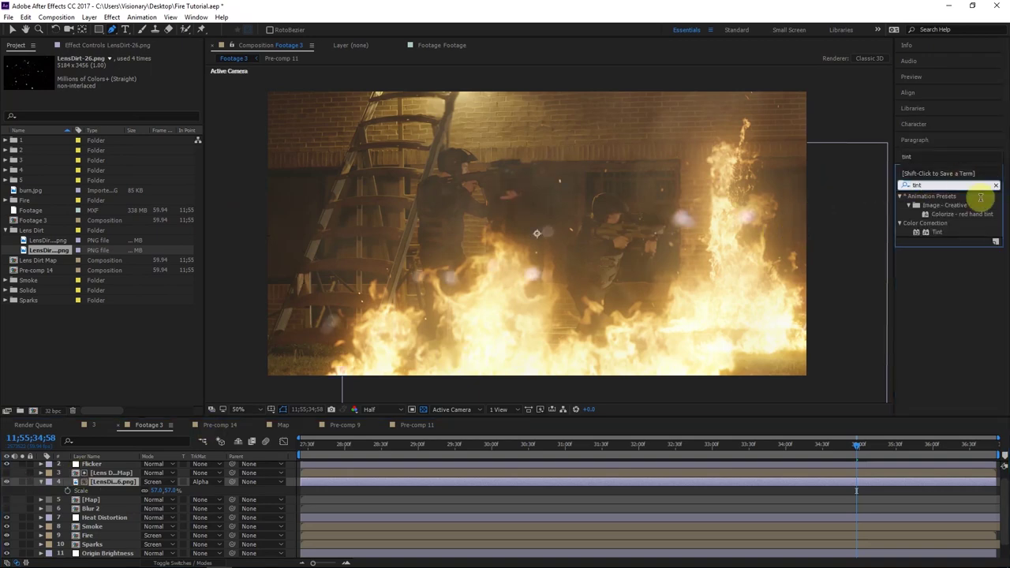
double_click(937, 232)
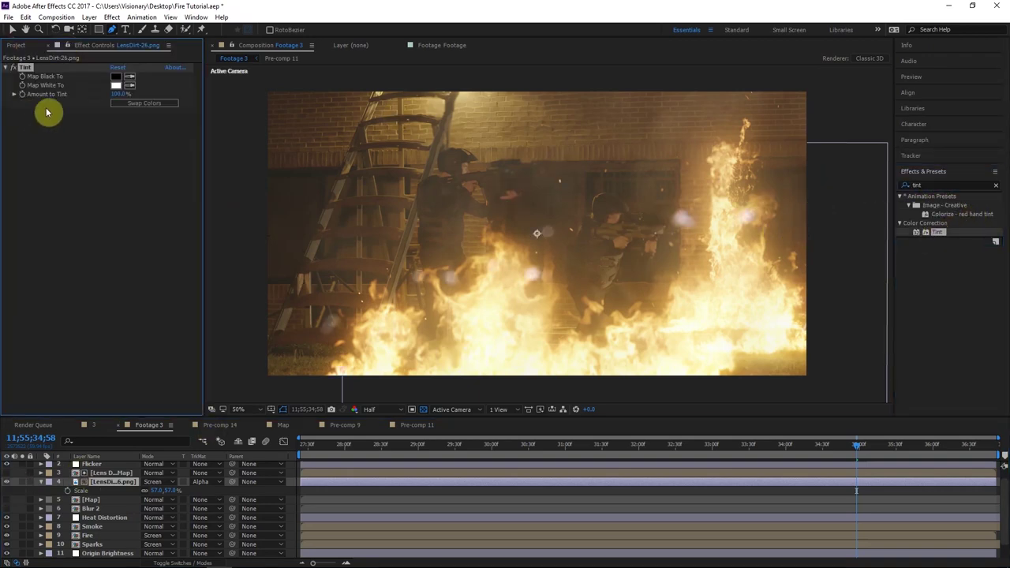
Step: Set the Tint effect's Map White To colour to a saturated orange and its Amount to Tint to 74%
click(117, 84)
drag(406, 263, 442, 176)
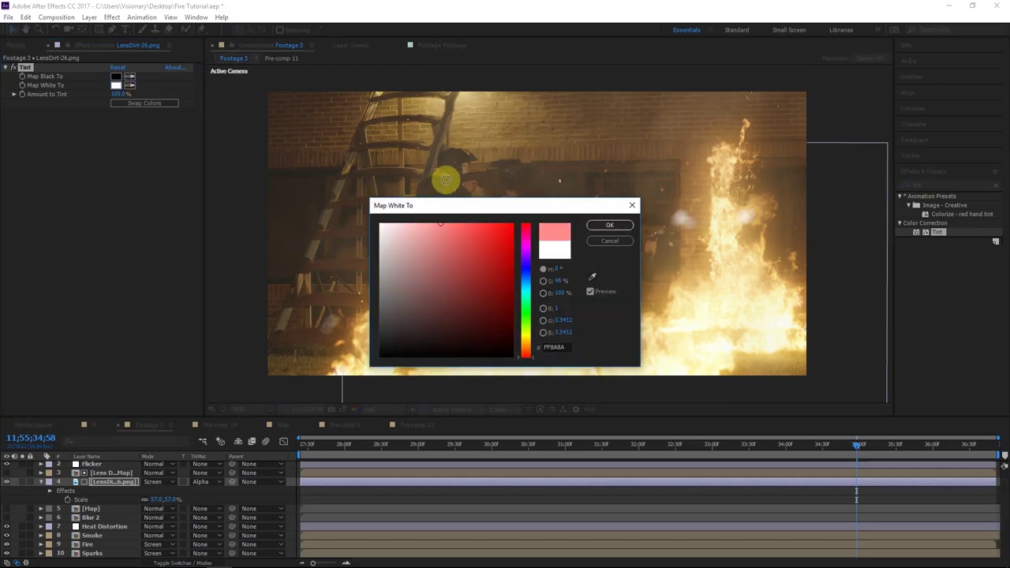
drag(527, 335, 527, 343)
drag(490, 261, 642, 111)
click(610, 226)
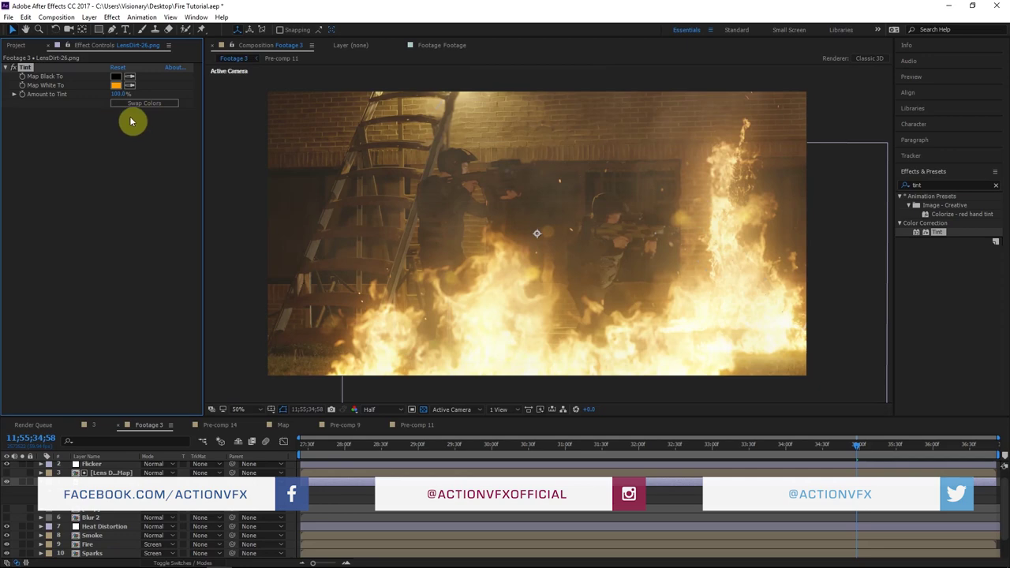
text(74)
click(136, 188)
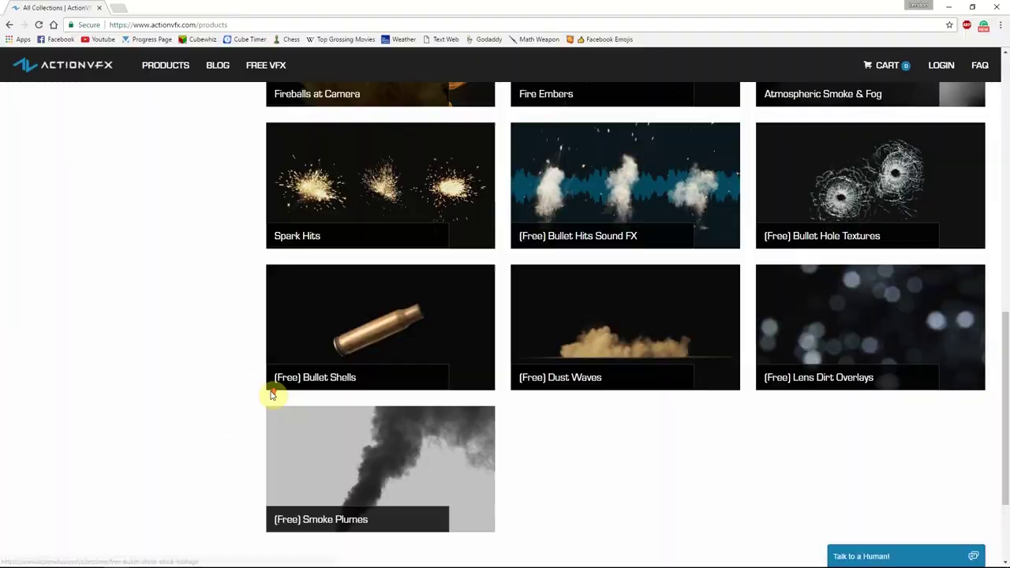
Step: Switch to the browser and look through the ActionVFX product collections
scroll(272, 395, up, 9)
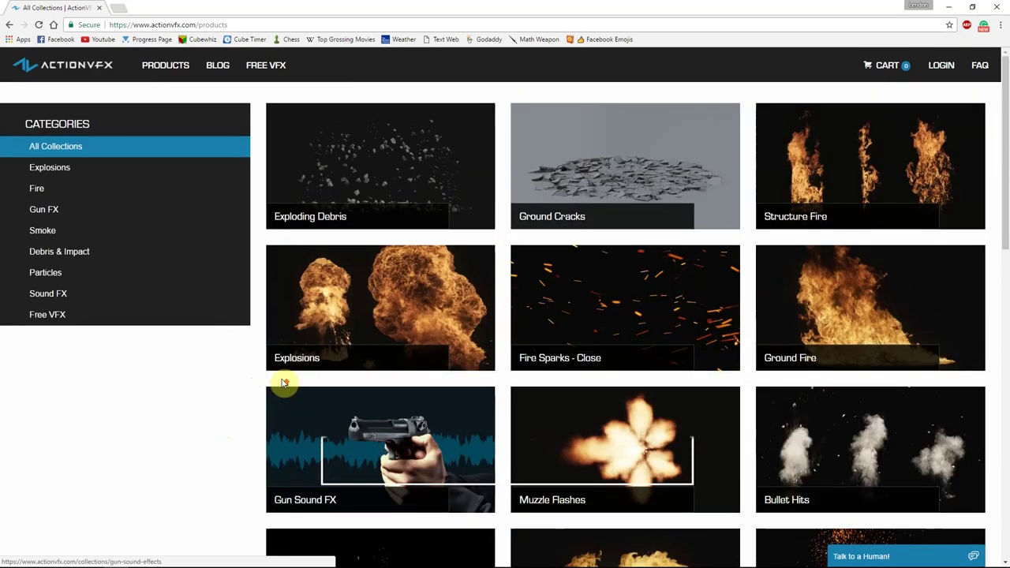